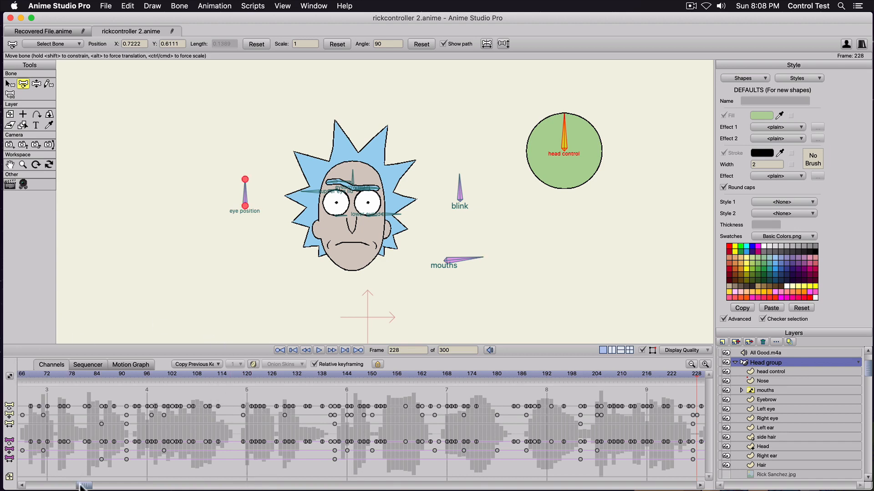
Key the head control bone at rest on frame 28, then move it to about X 0.61, Y 0.58 at frame 42.
left_click_drag(80, 486, 30, 486)
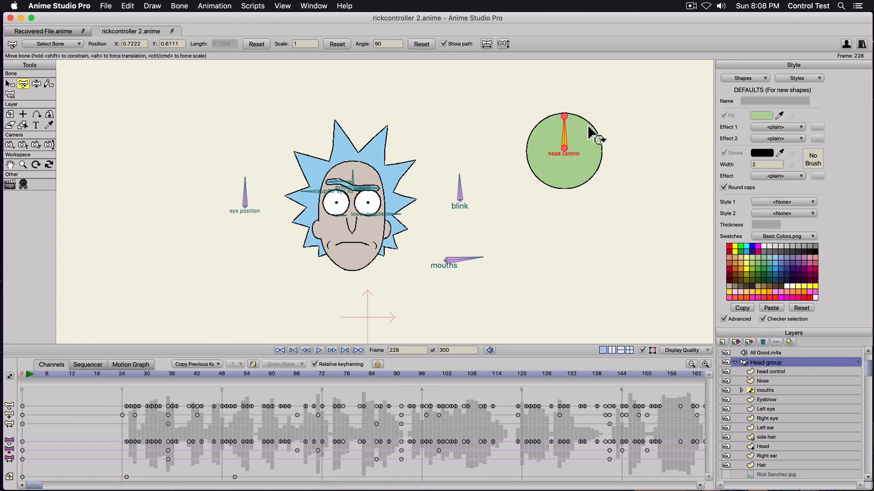
left_click_drag(38, 369, 139, 372)
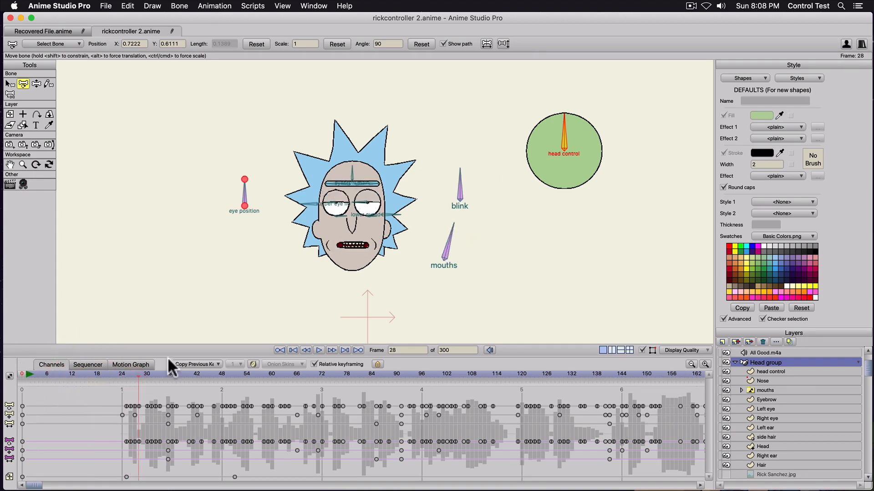
left_click(563, 148)
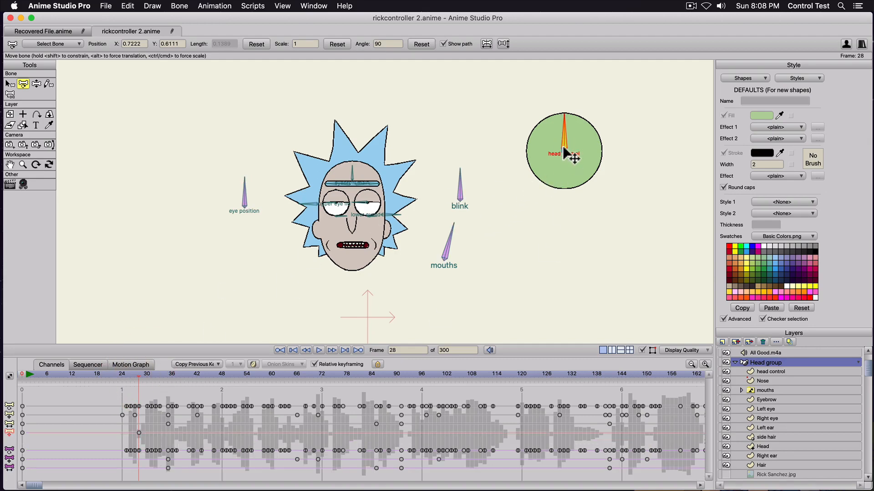
left_click(195, 373)
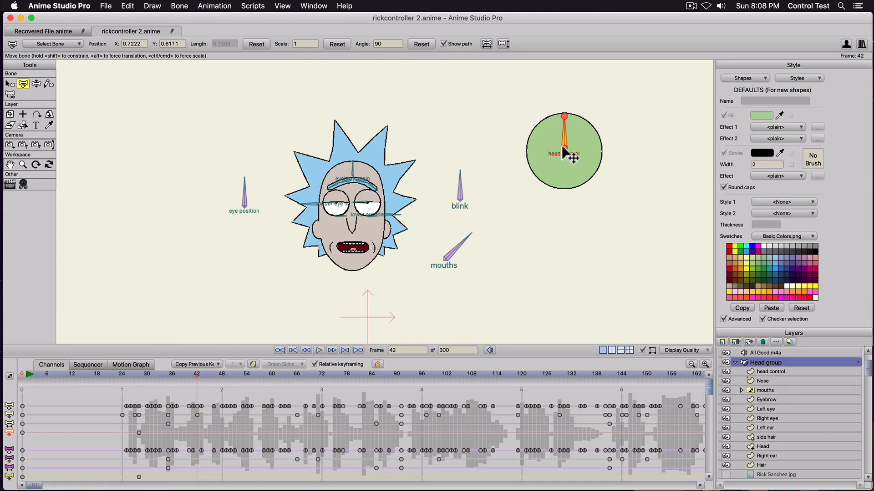
left_click_drag(566, 152, 534, 160)
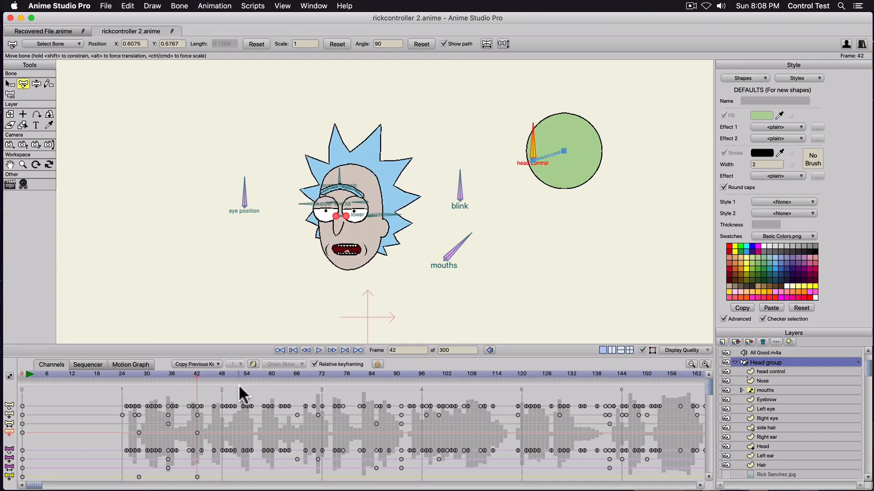
Hold the head control pose at frame 71, move it to about X 0.69, Y 0.64 at frame 87, and preview the motion.
left_click_drag(268, 374, 318, 375)
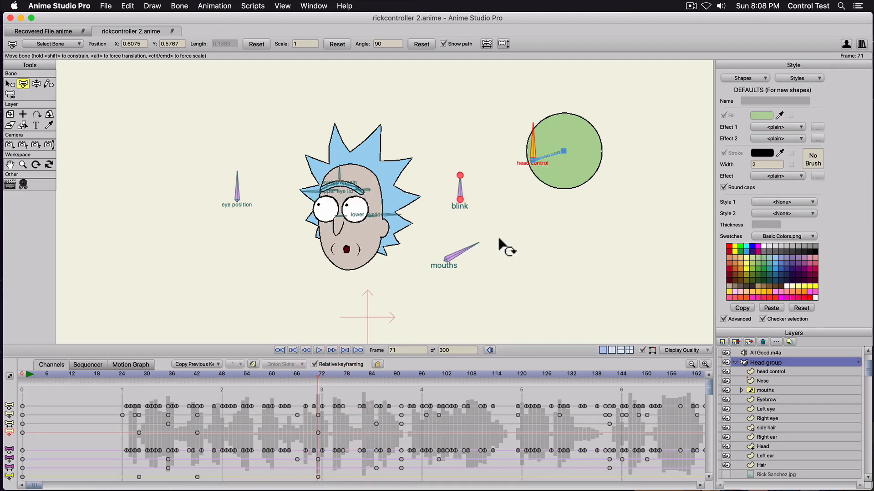
left_click(383, 371)
left_click_drag(536, 151, 556, 140)
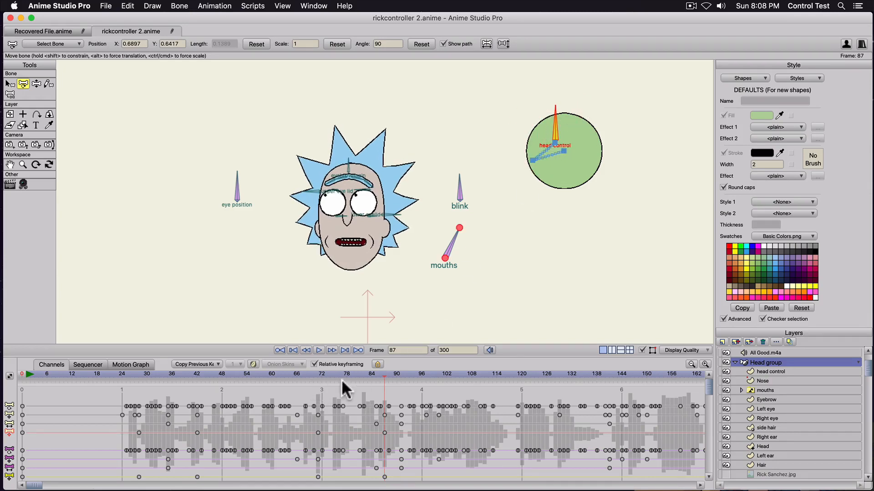
key("space")
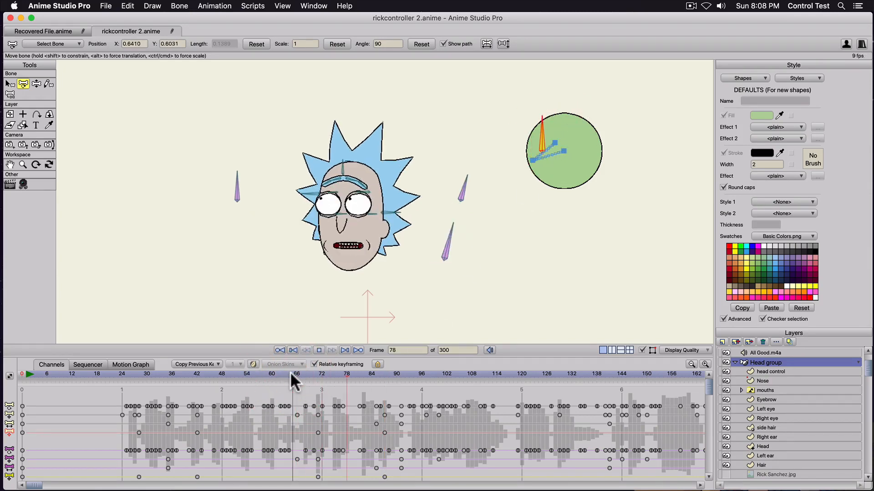
key("space")
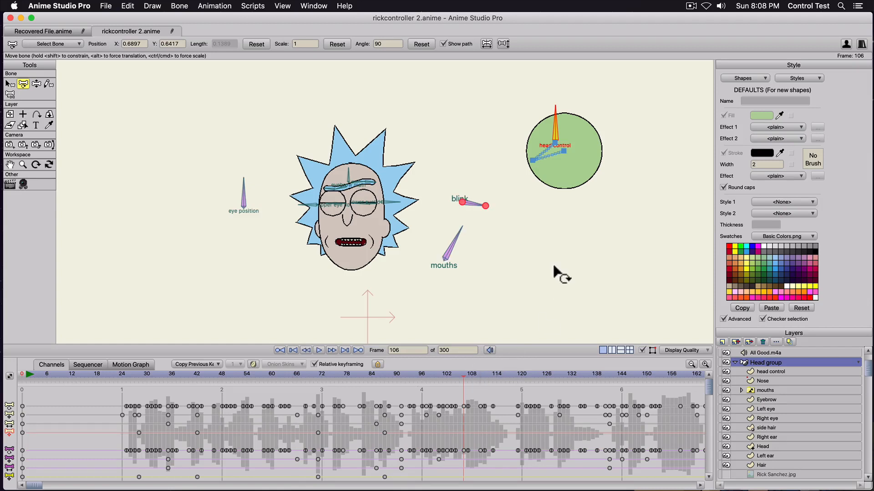
Hold the head control pose at frame 114 and move it to about X 0.84, Y 0.60 at frame 124.
key("space")
key("space")
left_click(555, 140)
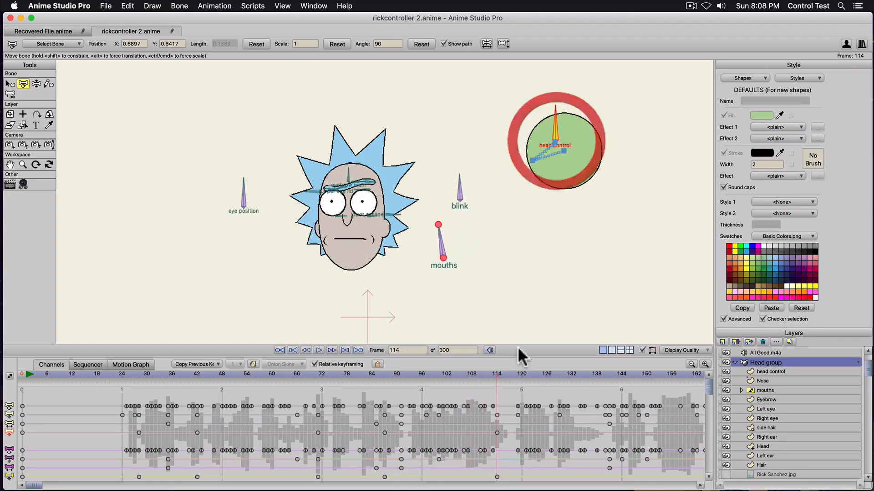
left_click(538, 372)
left_click_drag(560, 146, 606, 164)
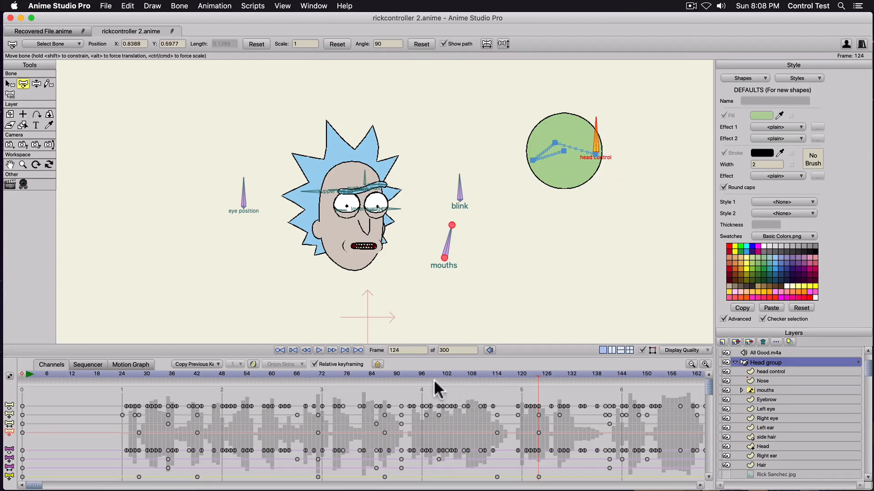
Move the head control bone to about X 0.71, Y 0.63 at frame 139 and play back the head turns.
key("space")
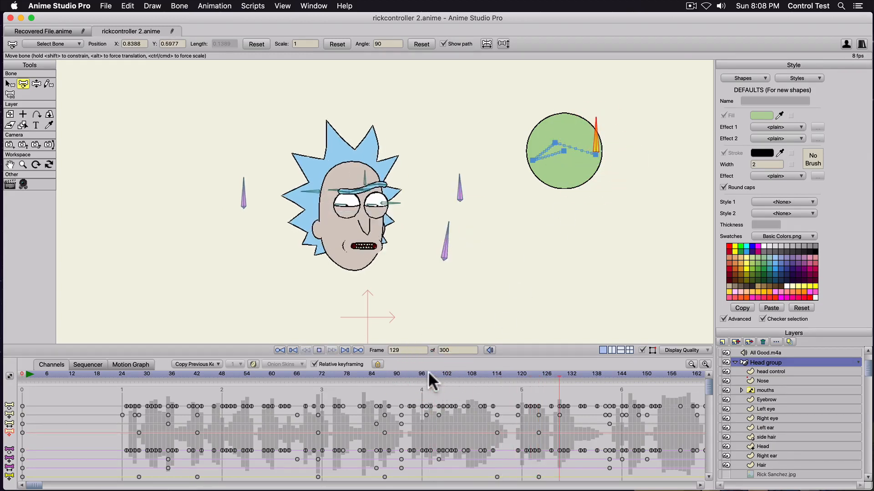
key("space")
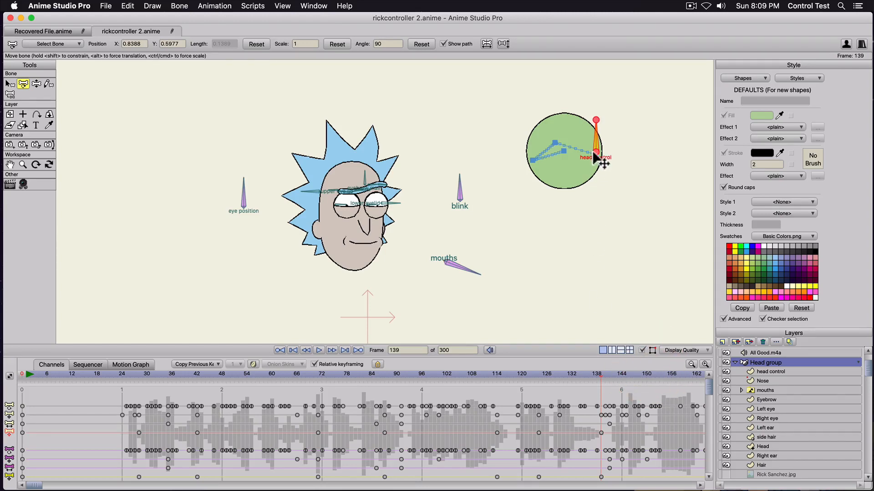
left_click_drag(596, 156, 559, 144)
key("space")
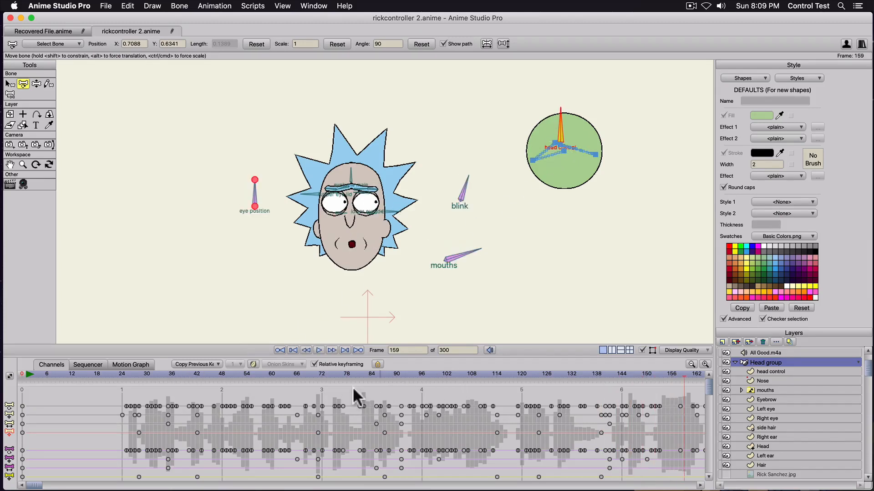
left_click_drag(231, 374, 284, 373)
key("space")
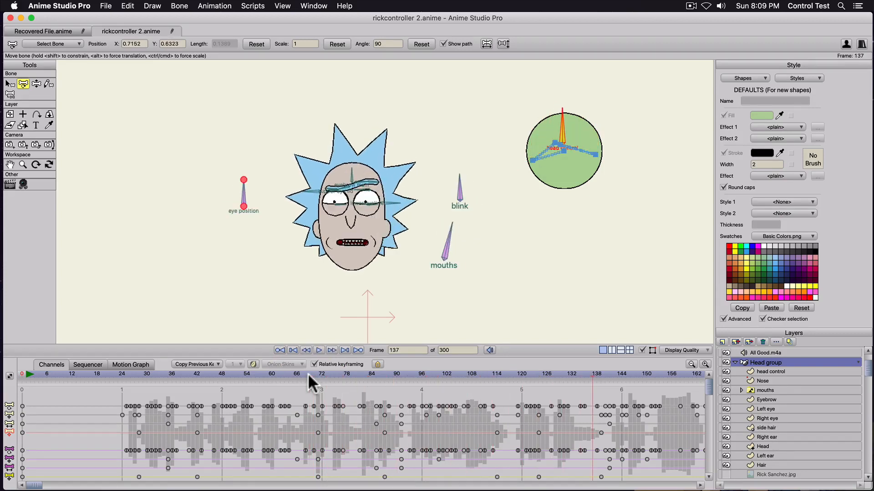
key("space")
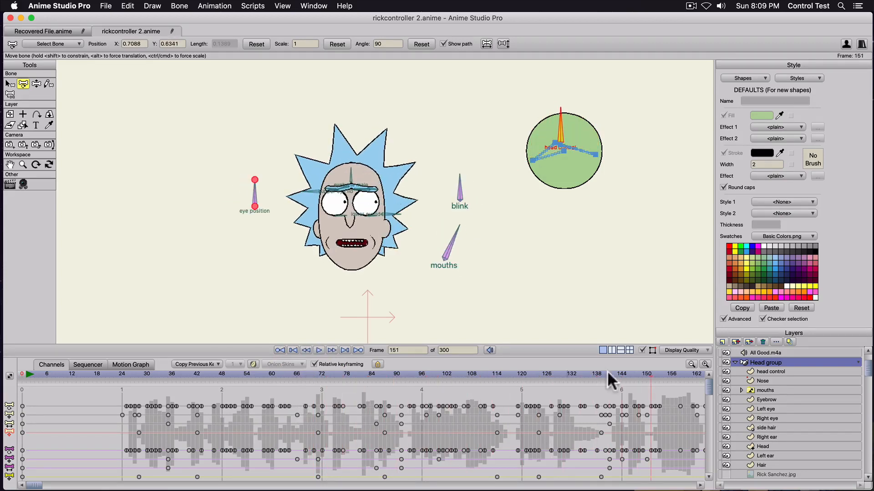
Raise the head control bone to about X 0.72, Y 0.67 at frame 151 and play back the motion.
left_click(564, 143)
left_click_drag(35, 485, 80, 485)
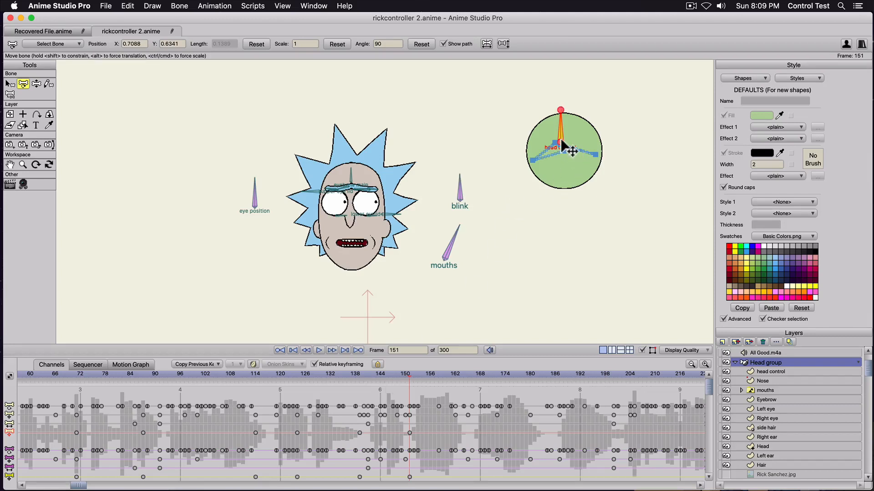
left_click_drag(563, 145, 564, 136)
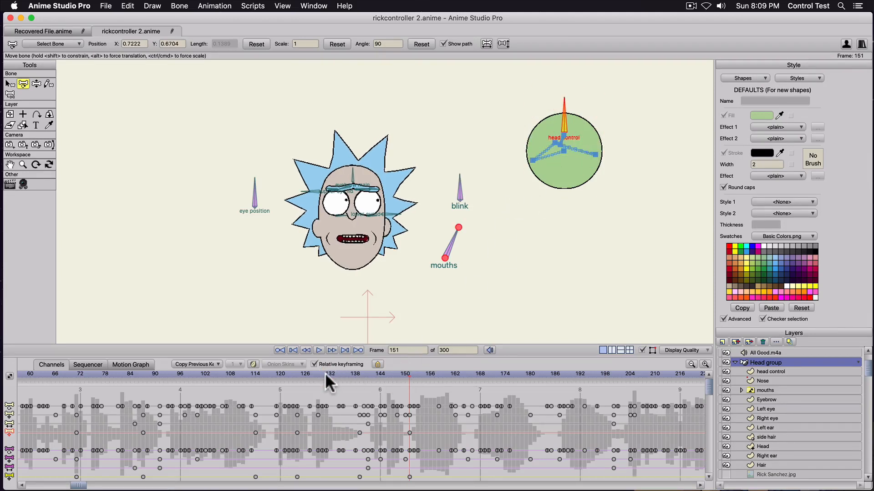
key("space")
key("space")
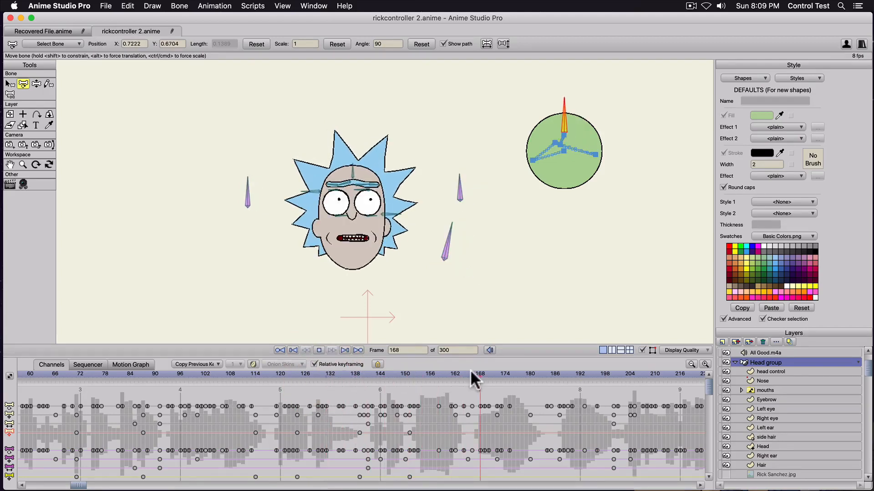
Hold the head control pose at frame 168, lower it to about X 0.71, Y 0.54 at frame 183, and preview it.
left_click(542, 374)
left_click_drag(566, 139, 560, 172)
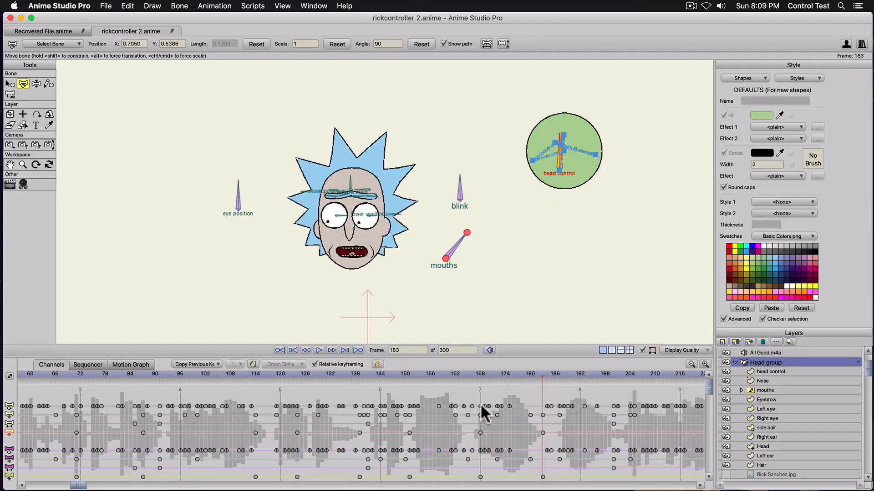
left_click(453, 370)
key("space")
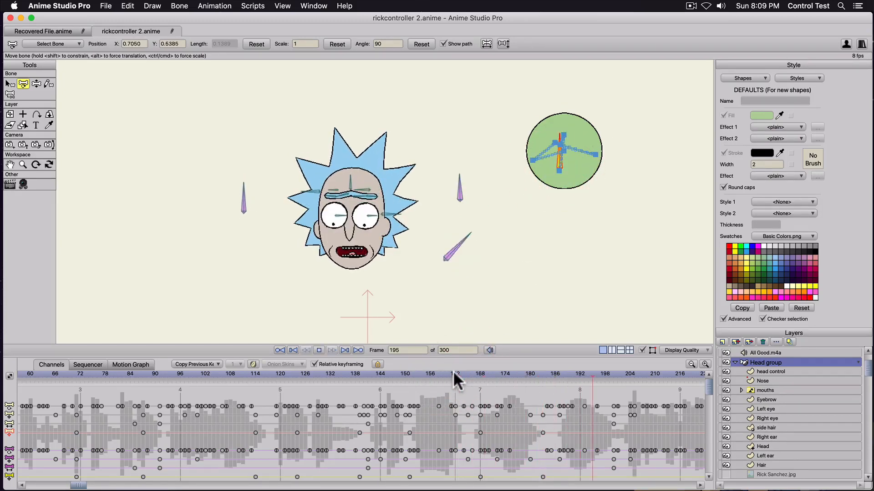
key("space")
Readjust the head control bone to about X 0.71, Y 0.58 at frame 183 and hold that pose at frame 194.
left_click(539, 369)
mouse_move(539, 370)
left_mouse_down()
mouse_move(567, 370)
mouse_move(541, 374)
left_mouse_up()
left_click(560, 168)
left_click_drag(566, 175, 570, 166)
left_click(511, 325)
left_click_drag(519, 371, 586, 388)
left_click(564, 160)
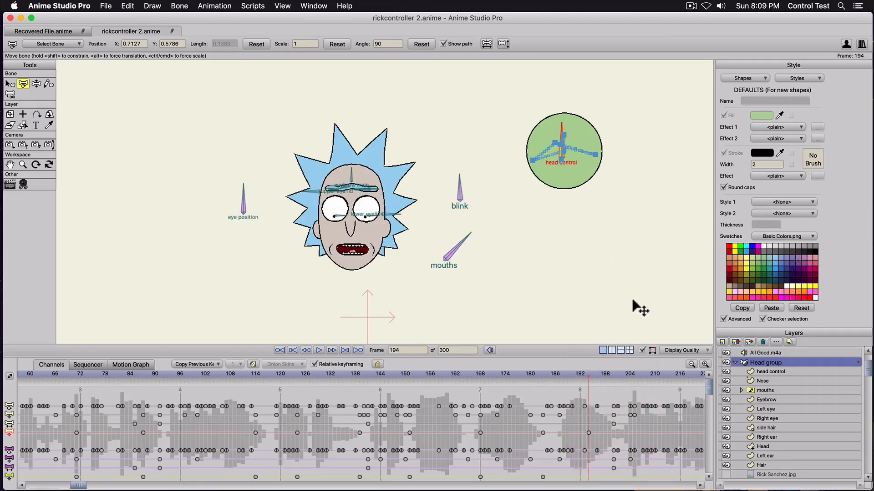
Raise the head control bone to about X 0.71, Y 0.65 near frame 210 and play the animation onward.
left_click(658, 374)
left_click_drag(566, 166, 566, 146)
key("space")
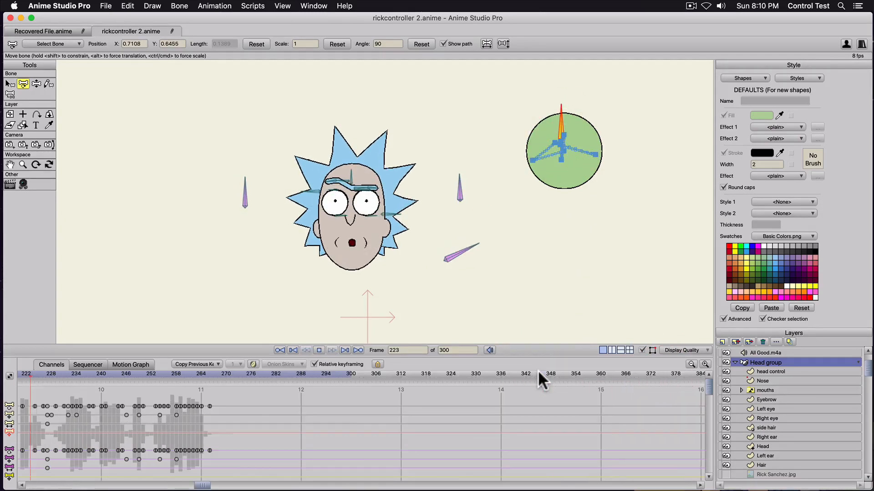
key("space")
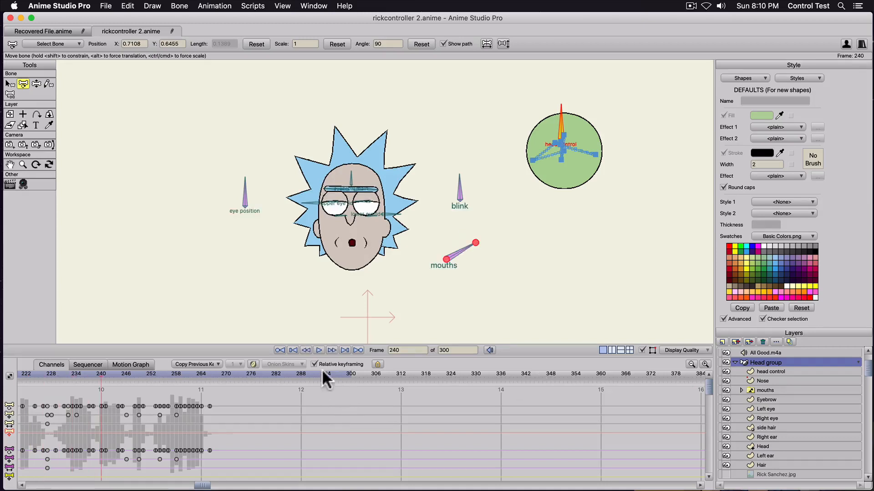
Hold the head control pose at frame 233, move it to about X 0.61, Y 0.60 at frame 247, and preview the turn.
left_click(70, 374)
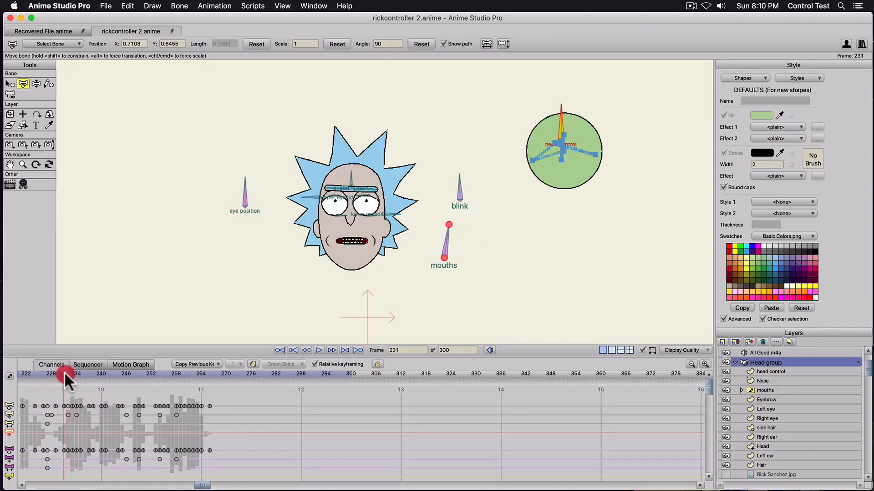
left_click(560, 140)
left_click(131, 374)
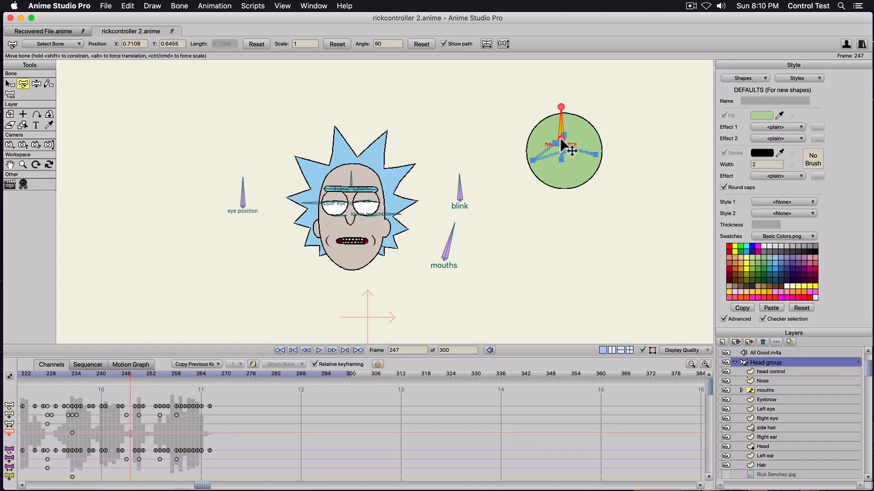
left_click_drag(563, 145, 536, 154)
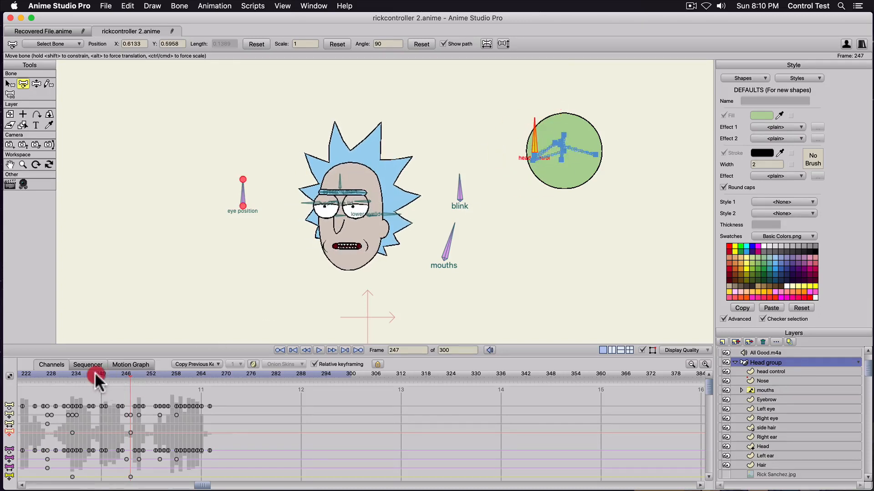
left_click_drag(95, 373, 38, 374)
key("space")
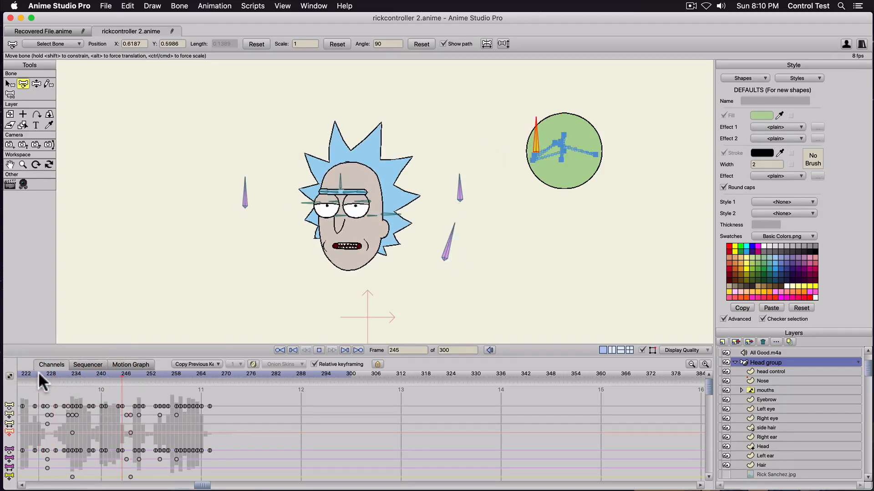
key("space")
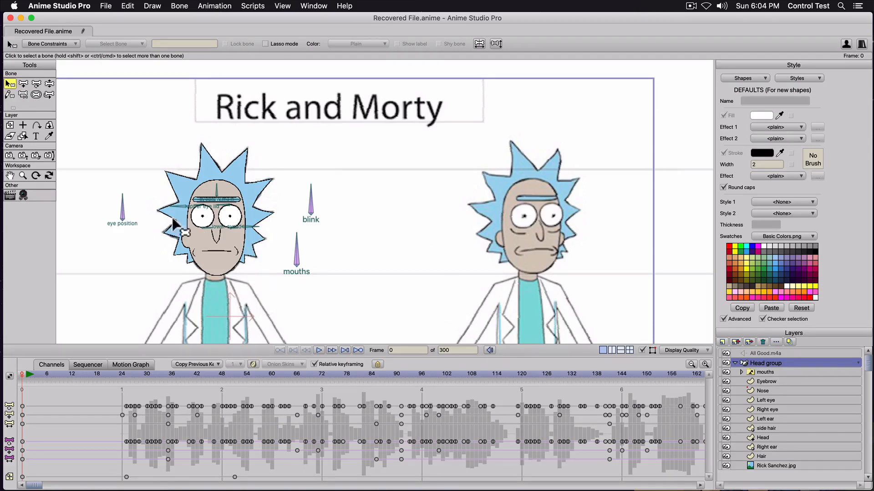
In Recovered File.anime, hide the Rick Sanchez.jpg reference layer and play the animation from frame 2.
left_click_drag(267, 290, 453, 282)
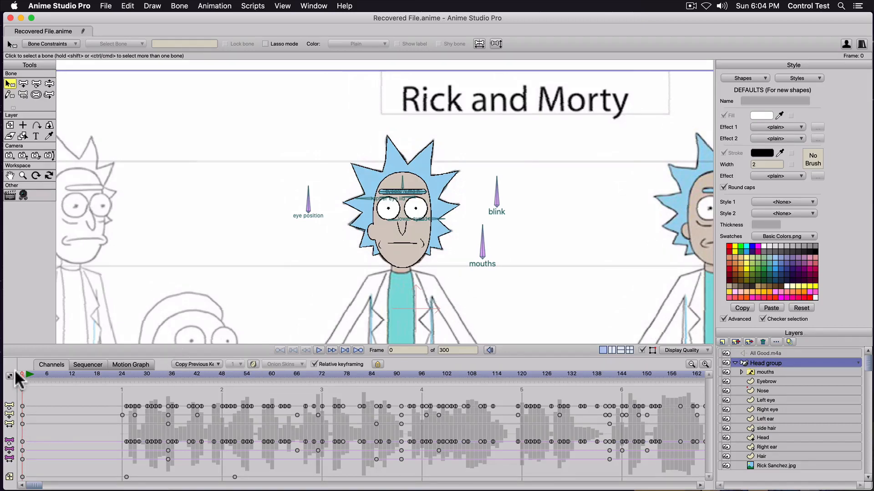
left_click(31, 374)
left_click(726, 466)
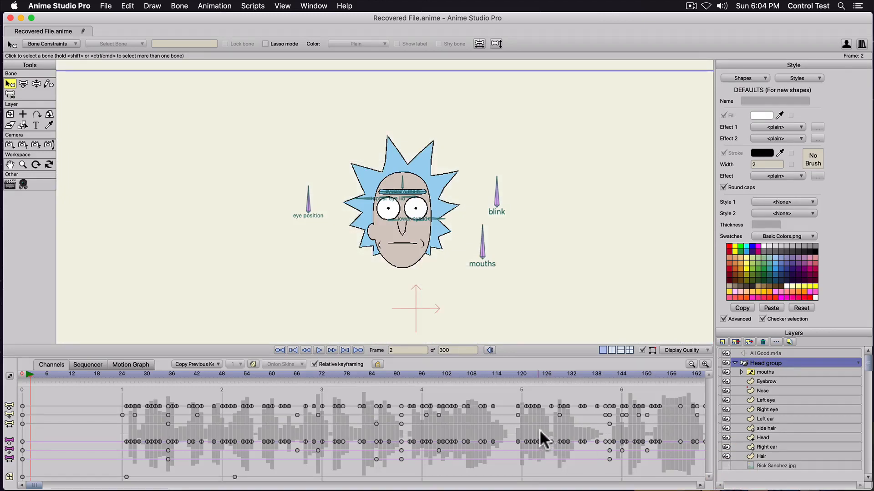
key("space")
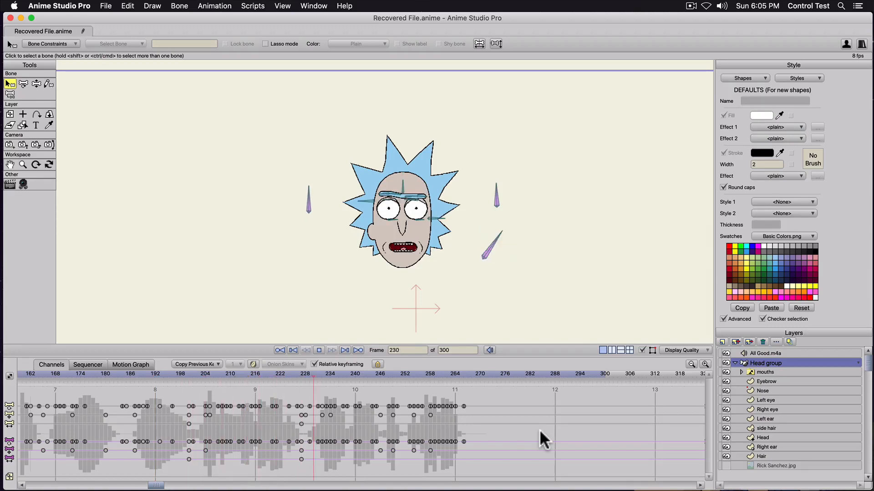
key("space")
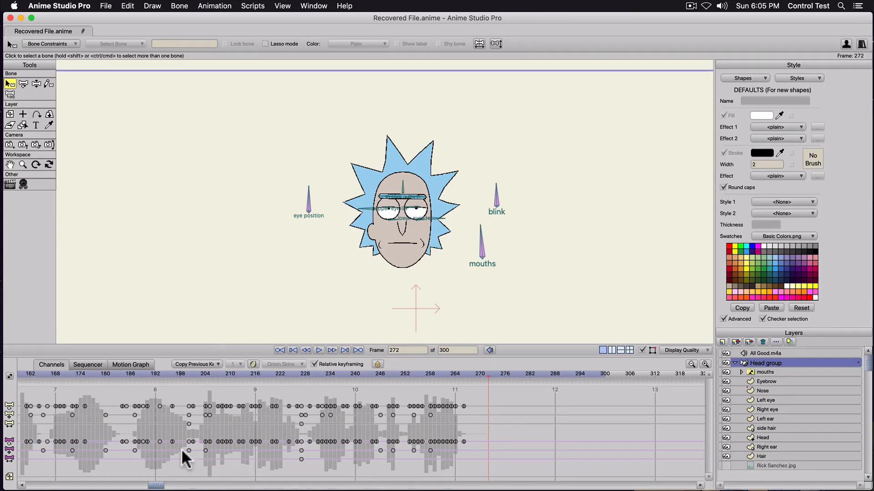
At frame 0, add a vertical bone beside the blink bone on Head group and set its strength to 0.
left_click(292, 349)
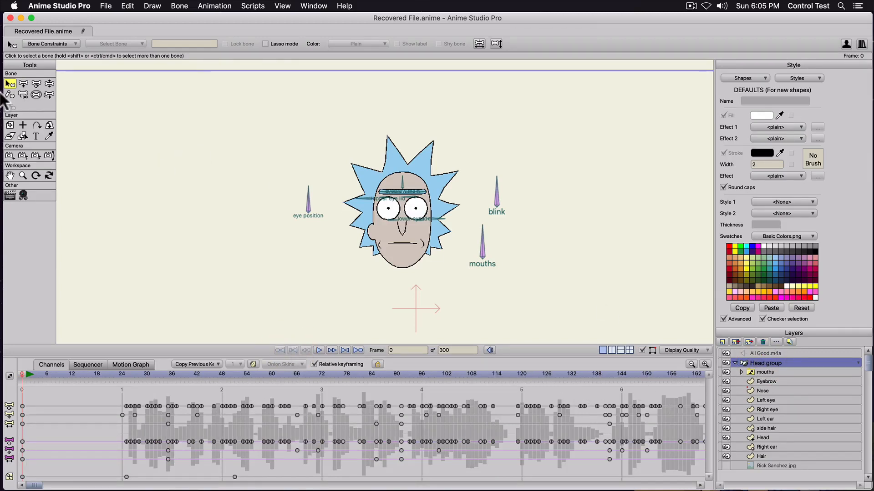
left_click(24, 84)
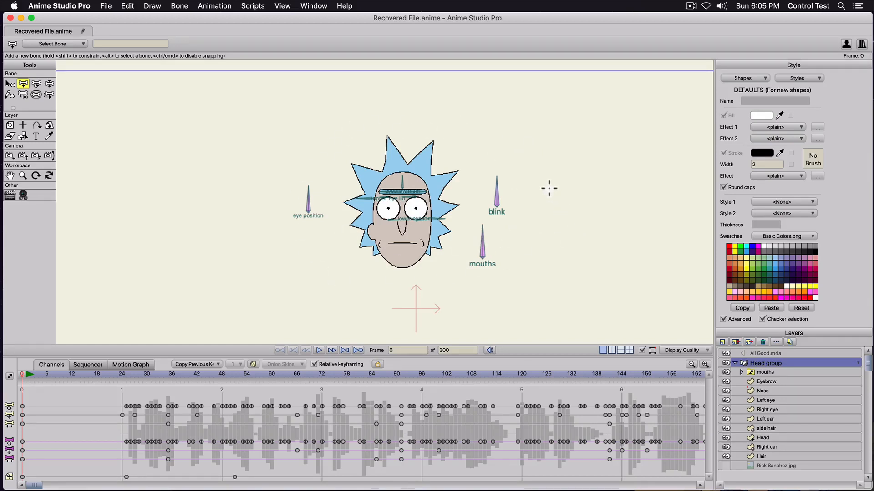
left_click_drag(549, 189, 554, 148)
left_click(36, 93)
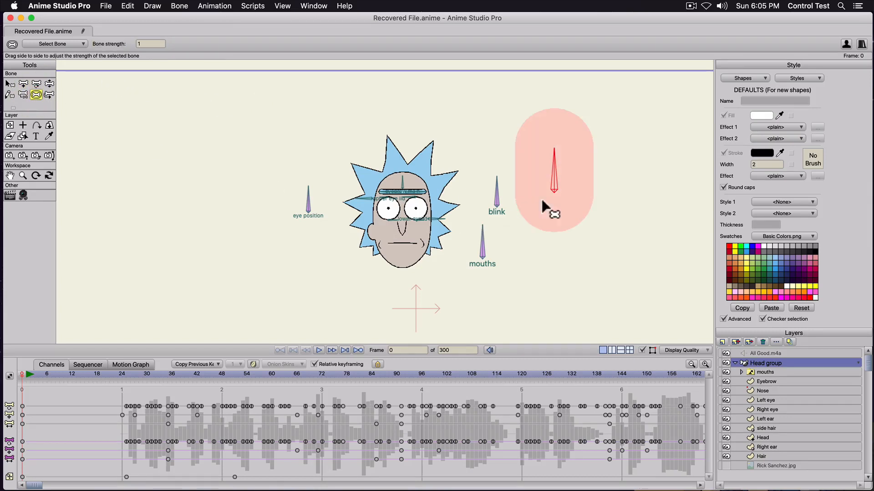
left_click_drag(556, 190, 441, 188)
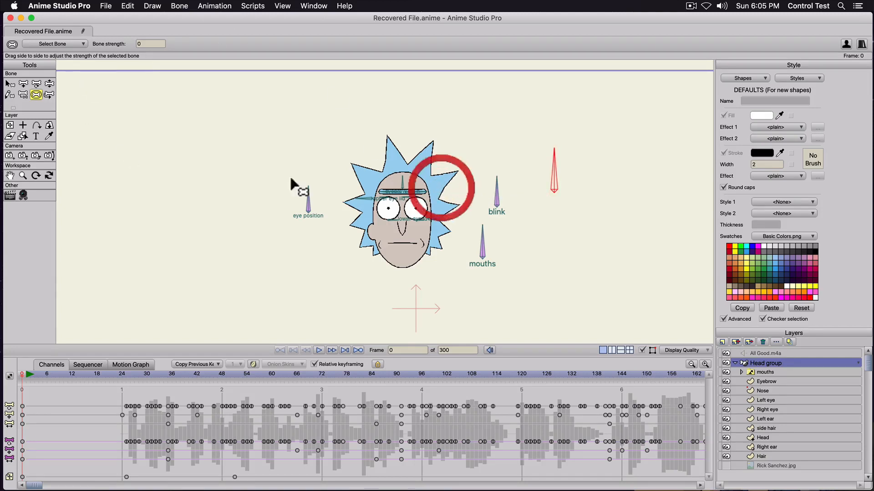
Color the new bone yellow, show its label, and name it head turn.
key("b")
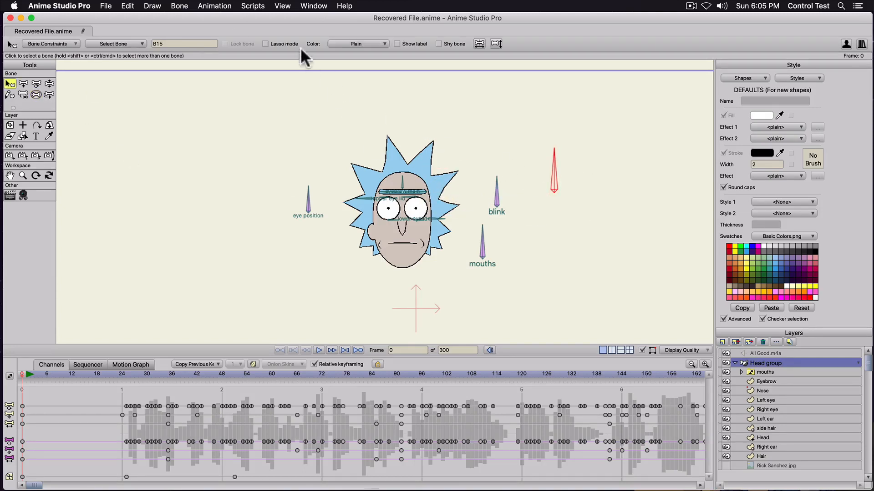
left_click(363, 44)
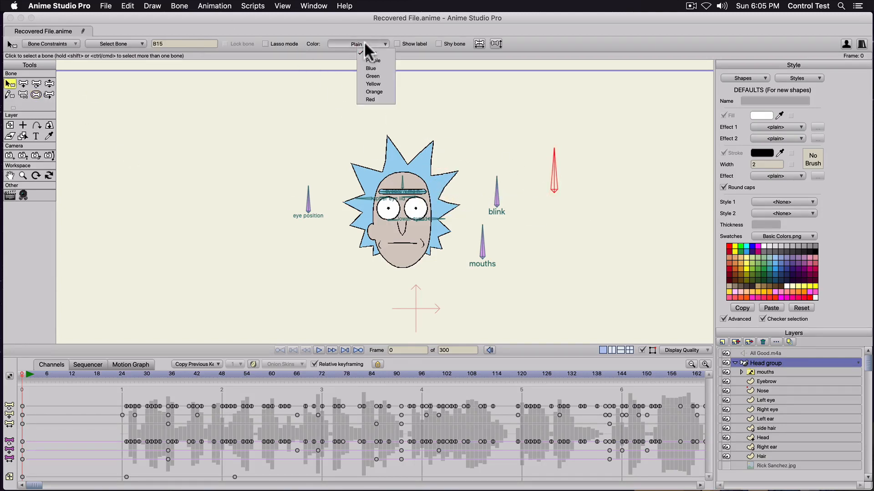
left_click(371, 83)
left_click(397, 41)
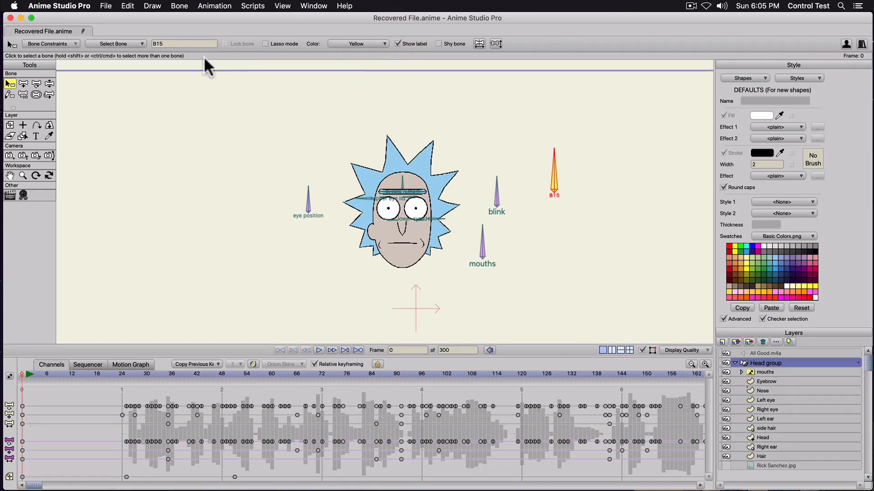
left_click(186, 45)
type("hea")
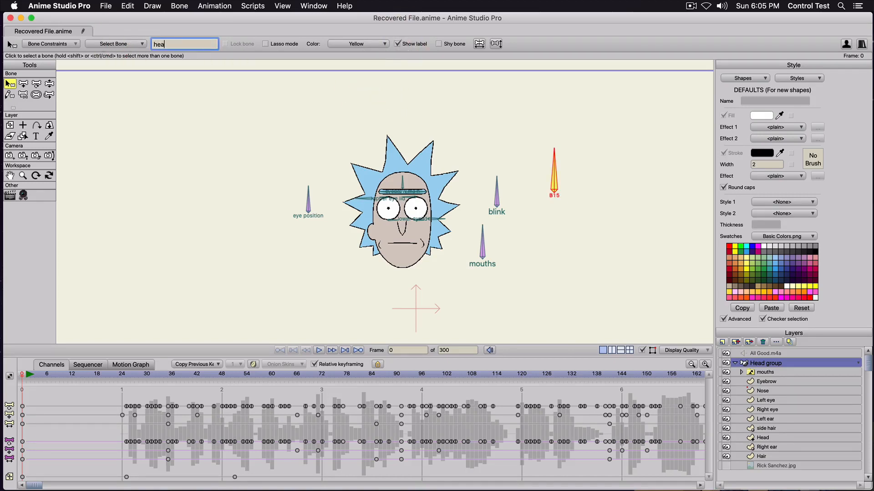
type("d turn")
key("Return")
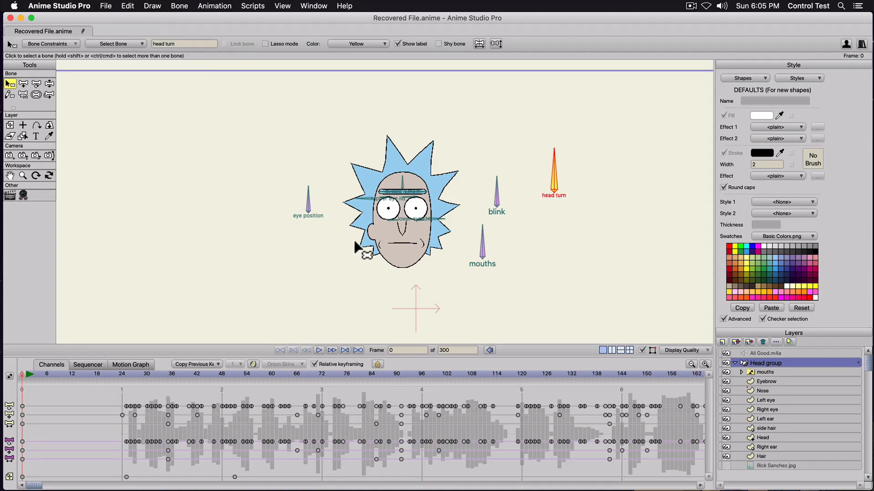
Create a new action named head turn for the Head group layer.
left_click(313, 5)
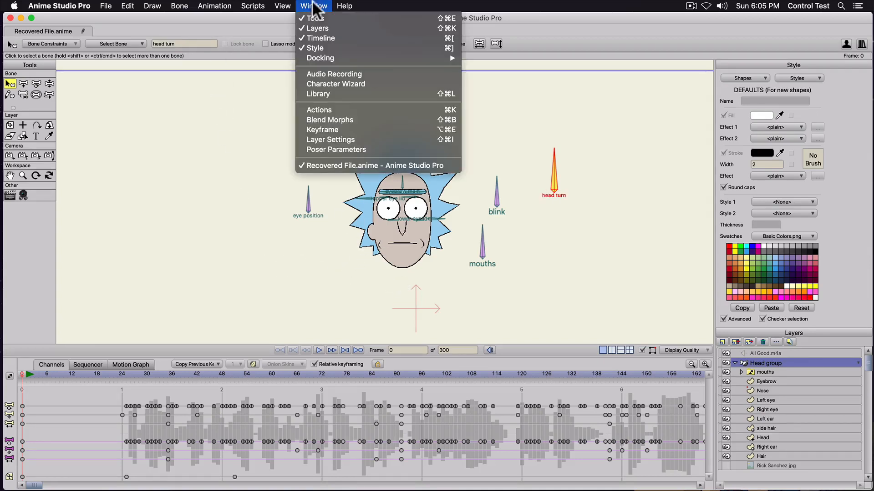
left_click(316, 110)
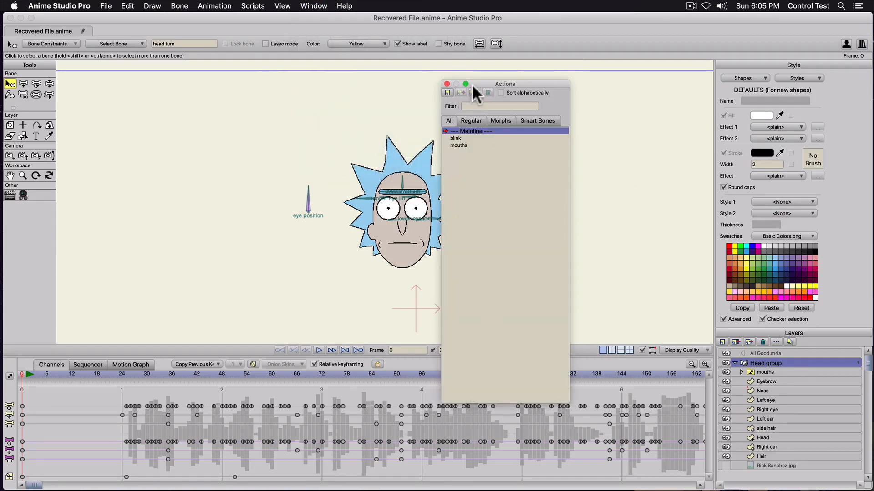
left_click_drag(471, 84, 617, 73)
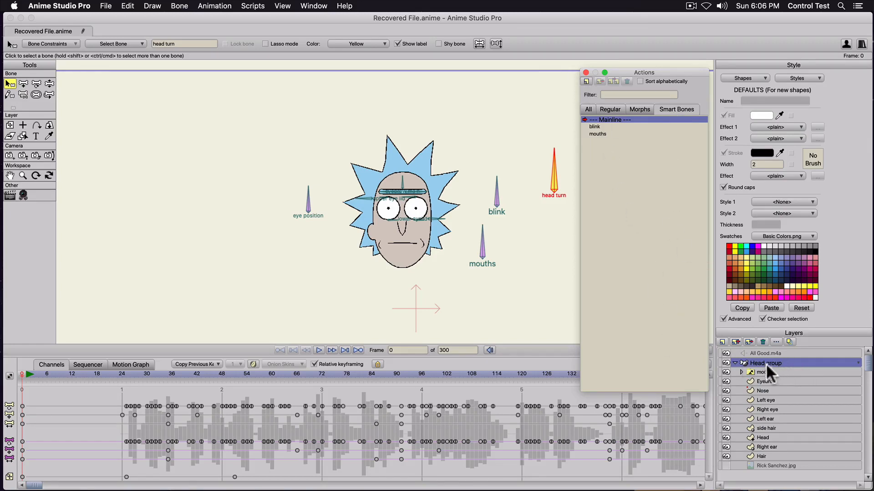
left_click(585, 81)
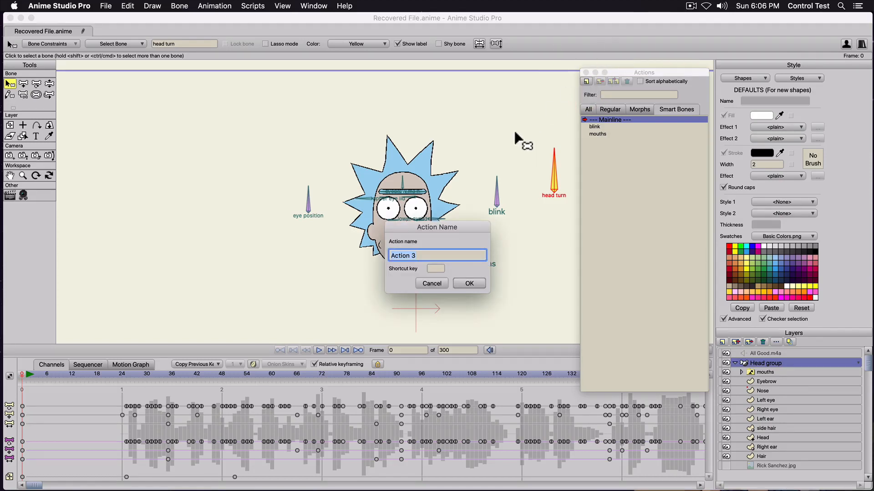
type("head turn")
key("Return")
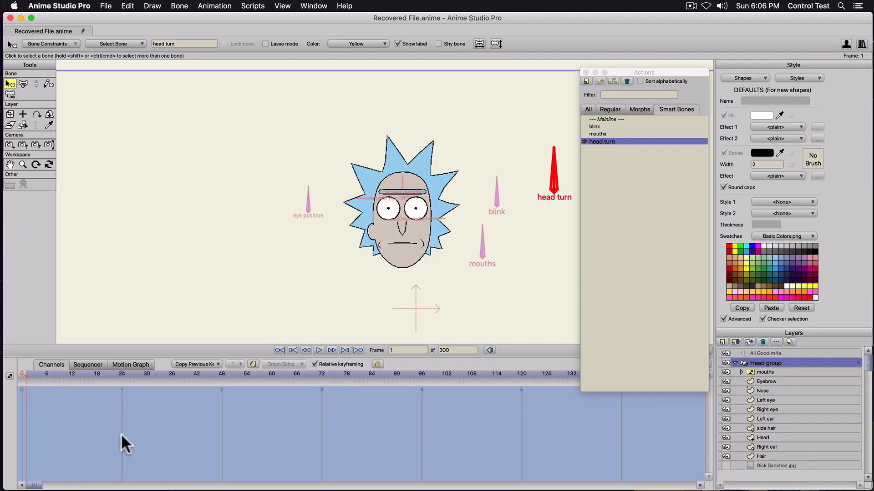
Rotate the head turn bone to an angle of 0 at frame 1 of its action.
key("t")
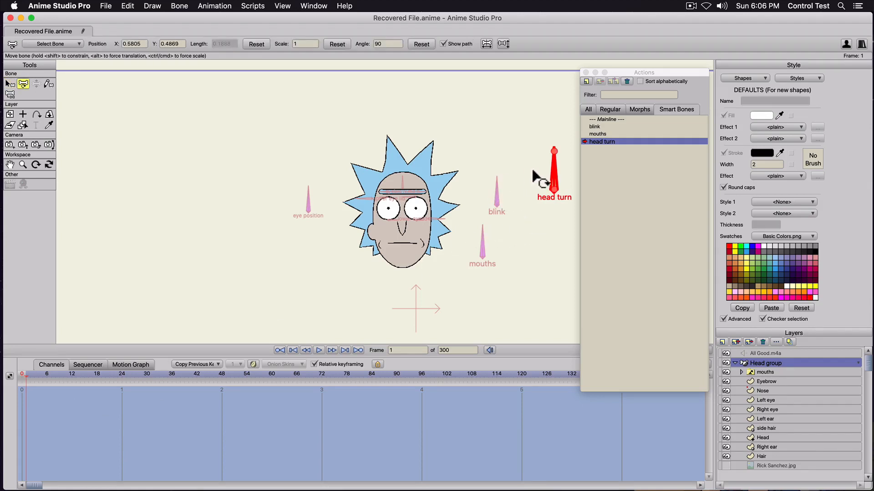
left_click_drag(563, 176, 580, 188)
left_click(308, 200)
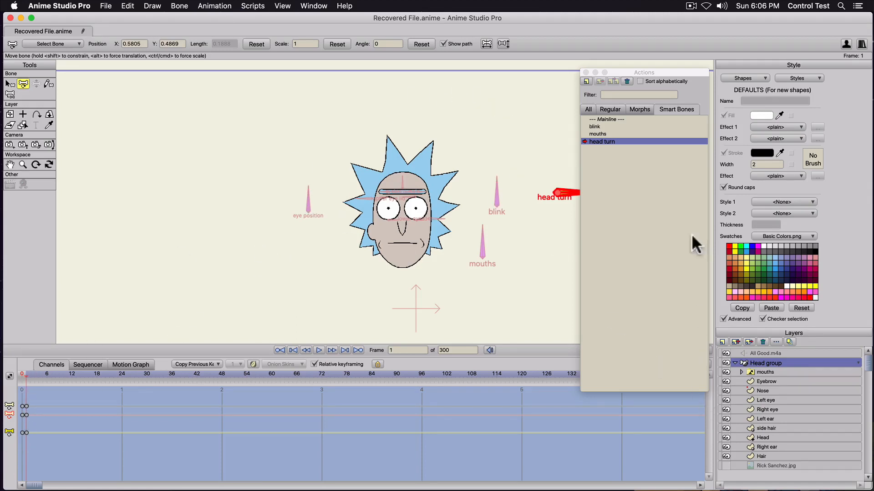
Show the Rick Sanchez.jpg reference layer behind the head.
scroll(471, 170, "up", 5)
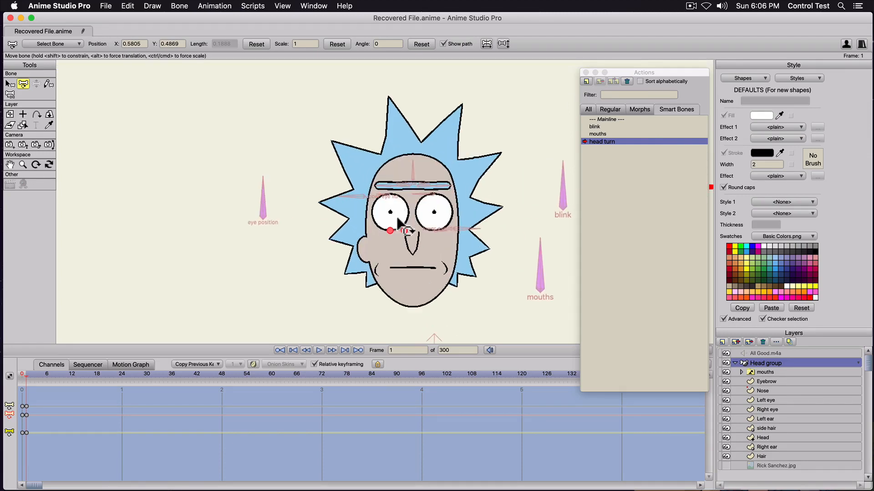
scroll(399, 212, "down", 4)
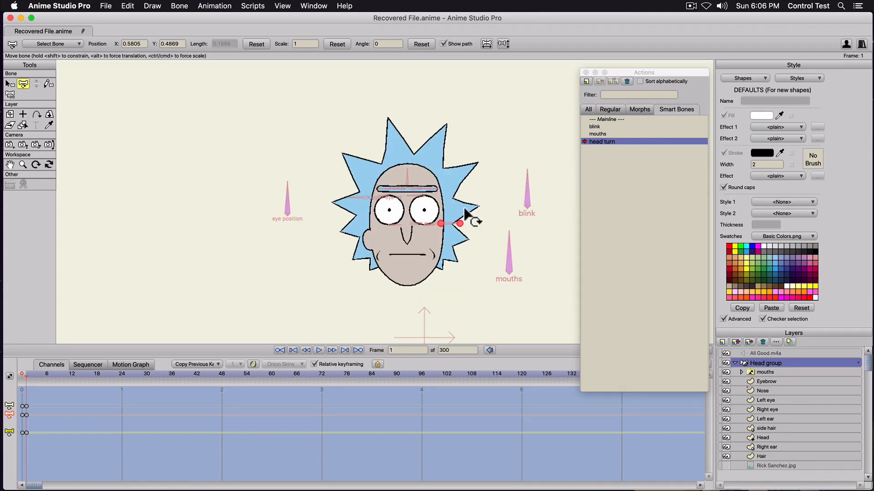
left_click(726, 465)
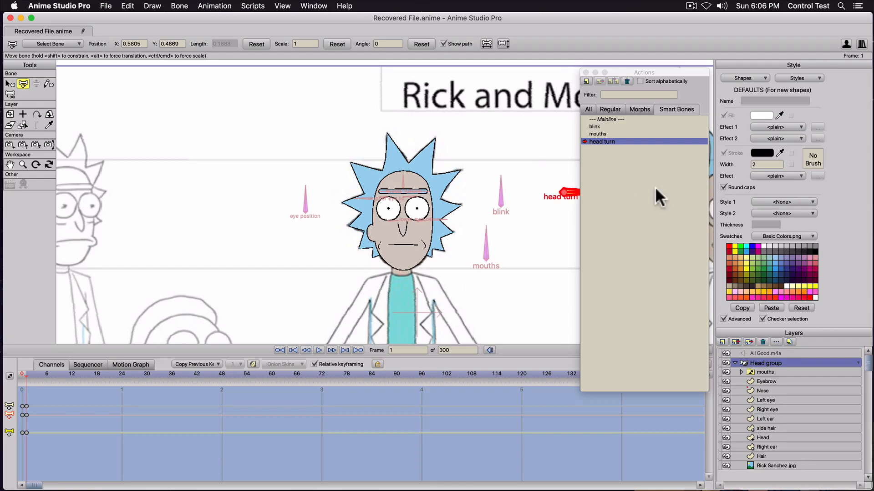
Make the Rick hair color style's fill semi-transparent with an alpha of 67 in the head turn action.
left_click(786, 76)
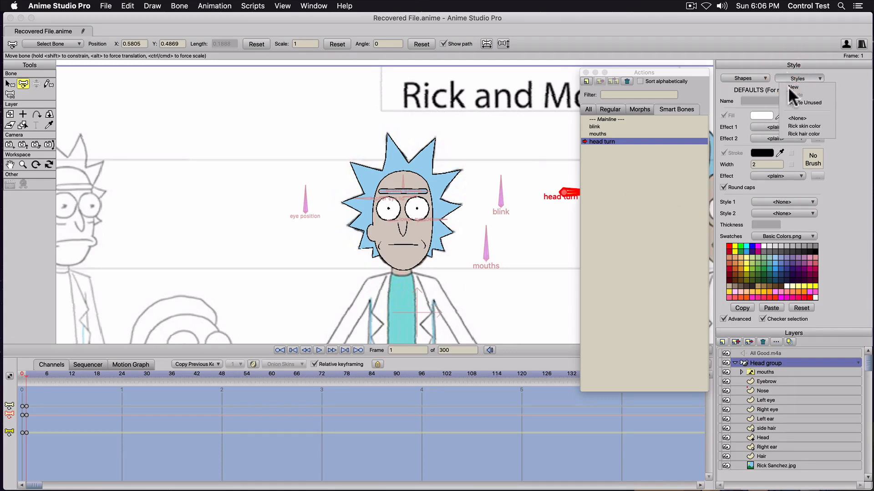
left_click(798, 131)
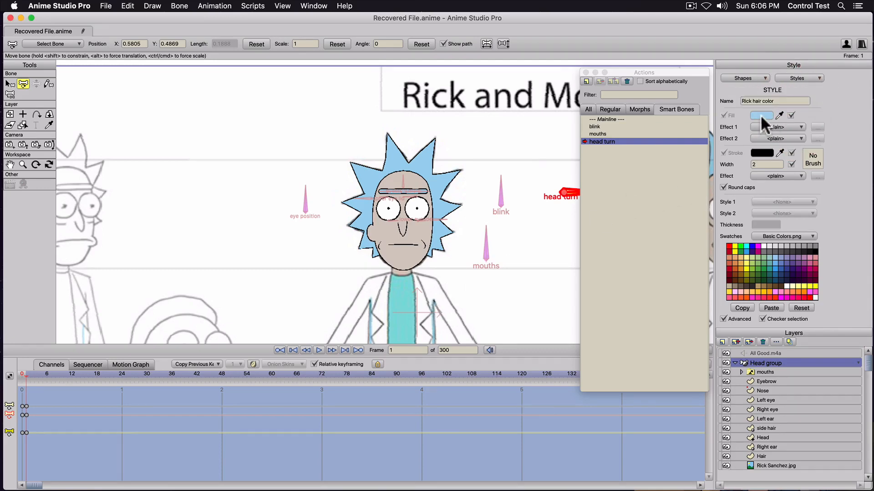
left_click(761, 115)
left_click(738, 342)
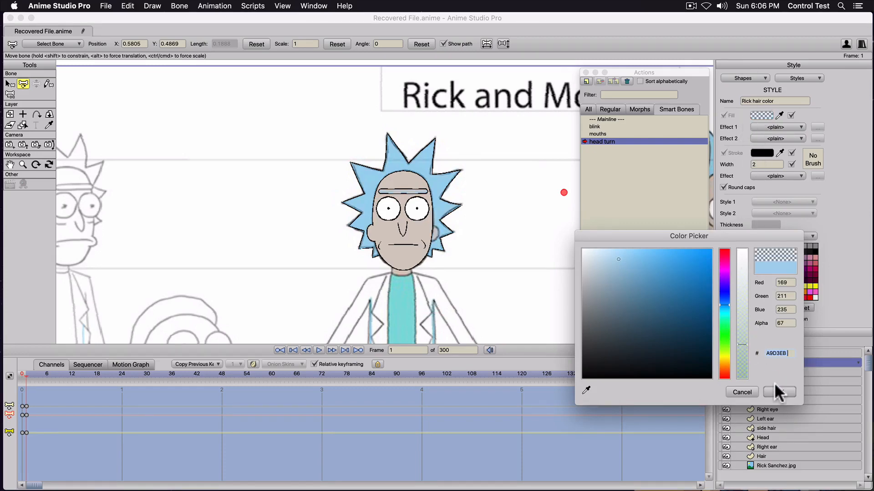
key("Return")
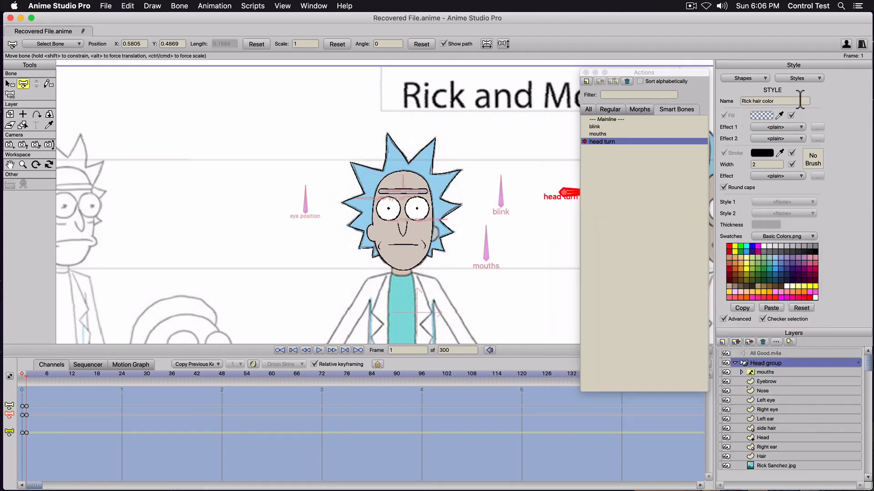
Make the Rick skin color style's fill semi-transparent with an alpha of 55 in the head turn action.
left_click(797, 78)
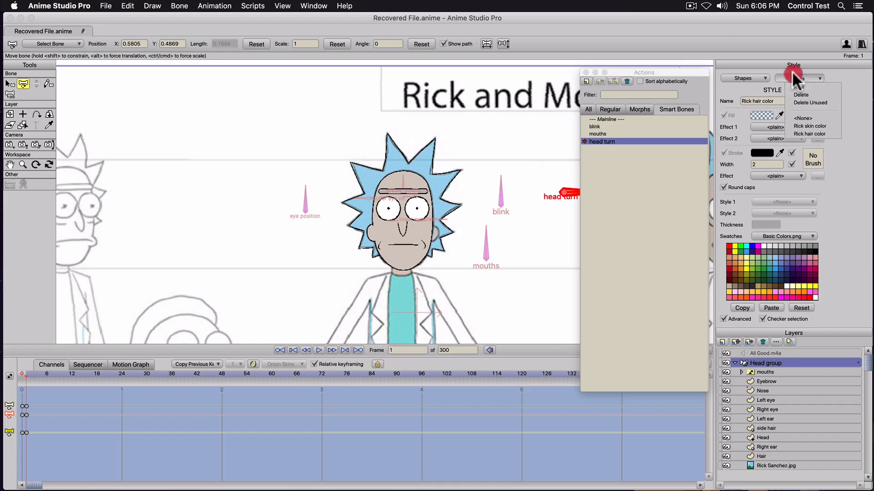
left_click(801, 126)
left_click(759, 116)
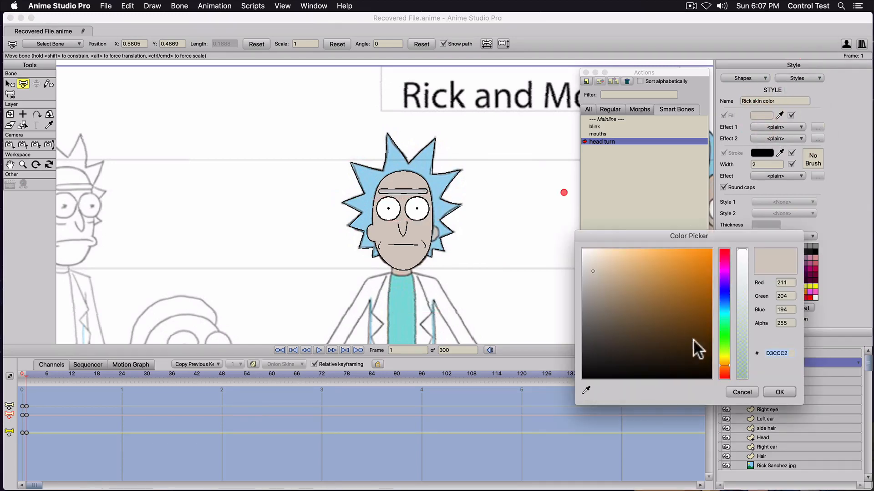
left_click(740, 349)
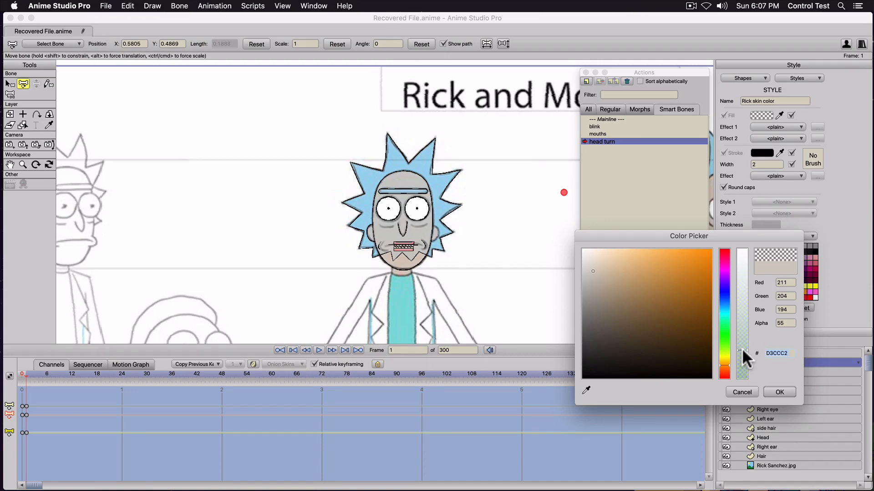
left_click(773, 390)
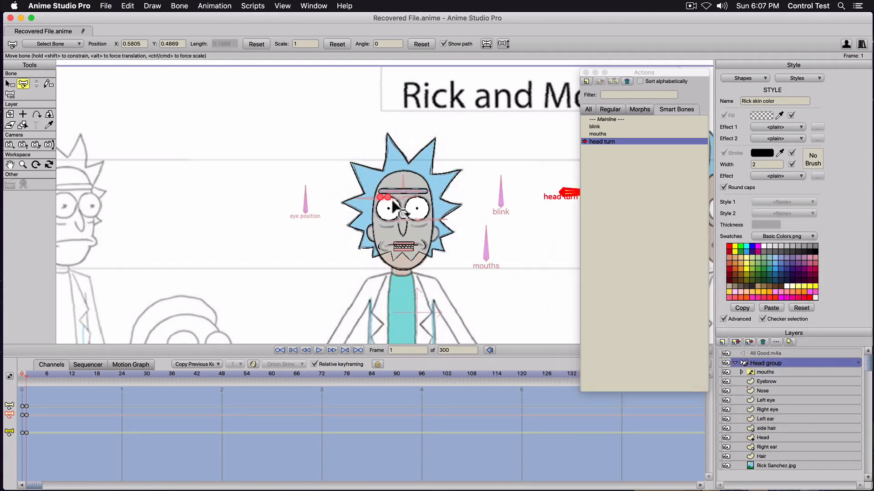
Return to the Mainline action, select the white shape on the Left eye layer, and create a style named eye color.
left_click(605, 118)
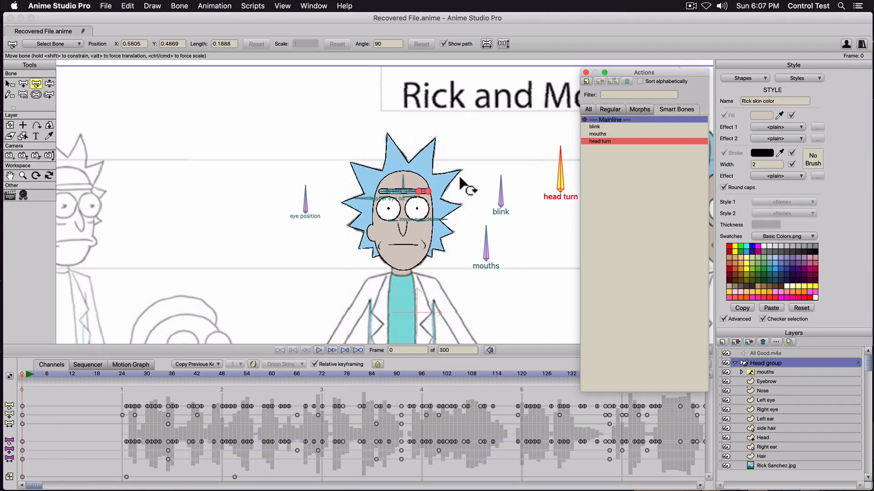
left_click(756, 399)
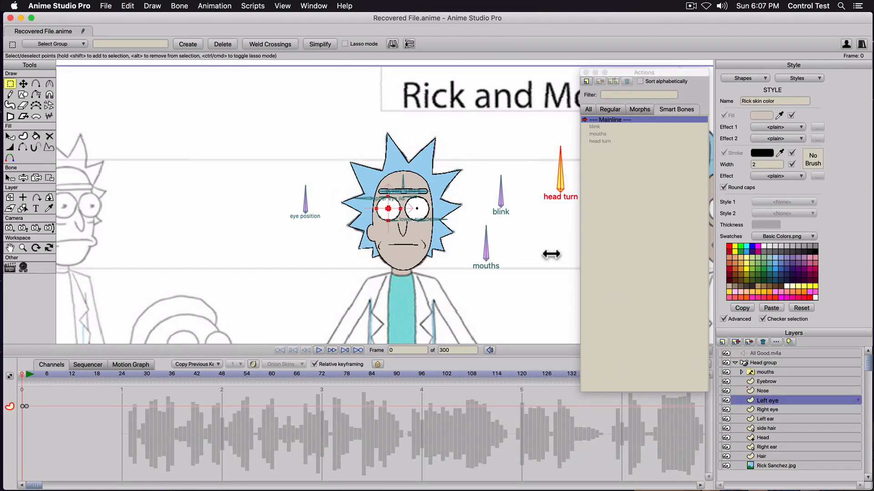
key("q")
left_click(389, 211)
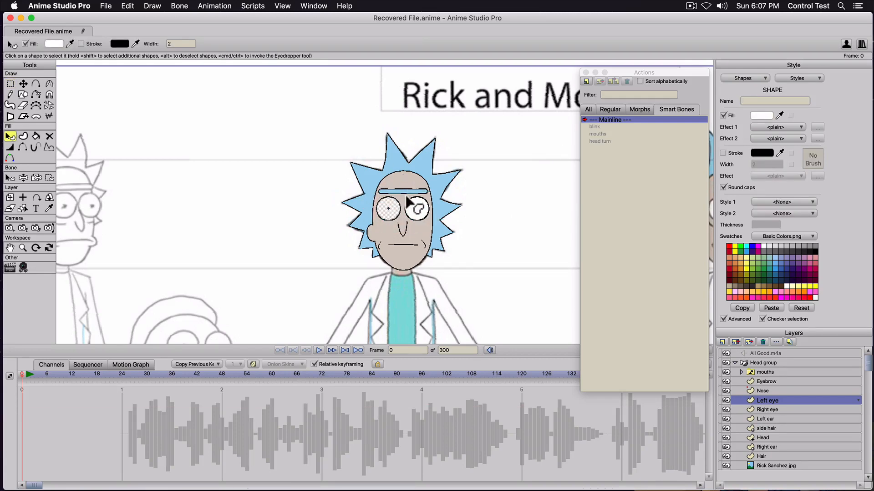
left_click(799, 78)
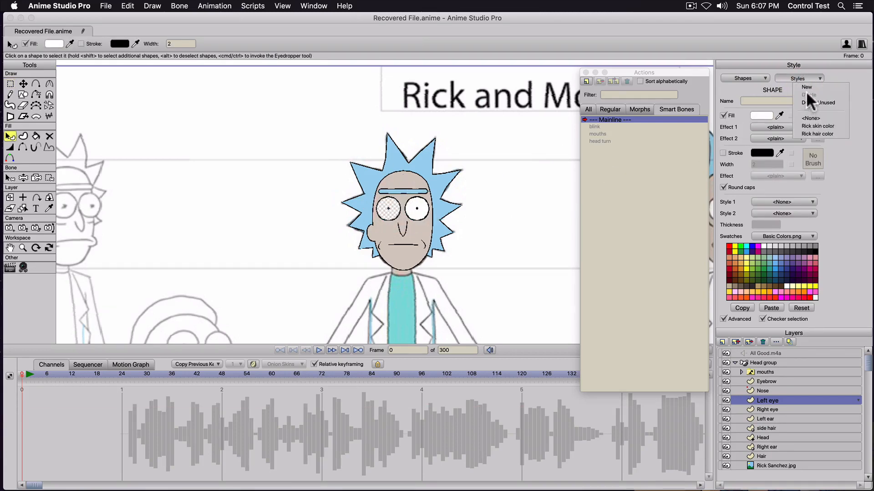
left_click(803, 86)
type("ey")
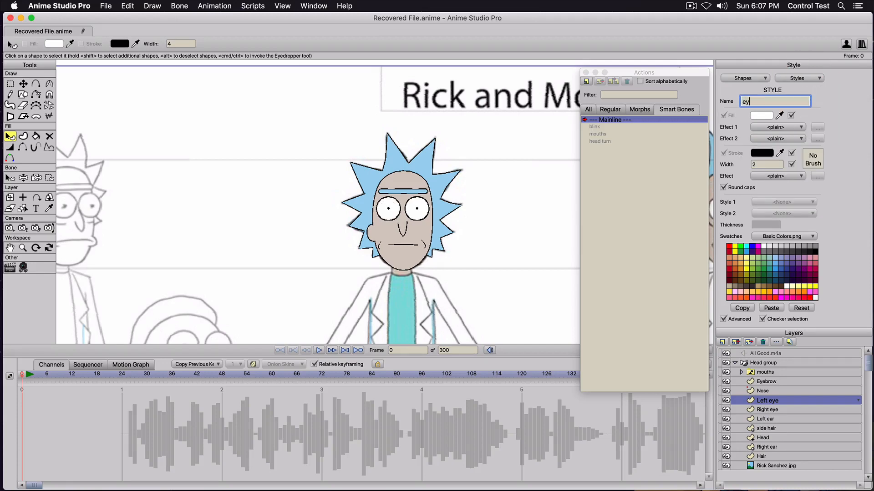
type("e color")
key("Return")
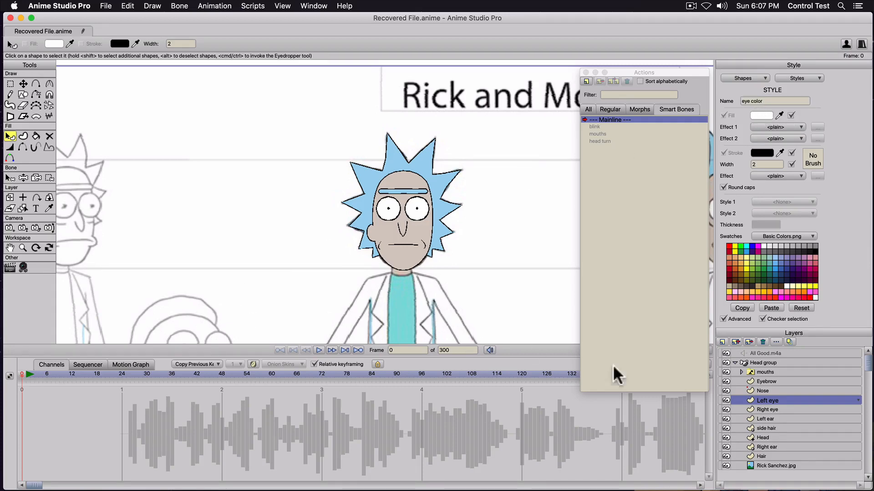
Assign the eye color style as Style 1 to the white shape on the Right eye layer.
left_click(761, 409)
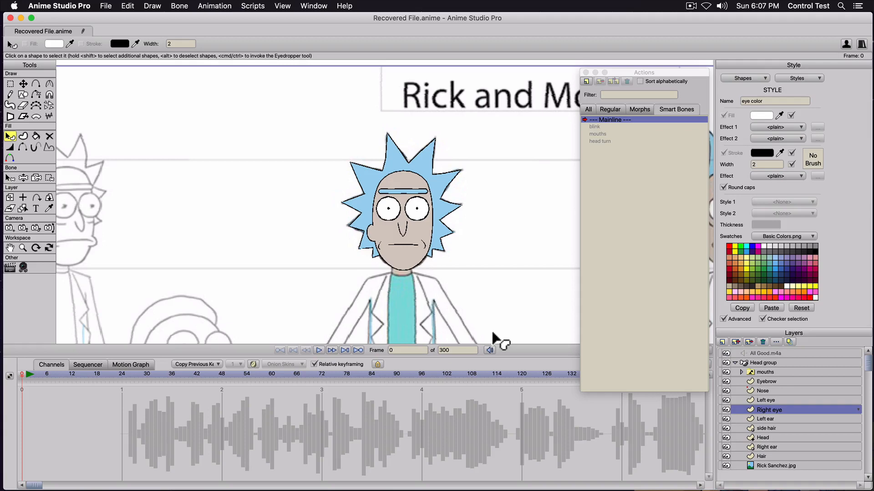
left_click(416, 208)
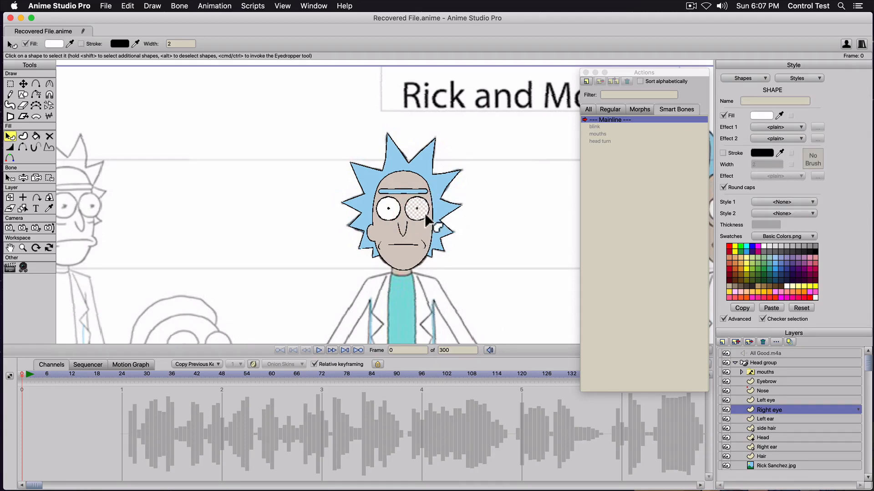
left_click(757, 202)
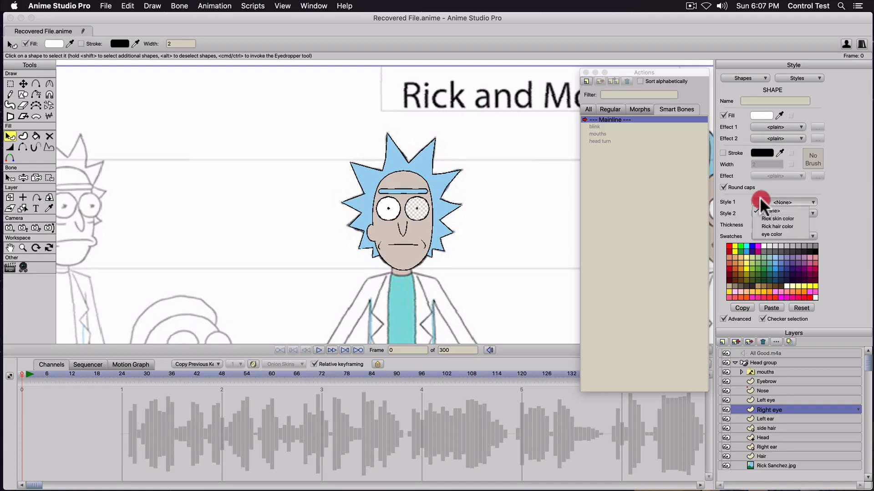
left_click(769, 234)
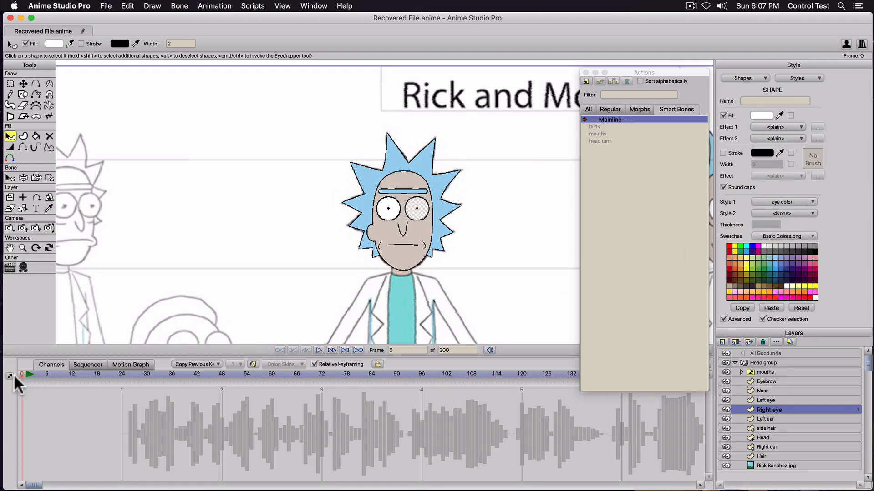
Make the eye color style's fill semi-transparent with an alpha of about 79 in the head turn action.
left_click(5, 373)
double_click(602, 140)
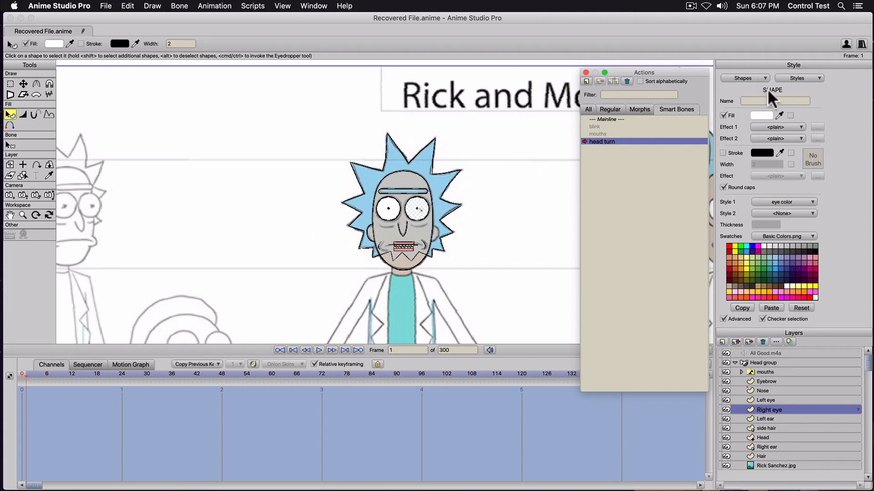
left_click(808, 77)
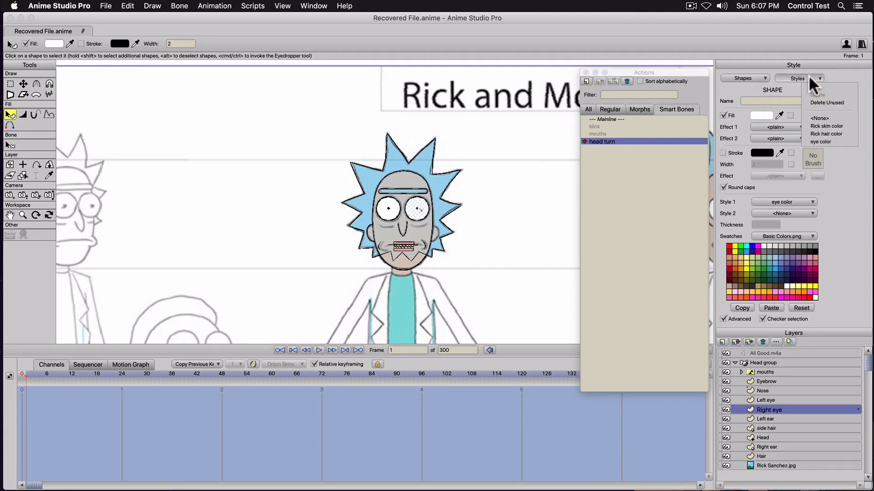
left_click(817, 141)
left_click(761, 115)
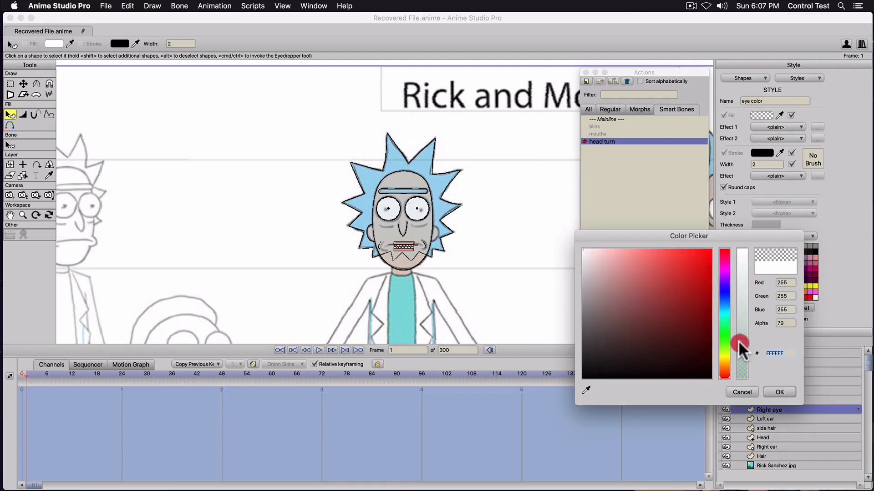
left_click(778, 392)
Move the Rick Sanchez.jpg layer to X 0.6490 so its turned-head drawing sits behind the rigged head.
left_click(766, 465)
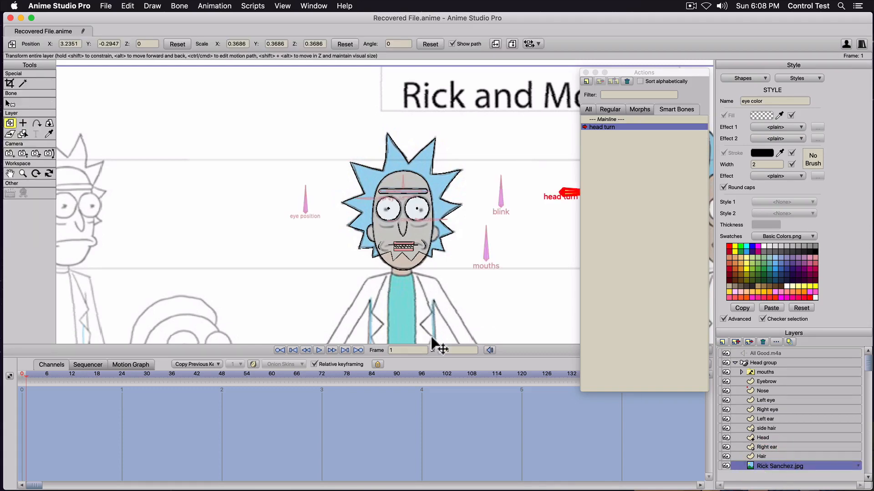
left_click_drag(527, 301, 130, 295)
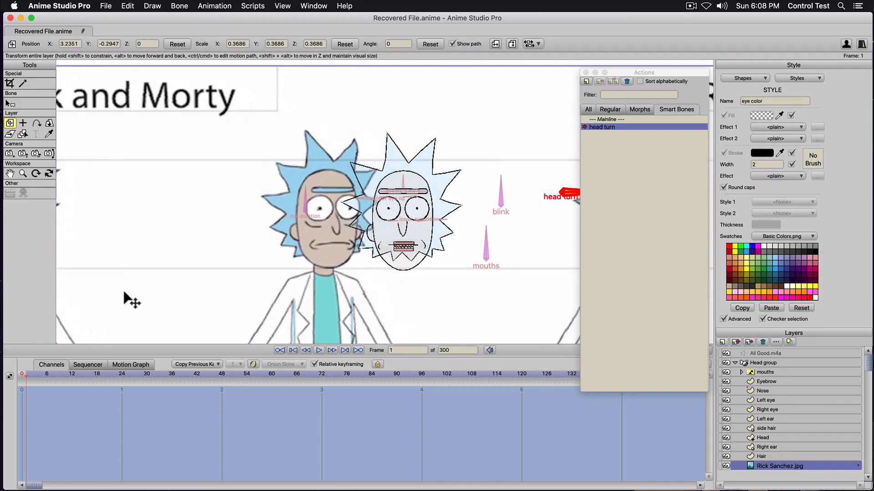
left_click_drag(440, 302, 199, 302)
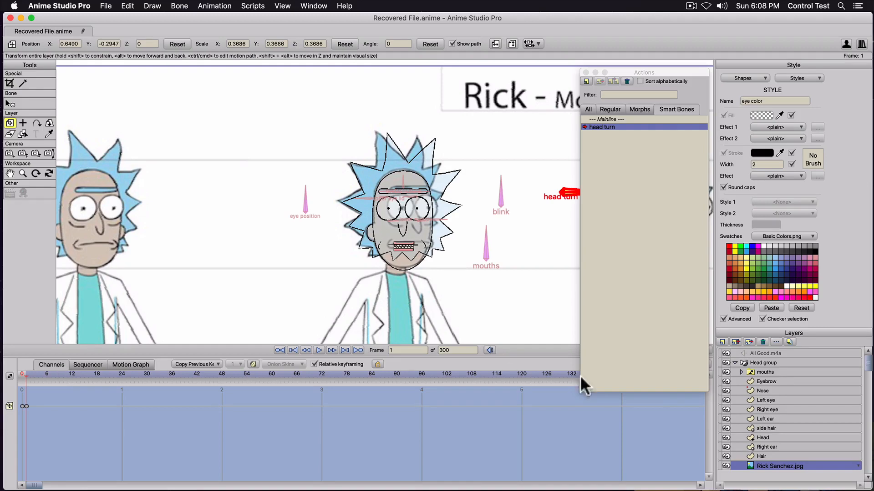
Shift the mouths layer sideways to about X 0.047 toward the mouth of the turned-head reference.
left_click(768, 372)
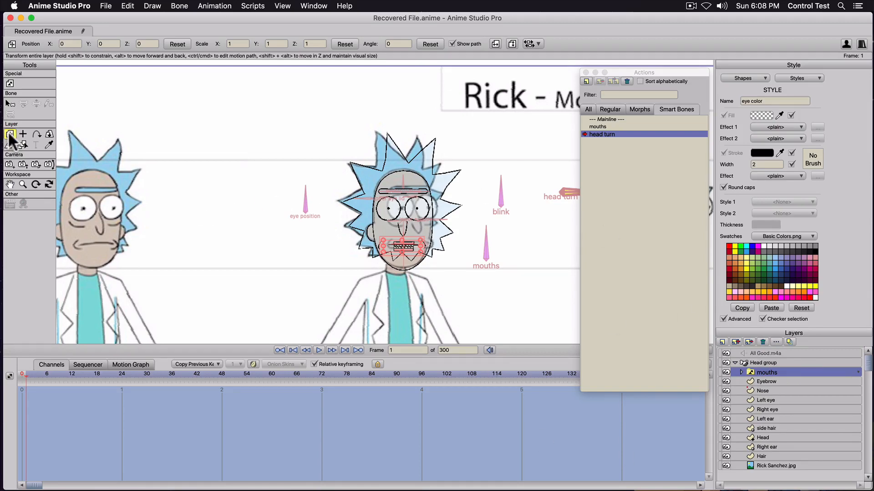
scroll(371, 249, "up", 2)
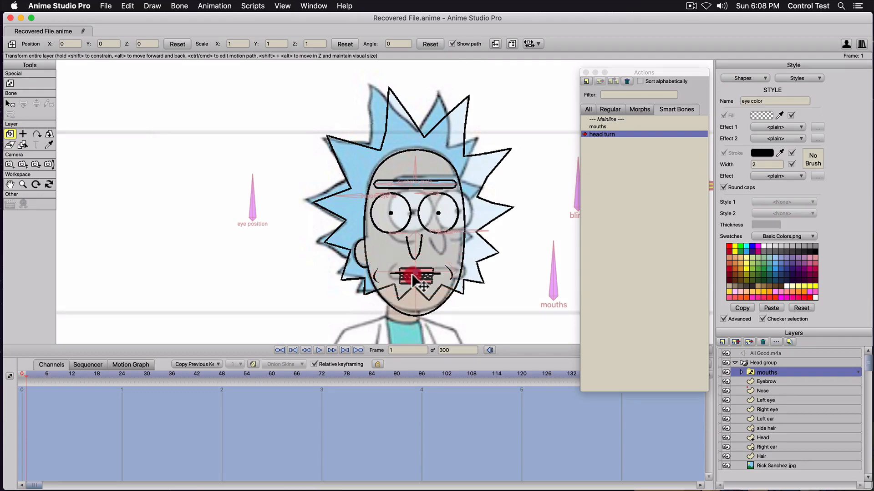
left_click_drag(413, 279, 475, 273)
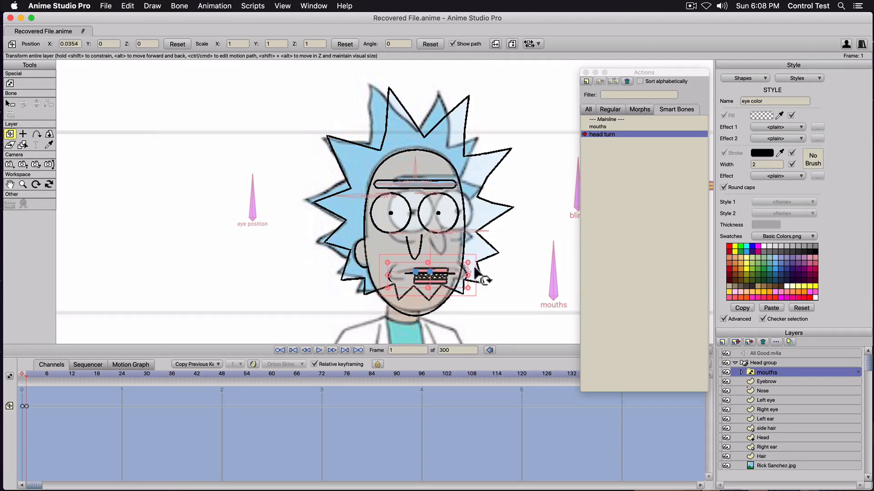
scroll(477, 275, "up", 2)
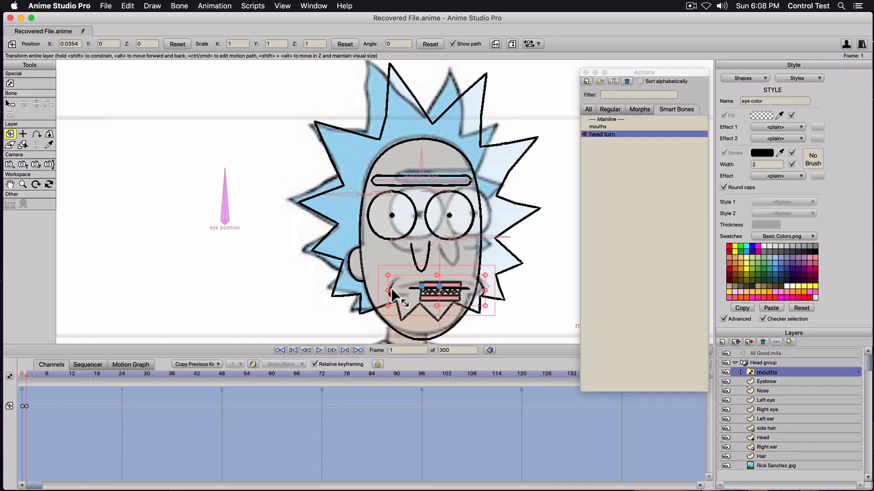
left_click_drag(436, 292, 447, 294)
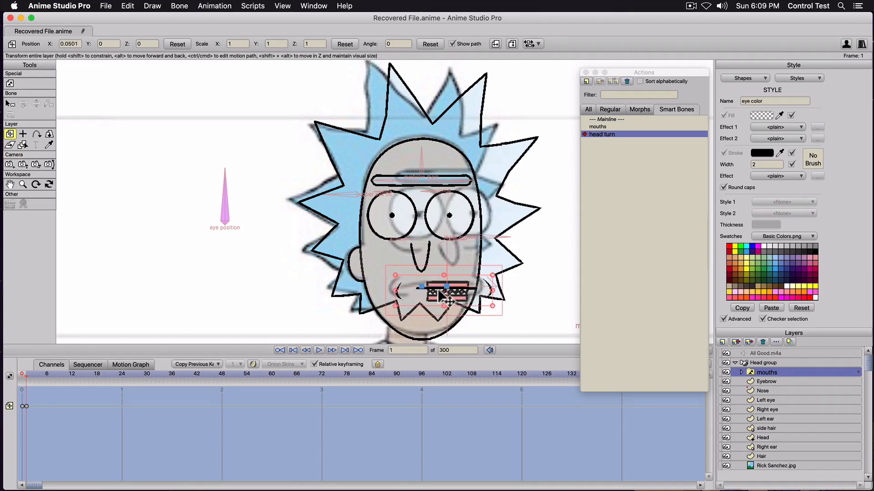
left_click_drag(451, 296, 449, 295)
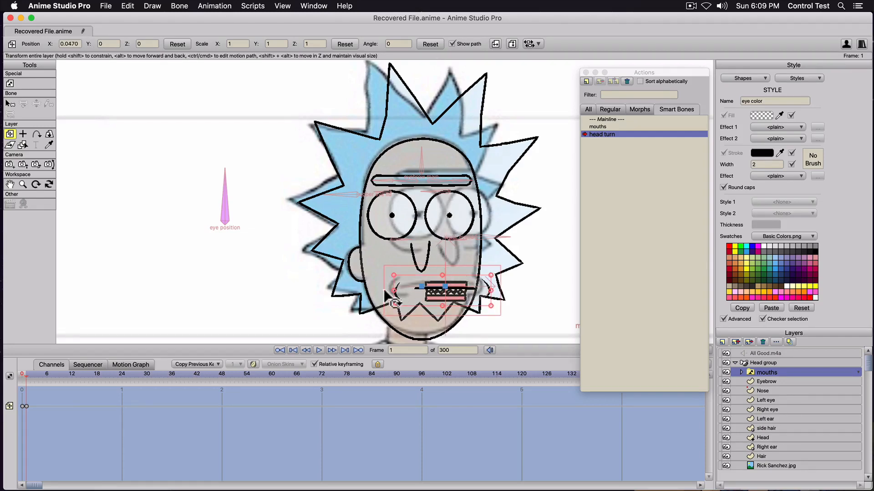
left_click_drag(392, 290, 393, 291)
Set the mouths layer's origin at the mouth's left end, narrow its X scale to 0.9785 and reposition it at X 0.0375.
left_click(23, 134)
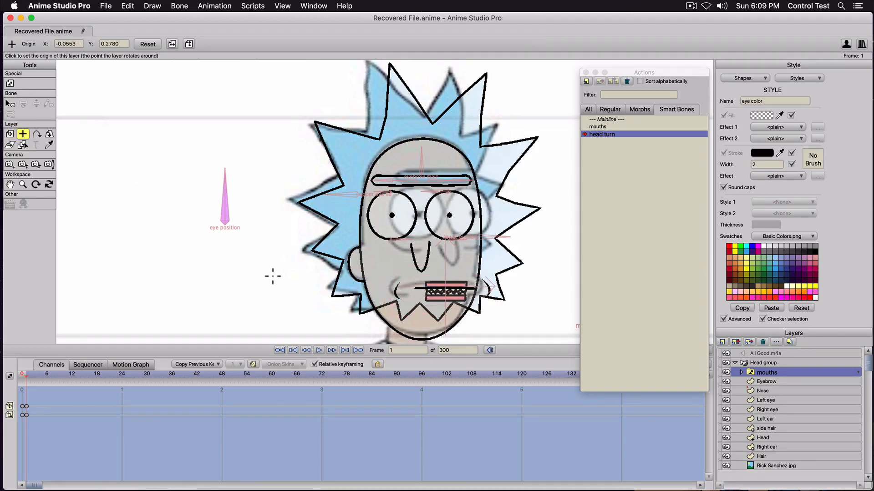
left_click(394, 290)
left_click(10, 134)
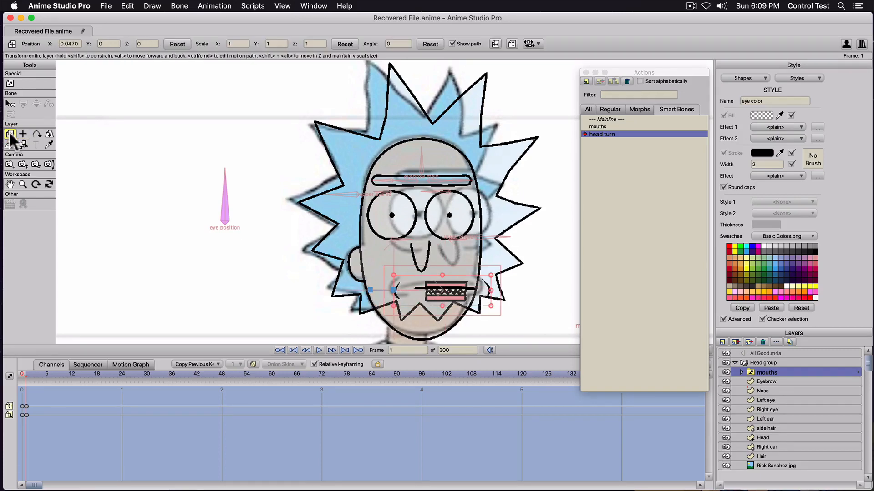
mouse_move(489, 292)
left_mouse_down()
mouse_move(474, 289)
mouse_move(505, 293)
mouse_move(452, 295)
mouse_move(488, 292)
left_mouse_up()
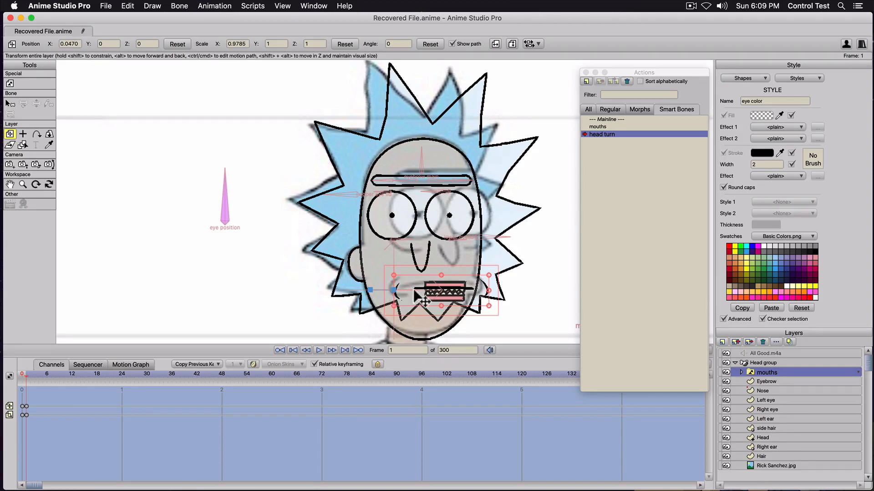
left_click_drag(410, 291, 397, 291)
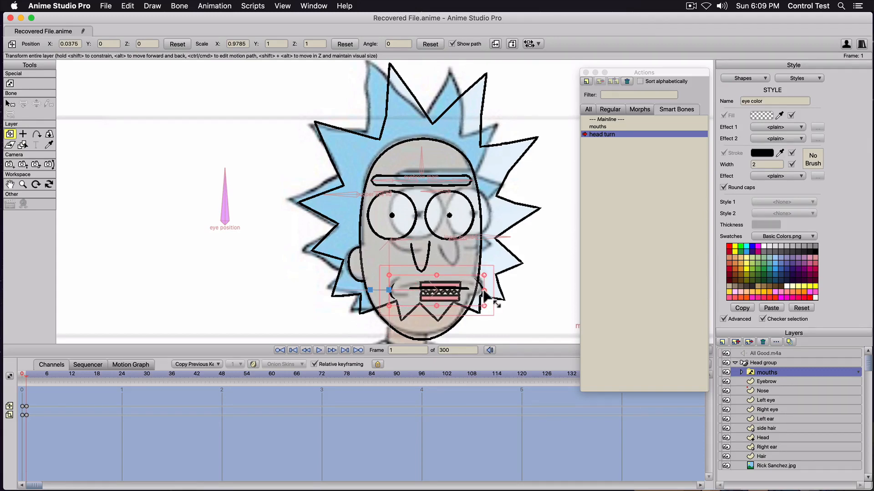
mouse_move(484, 290)
left_mouse_down()
mouse_move(492, 290)
mouse_move(483, 292)
left_mouse_up()
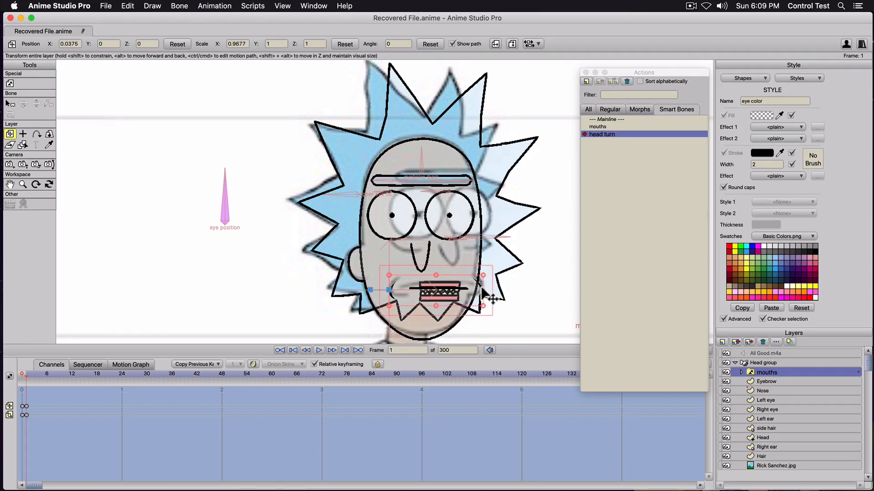
left_click_drag(483, 290, 488, 291)
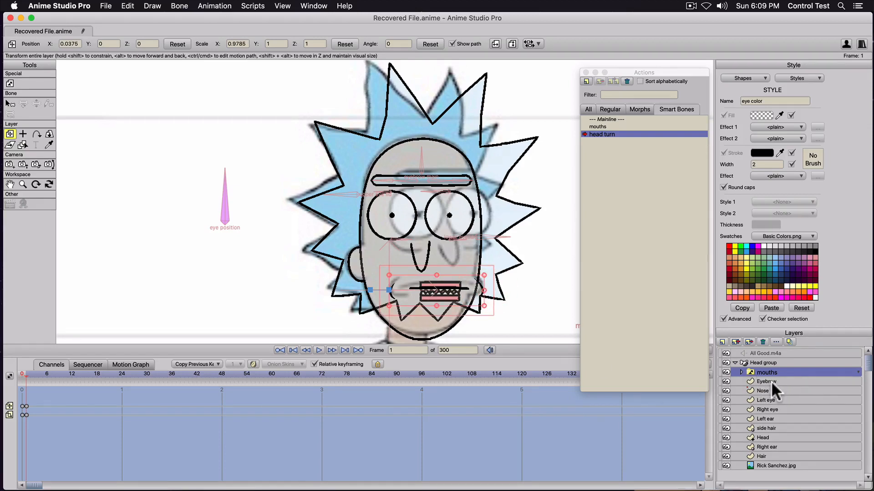
On the Head group layer, move the main eyebrow bone to X 0 so the eyebrow shifts toward the turned side.
left_click(760, 359)
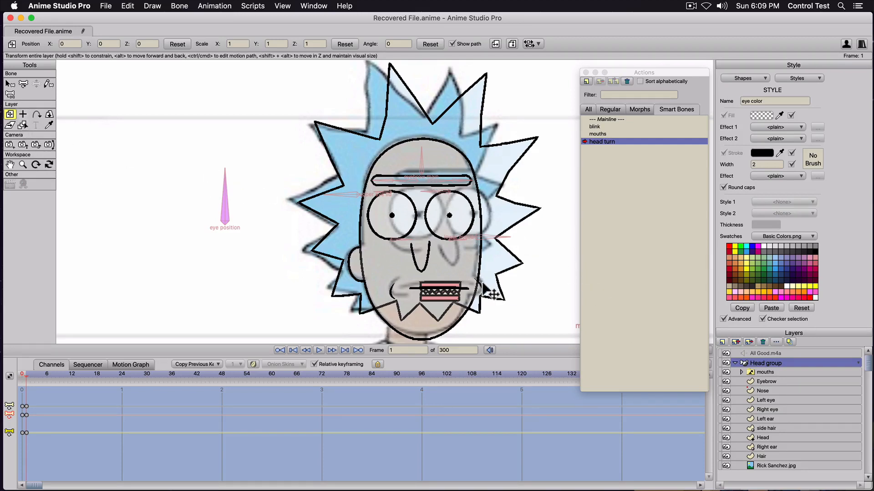
key("t")
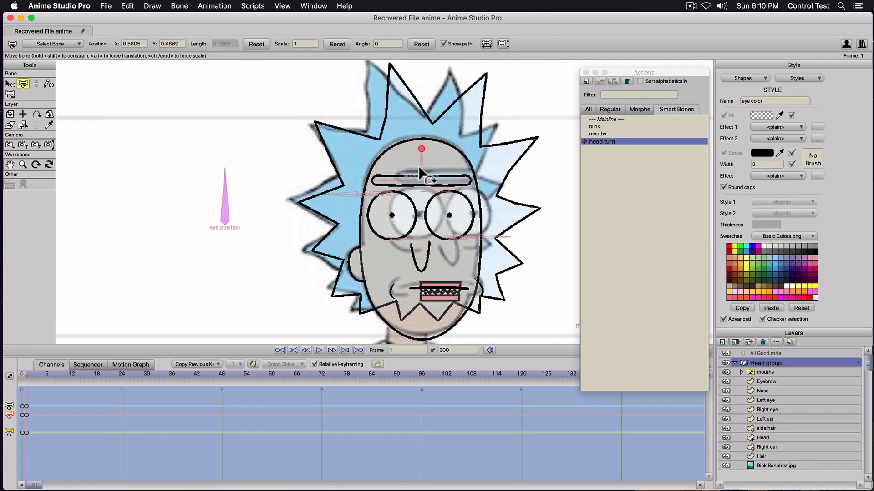
left_click_drag(422, 174, 448, 182)
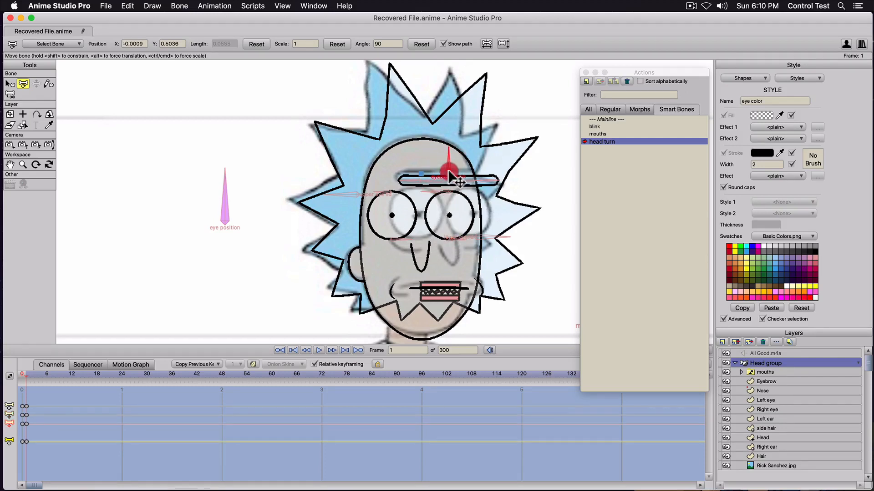
left_click_drag(450, 172, 450, 172)
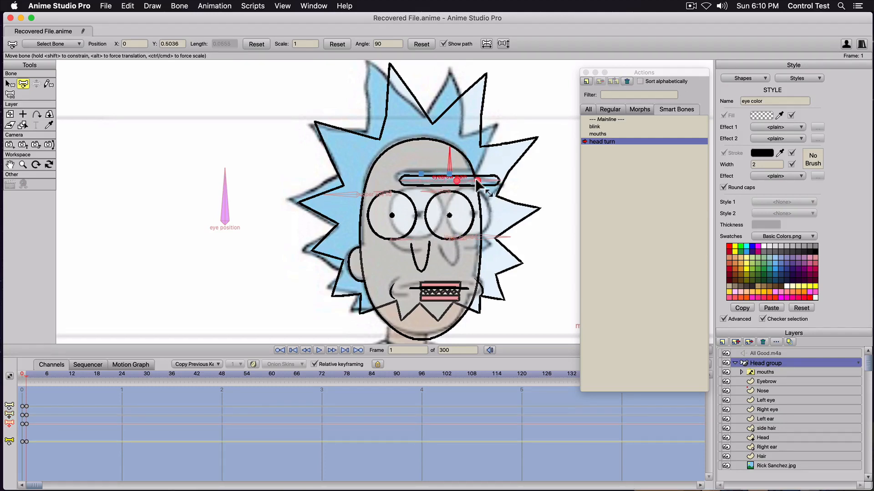
Shorten the bone at the eyebrow's right end to a scale of about 0.74 to narrow the eyebrow to the reference.
scroll(471, 180, "up", 2)
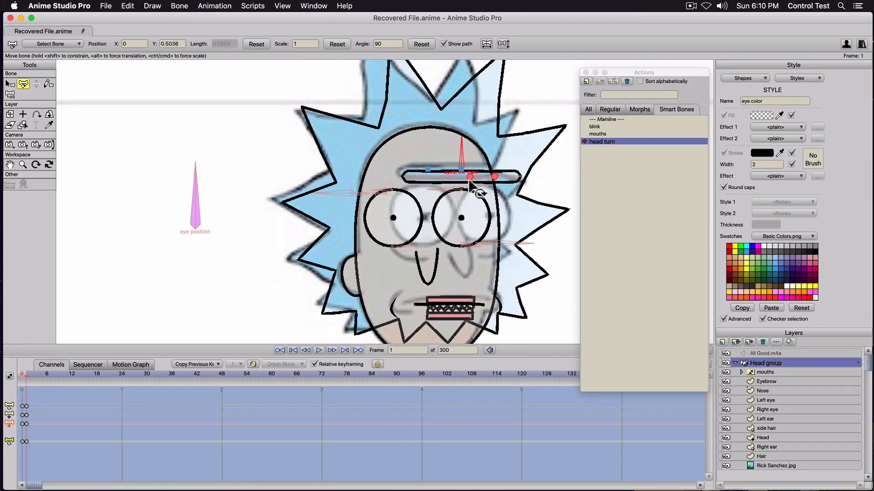
scroll(469, 180, "up", 3)
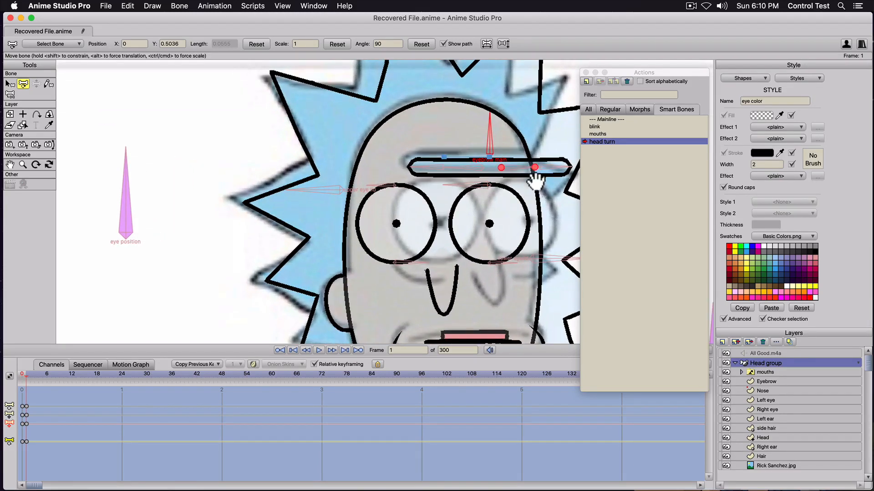
left_click_drag(526, 180, 410, 249)
scroll(412, 237, "up", 3)
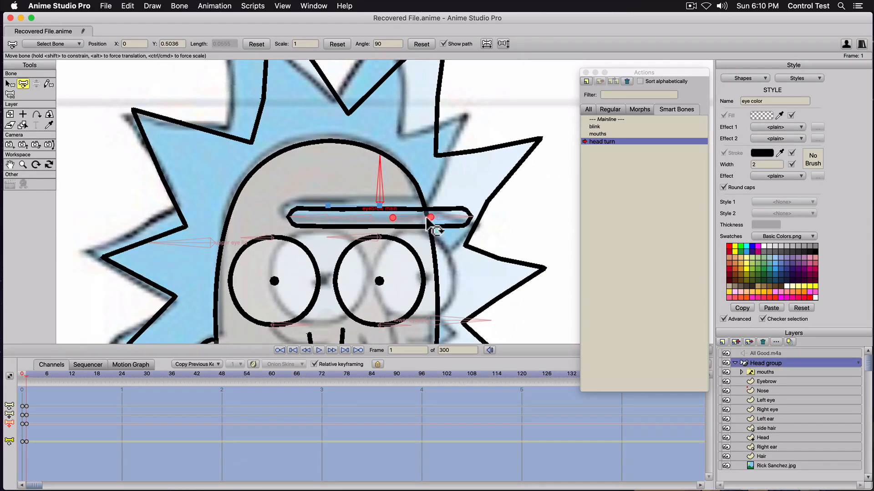
mouse_move(429, 219)
left_mouse_down()
mouse_move(394, 218)
mouse_move(465, 223)
mouse_move(397, 219)
mouse_move(444, 219)
mouse_move(417, 218)
left_mouse_up()
scroll(350, 226, "down", 3)
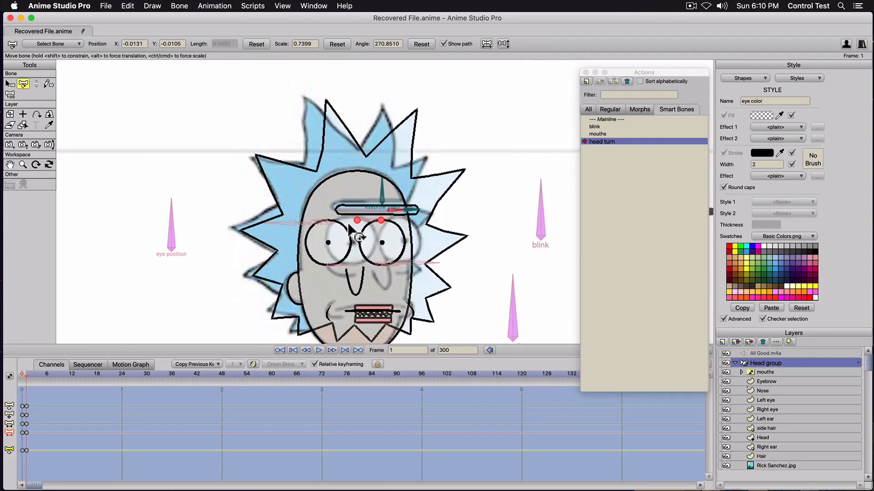
On the Nose layer, move the nose to the turned side and adjust its individual points to match the slanted nose of the reference.
scroll(351, 232, "up", 2)
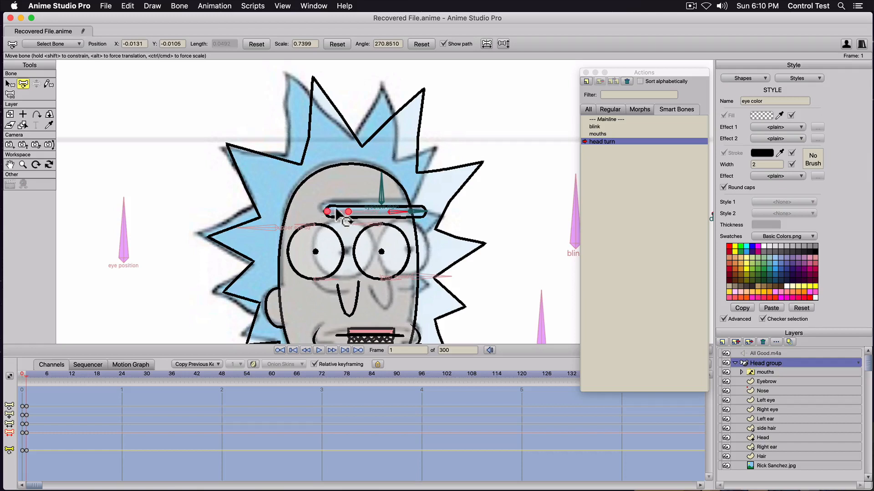
left_click_drag(429, 278, 457, 202)
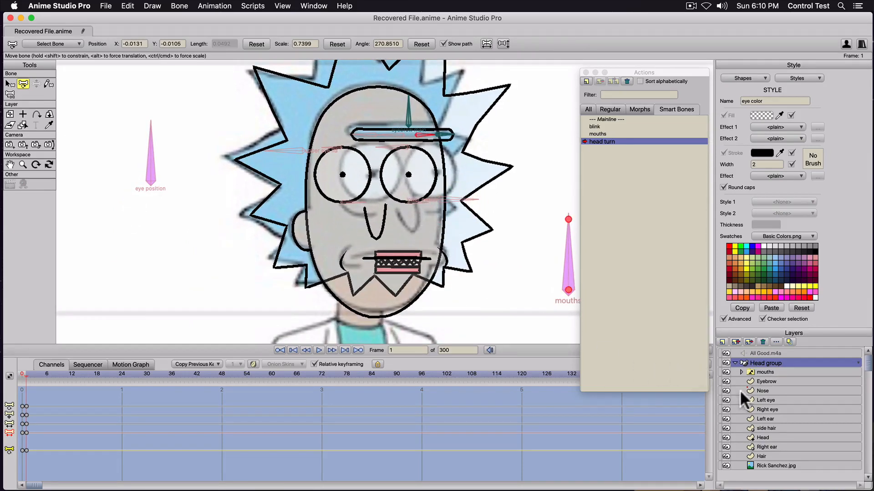
left_click(761, 390)
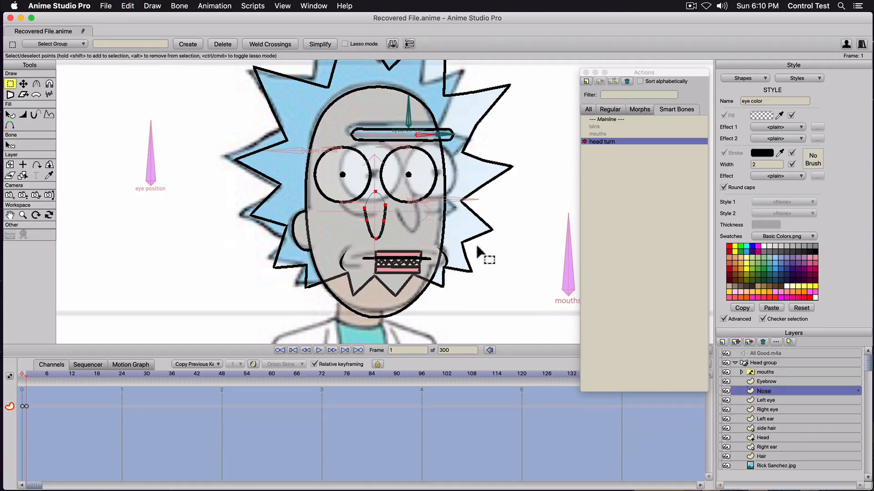
left_click(377, 223)
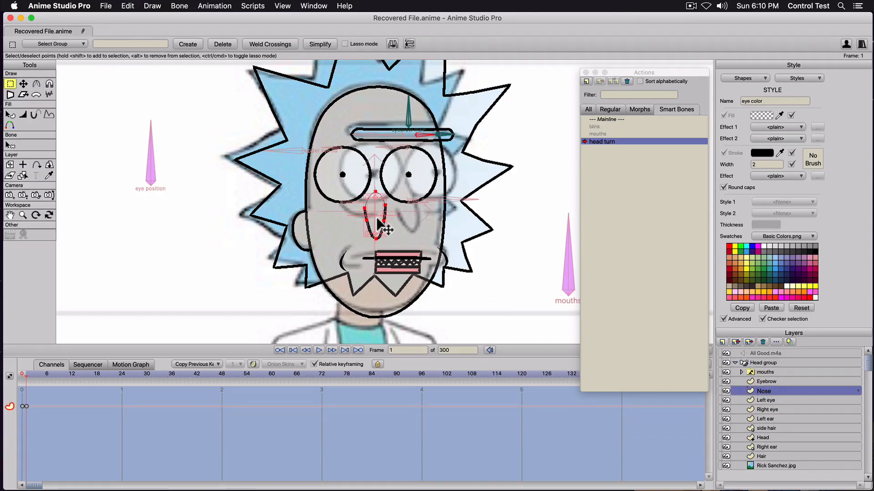
key("t")
left_click_drag(378, 223, 395, 209)
left_click_drag(410, 238, 417, 210)
left_click(401, 222)
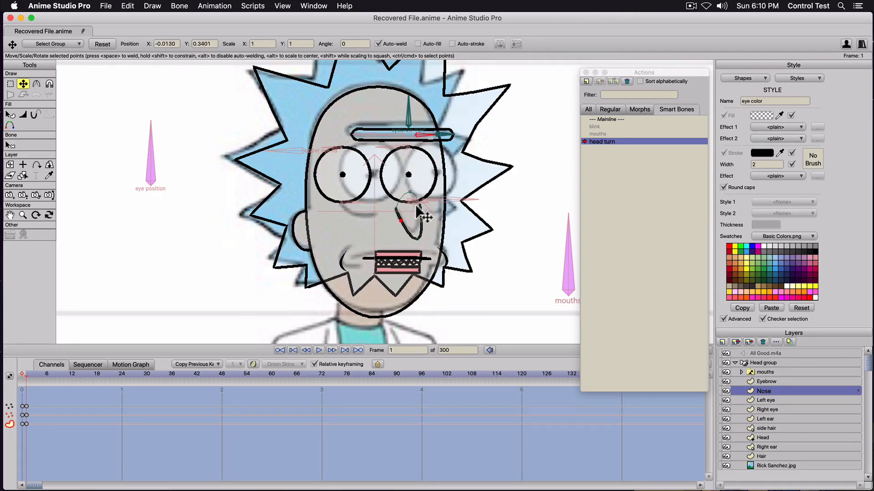
left_click(418, 206)
On the Left eye layer, move the whole eye to X -0.0658, then shift just the pupil to X -0.0611.
left_click(760, 400)
key("super+a")
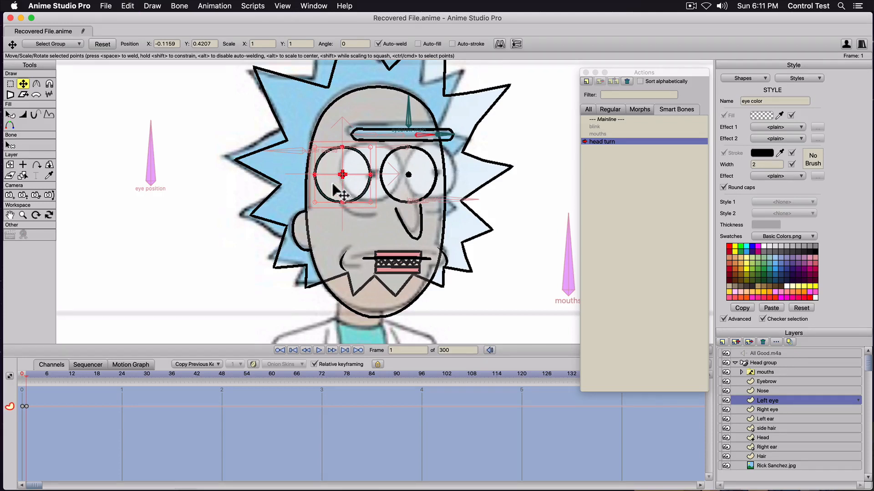
left_click_drag(332, 184, 363, 185)
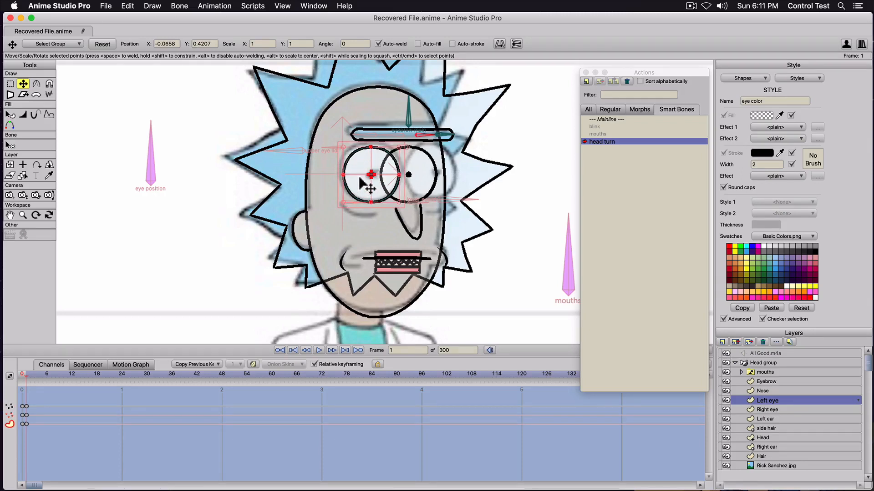
key("g")
left_click_drag(357, 184, 385, 165)
key("t")
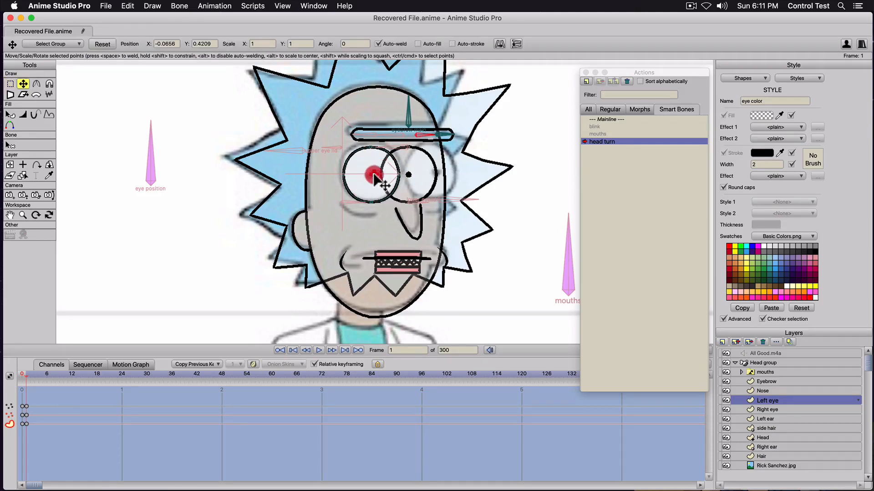
left_click_drag(374, 177, 375, 177)
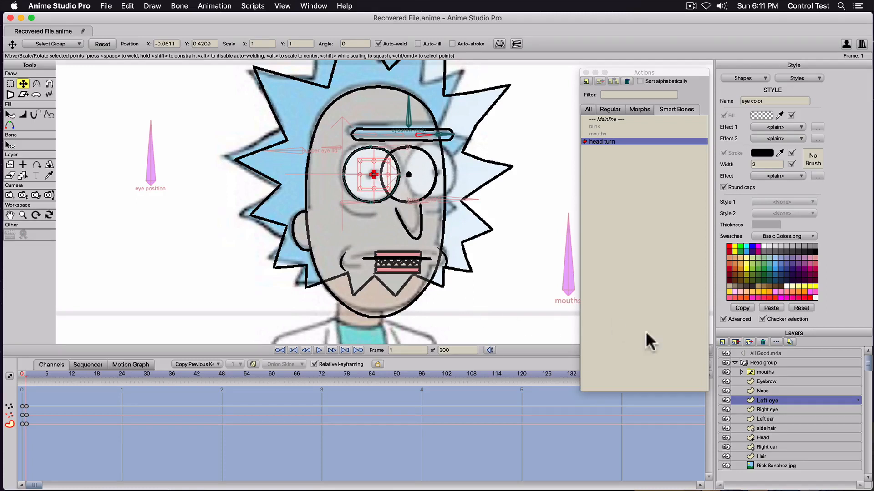
Move all points of the Right eye layer to X 0.0443, toward the reference's far eye.
left_click(762, 407)
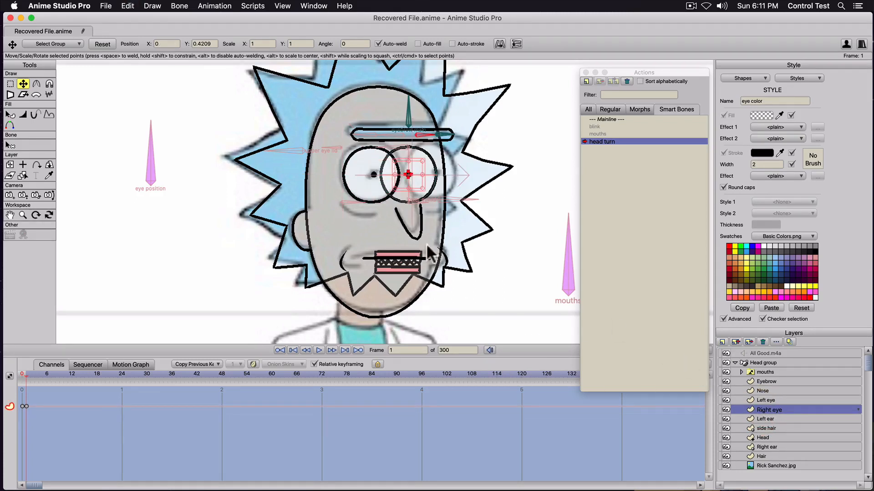
key("super+a")
left_click_drag(397, 197, 423, 195)
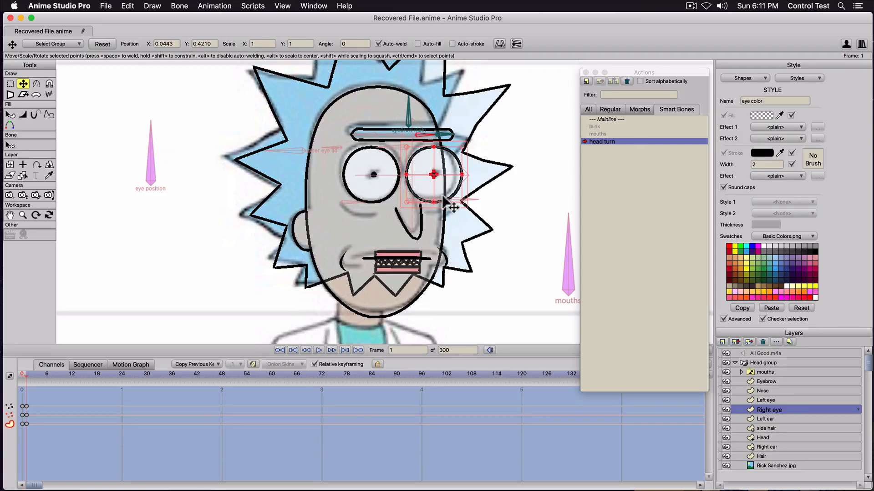
Set the Right eye layer's origin at the eye's left edge and narrow its X scale to 0.8756.
left_click(20, 164)
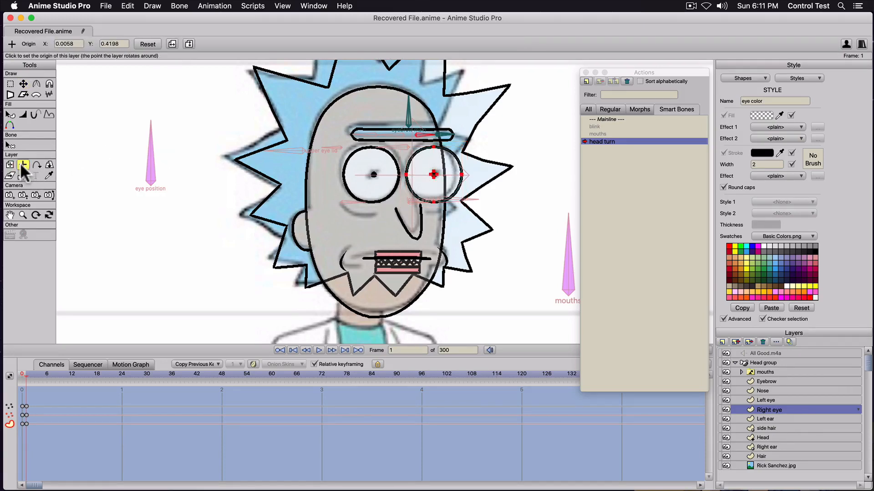
left_click(406, 175)
left_click(10, 165)
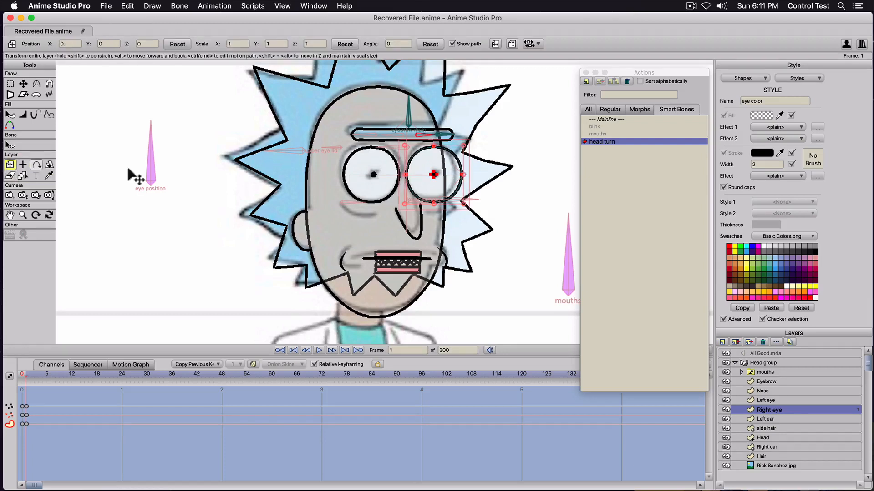
left_click_drag(464, 175, 446, 176)
key("super+z")
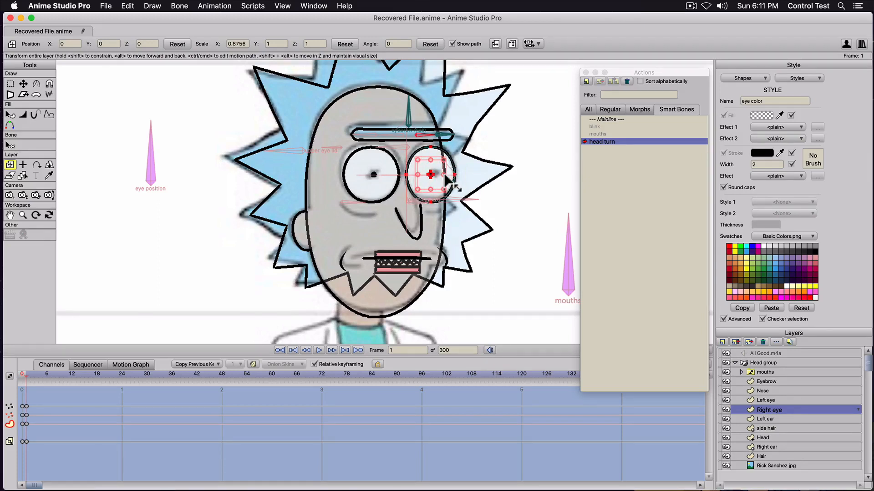
Shift the pupil of the right eye to X 0.0569 to match the reference.
key("g")
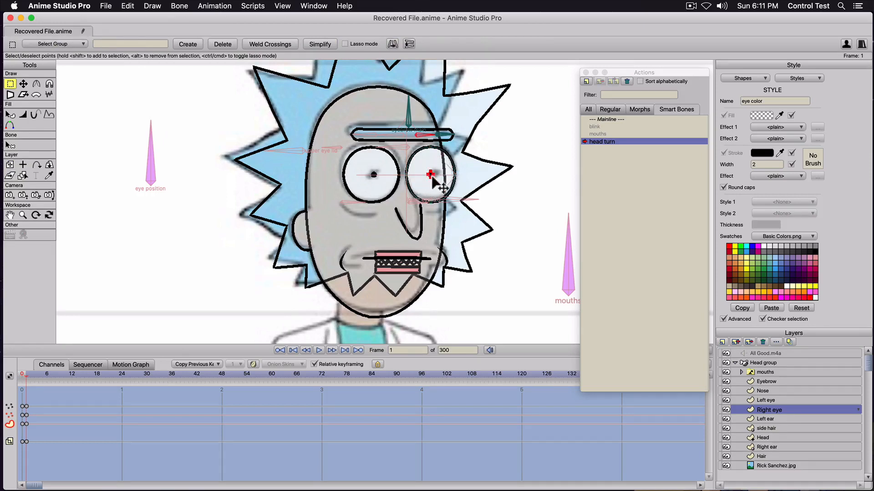
key("t")
left_click_drag(428, 175, 437, 173)
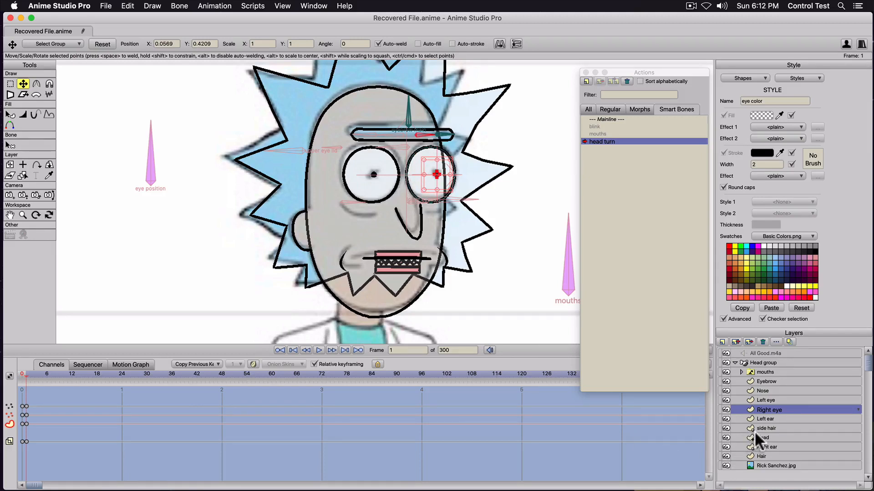
Nudge the left ear outward to X -0.1882 and slide the right ear inward so that it sits behind the head.
left_click(760, 419)
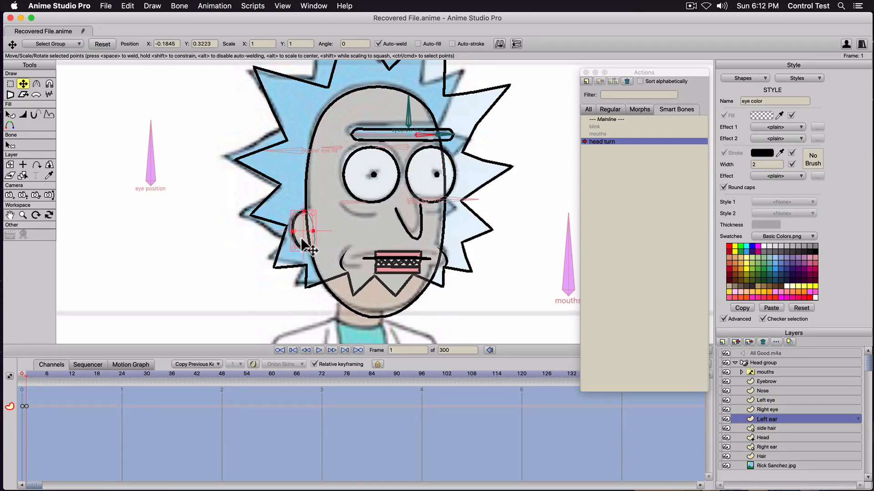
mouse_move(301, 239)
left_mouse_down()
mouse_move(255, 237)
mouse_move(298, 236)
left_mouse_up()
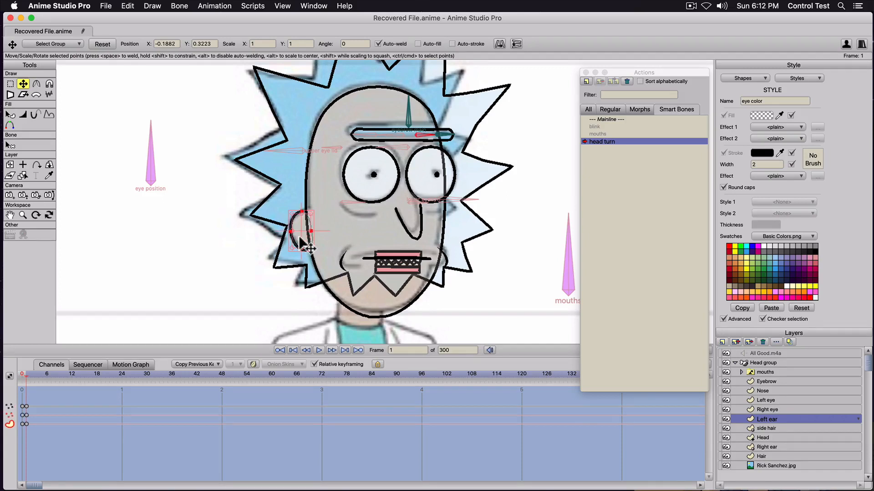
left_click(761, 427)
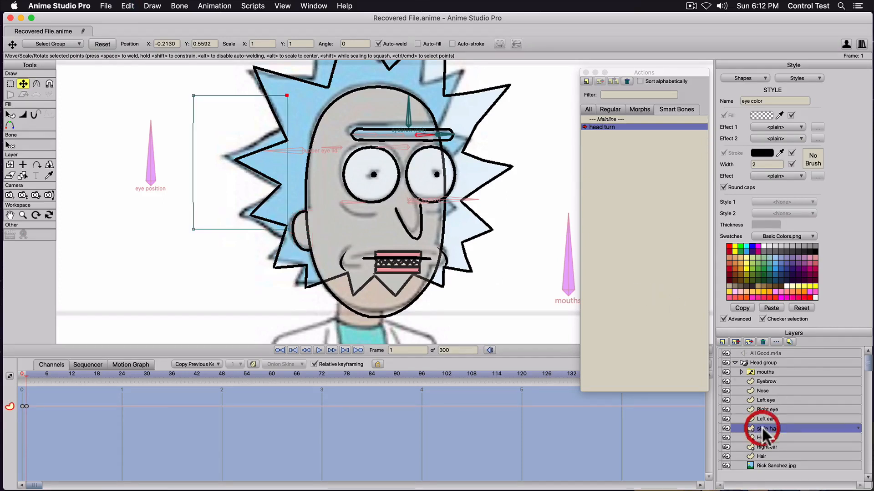
left_click(757, 399)
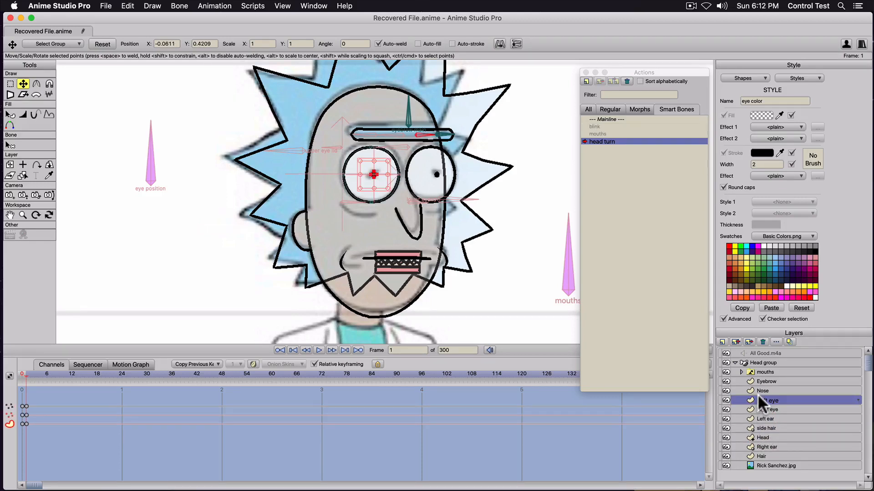
left_click(765, 447)
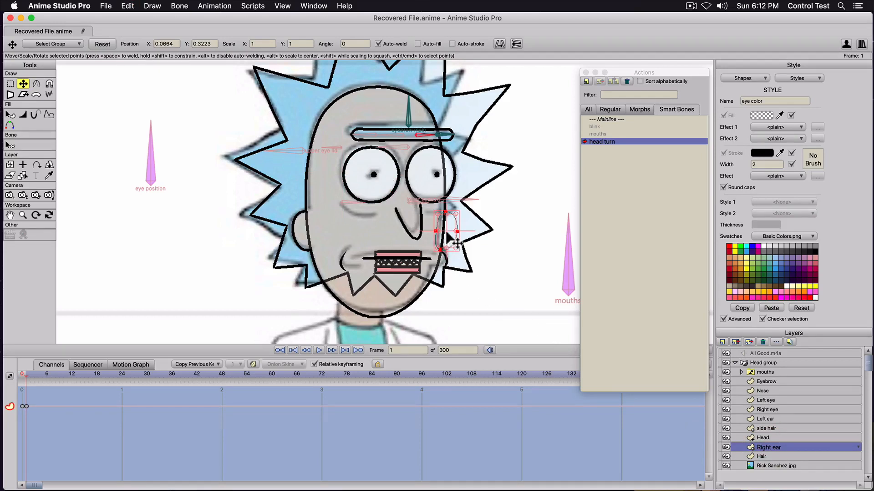
left_click_drag(447, 234, 430, 231)
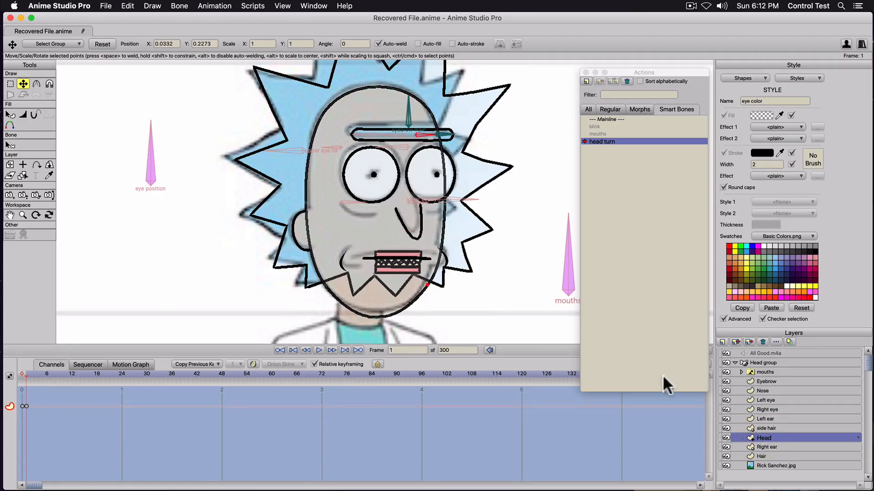
On the Head layer, shift the chin and right jaw points toward the turned side and the upper-left forehead point to X -0.1555, comparing with frame 0.
scroll(369, 288, "up", 1)
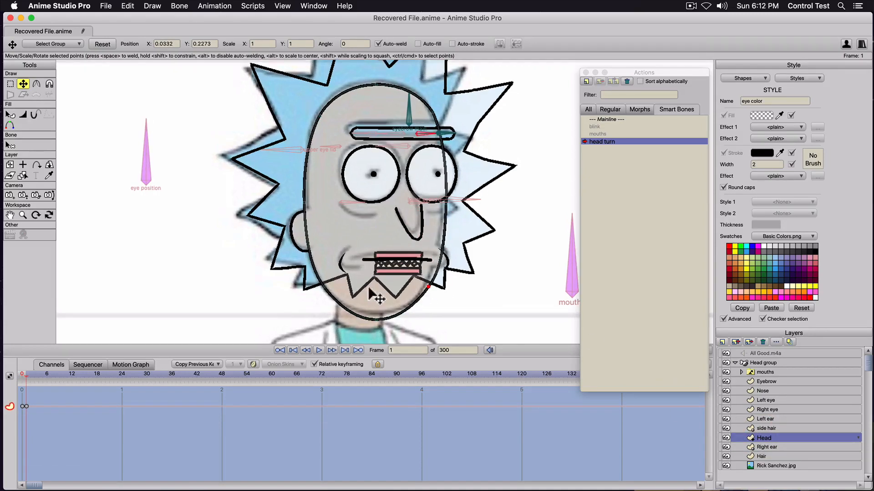
left_click(375, 319)
left_click_drag(376, 319, 396, 314)
key("super+z")
left_click(432, 286)
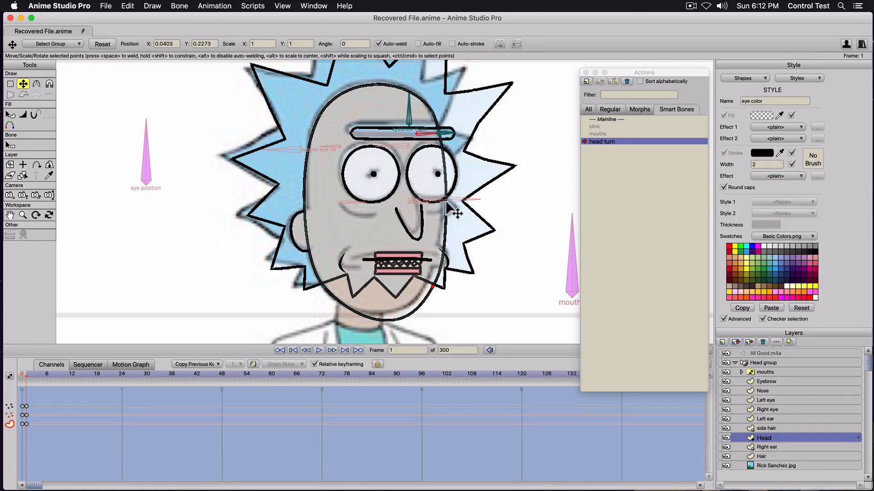
left_click(306, 150)
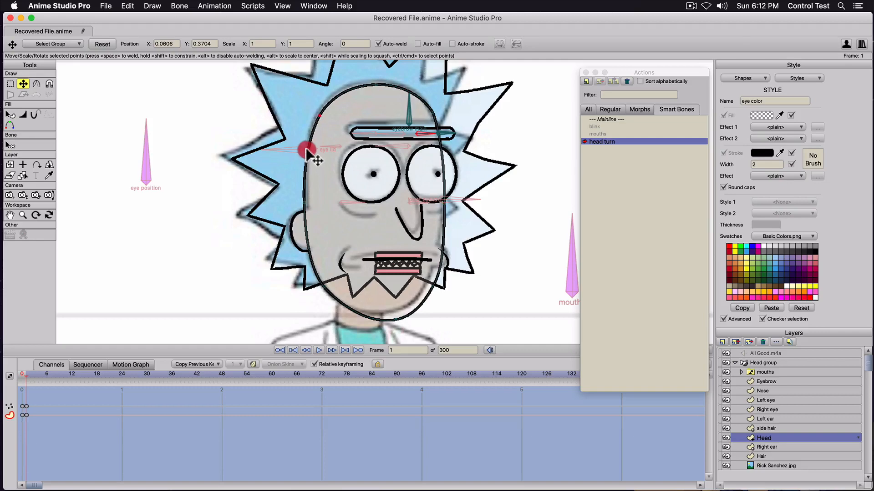
left_click(10, 372)
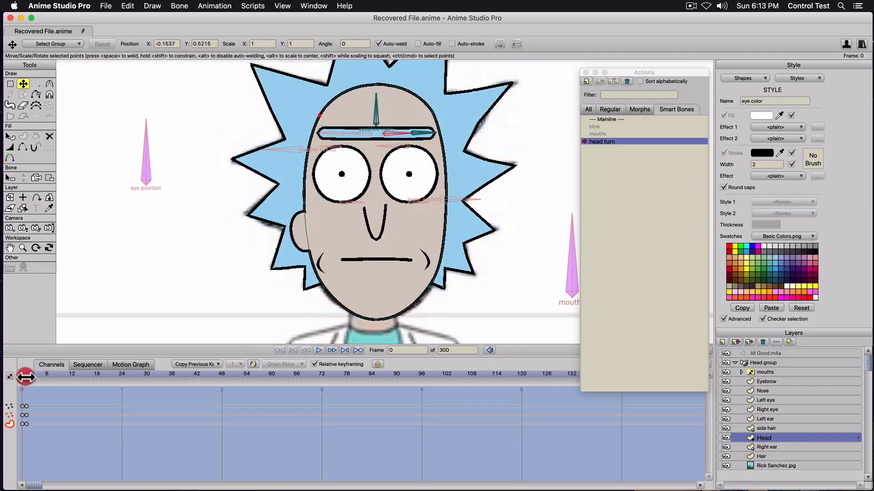
left_click(25, 376)
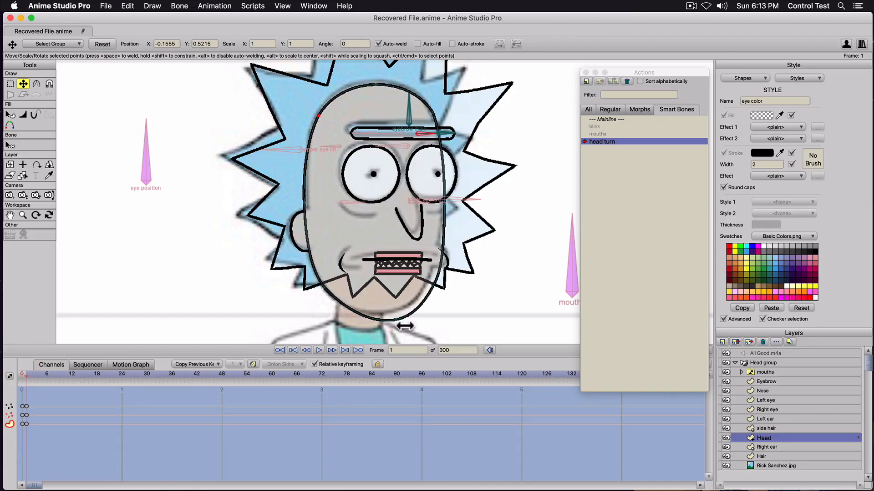
Pull the head's chin point back inward and the right jaw point to X 0.0314 to follow the reference chin.
left_click_drag(390, 322, 382, 321)
left_click_drag(430, 283, 426, 285)
left_click_drag(381, 312, 381, 312)
key("super+z")
left_click(383, 318)
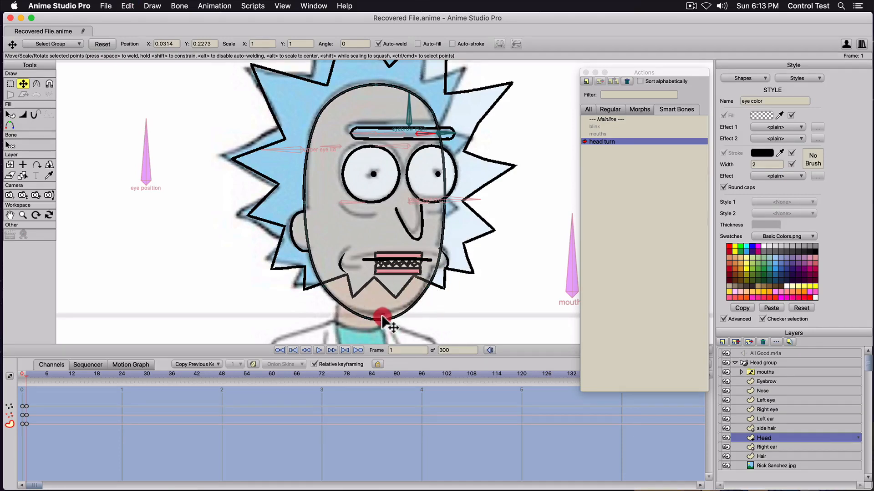
Refine the head outline's right side, crown (Y 0.5792), left side (X -0.1777) and chin (X -0.0399) points to fit the turned-head reference.
left_click(445, 195)
left_click(430, 113)
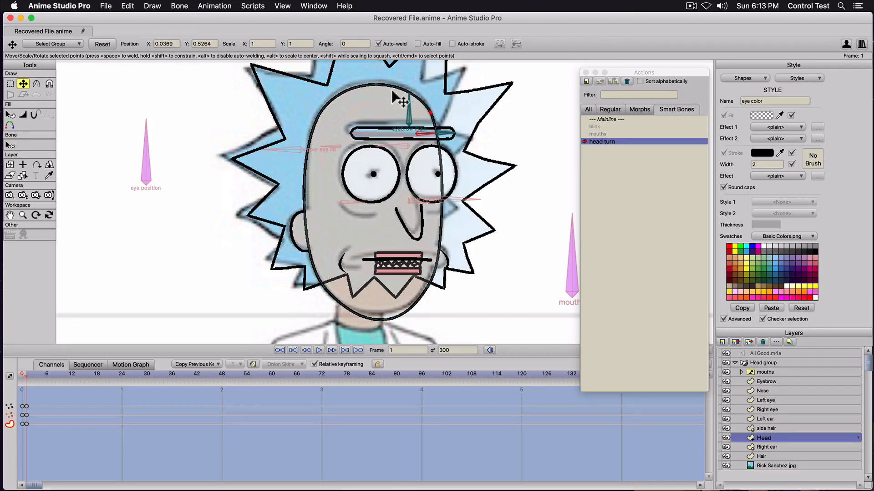
left_click(375, 83)
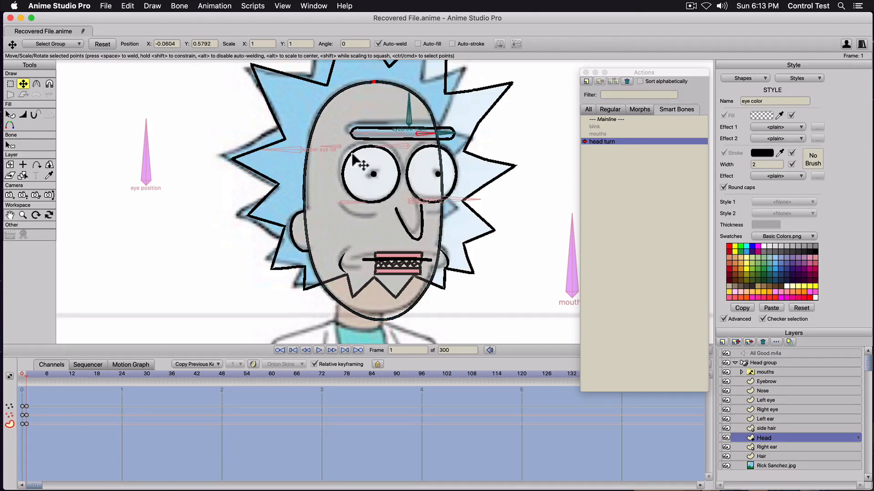
left_click(306, 203)
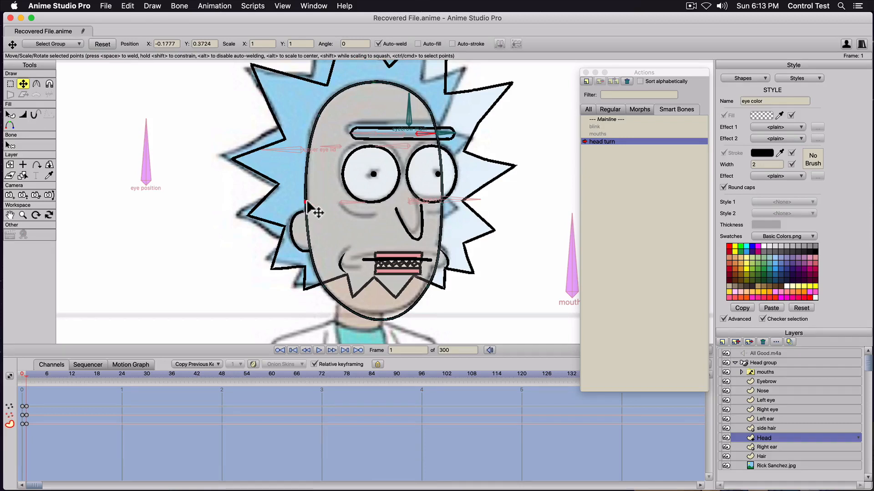
left_click(386, 318)
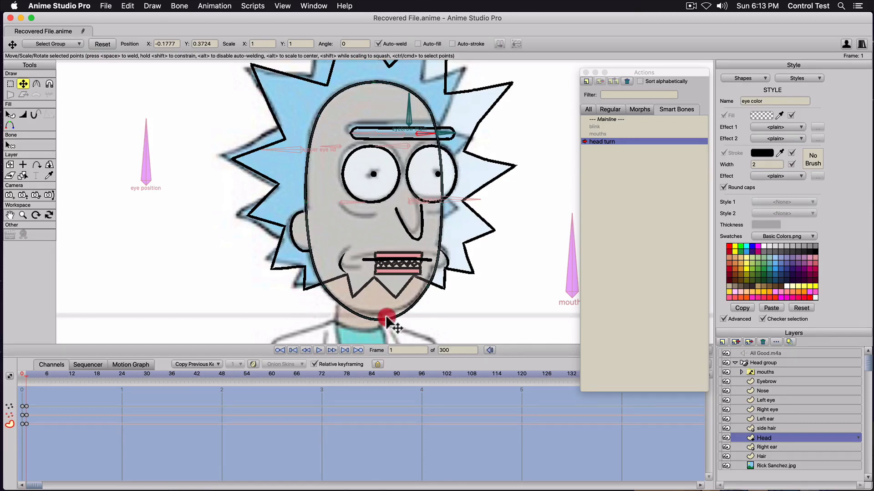
left_click_drag(386, 319, 389, 321)
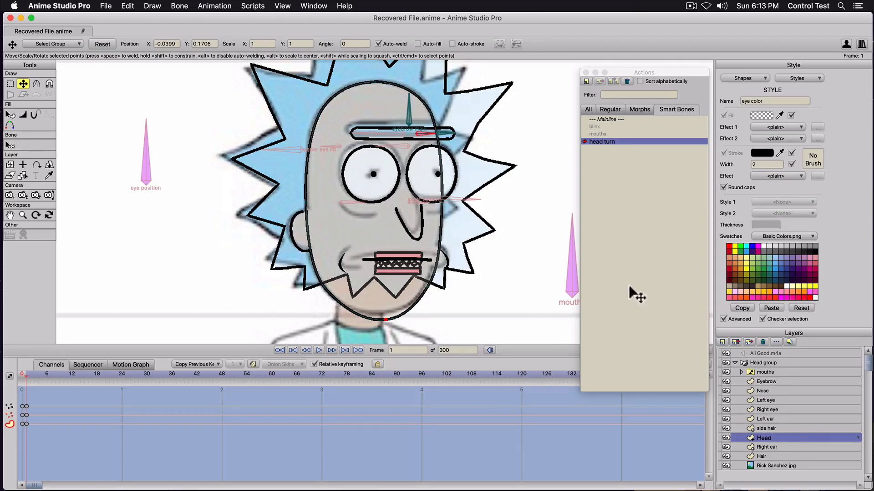
On the Hair layer, move the upper-left spike tip and the left-side hair points outward to match the turned-head reference.
left_click(761, 456)
left_click_drag(336, 181, 374, 205)
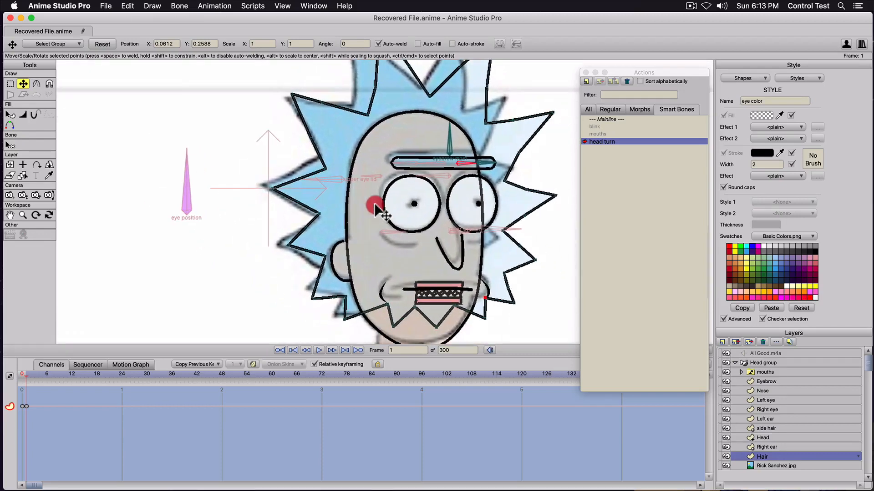
scroll(374, 201, "down", 5)
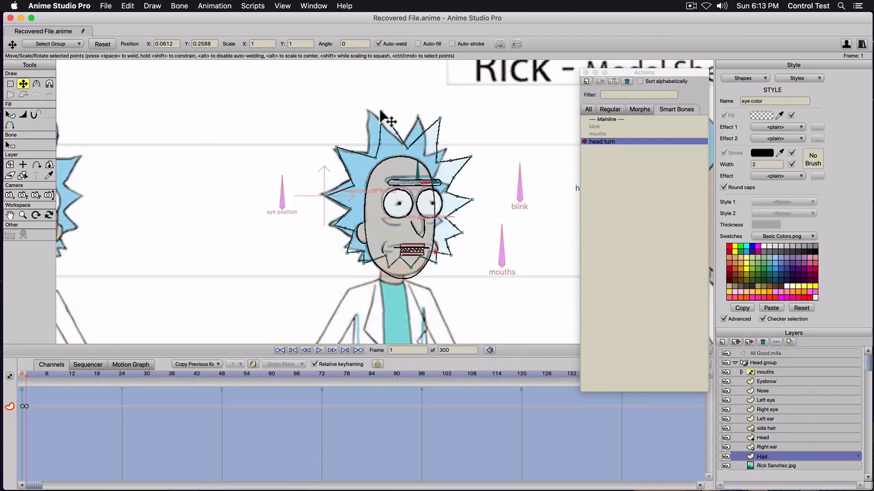
left_click_drag(381, 112, 369, 110)
left_click_drag(380, 143, 335, 202)
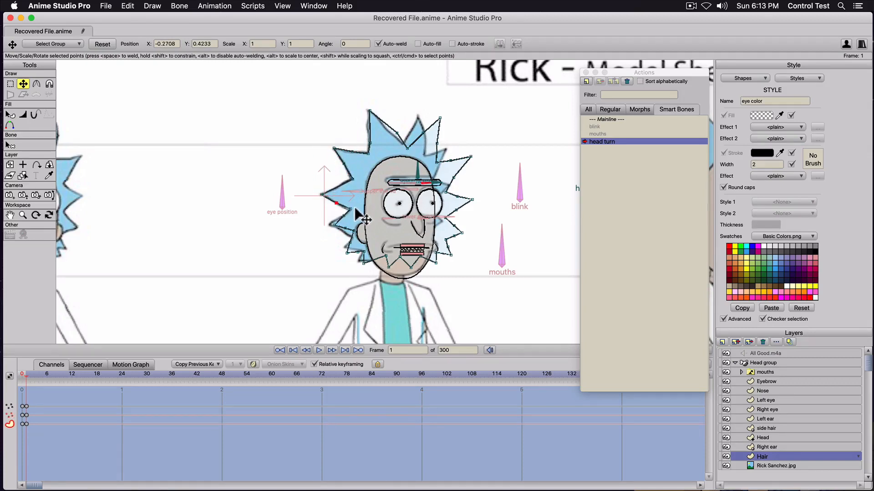
Fit the lower-left hair spikes to the reference, placing the hair point beside the left jaw at X -0.1188, Y 0.2469.
left_click(350, 211)
left_click(345, 218)
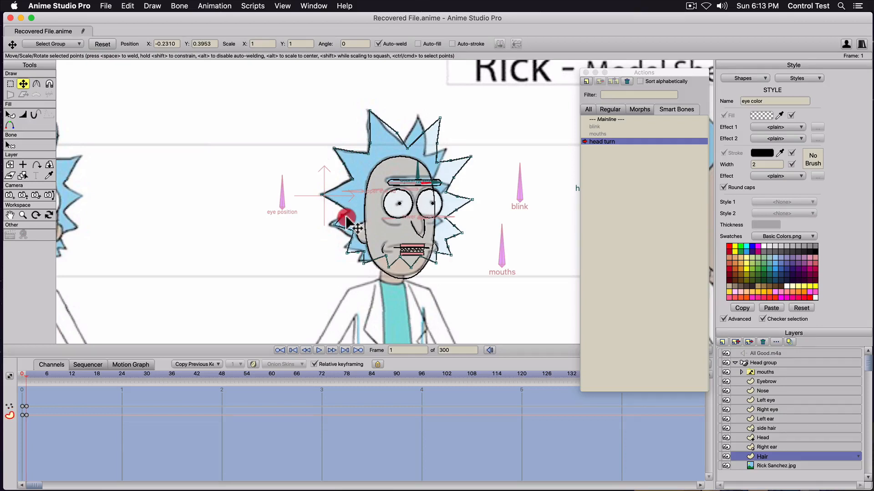
left_click(334, 225)
left_click(340, 229)
left_click(351, 235)
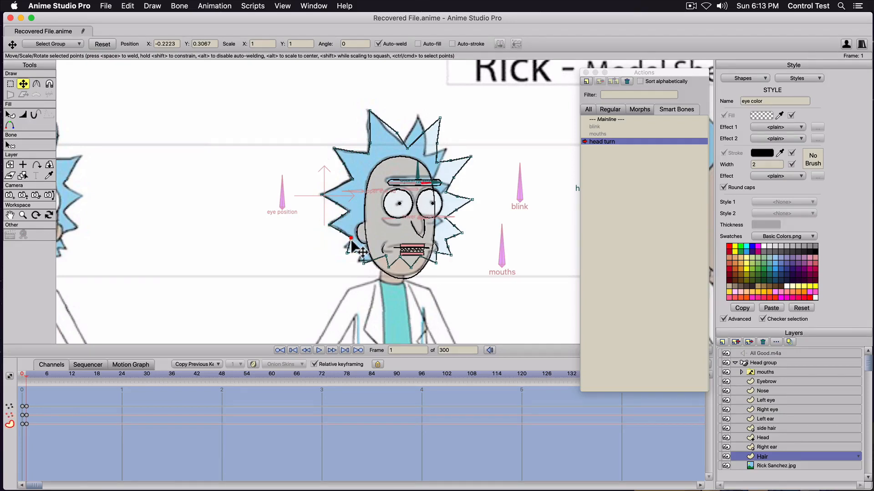
left_click_drag(350, 241, 382, 258)
left_click(353, 250)
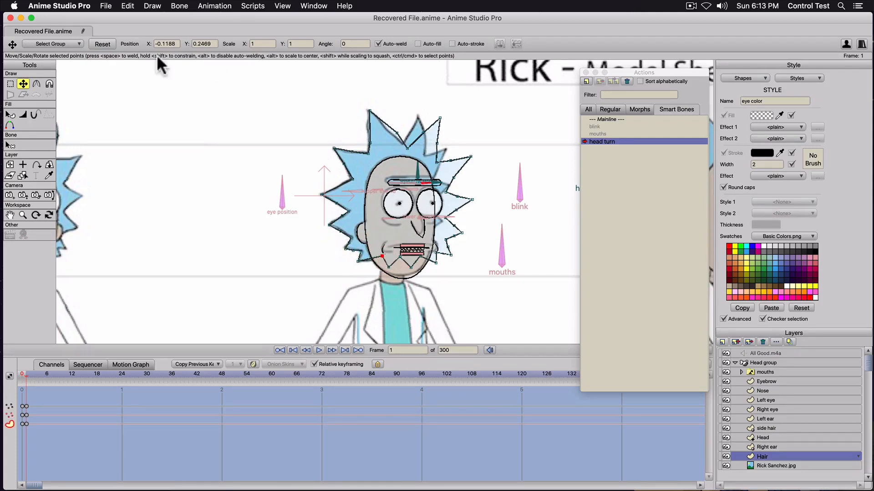
Pull the right-side hair spikes inward toward the head with the Magnet tool at a radius of 0.1311.
left_click(47, 84)
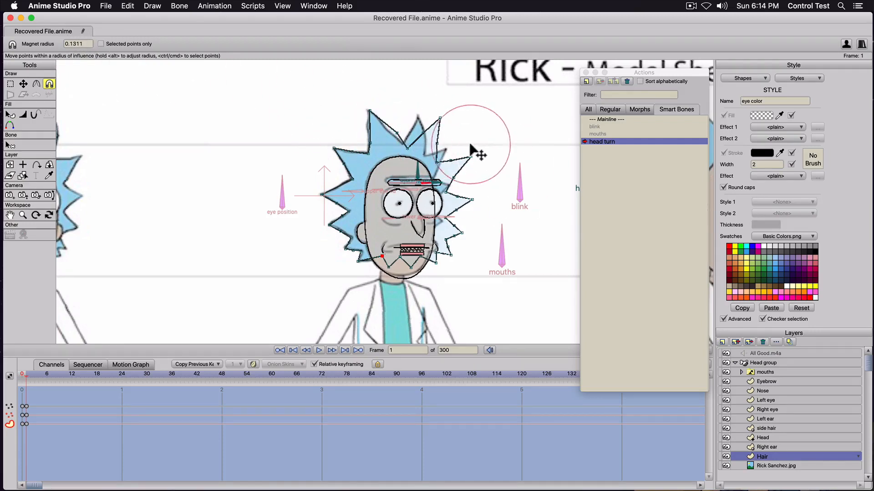
left_click_drag(442, 141, 434, 138)
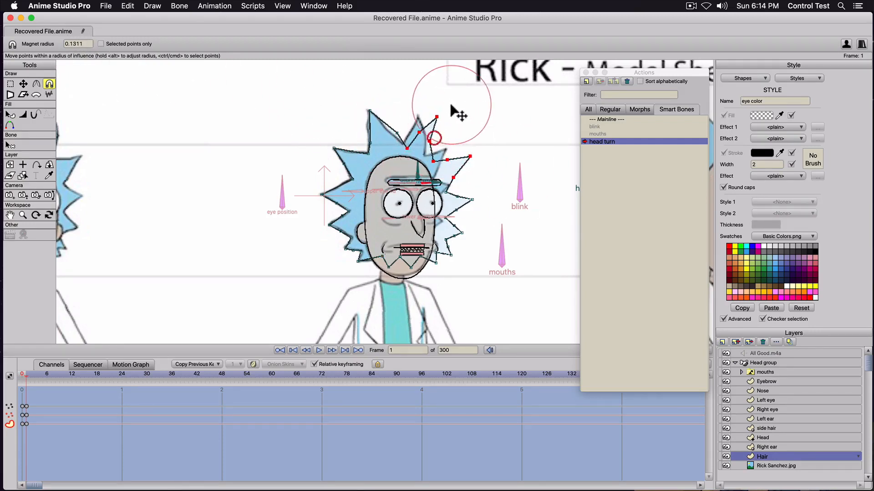
left_click_drag(451, 105, 416, 104)
mouse_move(439, 159)
left_mouse_down()
mouse_move(433, 156)
mouse_move(457, 175)
mouse_move(427, 162)
left_mouse_up()
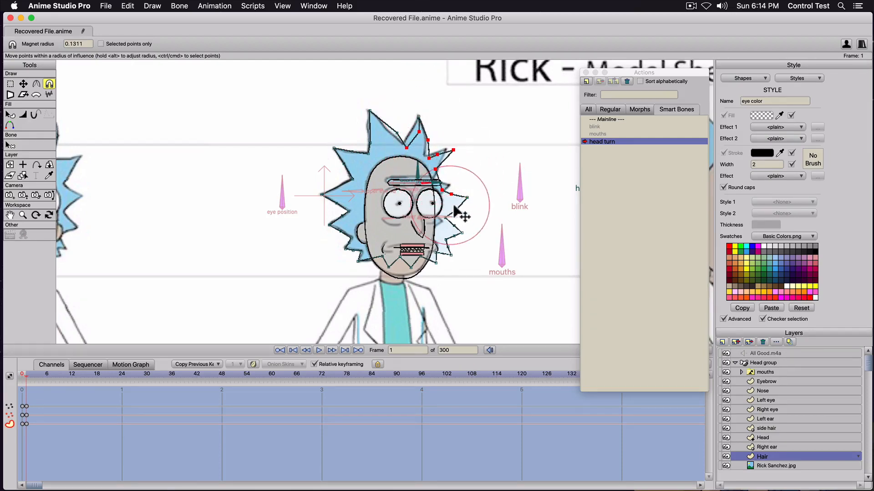
left_click_drag(453, 207, 441, 207)
left_click_drag(452, 251, 431, 241)
Refine the top and upper-right hair points individually, placing the upper-right spike tip at X 0.0968, Y 0.6051.
key("t")
left_click(428, 160)
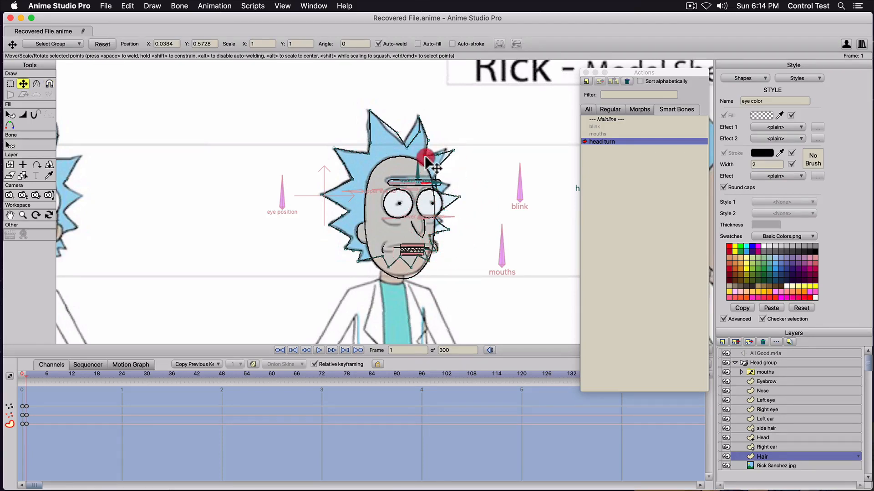
left_click_drag(425, 157, 387, 131)
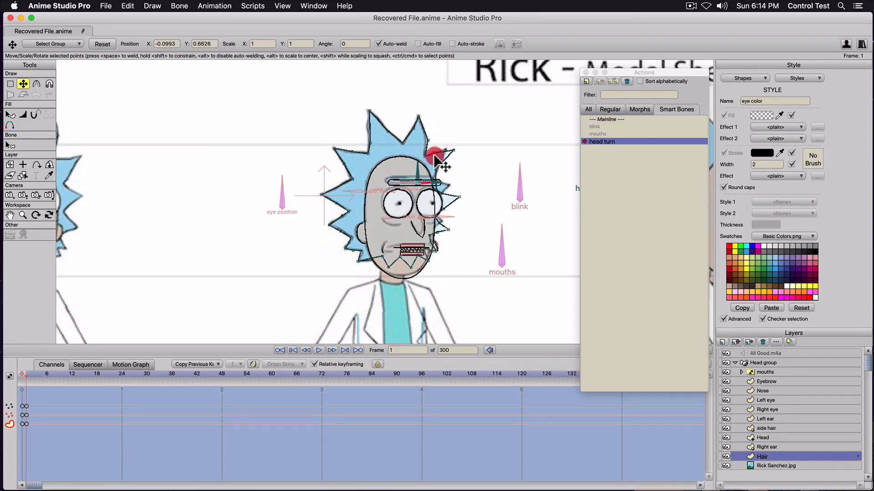
mouse_move(434, 155)
left_mouse_down()
mouse_move(463, 157)
mouse_move(439, 173)
mouse_move(438, 185)
mouse_move(446, 148)
left_mouse_up()
left_click(446, 171)
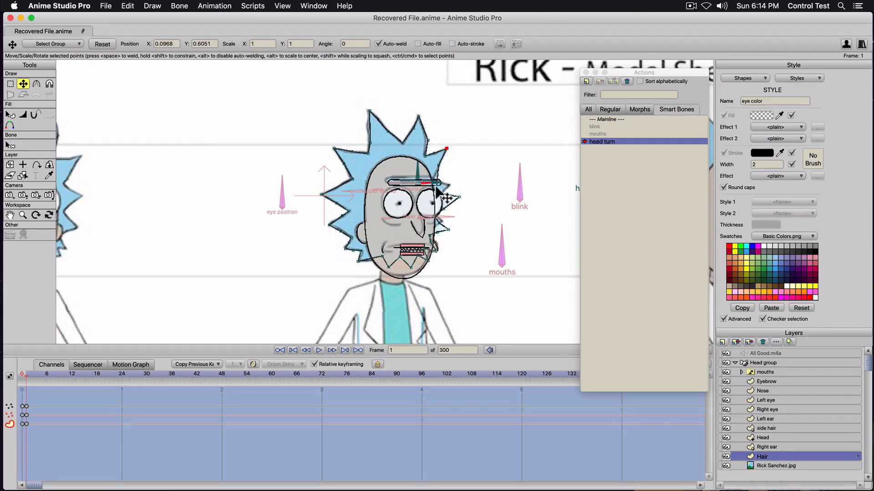
Tuck the lower-right hair points in behind the face, placing the lowest one at X 0.0254, Y 0.2395.
left_click(428, 183)
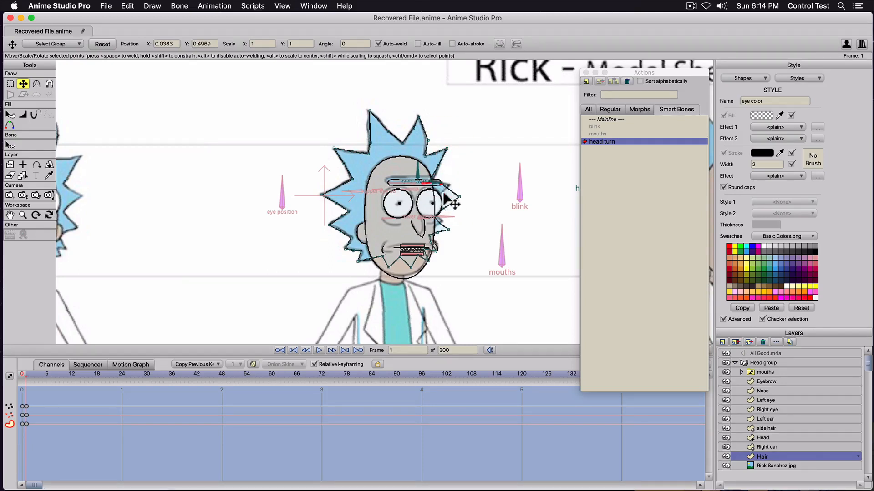
left_click(441, 196)
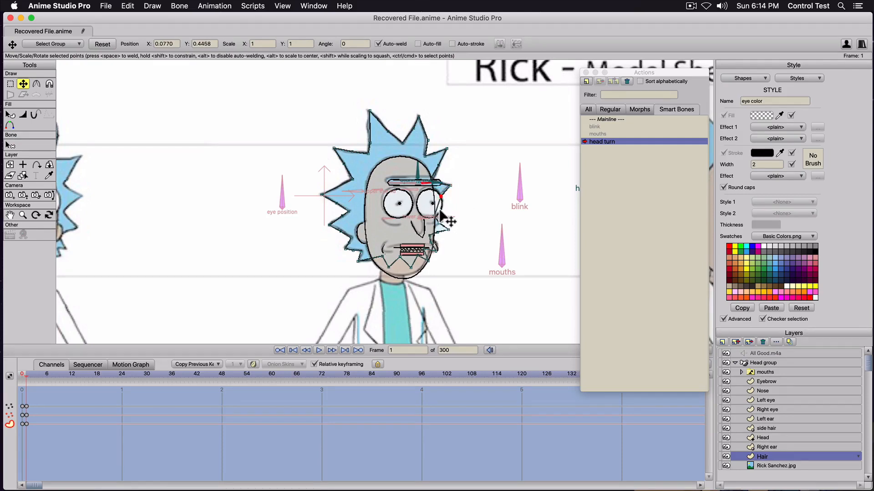
left_click_drag(440, 210, 434, 233)
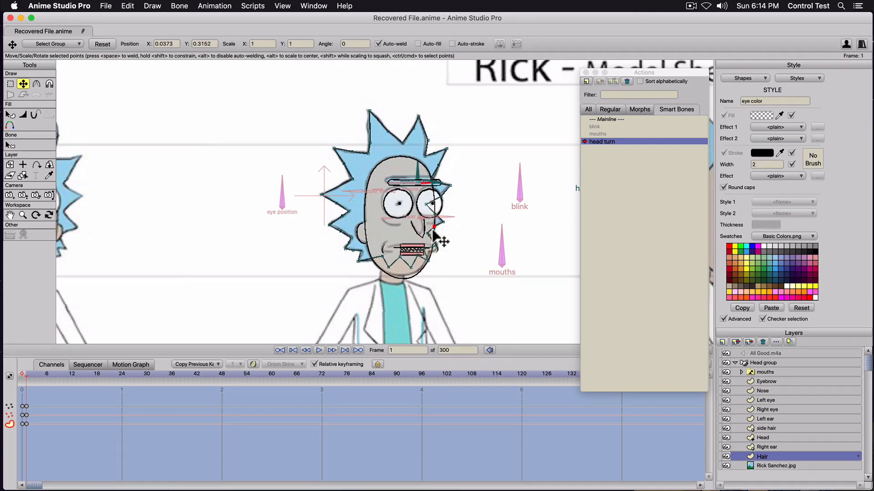
left_click(429, 257)
left_click_drag(412, 266, 426, 259)
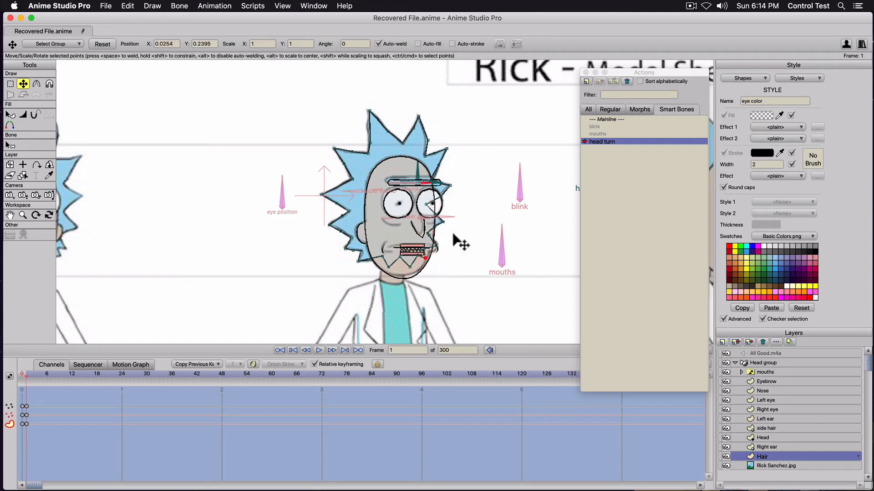
left_click(439, 199)
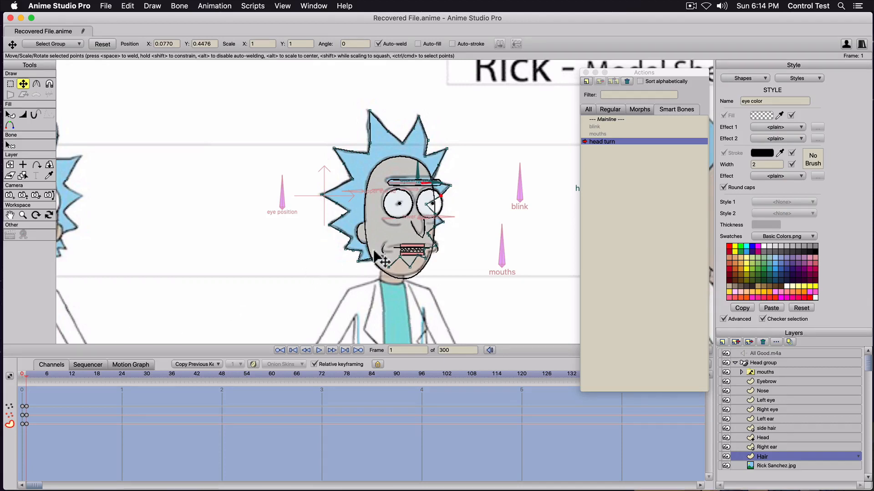
Make the eye color style's fill fully opaque with an alpha of 255.
left_click(761, 115)
left_click_drag(746, 282, 737, 228)
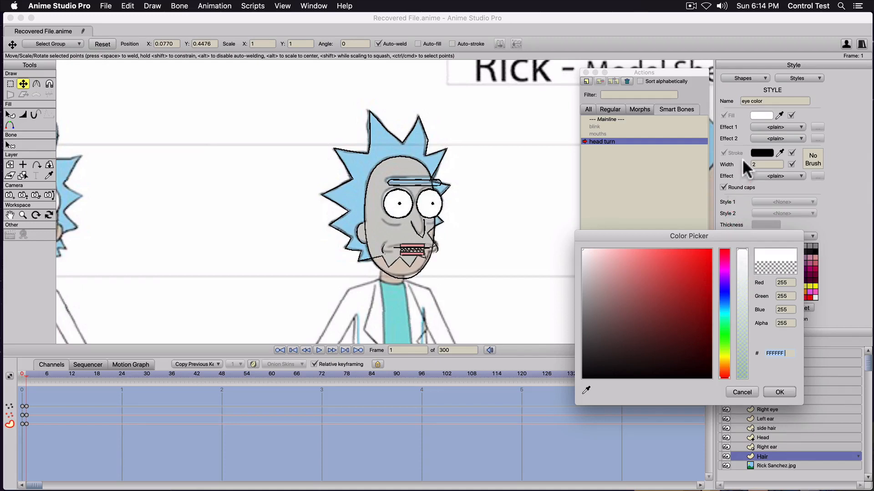
key("Return")
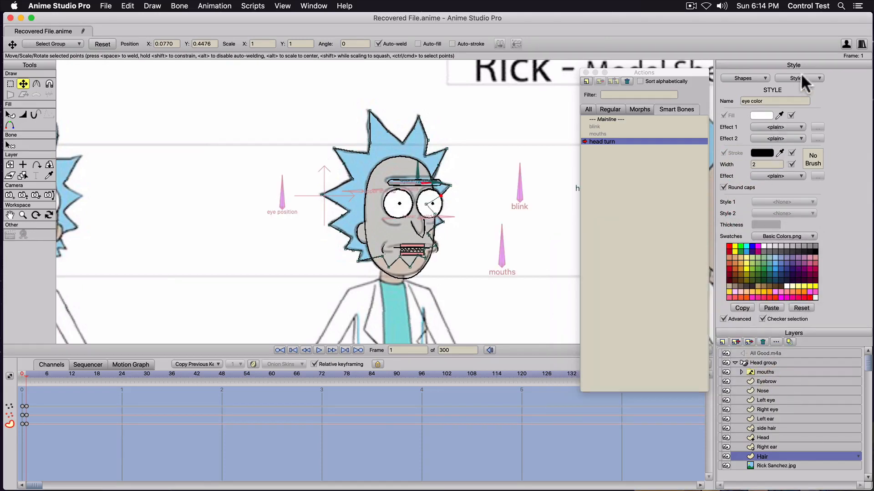
Make the Rick skin color style's fill fully opaque with an alpha of 255.
left_click(799, 76)
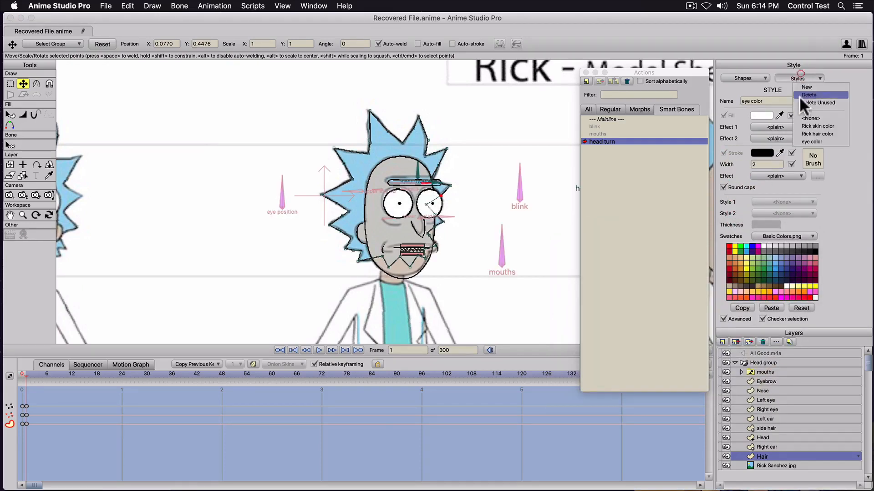
left_click(801, 127)
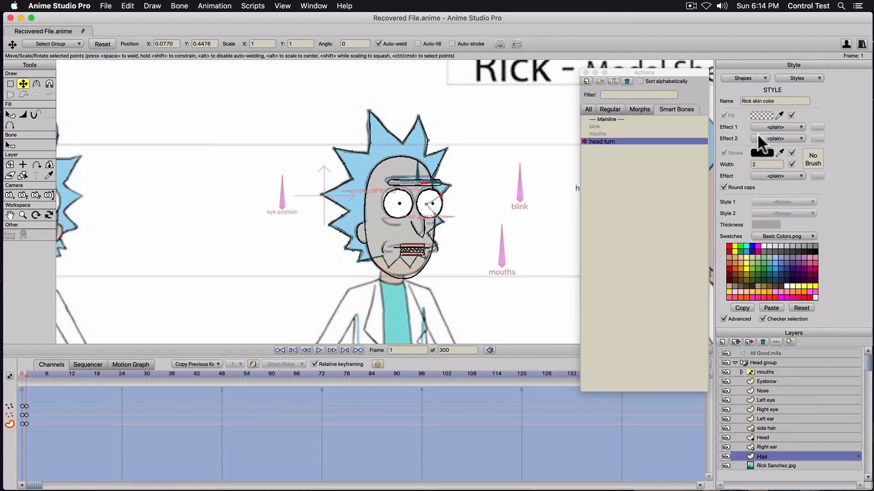
left_click(761, 115)
left_click_drag(740, 310, 739, 200)
left_click(773, 392)
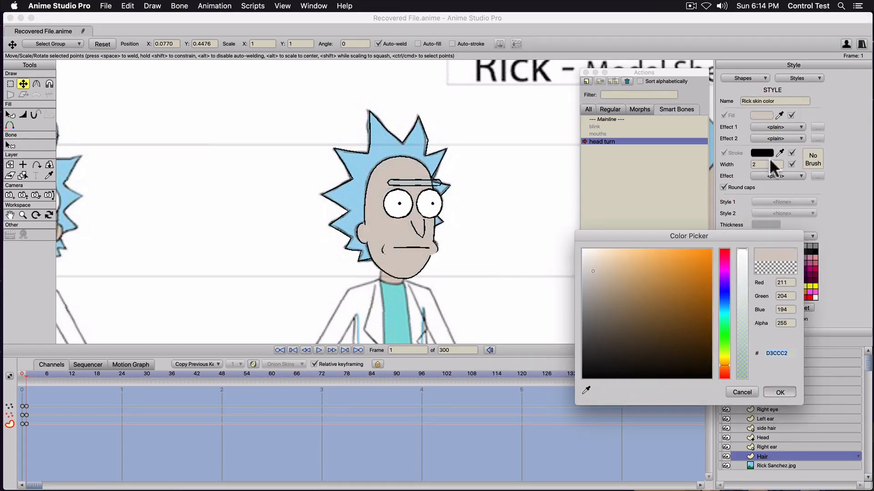
Make the semi-transparent fill of the Rick hair color style opaque.
left_click(785, 76)
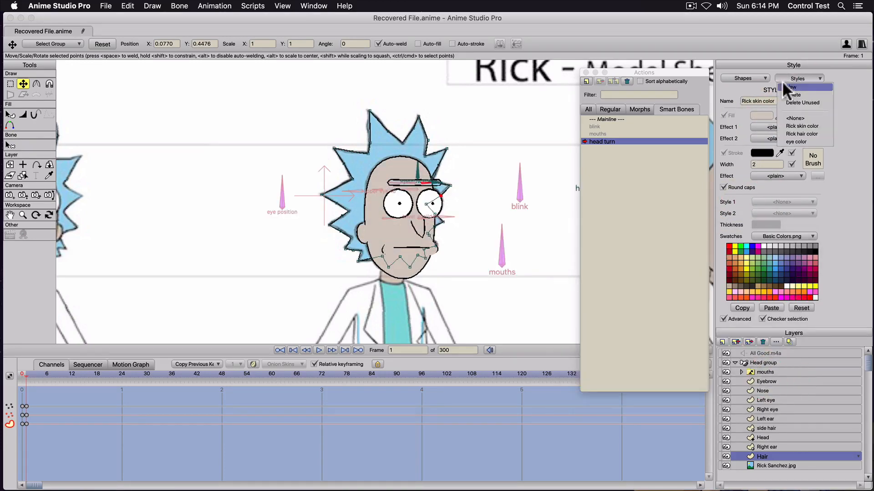
left_click(794, 133)
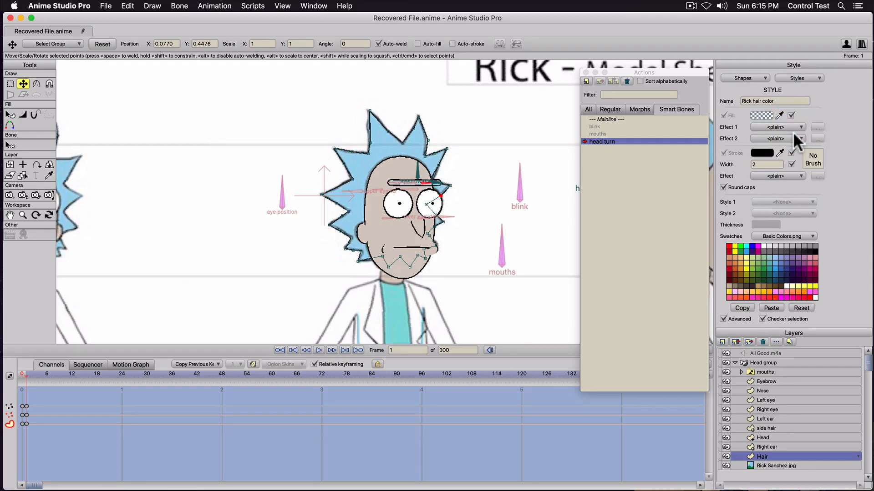
left_click(797, 77)
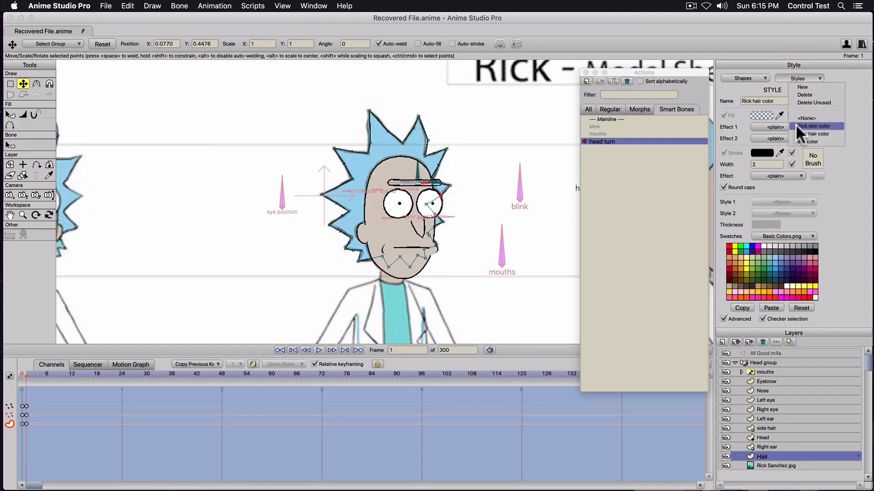
left_click(799, 134)
left_click(760, 115)
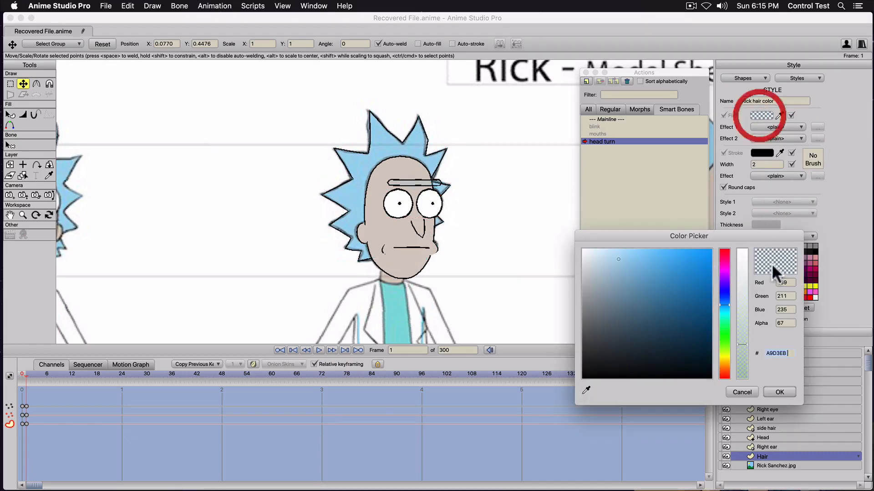
left_click(738, 266)
left_click(778, 392)
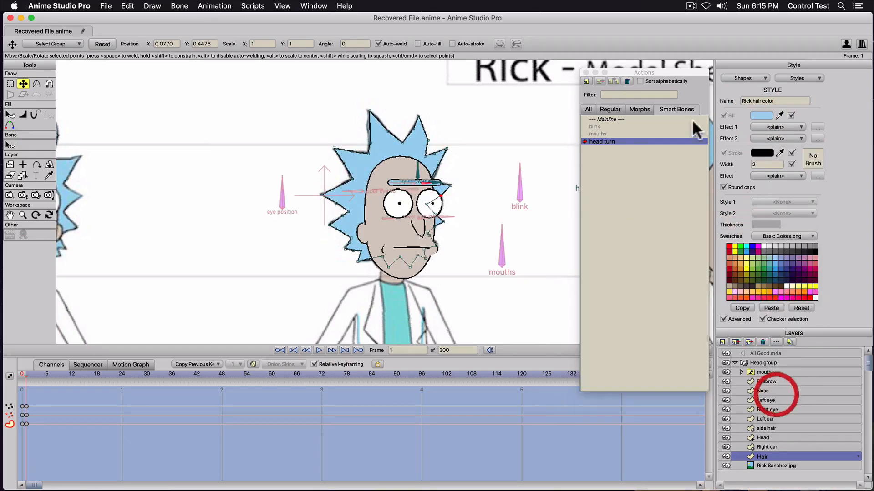
Return from the head turn action to the Mainline, go to frame 11 and close the Actions window.
left_click(605, 119)
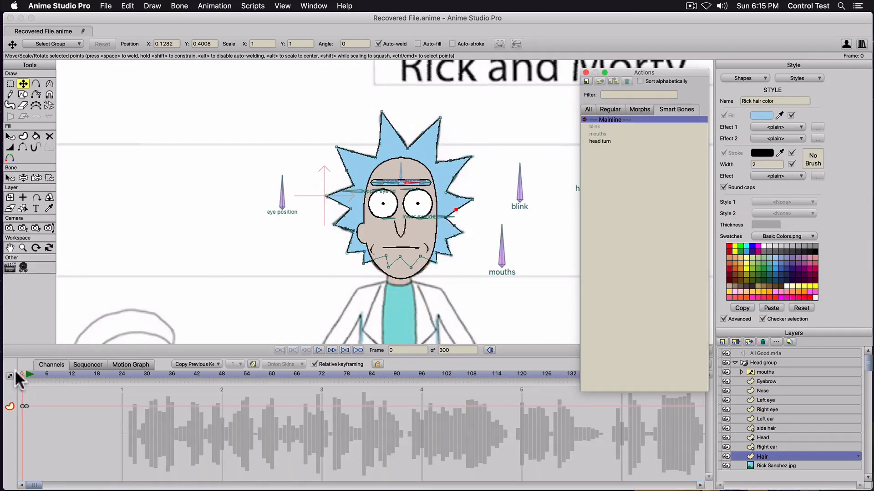
left_click_drag(29, 371, 68, 376)
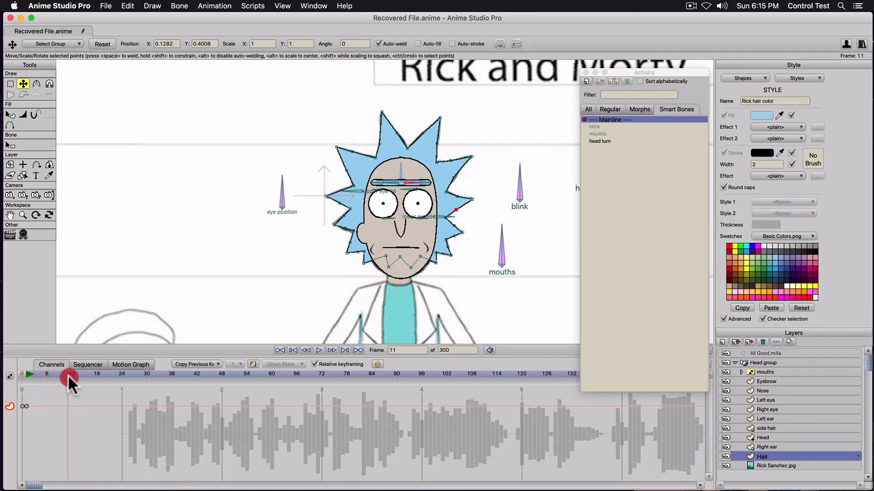
left_click(615, 75)
left_click(586, 71)
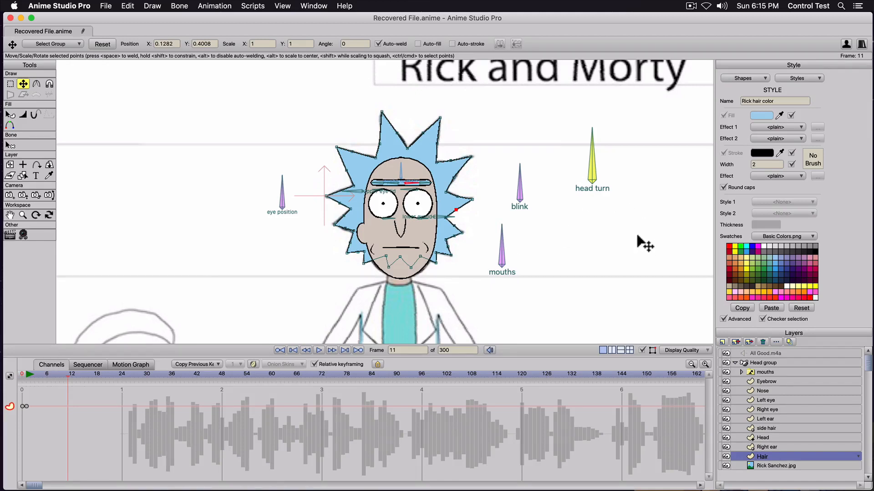
On the Head group, rotate the head turn bone to an angle of 99.8595 to test the action.
left_click(760, 362)
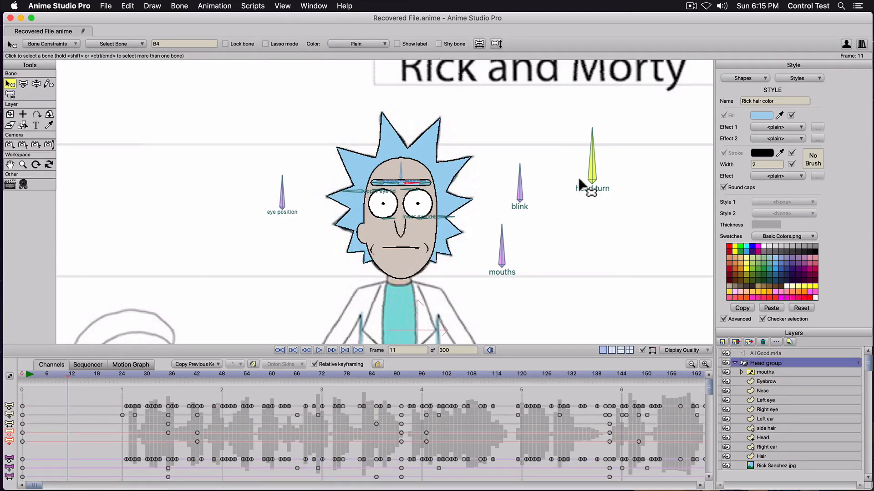
key("t")
mouse_move(594, 159)
left_mouse_down()
mouse_move(607, 155)
mouse_move(585, 160)
left_mouse_up()
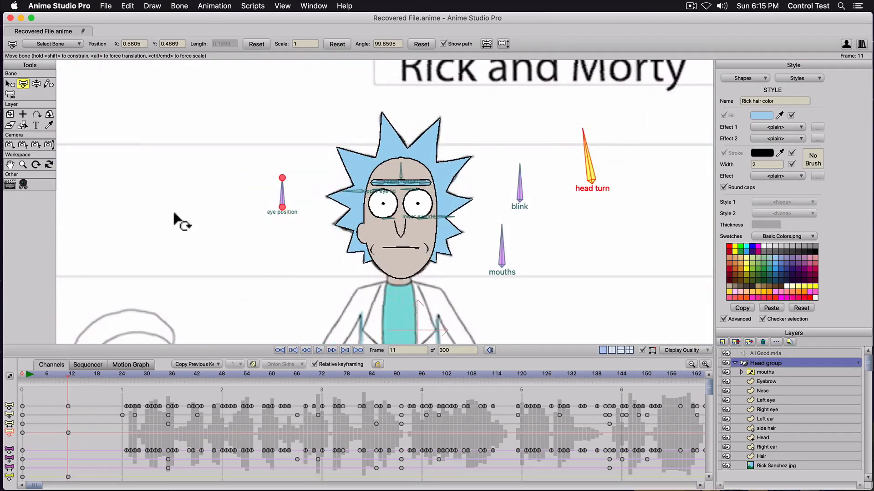
Rotate the head turn bone to 107.9986 with the Rick Sanchez.jpg reference hidden, and show the reference again.
left_click(726, 466)
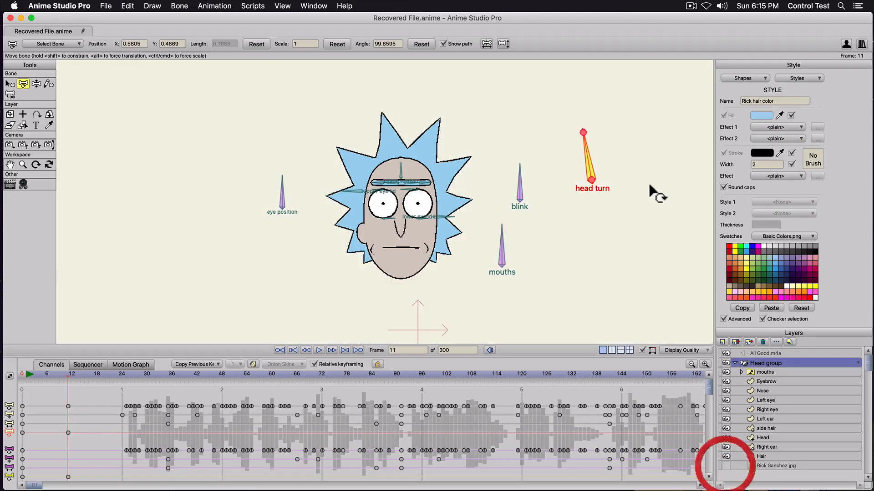
left_click_drag(594, 172, 577, 136)
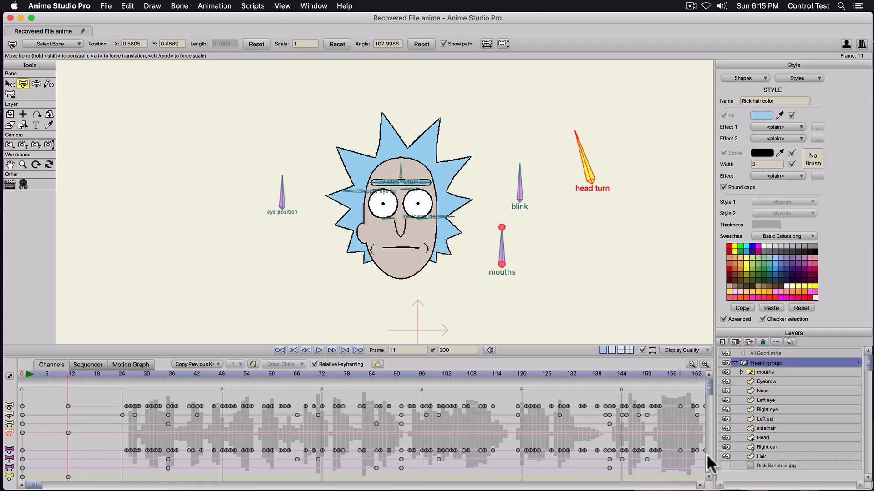
left_click(725, 464)
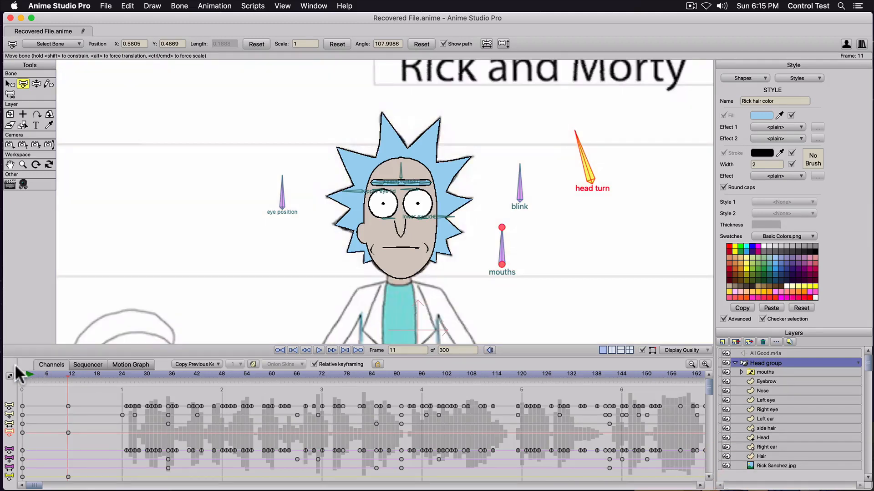
Delete the head turn bone's test keyframe at frame 11 and return to frame 0.
key("Delete")
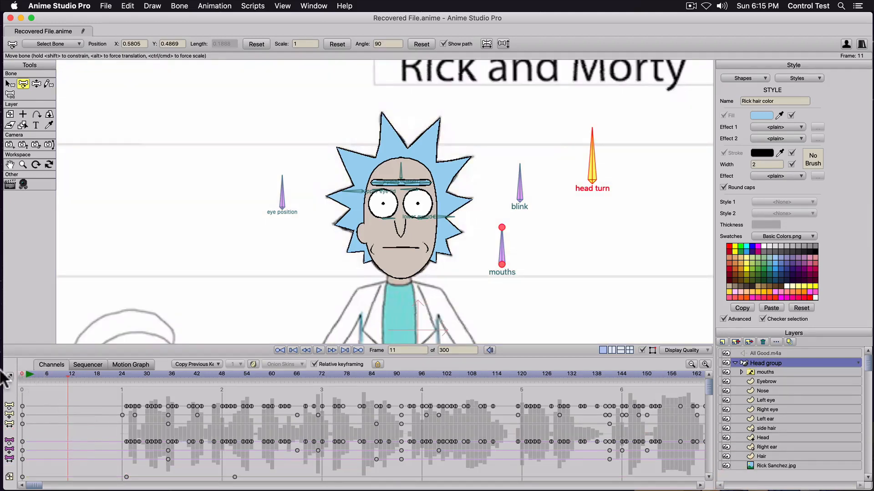
left_click(22, 374)
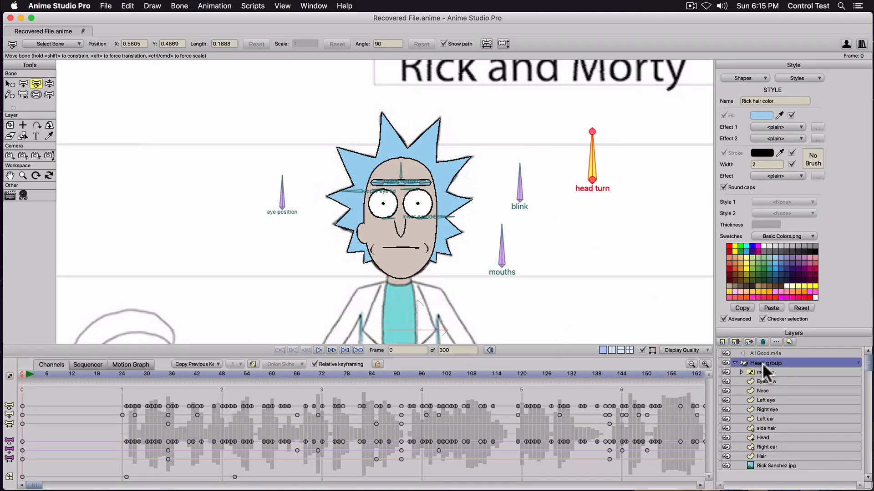
Create a second smart bone action named head turn 2 for the head turn bone.
left_click(314, 6)
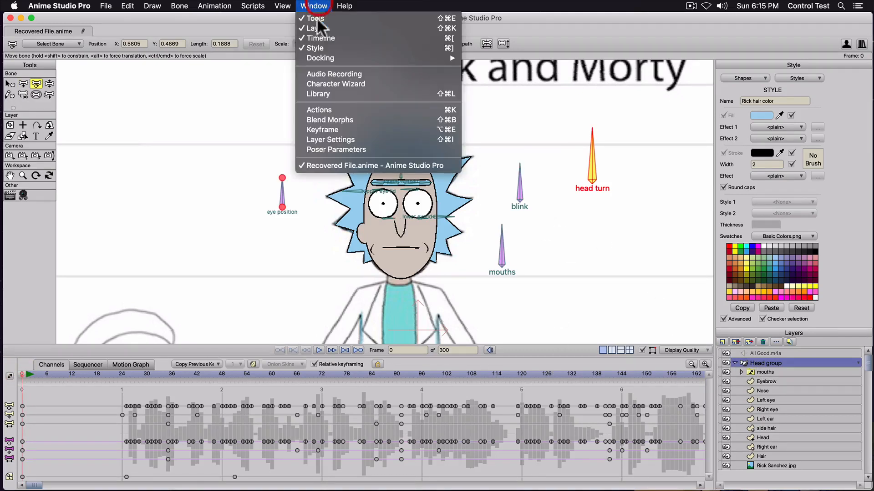
left_click(325, 110)
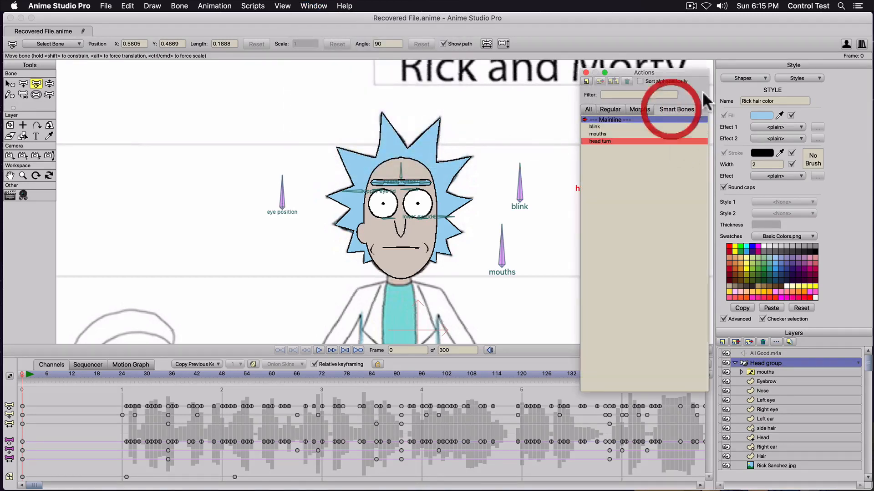
left_click(586, 82)
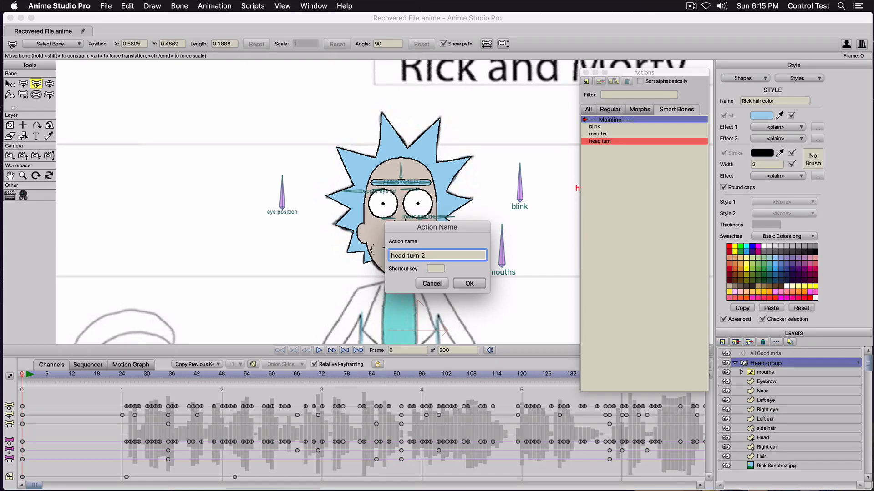
key("Return")
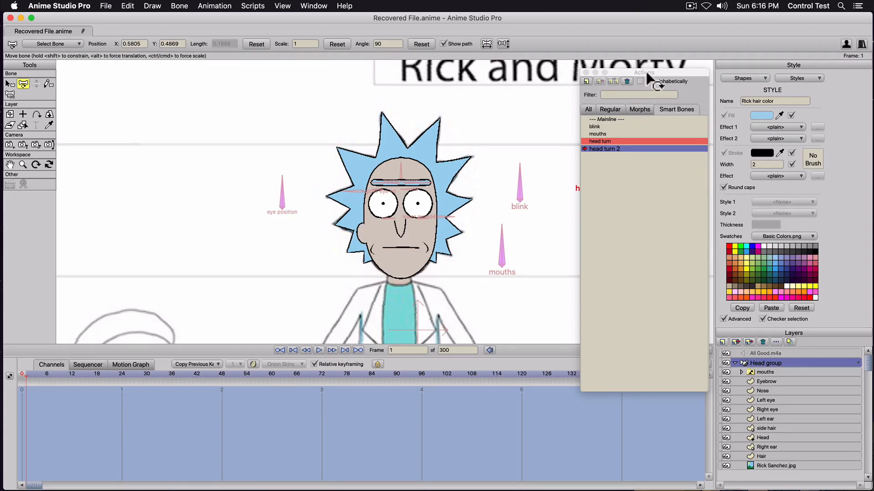
At frame 1 of the head turn 2 action, rotate the head turn bone to an angle of 180.
left_click_drag(645, 70, 462, 105)
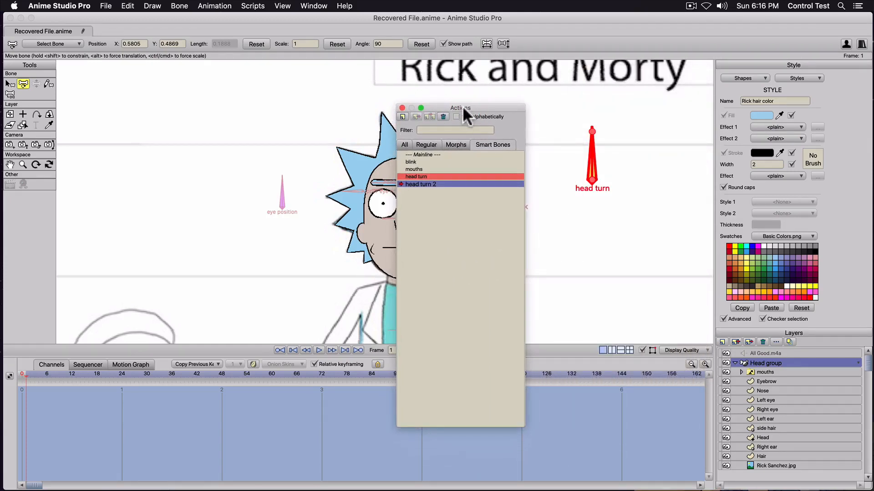
left_click(594, 161)
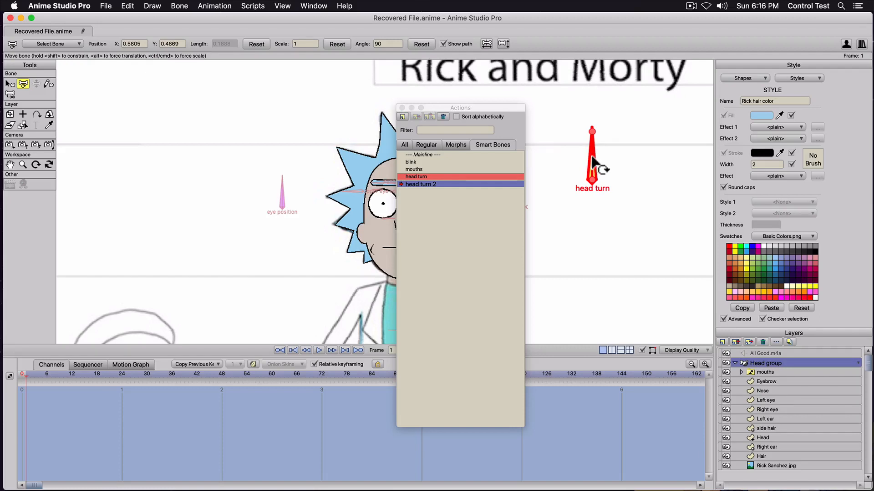
left_click_drag(594, 160, 562, 190)
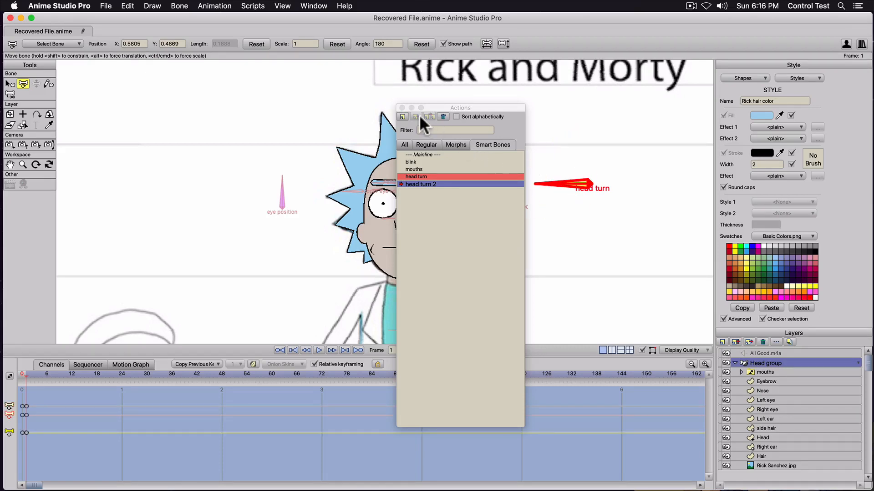
left_click_drag(431, 109, 610, 52)
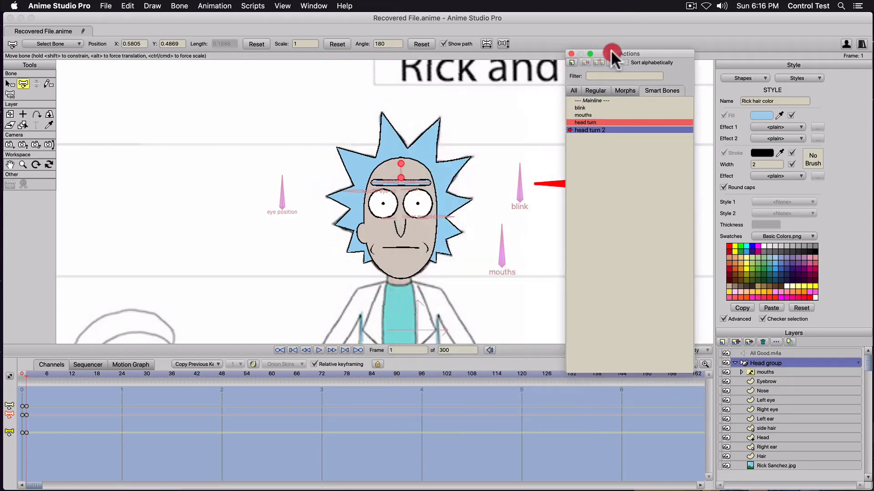
Make the Rick skin color style's fill semi-transparent with an alpha of 105.
left_click(796, 77)
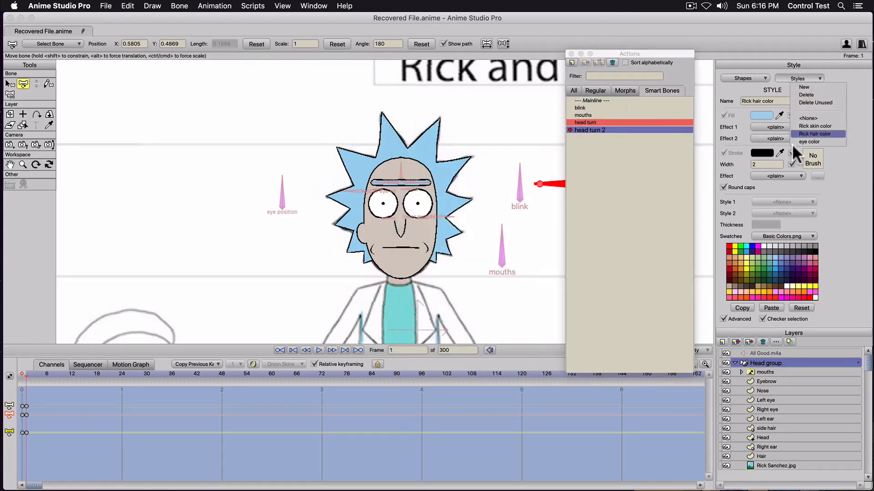
left_click(760, 115)
left_click(741, 325)
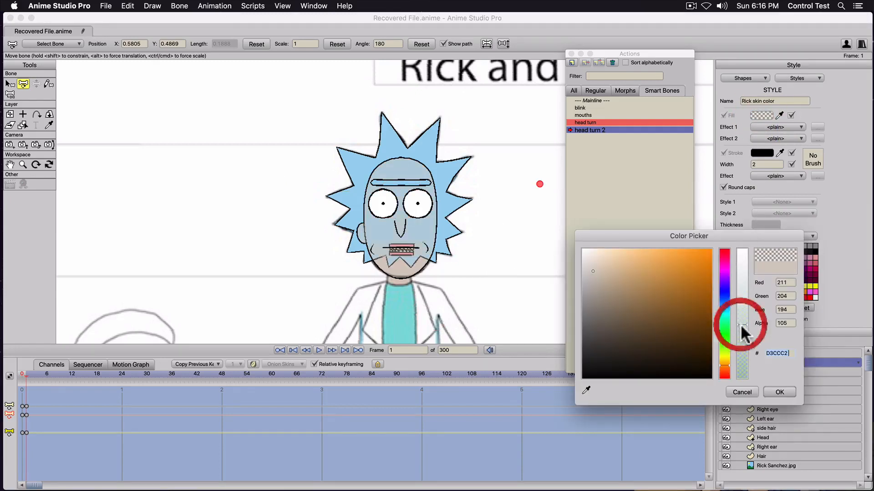
left_click(779, 392)
Set the Rick hair color style's fill alpha to 98 and select the eye color style.
left_click(792, 78)
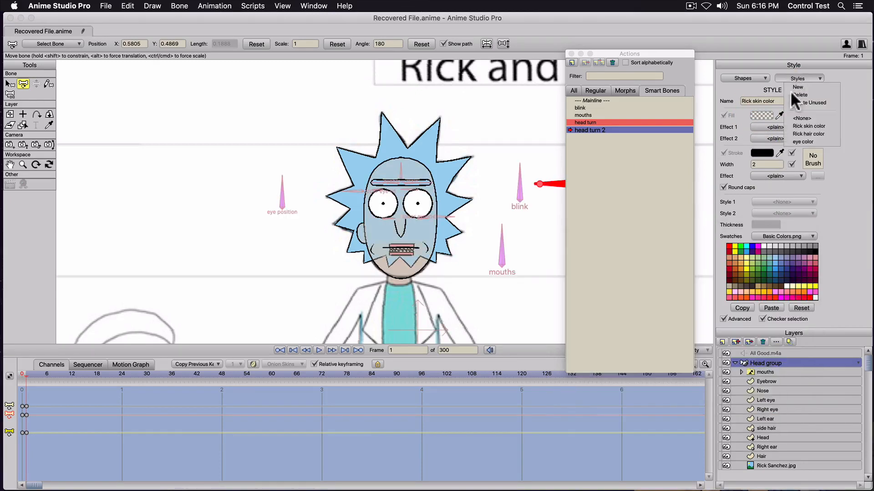
left_click(796, 134)
left_click(757, 116)
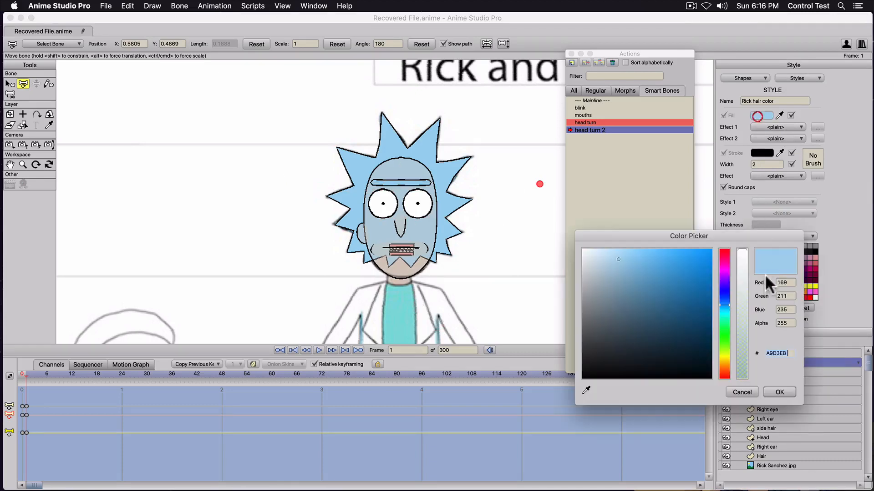
left_click(739, 326)
left_click(775, 390)
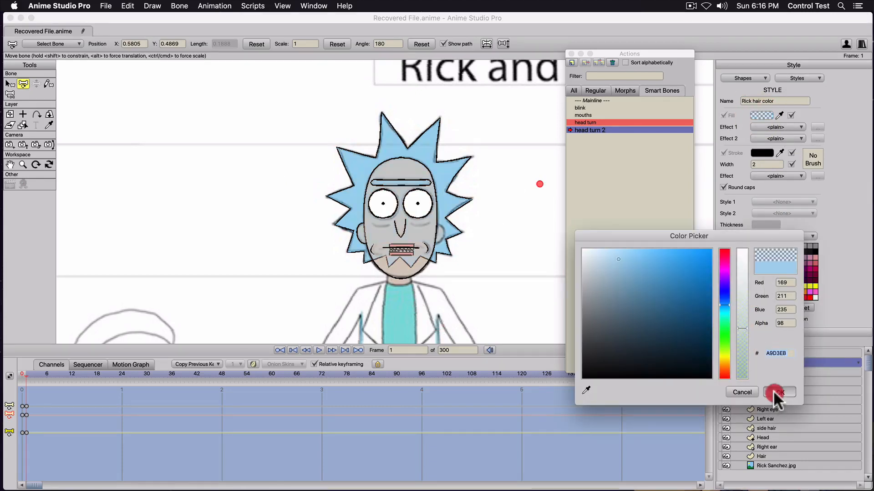
left_click(793, 78)
left_click(795, 138)
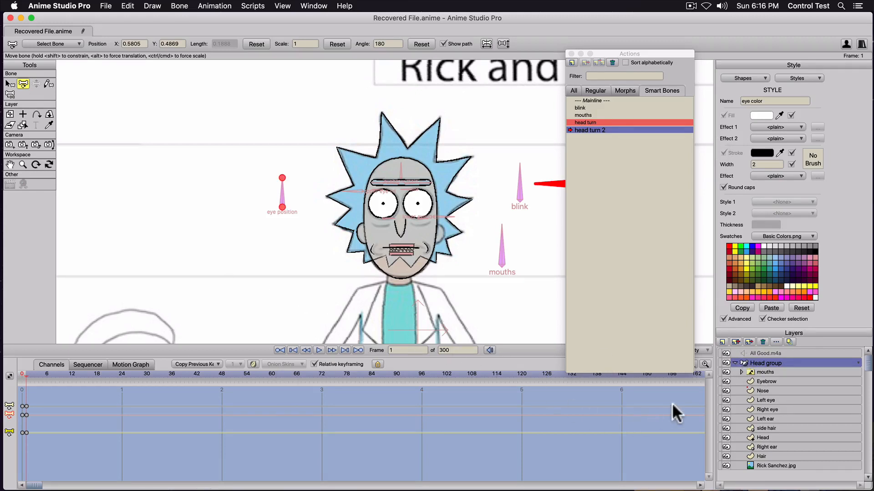
Flip the Rick Sanchez.jpg reference horizontally and move it to about X -0.7760, aligning its turned head with the rig's head.
left_click(760, 372)
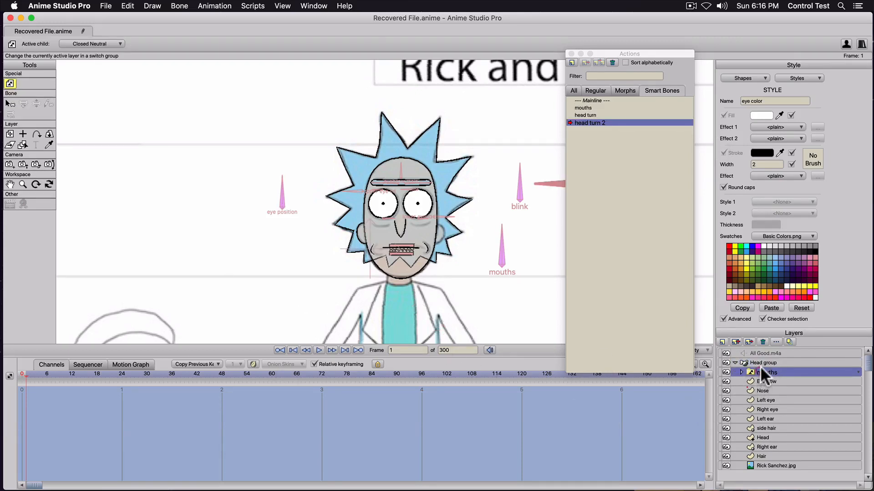
left_click(10, 134)
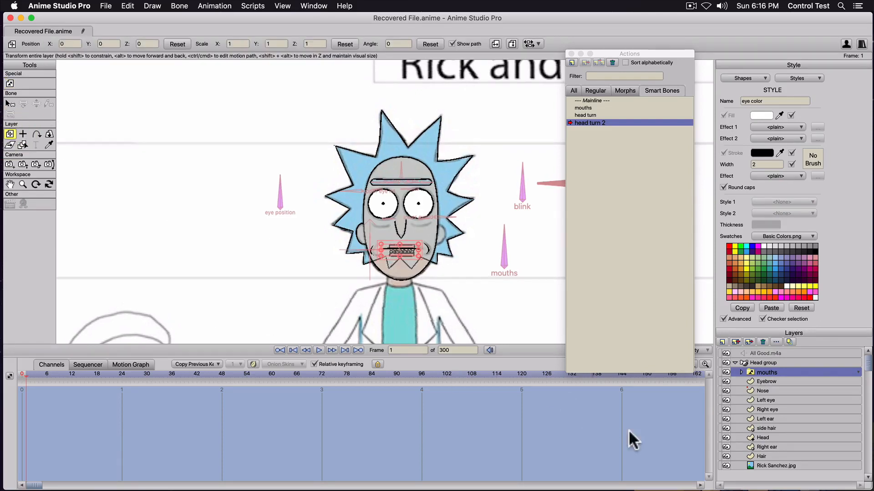
left_click(759, 465)
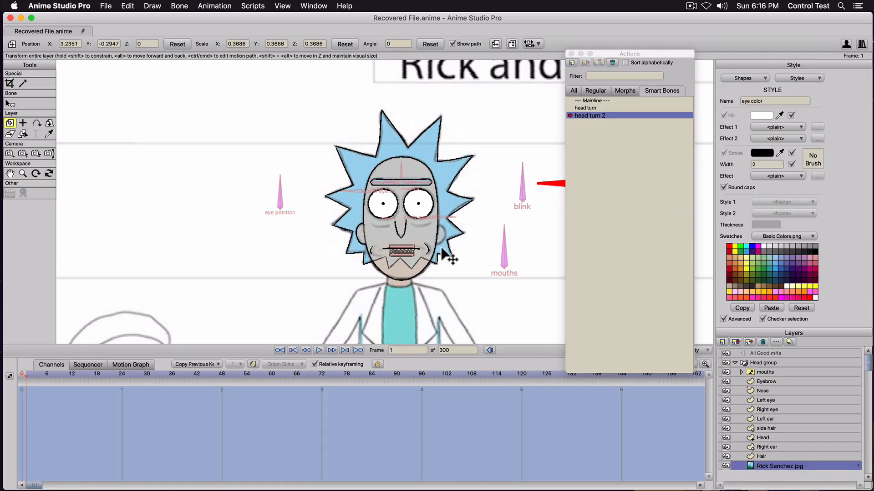
scroll(442, 254, "down", 2)
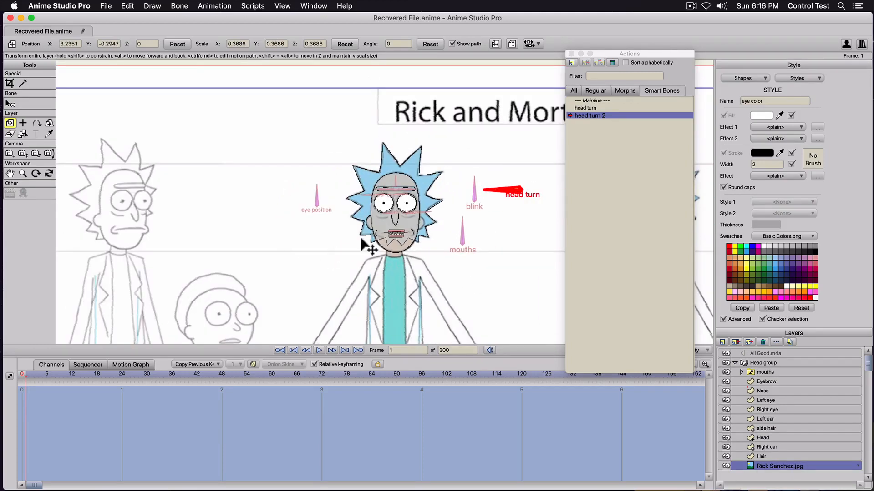
left_click(495, 43)
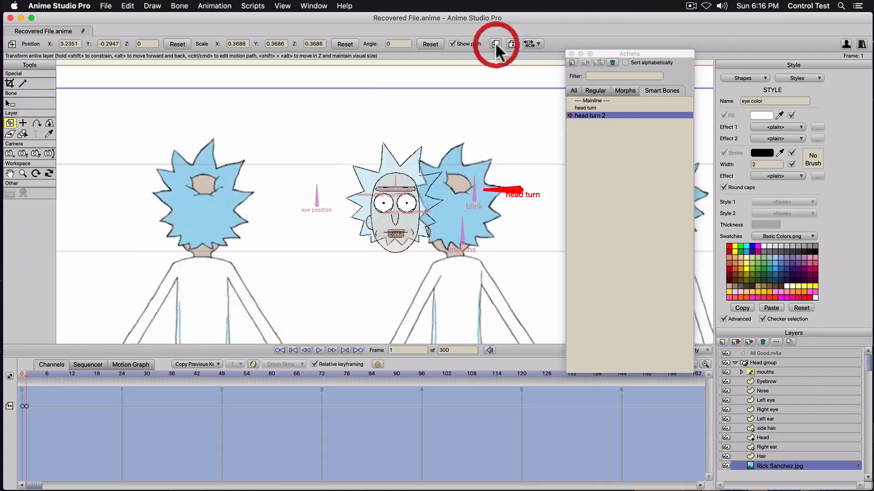
mouse_move(498, 284)
left_mouse_down()
mouse_move(282, 275)
mouse_move(284, 287)
mouse_move(378, 286)
mouse_move(266, 287)
left_mouse_up()
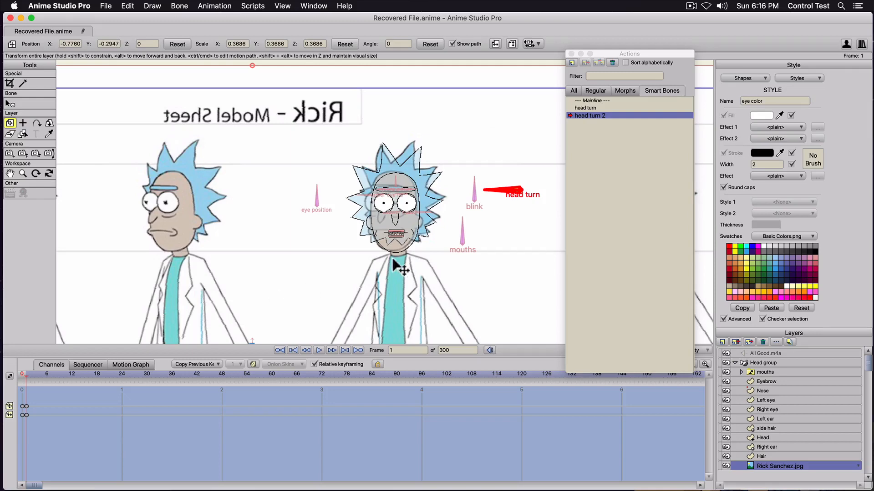
Move the mouths layer sideways to X -0.0418 to match the turned-head reference.
left_click(760, 369)
scroll(275, 211, "up", 5)
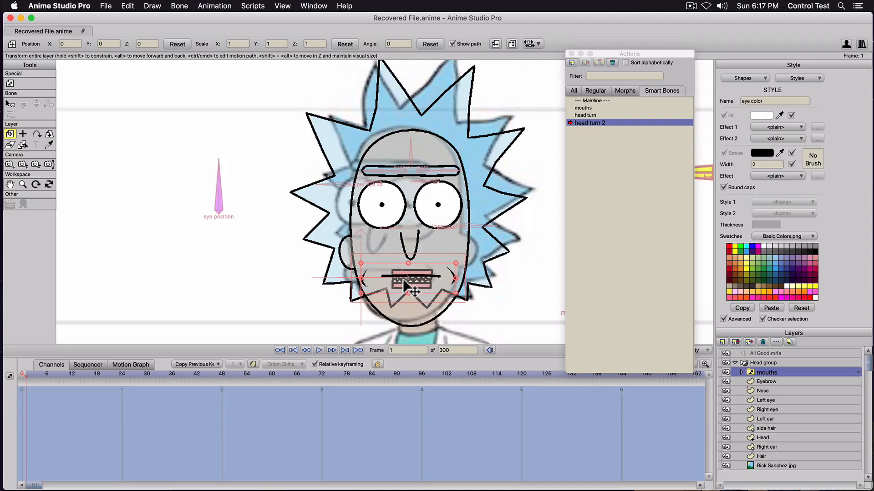
left_click_drag(408, 286, 386, 278)
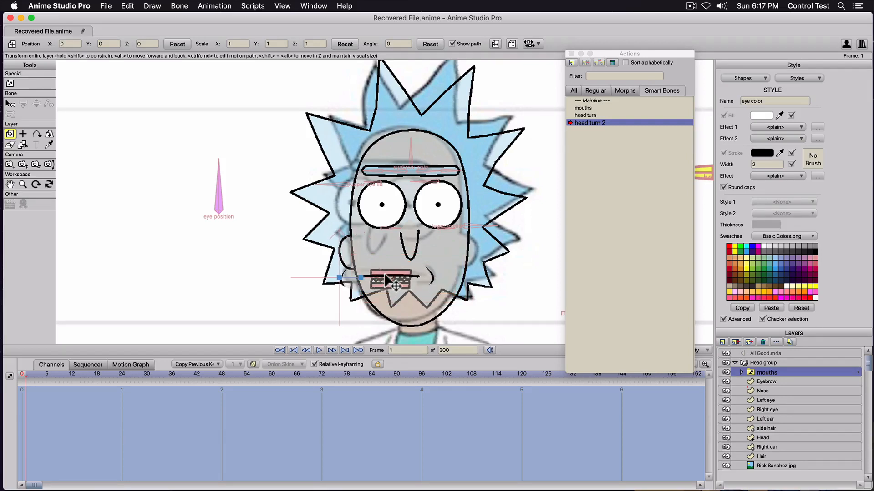
Set the mouths layer's origin at the right mouth crease and scale the layer horizontally to 0.9722.
left_click(21, 135)
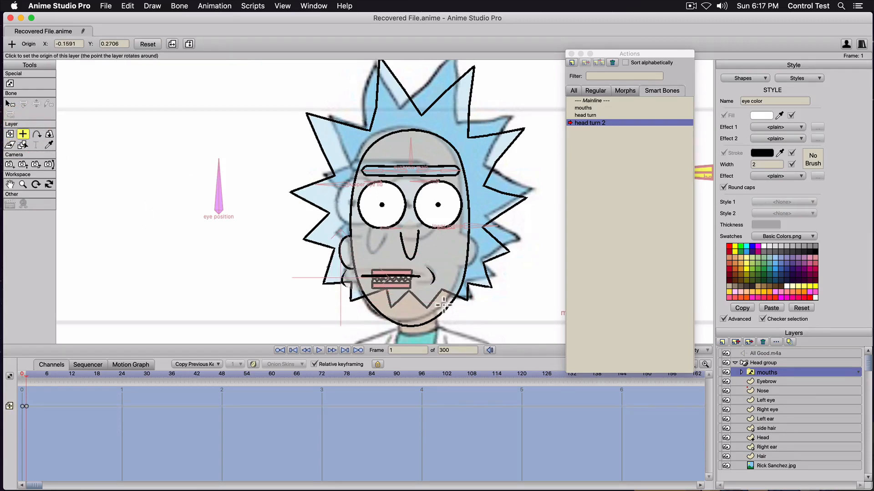
left_click(433, 277)
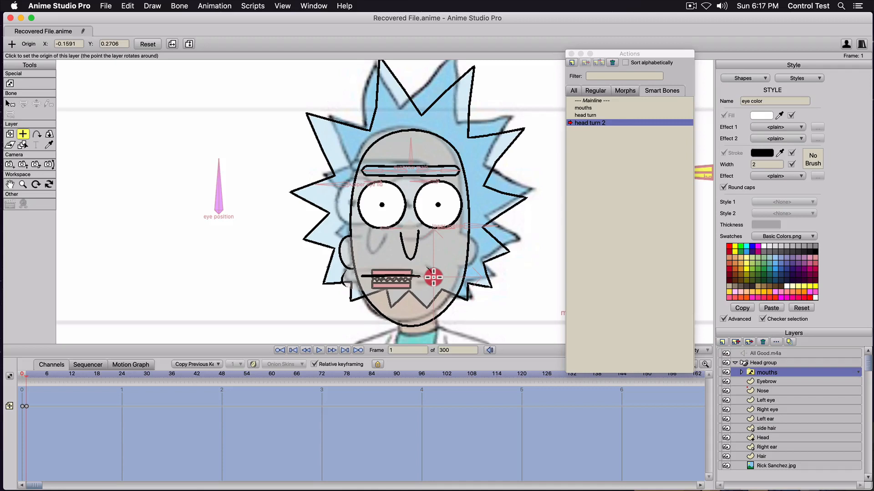
left_click(9, 134)
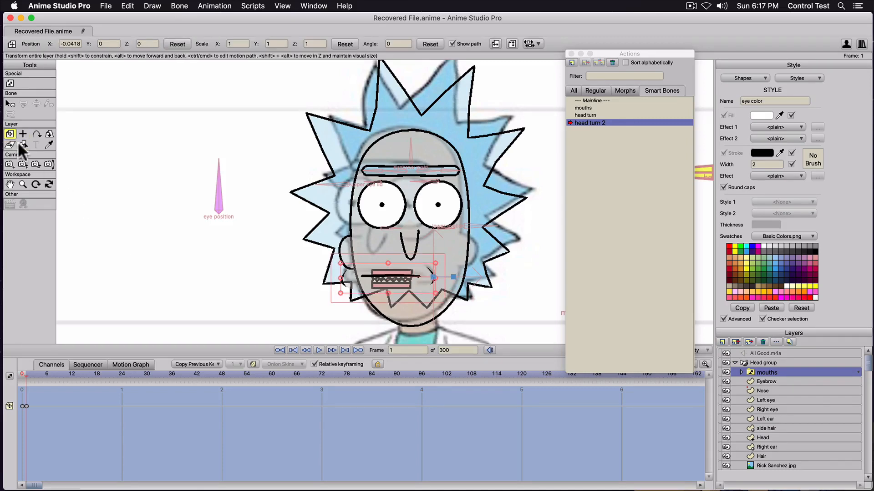
mouse_move(341, 278)
left_mouse_down()
mouse_move(310, 280)
mouse_move(352, 278)
mouse_move(279, 281)
mouse_move(343, 280)
left_mouse_up()
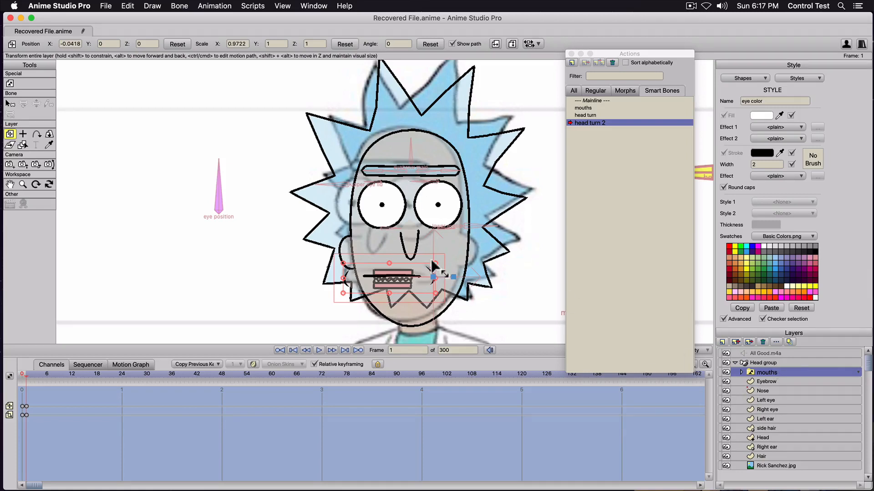
In the Head group, move the eyebrow bone to X -0.1271, Y 0.5036 over the reference eyebrow.
left_click(752, 359)
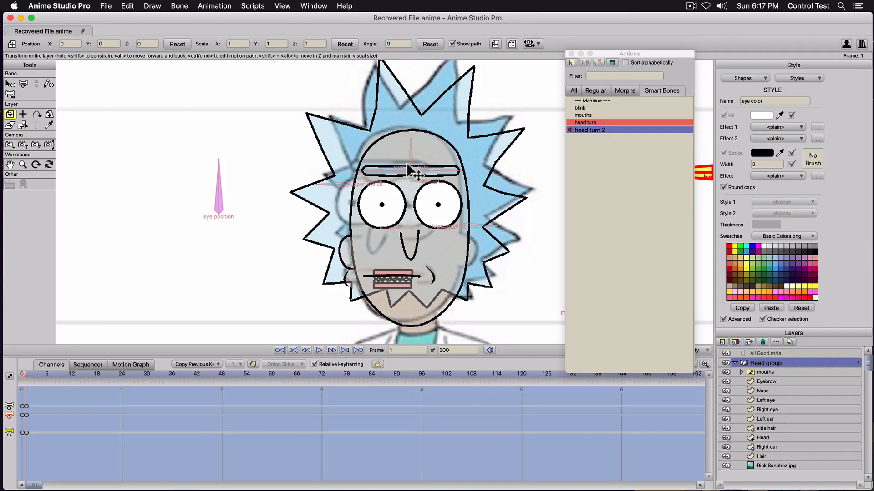
key("t")
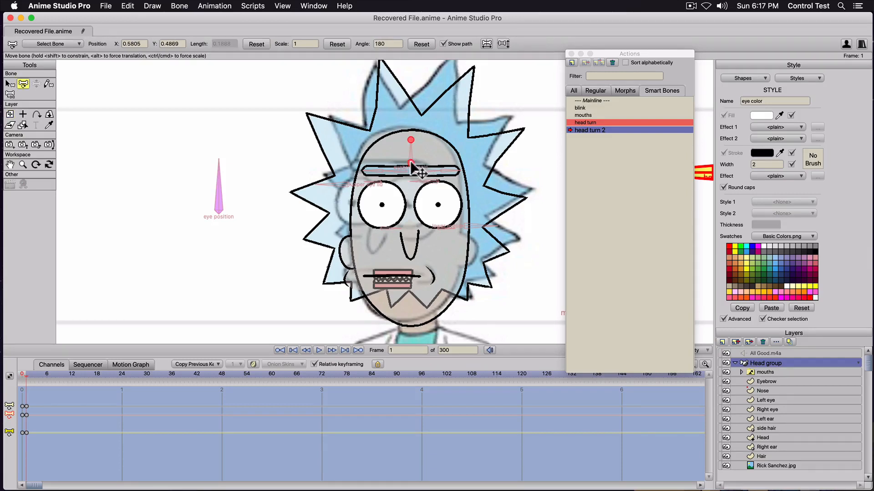
left_click_drag(412, 168, 377, 167)
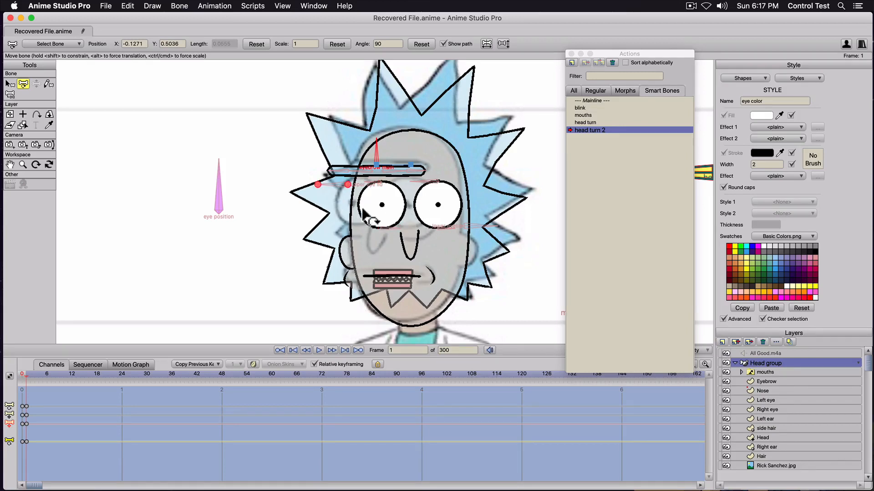
Make the eye color style's fill semi-transparent with an alpha of 103.
left_click(761, 115)
left_click_drag(739, 321, 742, 326)
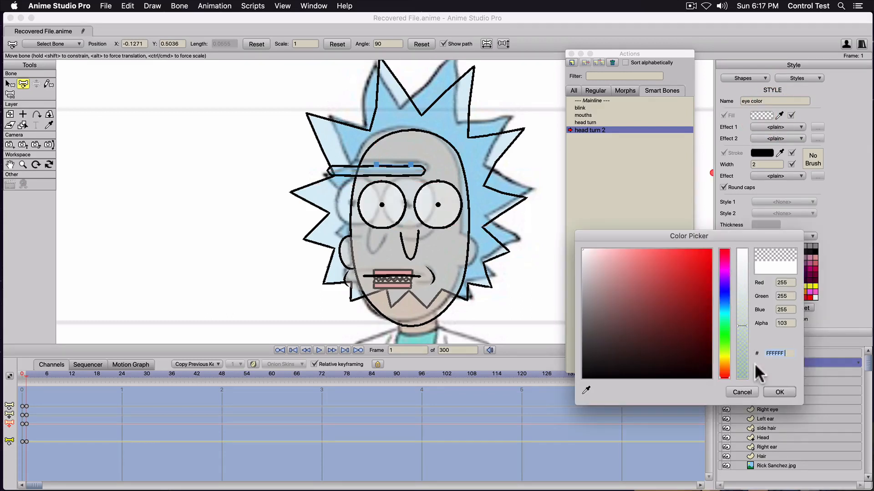
left_click(780, 392)
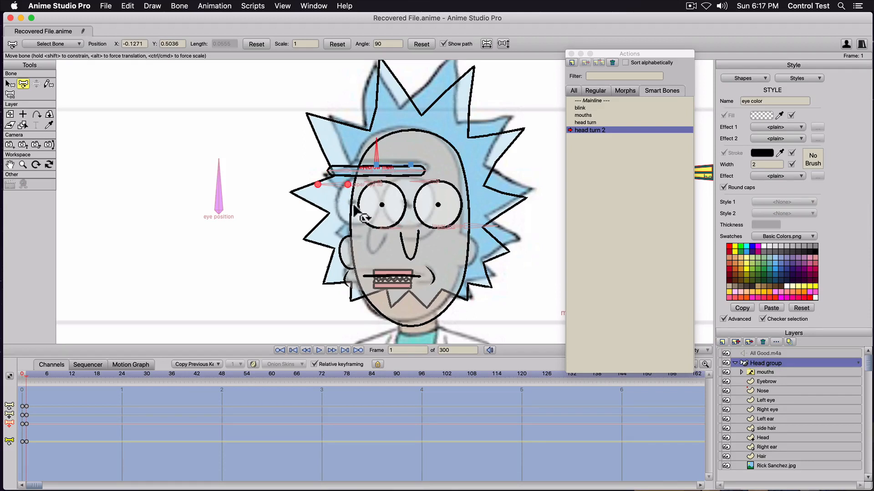
Scale the eyebrow's left-end bone to 0.6369 at an angle of 0.0316, shortening that side to match the reference eyebrow.
left_click_drag(378, 184, 351, 173)
scroll(352, 175, "up", 3)
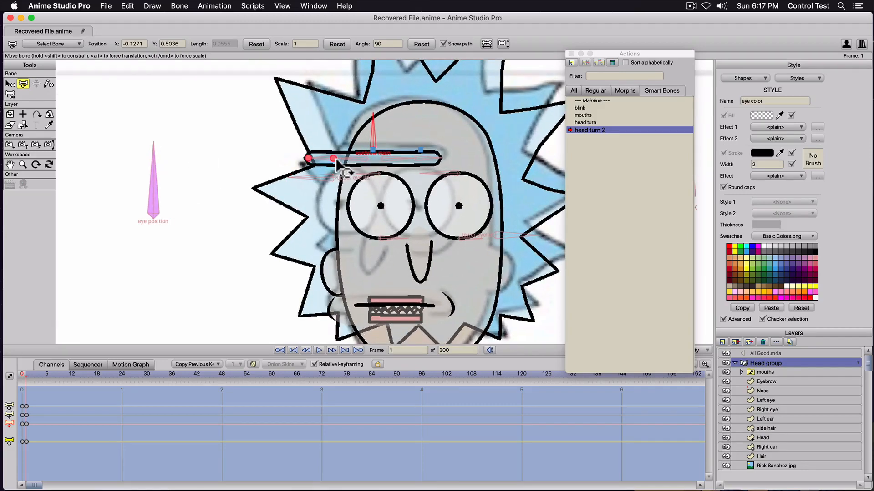
scroll(338, 168, "down", 1)
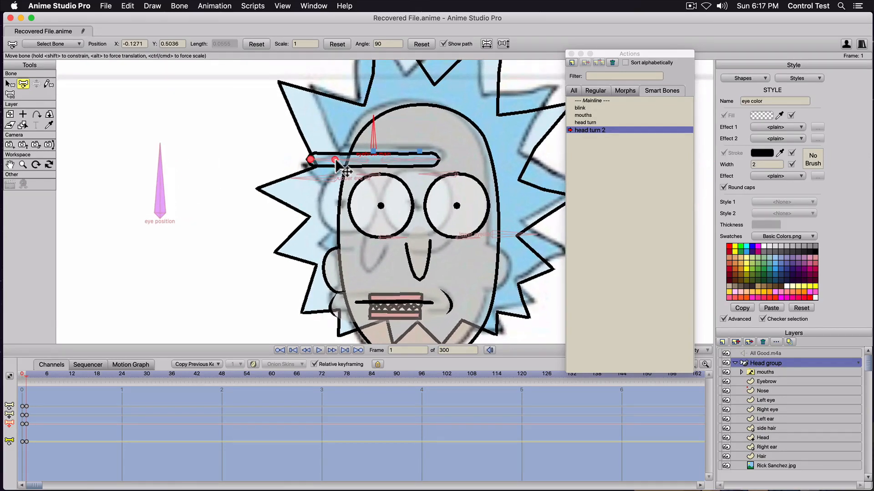
mouse_move(335, 160)
left_mouse_down()
mouse_move(351, 169)
mouse_move(342, 160)
mouse_move(294, 164)
left_mouse_up()
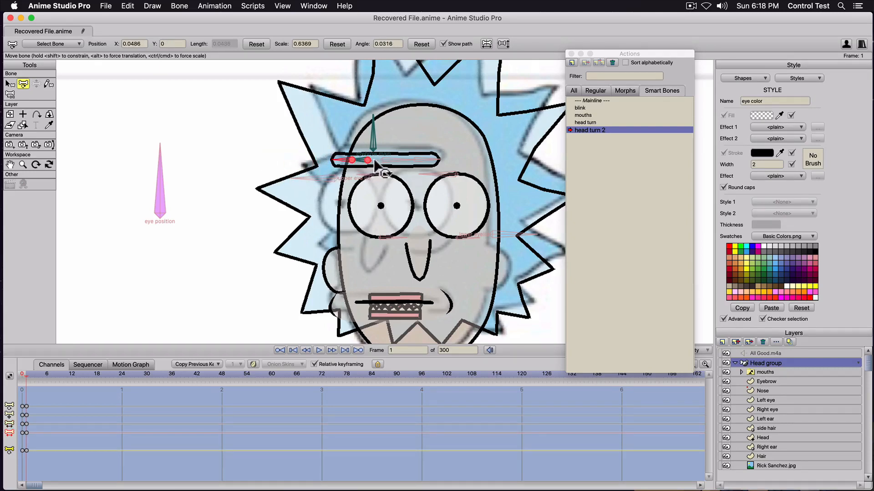
scroll(405, 179, "down", 1)
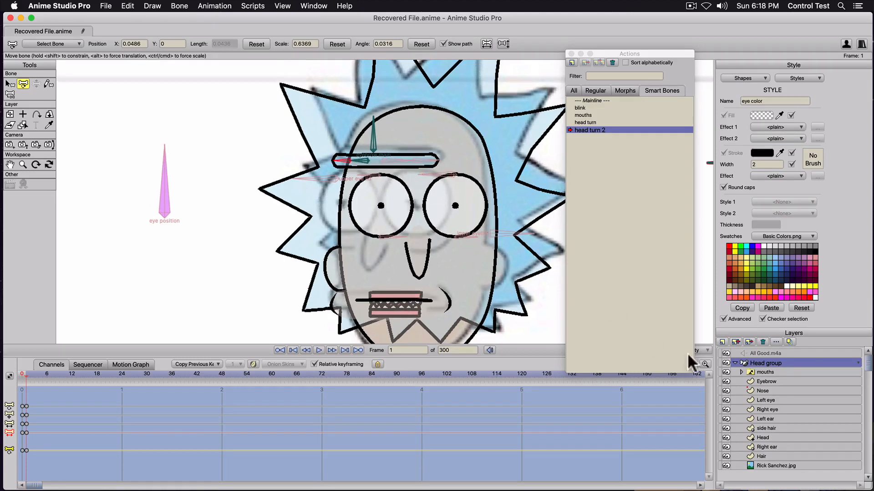
Move the whole nose over the turned-head reference nose and adjust its points to follow the reference's slanted shape.
left_click(765, 390)
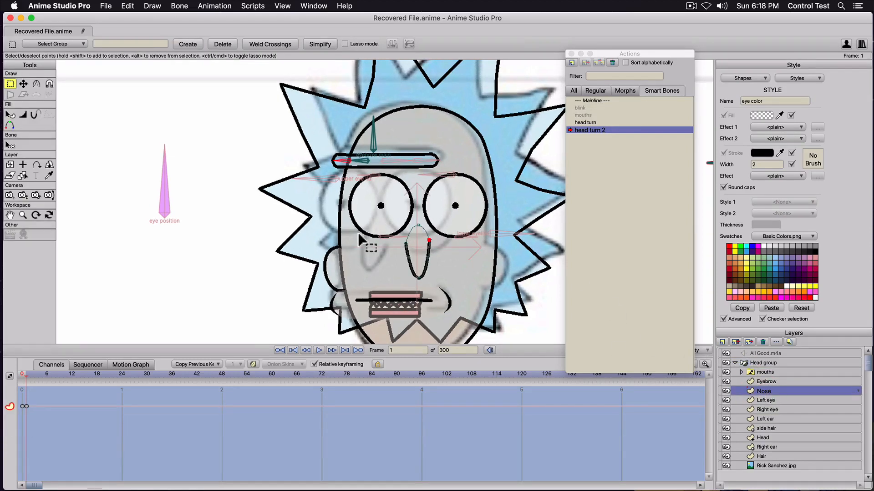
key("super+a")
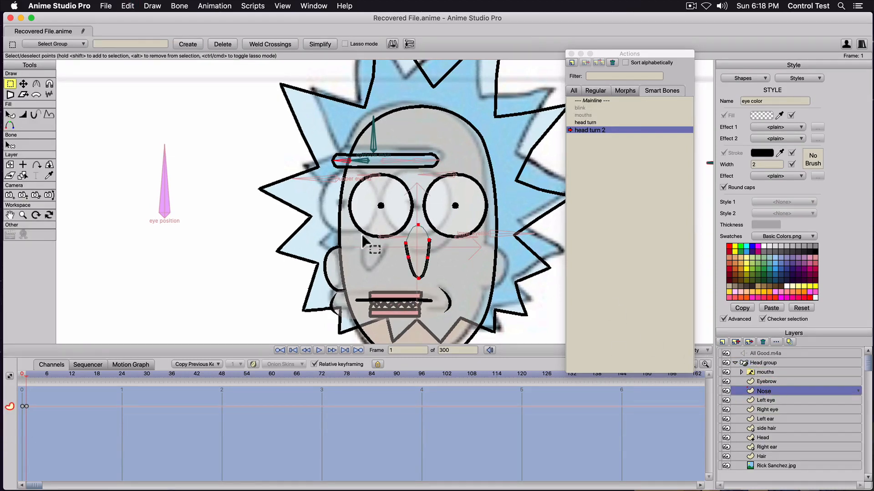
key("t")
mouse_move(421, 251)
left_mouse_down()
mouse_move(367, 251)
mouse_move(364, 279)
mouse_move(376, 278)
mouse_move(389, 241)
mouse_move(355, 257)
mouse_move(359, 244)
mouse_move(358, 258)
left_mouse_up()
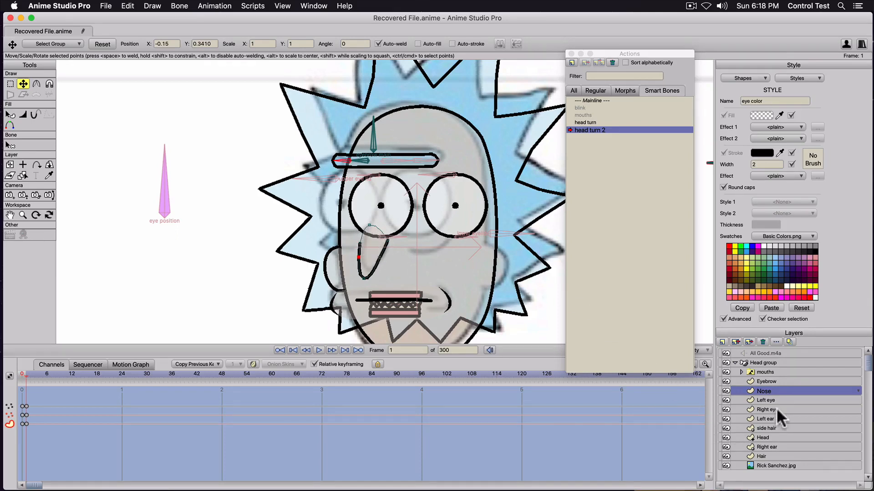
Move all points of the left eye sideways to X -0.1692 to match the reference eye.
left_click(763, 401)
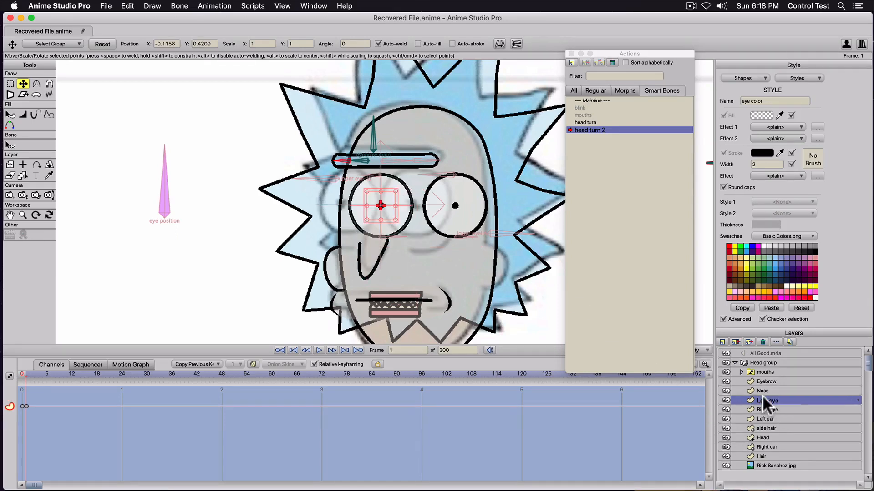
key("ctrl+a")
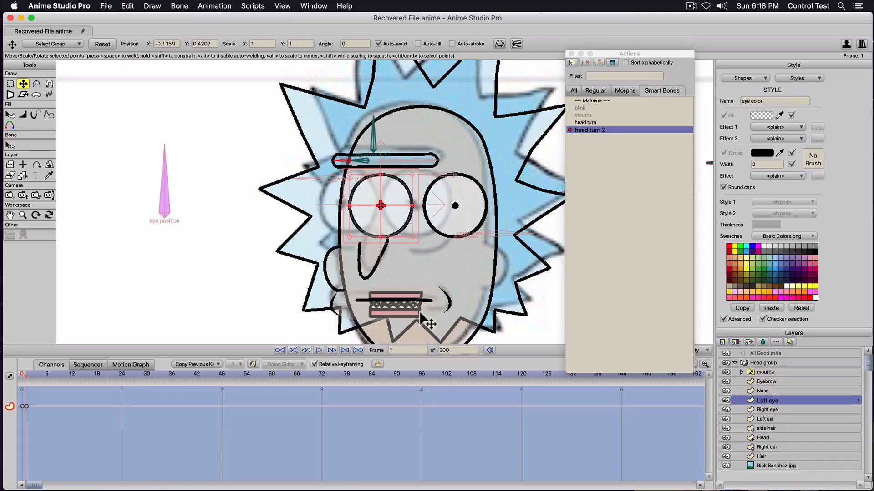
mouse_move(398, 223)
left_mouse_down()
mouse_move(351, 220)
mouse_move(367, 230)
left_mouse_up()
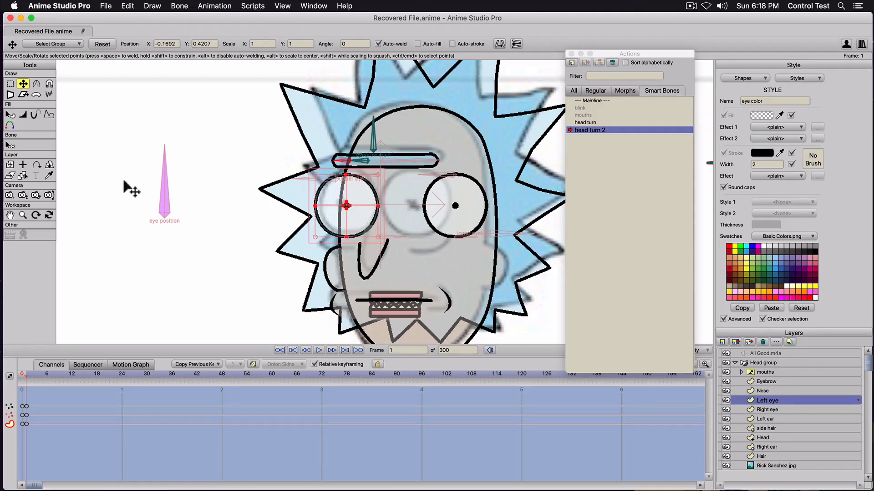
Narrow the left eye horizontally from a layer origin at X -0.1192, Y 0.4207, and move its pupil to X -0.1825.
left_click(20, 164)
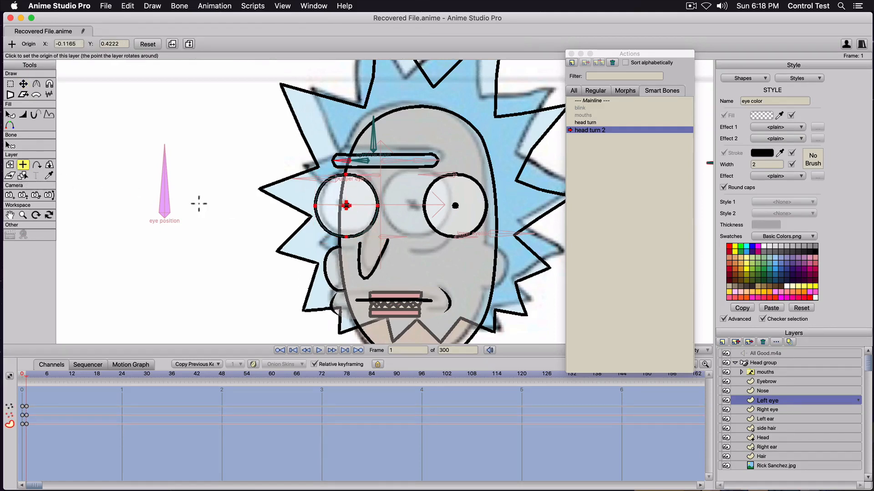
left_click(378, 206)
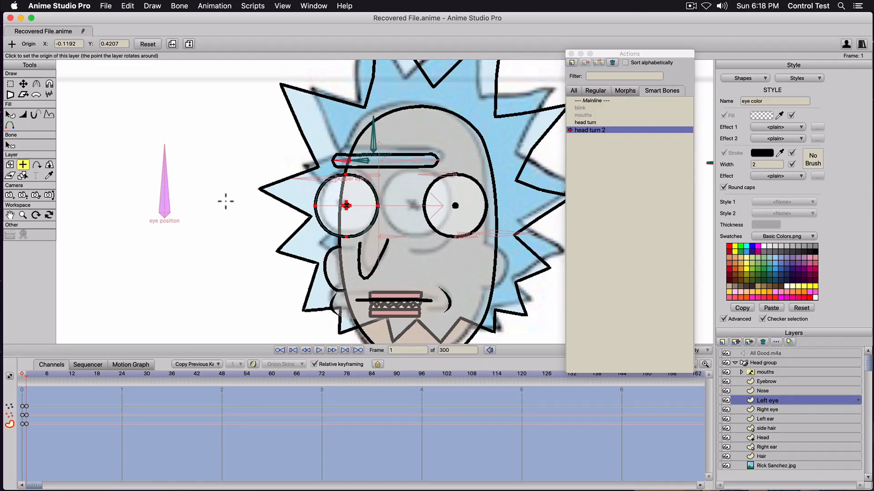
left_click(9, 164)
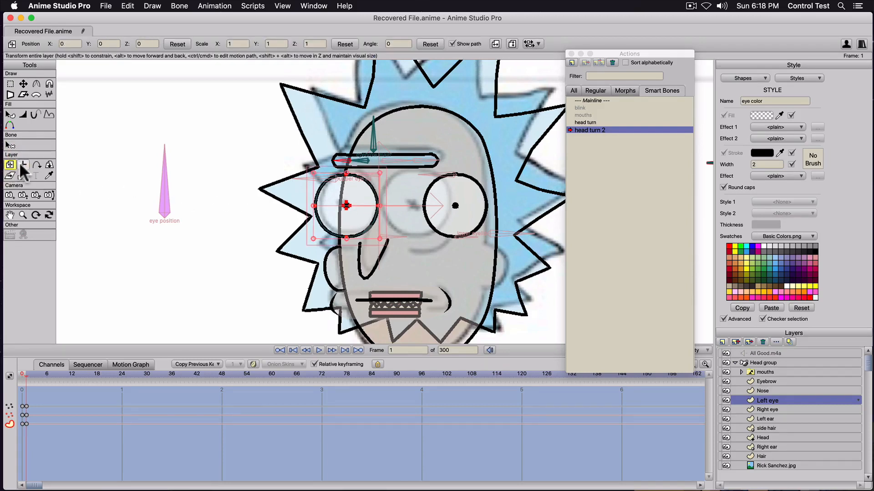
mouse_move(314, 208)
left_mouse_down()
mouse_move(370, 218)
mouse_move(340, 208)
left_mouse_up()
key("g")
key("t")
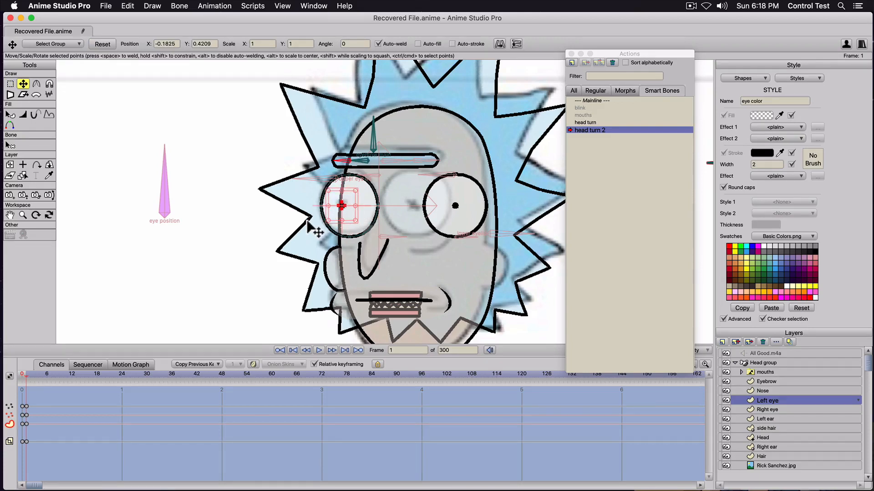
Move the whole right eye over the reference eye and place its pupil at X -0.0681, Y 0.4209.
left_click(765, 410)
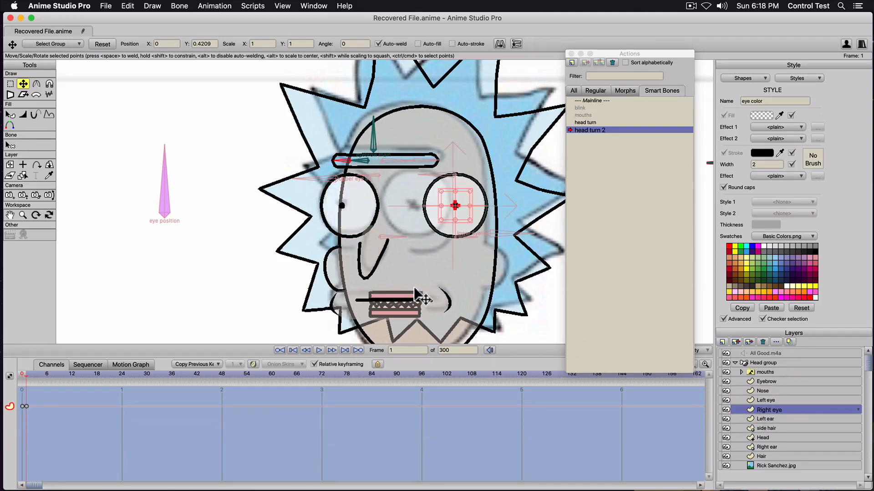
key("super+a")
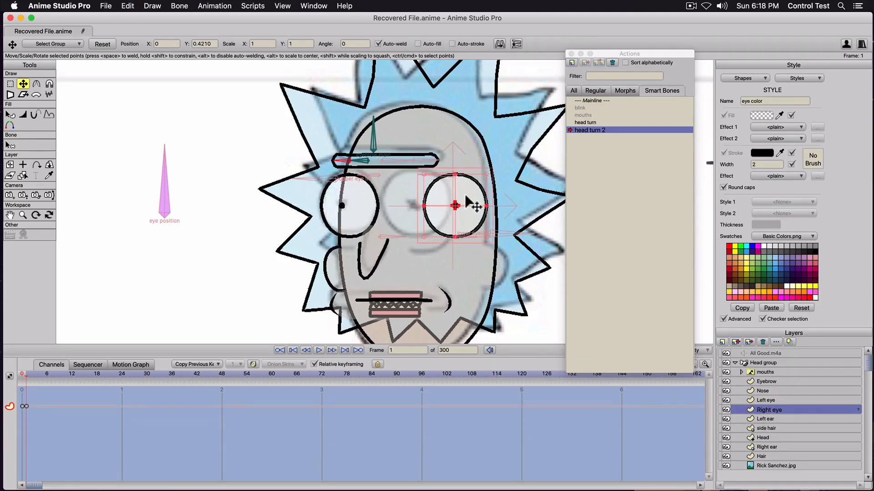
left_click_drag(465, 199, 414, 212)
key("g")
key("t")
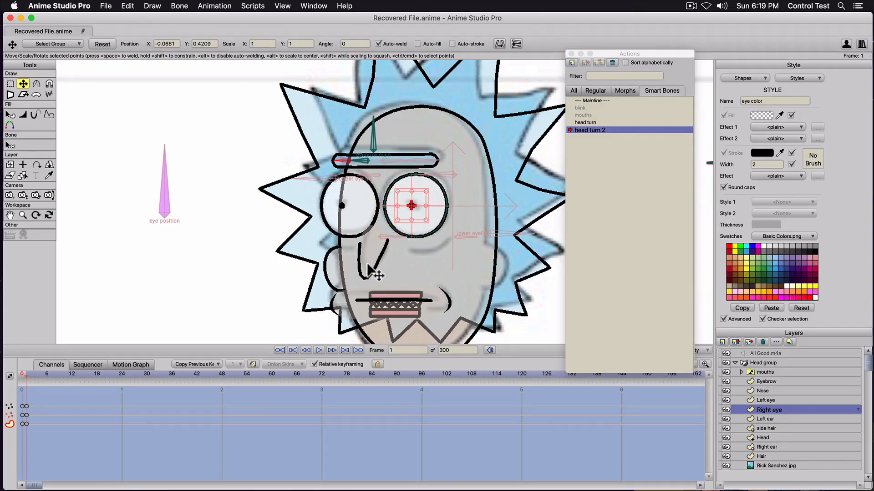
Move the left ear inward to X -0.1465, keeping it at Y 0.3223.
left_click(760, 420)
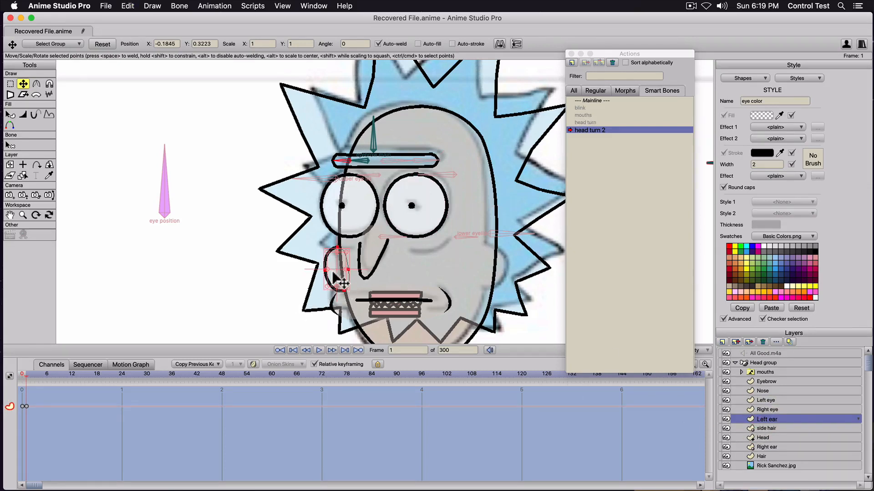
left_click_drag(334, 277, 358, 278)
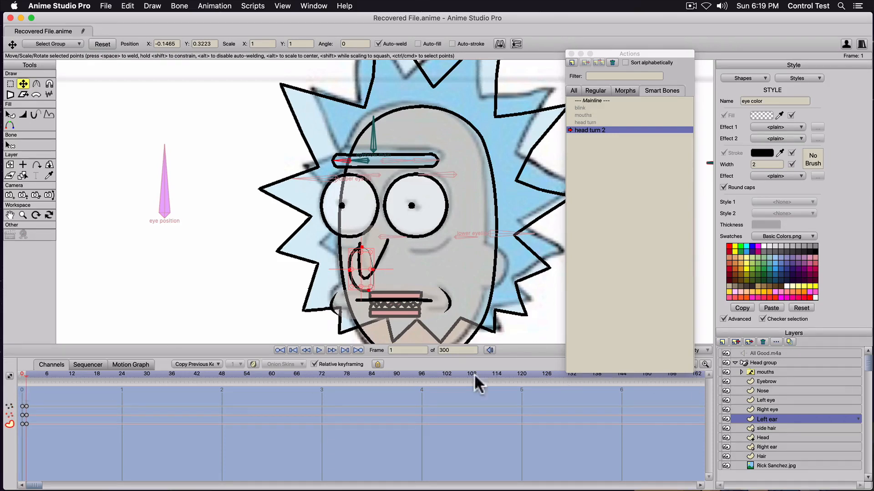
Ensure animated layer order is enabled in the Head group's depth sorting, and place the Left ear layer directly below Head.
double_click(759, 363)
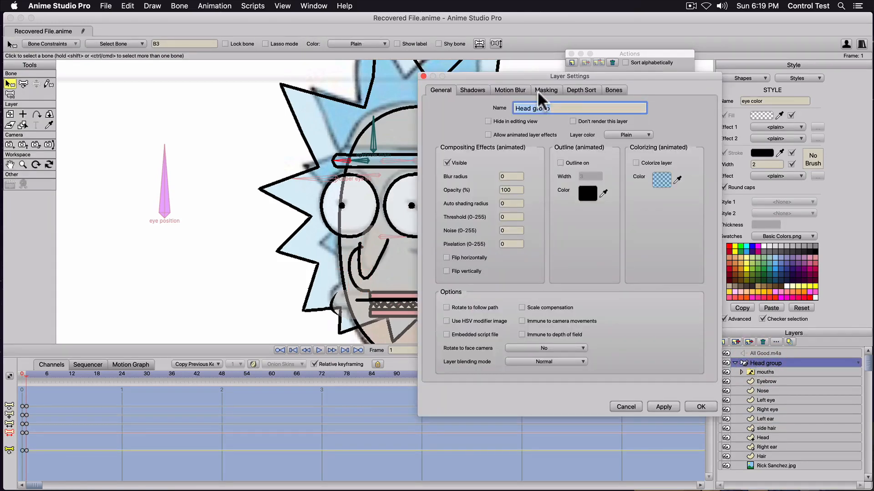
left_click(583, 91)
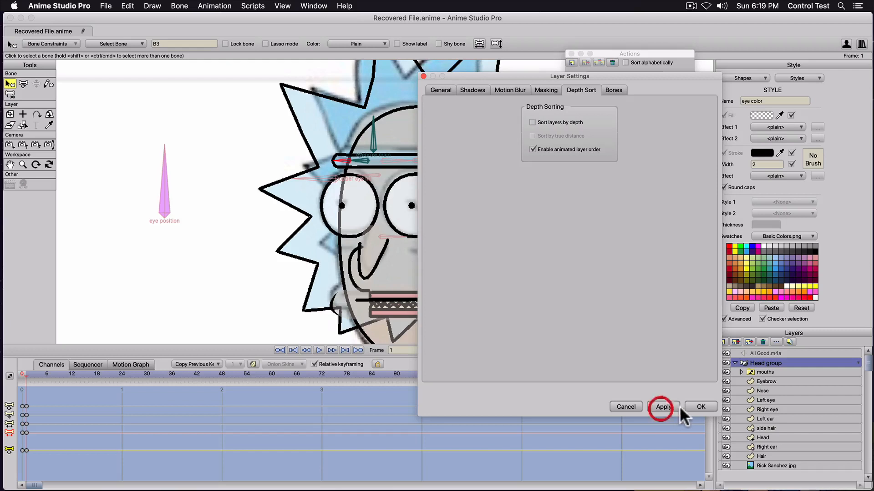
left_click(696, 406)
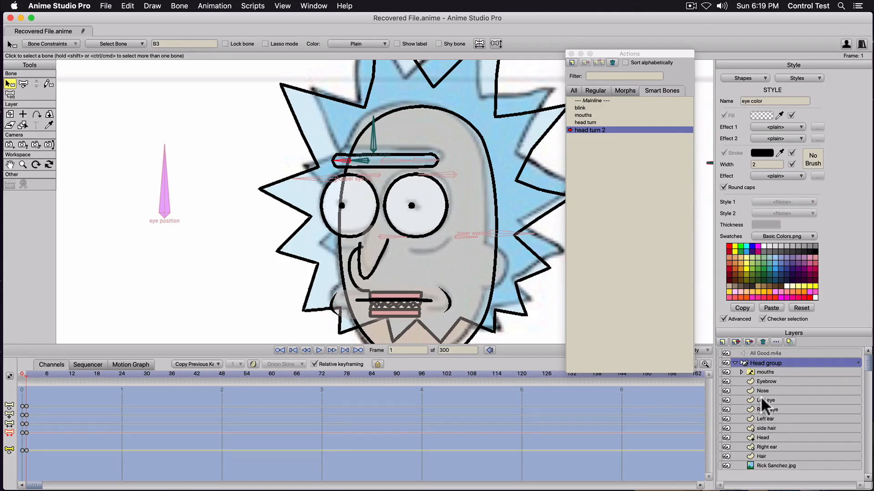
left_click(764, 419)
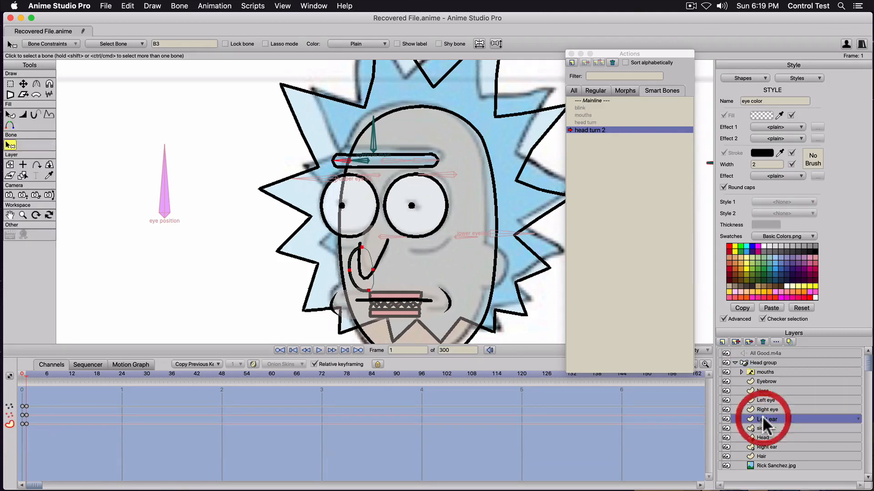
left_click_drag(764, 417, 763, 438)
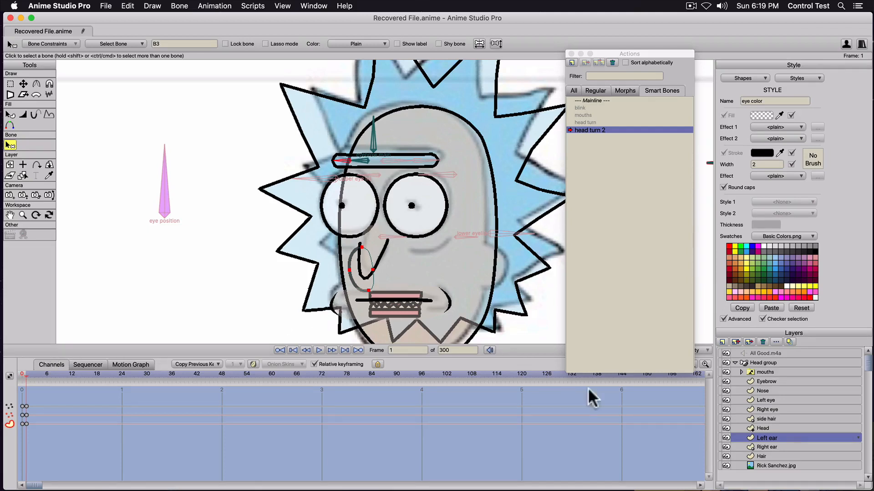
Place the Right ear layer directly above Head and move the ear to X 0.0624, Y 0.3223.
left_click(755, 446)
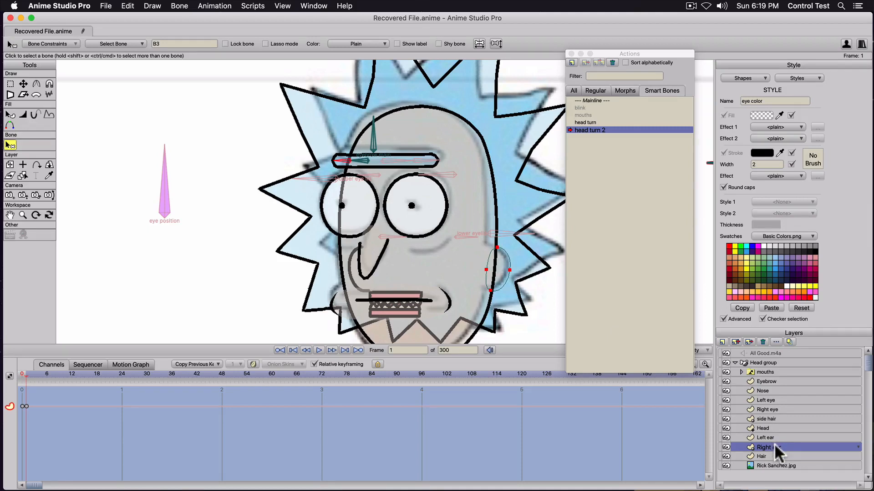
left_click_drag(775, 444, 769, 424)
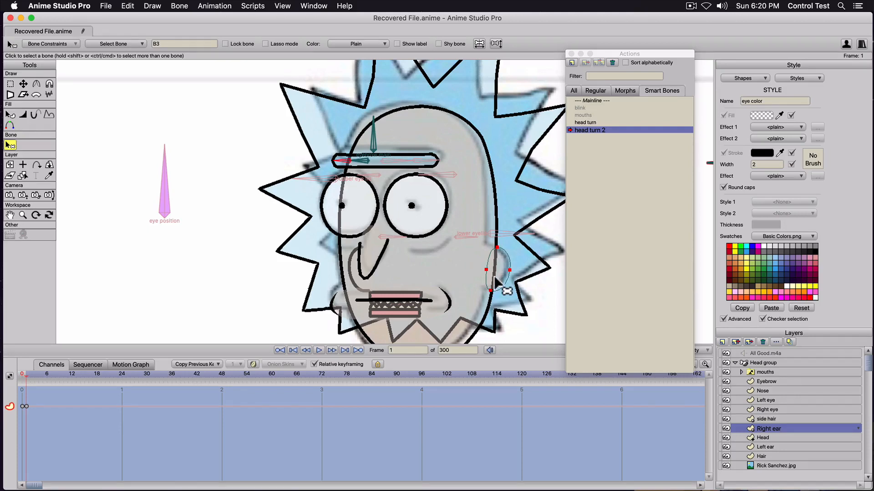
key("t")
left_click_drag(497, 274, 494, 274)
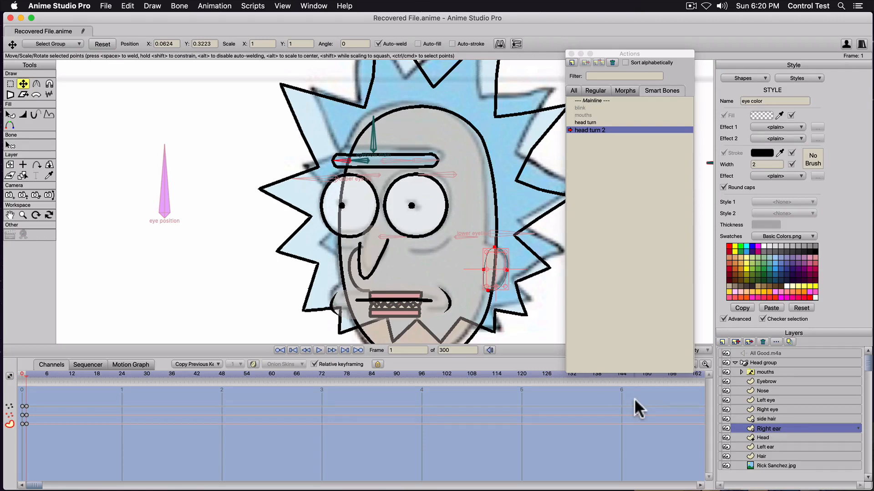
Adjust the head outline's chin, jaw, side and crown points to match the contour of the turned-head reference.
left_click(763, 437)
left_click_drag(415, 148, 429, 123)
scroll(422, 135, "down", 2)
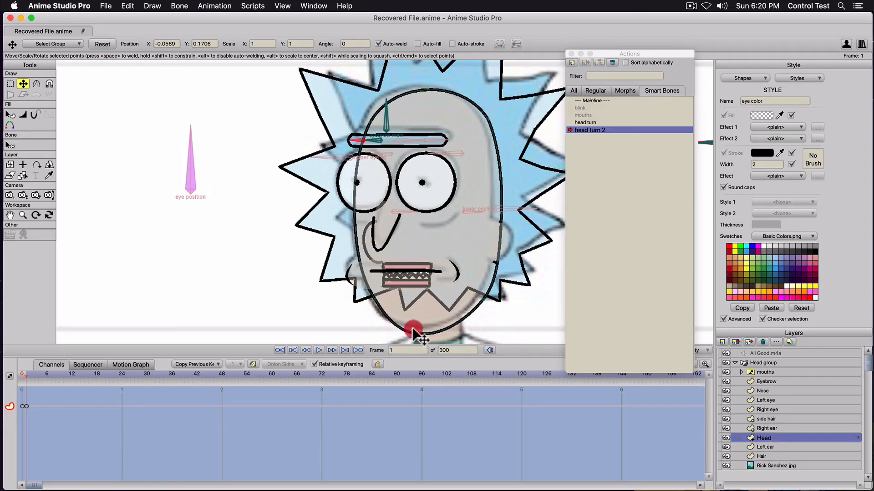
left_click_drag(411, 328, 410, 328)
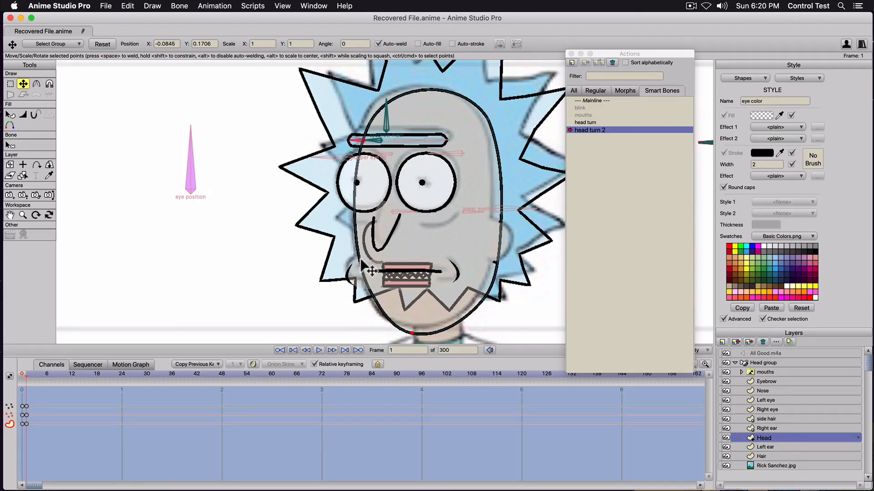
left_click_drag(361, 261, 356, 261)
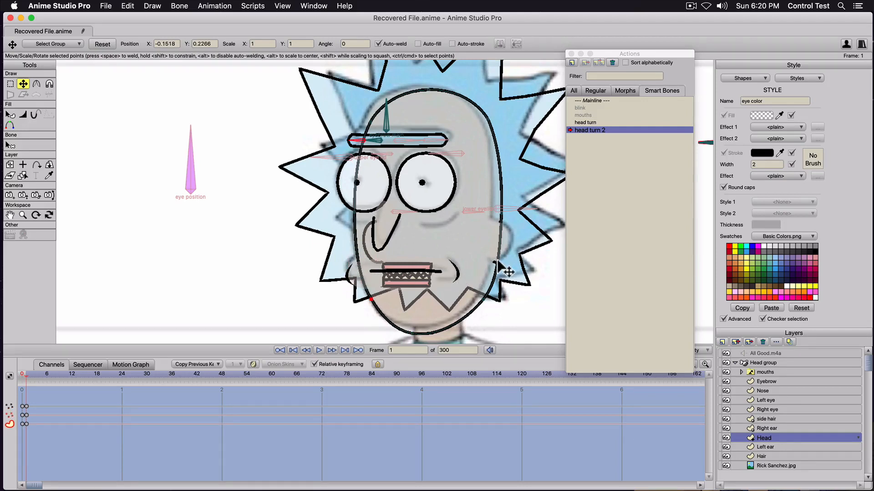
left_click_drag(499, 264, 491, 261)
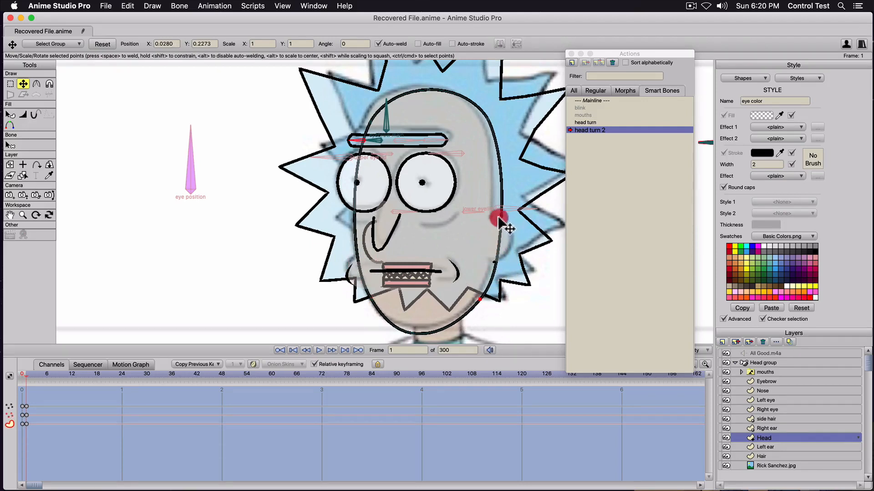
left_click_drag(498, 218, 494, 219)
left_click_drag(487, 119, 482, 119)
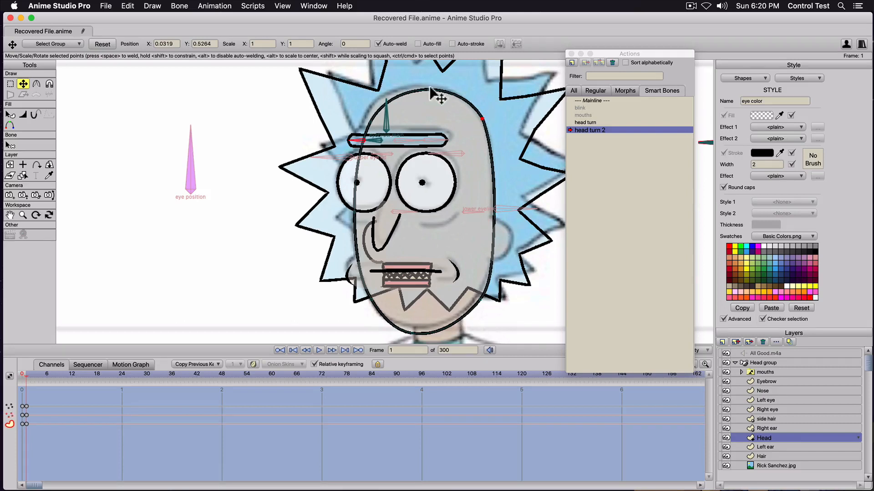
left_click_drag(422, 87, 410, 86)
left_click_drag(367, 141, 359, 141)
left_click_drag(357, 214, 350, 212)
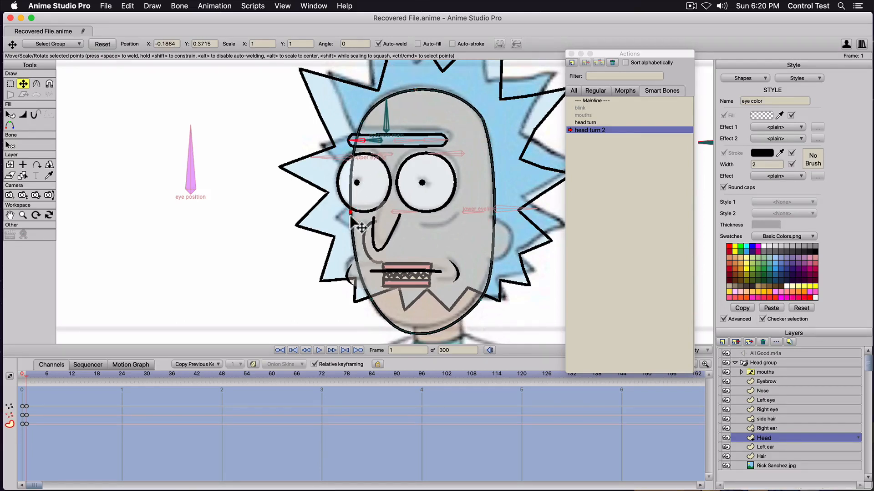
Reshape the Hair layer's spikes on the left half of the crown and left side to match the turned-head reference.
left_click(768, 456)
scroll(345, 166, "down", 5)
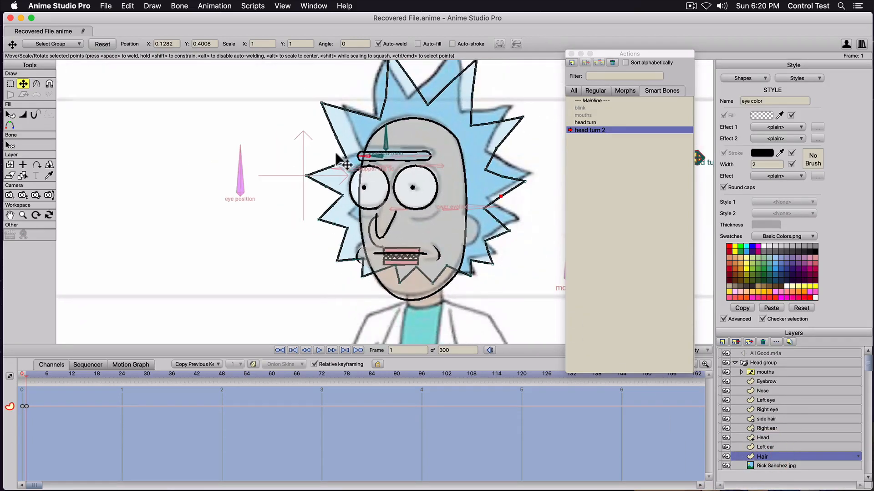
left_click_drag(340, 162, 299, 218)
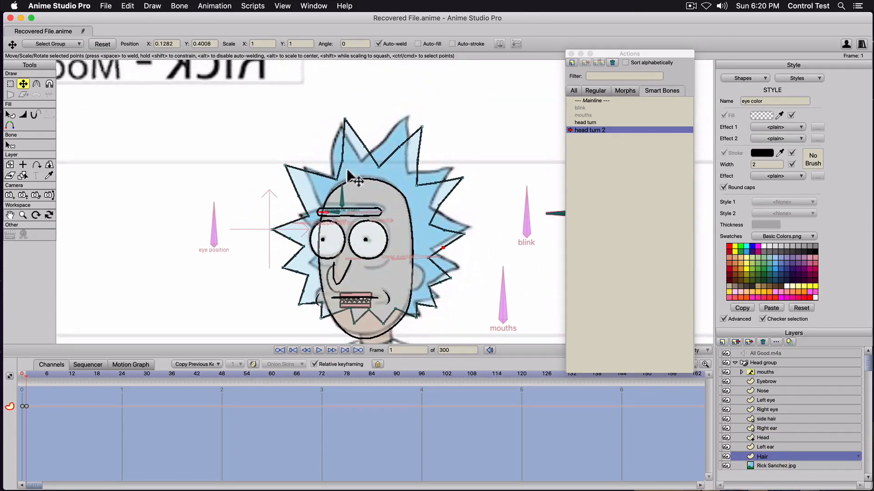
left_click(344, 120)
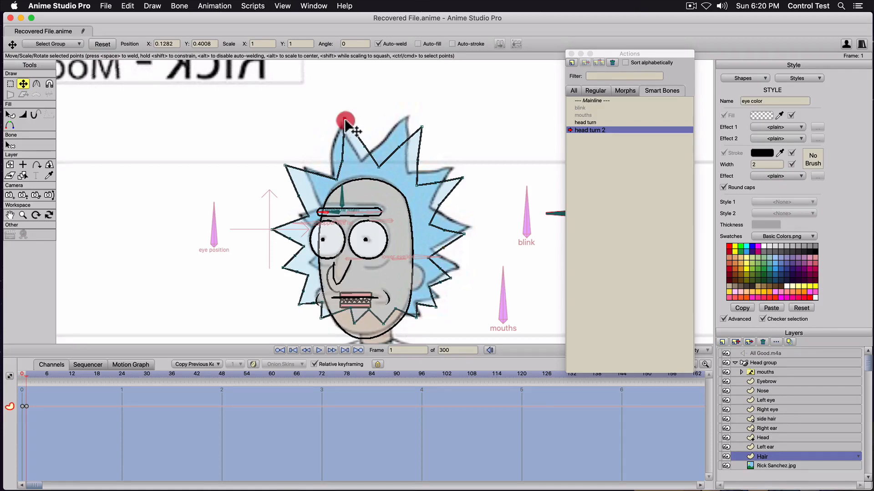
left_click_drag(344, 121, 321, 208)
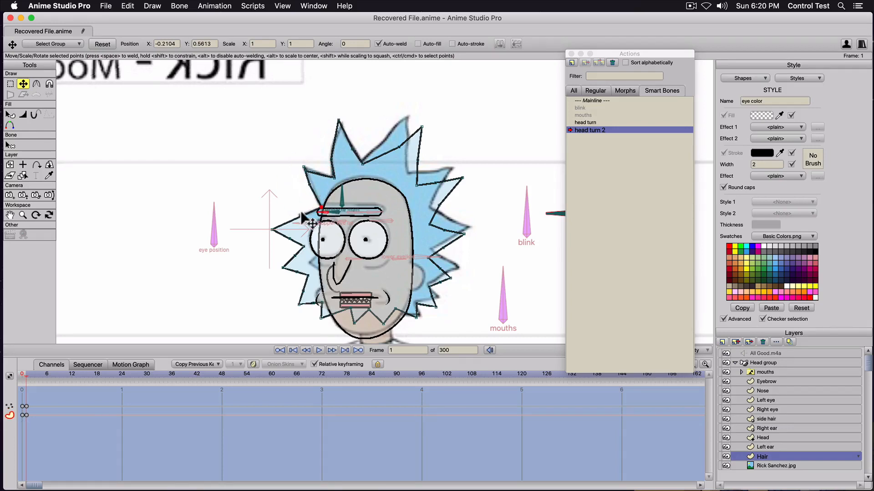
left_click_drag(271, 229, 326, 307)
Move the hair's right crown, right-side, lower and inner-edge points to match the turned-head reference.
left_click(416, 314)
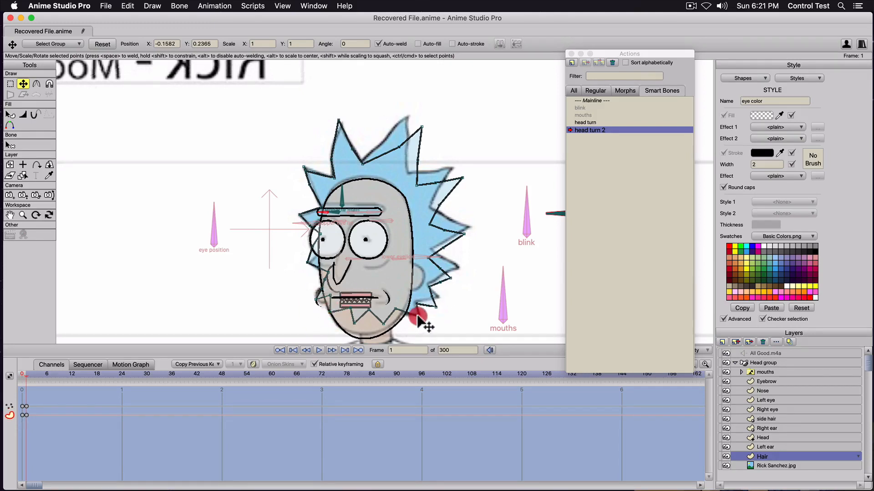
left_click_drag(416, 131, 410, 120)
left_click(384, 138)
left_click_drag(417, 156, 410, 150)
left_click_drag(417, 184, 452, 167)
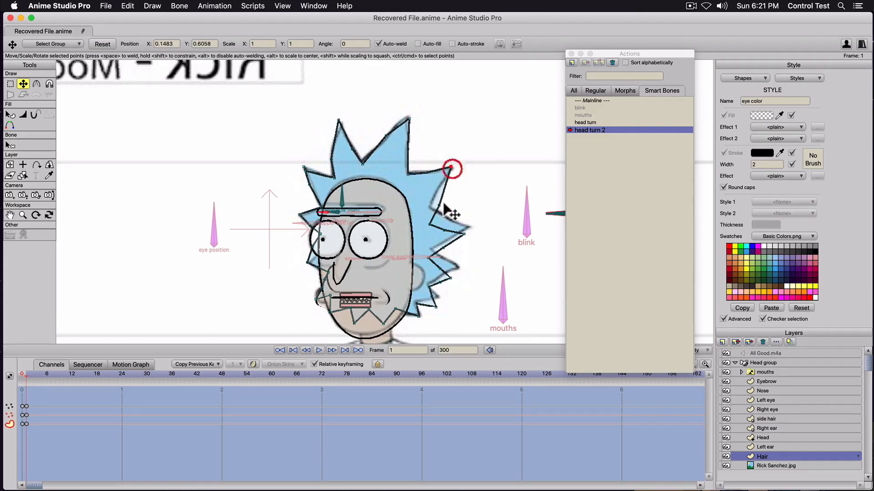
left_click_drag(446, 211, 459, 268)
left_click_drag(441, 282, 374, 311)
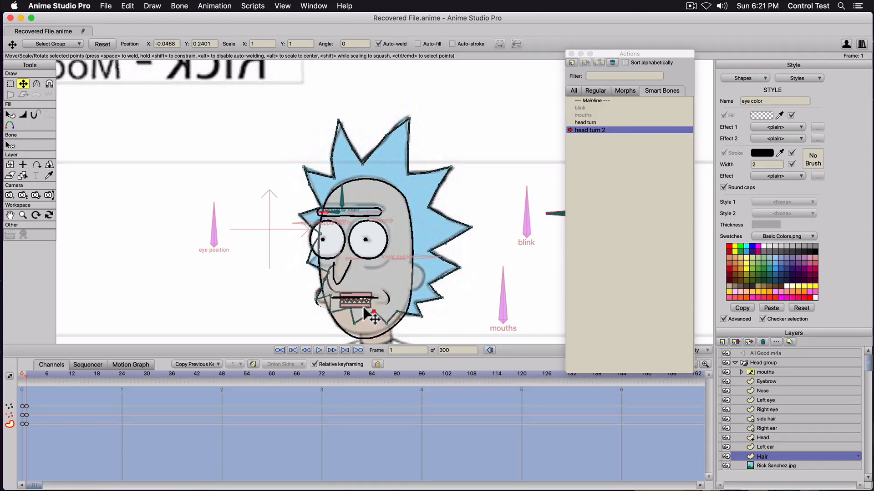
left_click(318, 251)
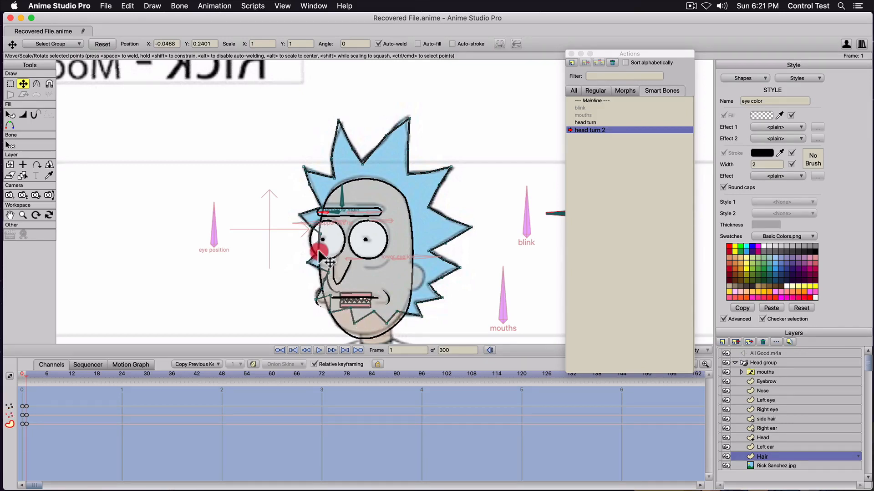
left_click_drag(321, 238, 326, 242)
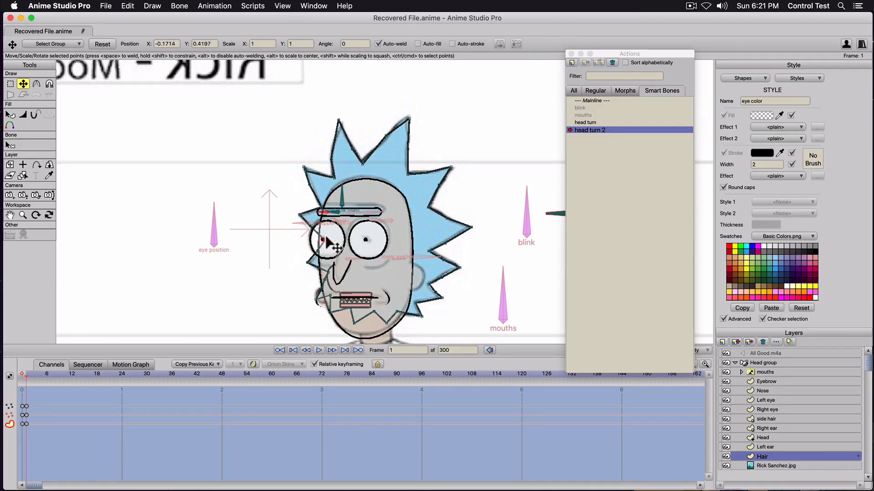
Set the eye color style's fill to full opacity with an alpha of 255.
left_click(752, 113)
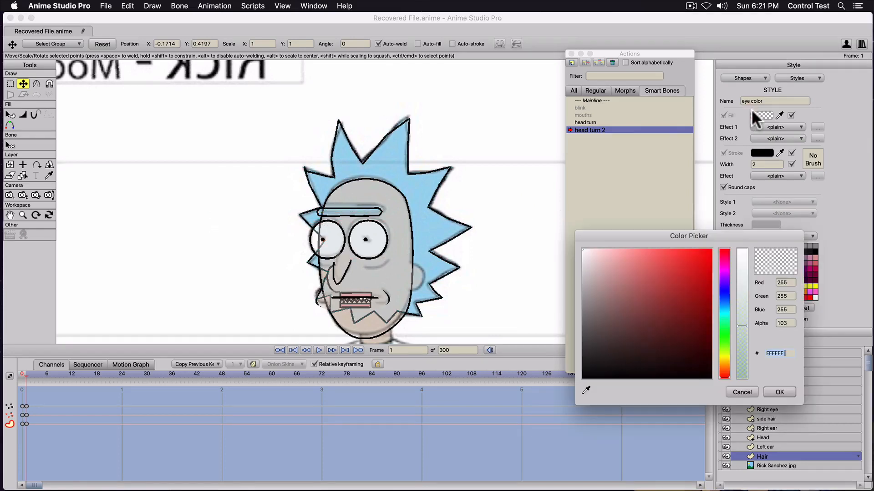
left_click_drag(742, 281, 742, 249)
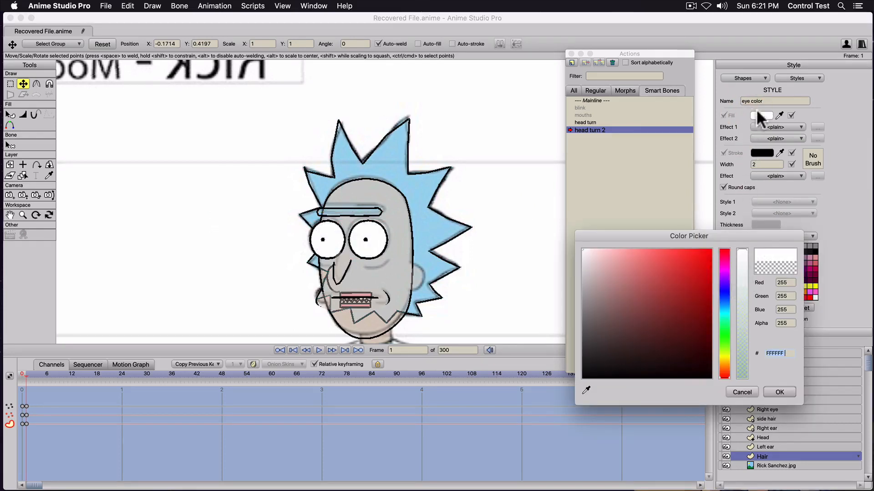
key("Return")
Make the fill of the Rick skin color style fully opaque.
left_click(789, 76)
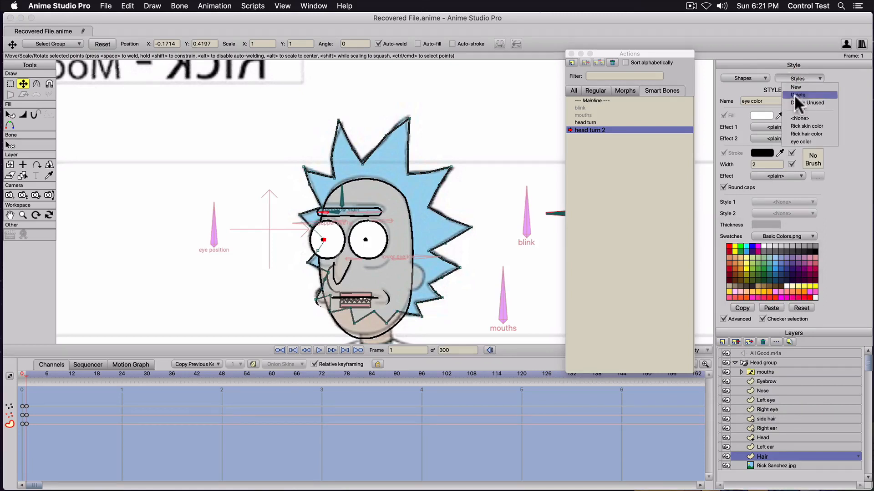
left_click(801, 126)
left_click(758, 116)
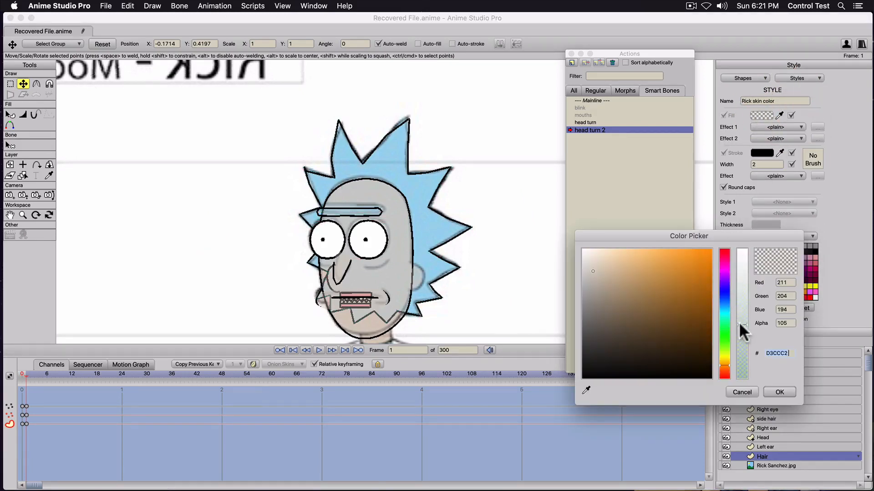
left_click(769, 392)
Set the Rick hair color style's fill alpha to 255 for full opacity.
left_click(796, 77)
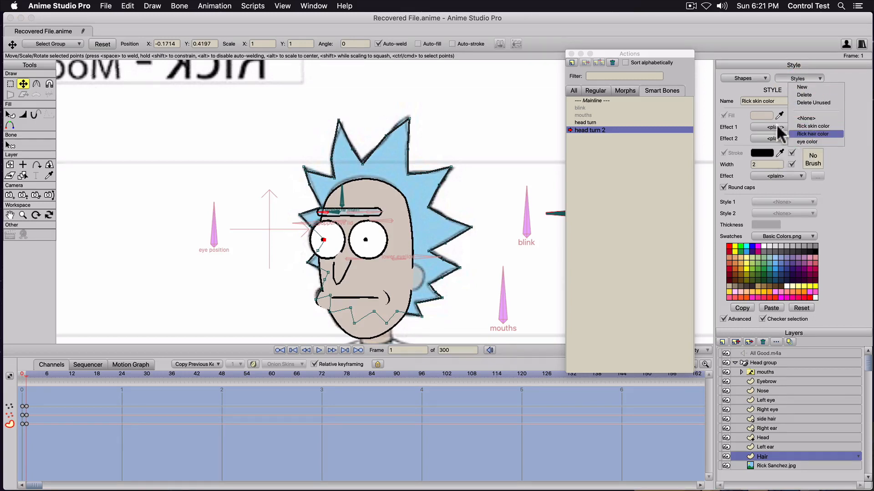
left_click(805, 135)
left_click(761, 116)
left_click(738, 244)
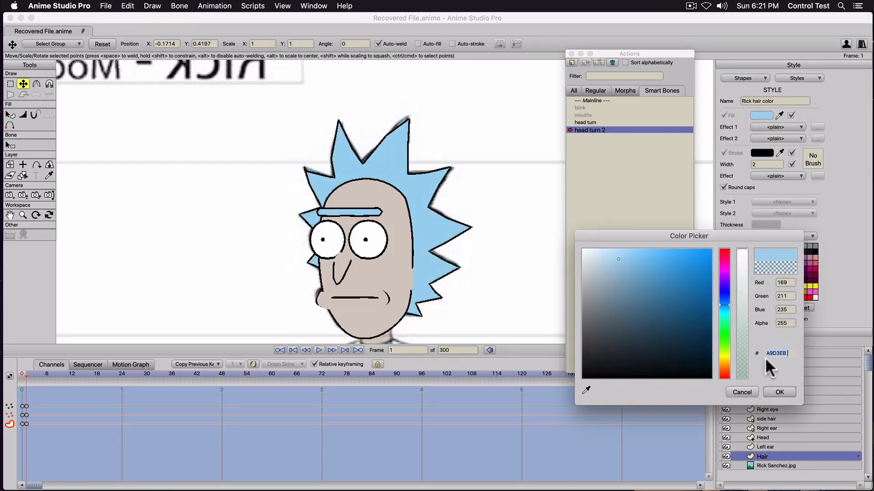
left_click(779, 392)
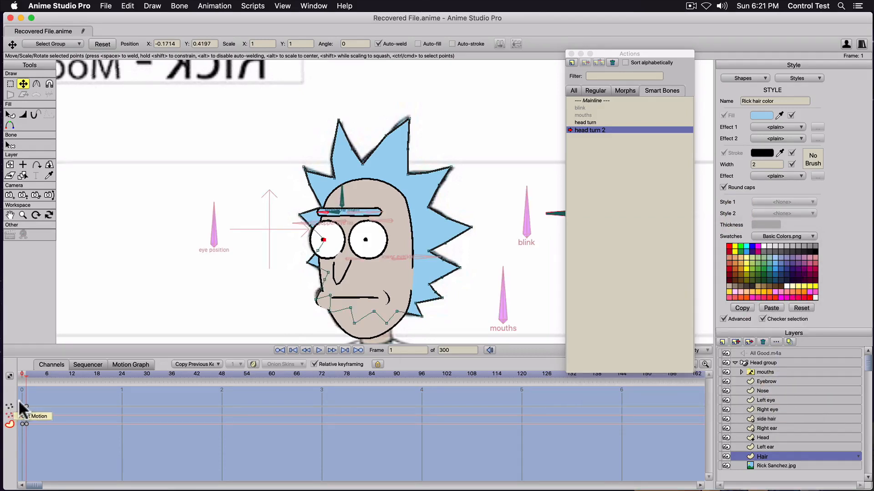
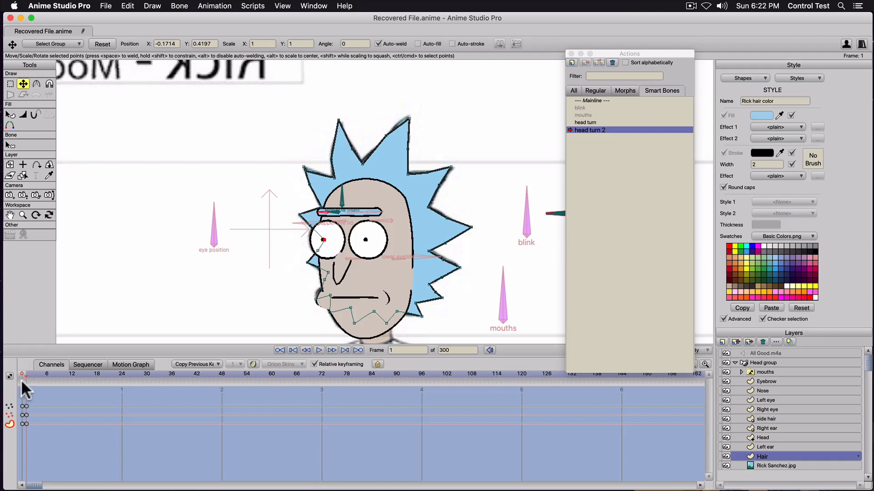
Leave the head turn 2 action for the Mainline, close the Actions window and select the Head group.
left_click(597, 99)
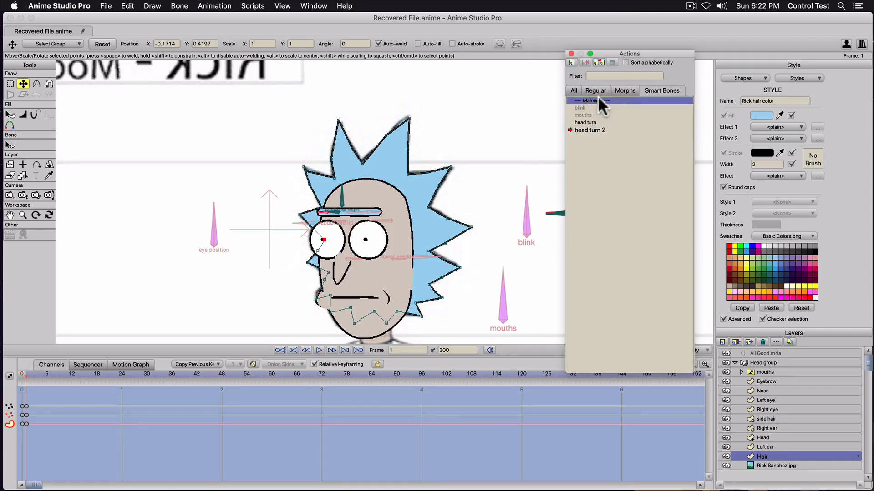
left_click(571, 54)
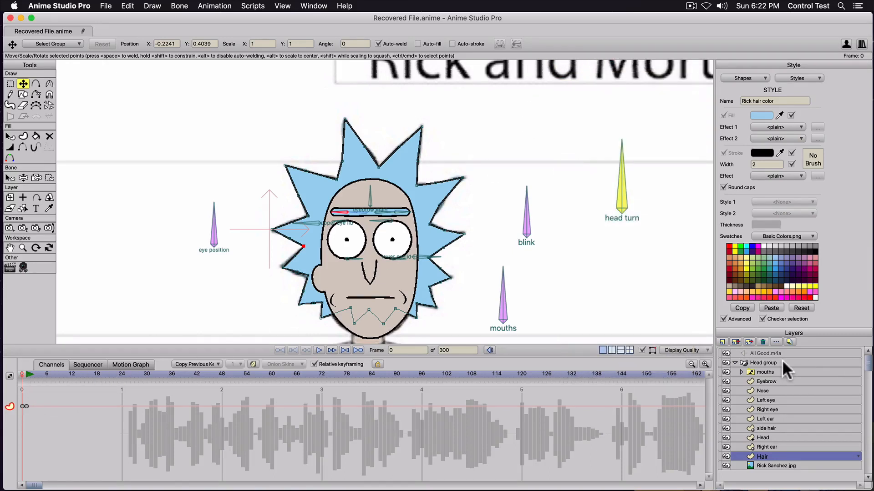
left_click(740, 363)
Scrub through and play the main timeline to review the existing lip-sync and facial animation.
left_click_drag(45, 373, 101, 372)
scroll(359, 323, "down", 3)
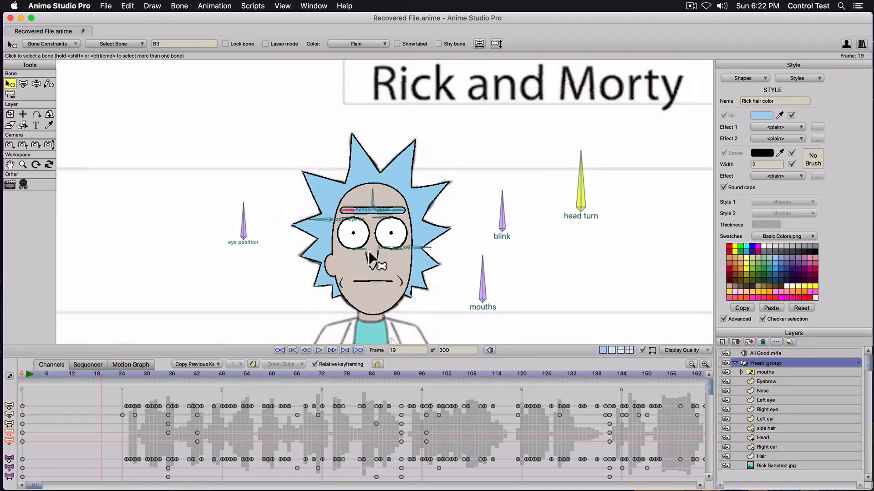
left_click_drag(80, 371, 410, 373)
left_click_drag(157, 380, 2, 379)
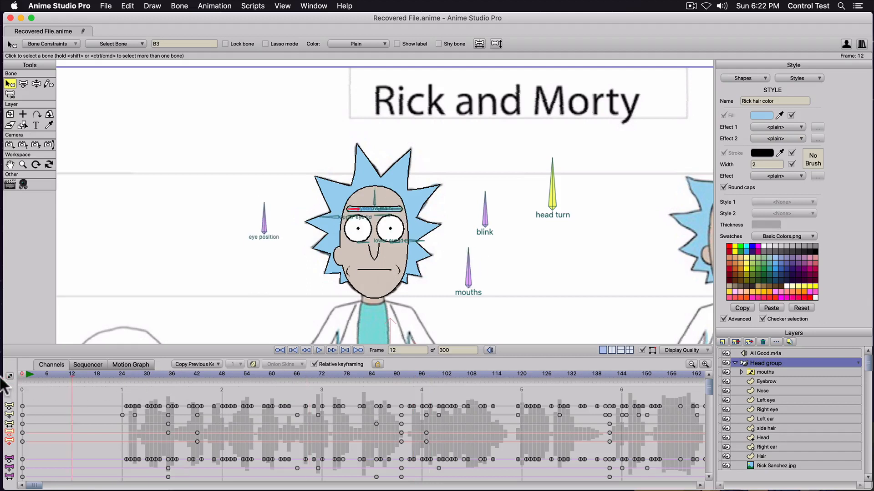
key("XF86AudioLowerVolume")
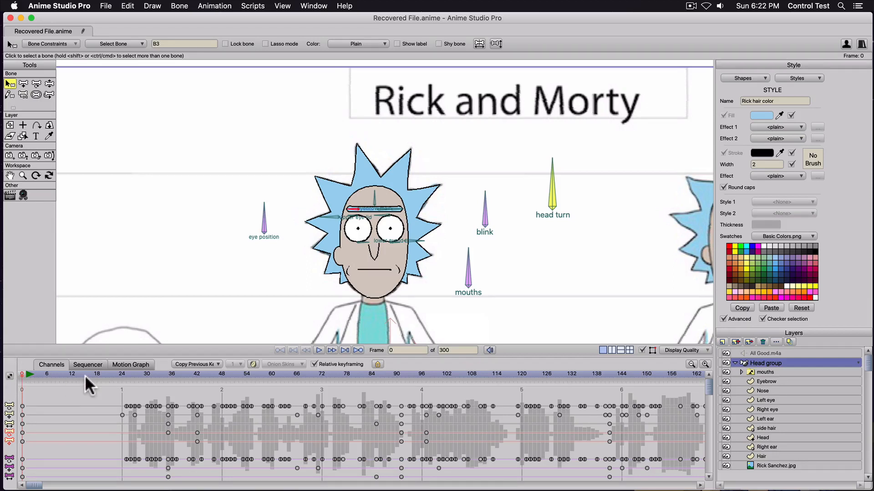
left_click(118, 375)
key("space")
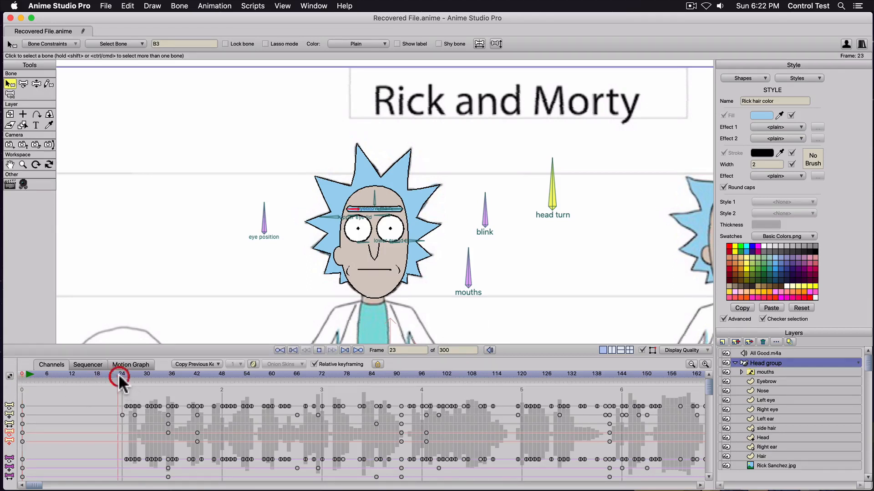
key("space")
key("XF86AudioRaiseVolume")
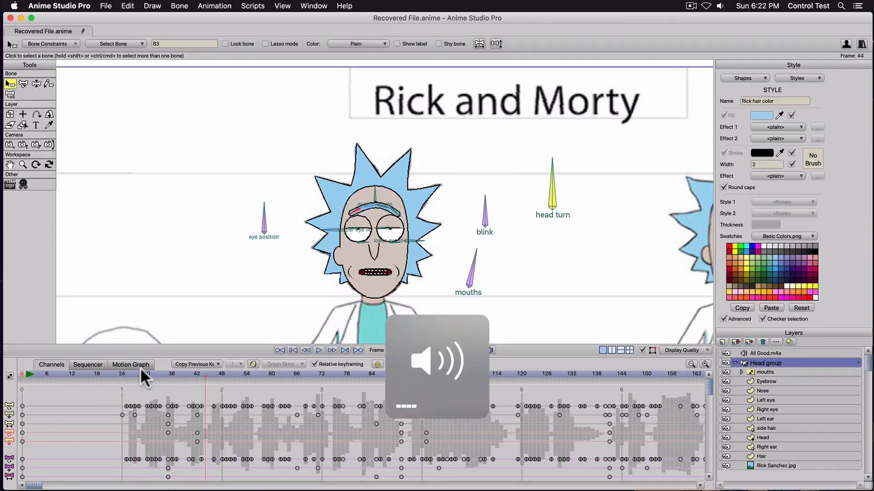
key("space")
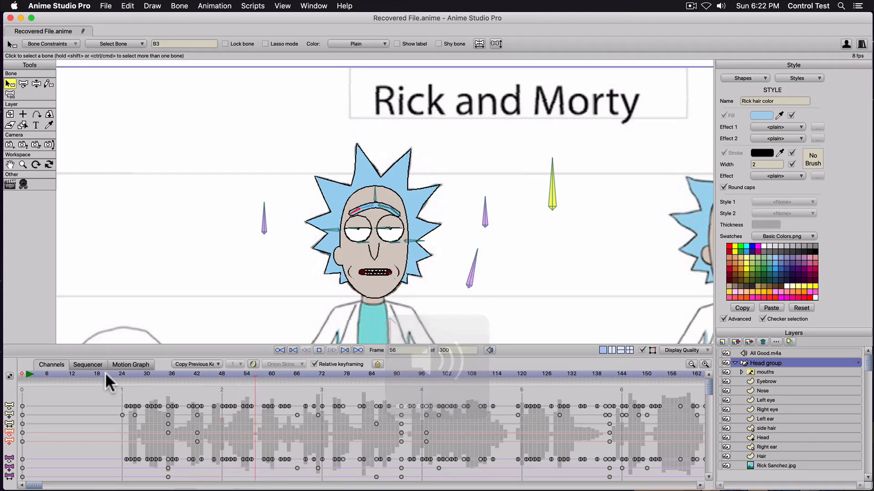
Key the head turn bone in its upright position at frame 32, and rotate it to about 156.9 degrees at frame 42.
left_click_drag(119, 374, 154, 367)
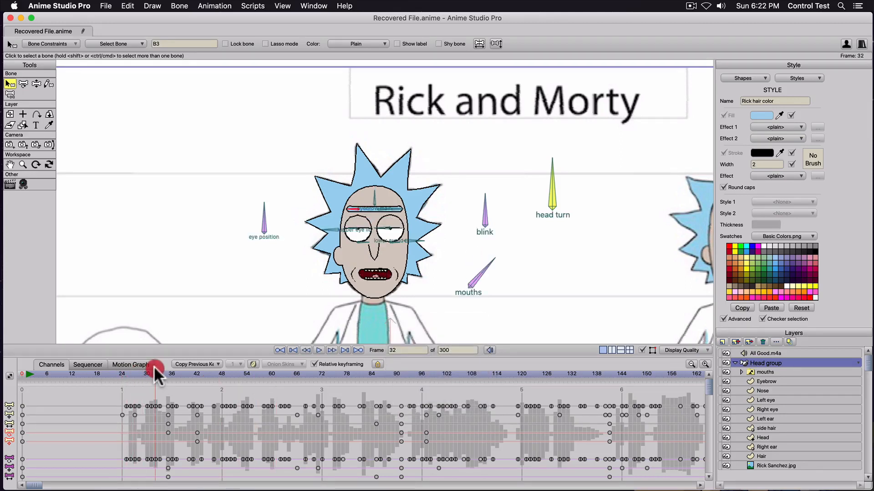
key("t")
left_click(559, 194)
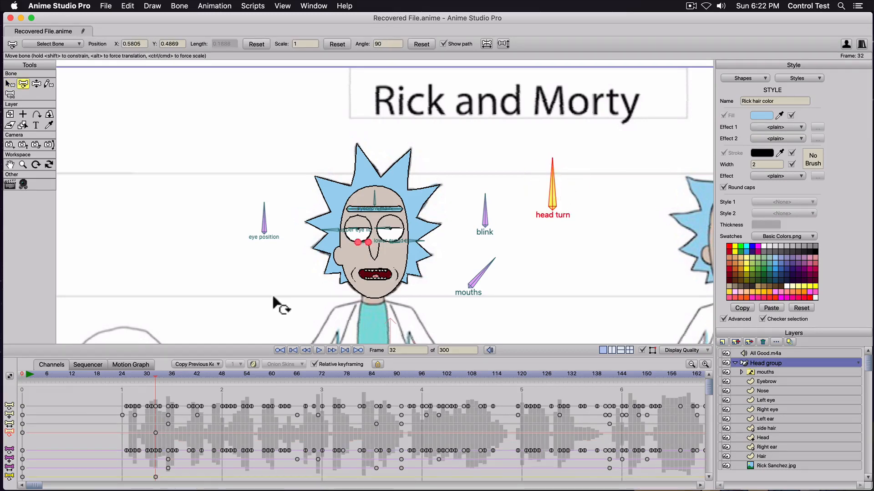
left_click(197, 372)
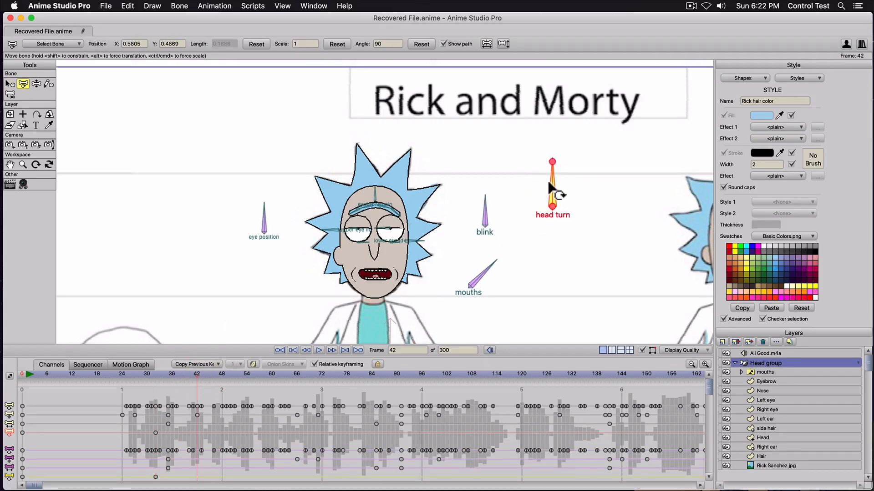
left_click_drag(551, 187, 518, 204)
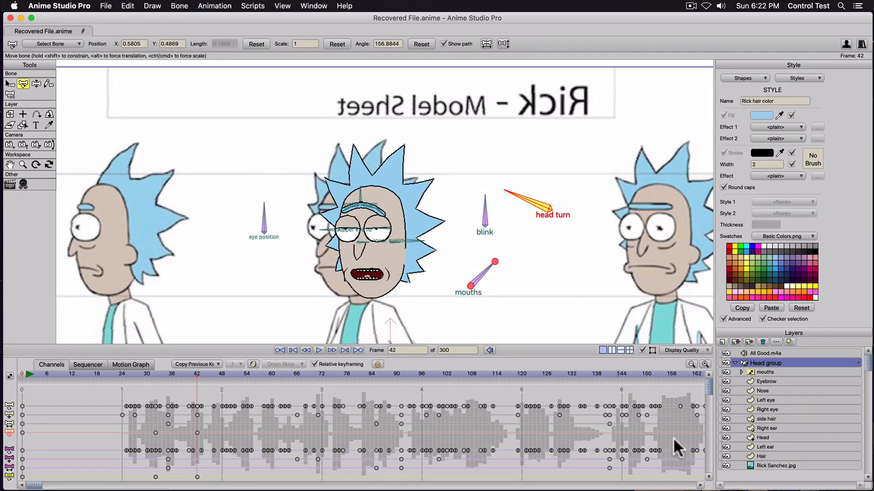
Hide the Rick Sanchez.jpg reference layer and play back the new head turn.
left_click(726, 465)
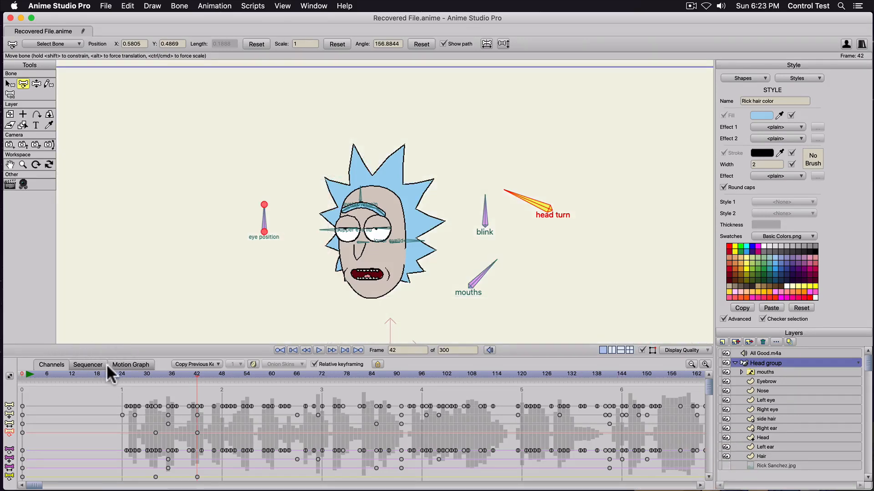
key("space")
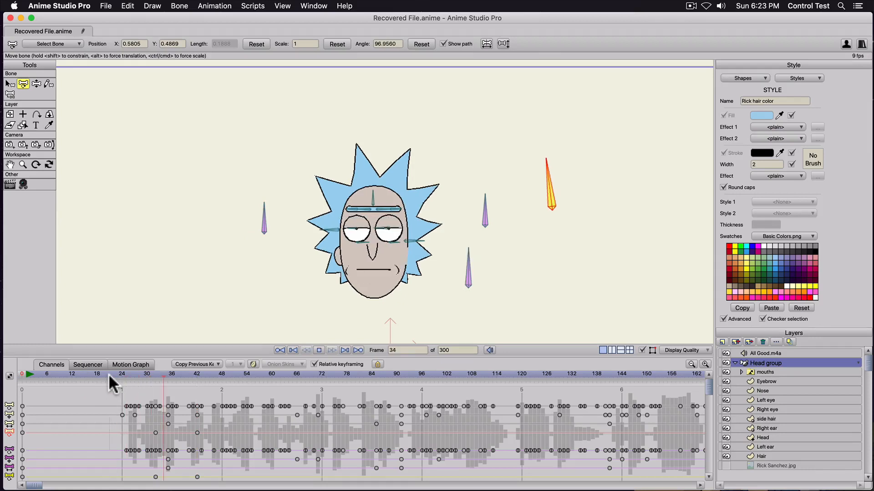
key("space")
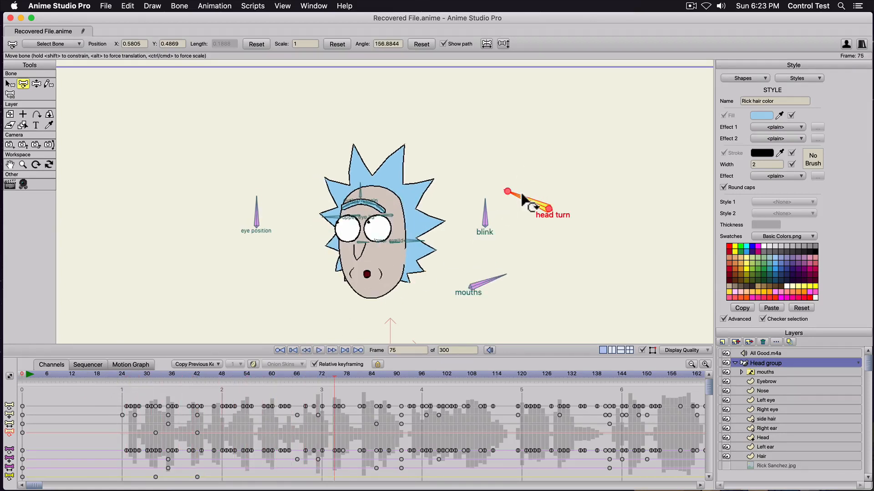
Hold the head turn bone's angle with a key at frame 75, and rotate it to about 7.4 degrees at frame 84.
left_click(524, 197)
left_click(524, 197)
key("Right")
key("Right")
key("Right")
key("Right")
key("Right")
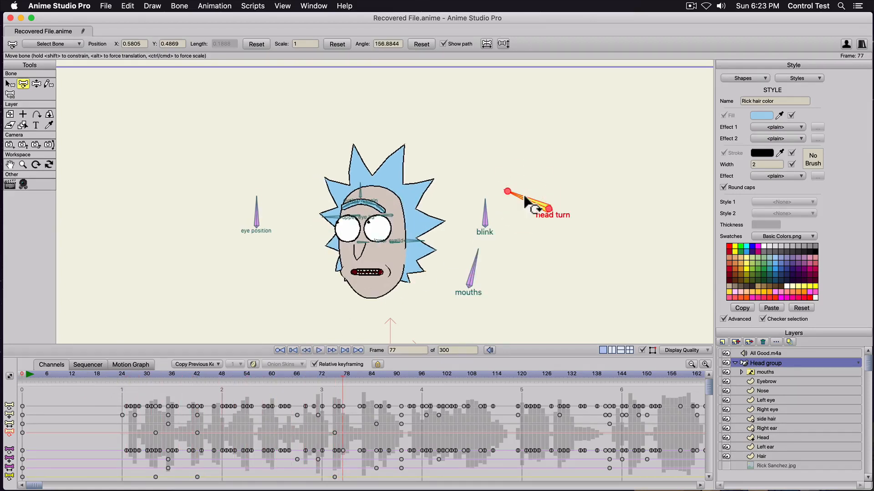
key("Right")
key("Right")
key("Right")
key("Right")
left_click_drag(524, 197, 601, 204)
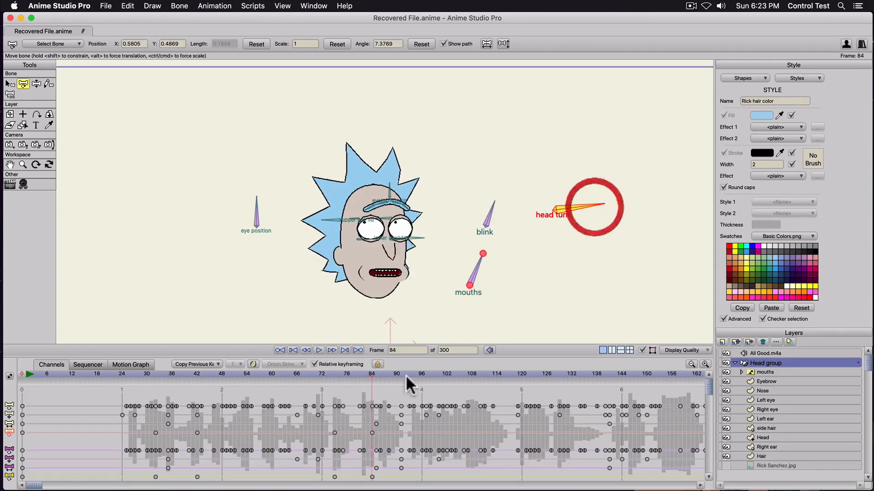
Hold the head turn bone's angle with a key at frame 135, and rotate it to about 102.8 degrees at frame 143.
left_click(512, 374)
key("space")
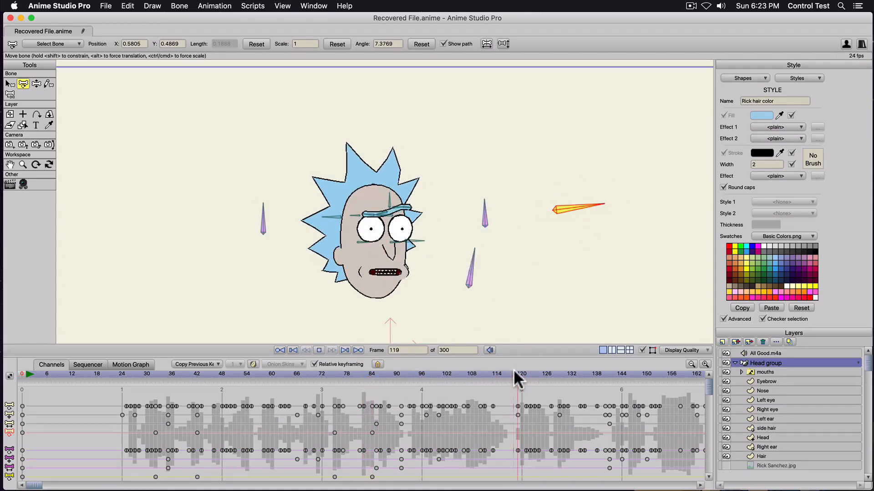
left_click(589, 208)
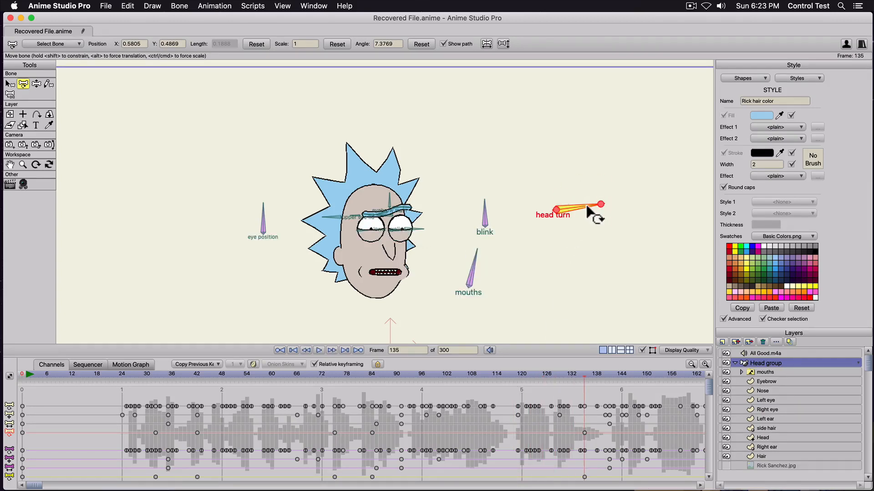
key("Right")
key("Right")
key("Right")
key("Right")
key("Right")
key("Right")
key("Right")
key("Right")
left_click_drag(584, 205, 540, 155)
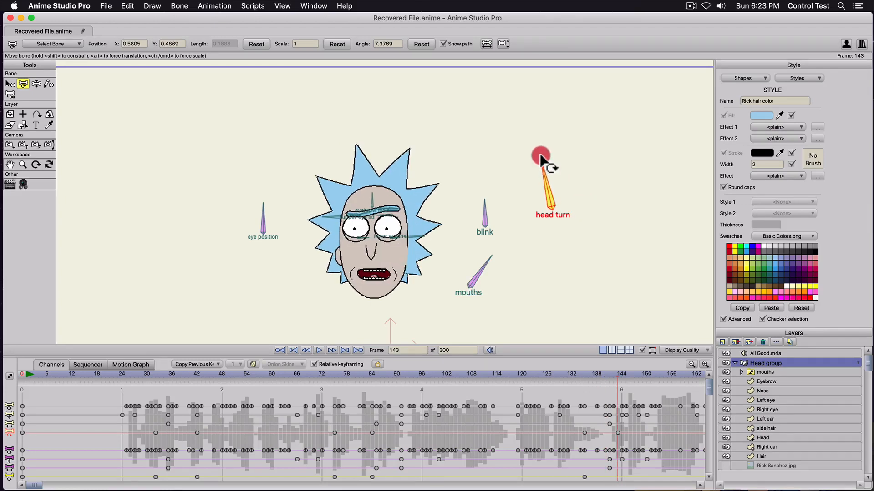
Play back the animation from frame 9 to review the head turns against the audio.
left_click(59, 375)
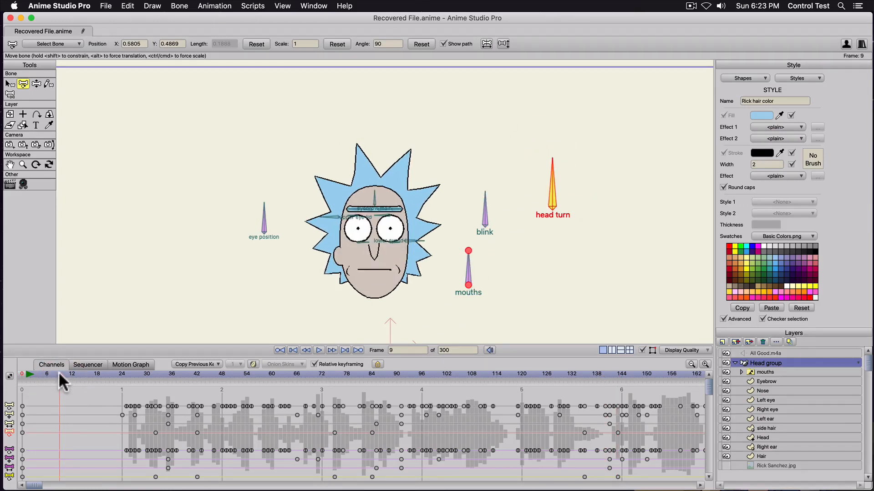
key("space")
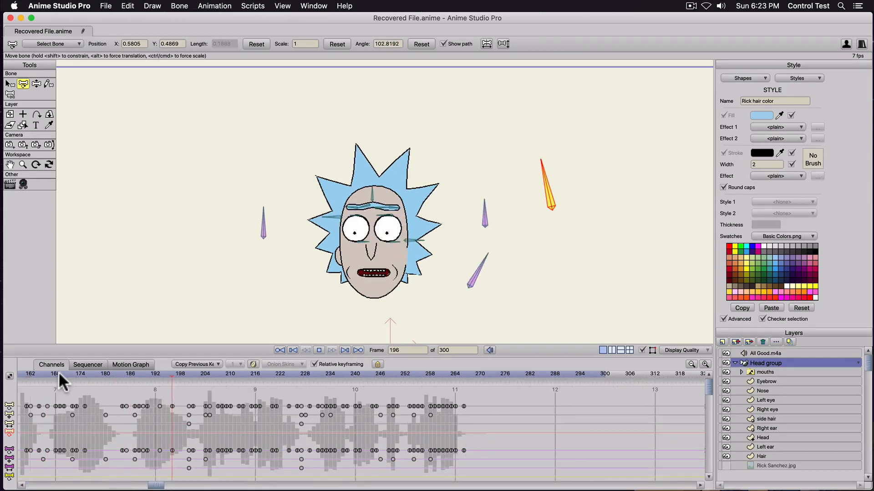
key("space")
left_click_drag(153, 486, 28, 486)
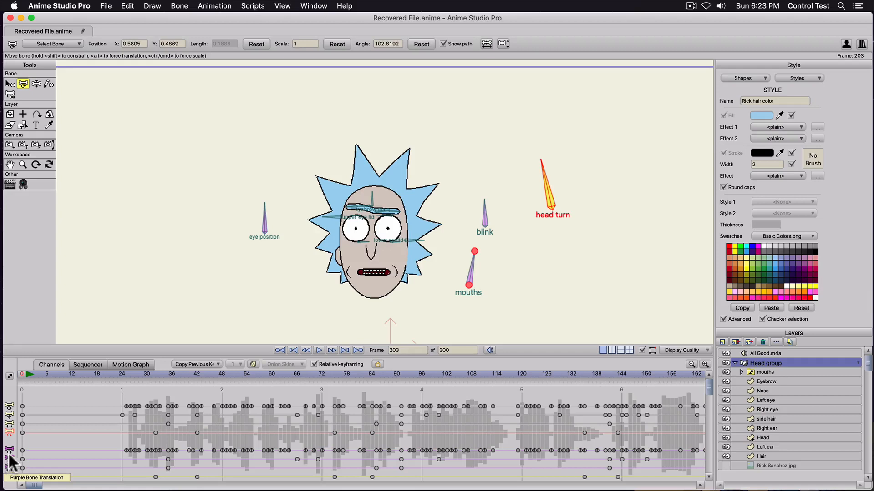
Open the masking options in the layer settings of the Right ear layer.
double_click(759, 428)
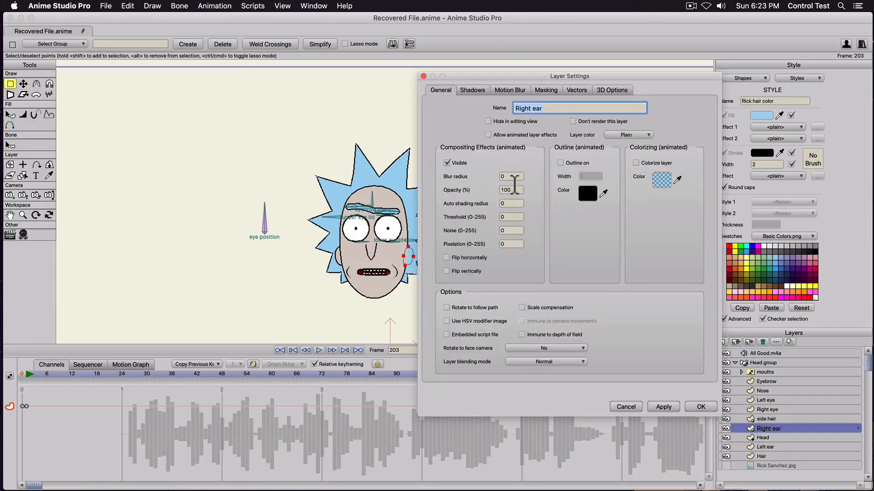
left_click(624, 406)
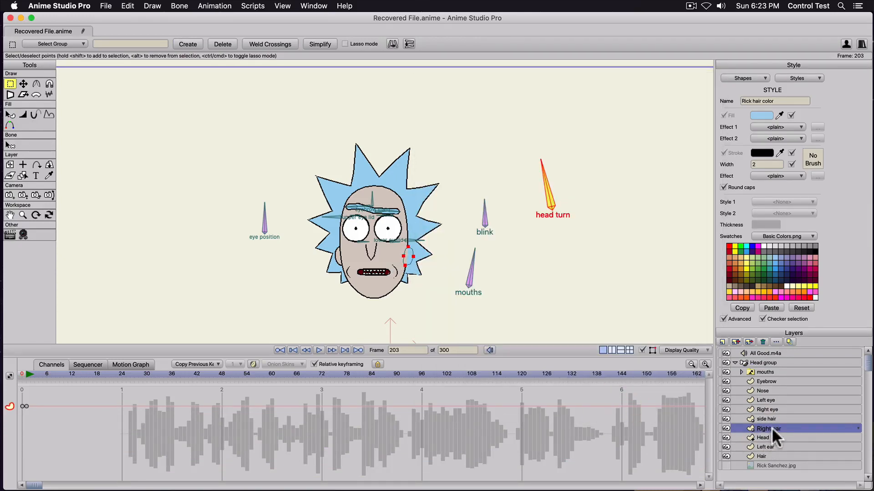
double_click(797, 427)
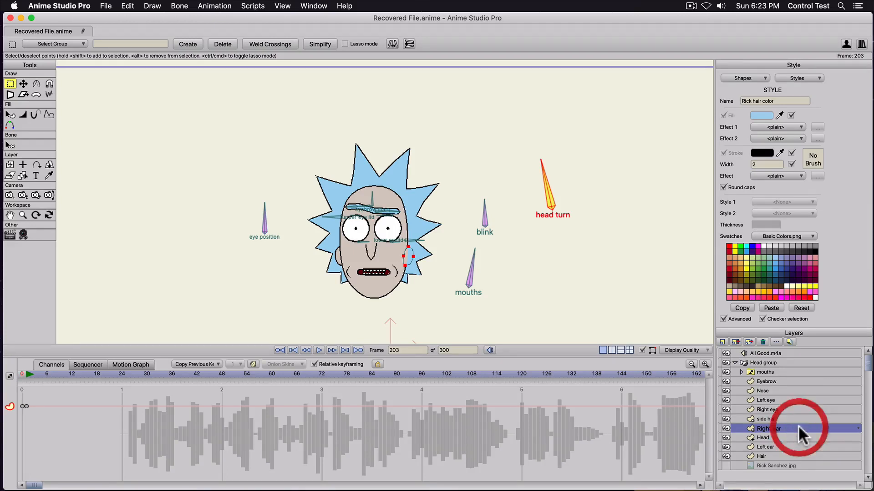
left_click(538, 90)
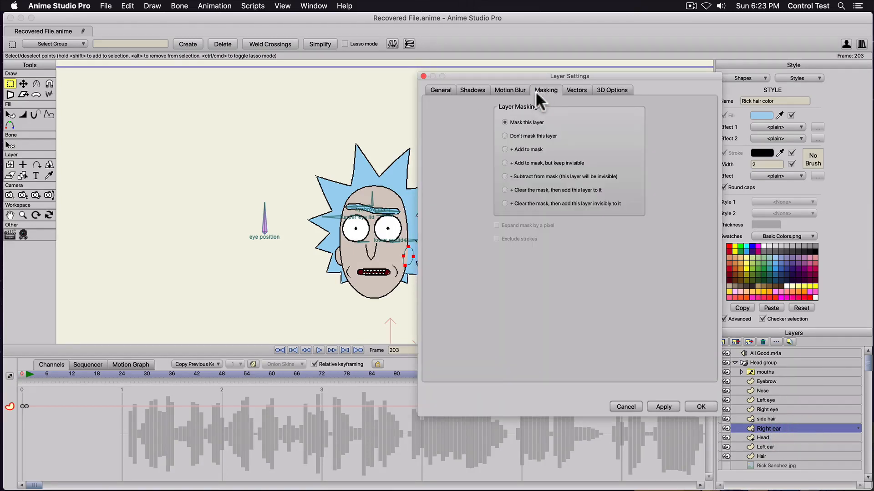
Accept the Right ear layer's masking settings and play the animation back from the start.
left_click(701, 406)
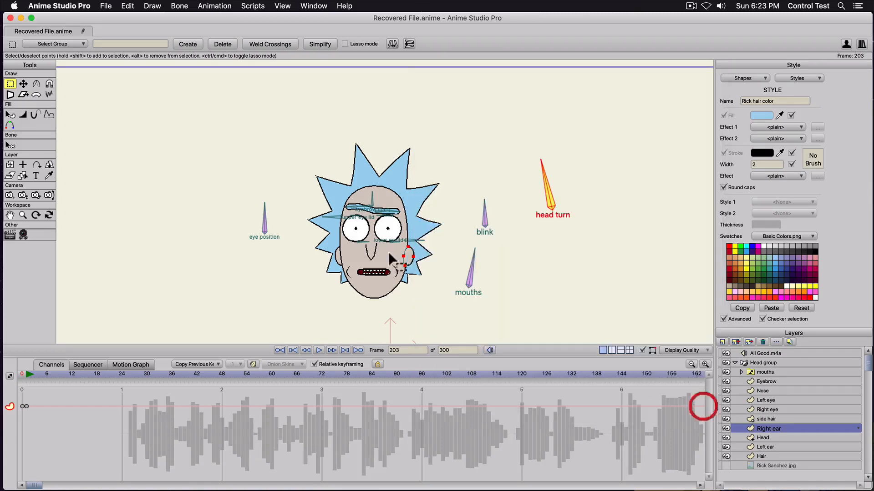
left_click(24, 373)
key("space")
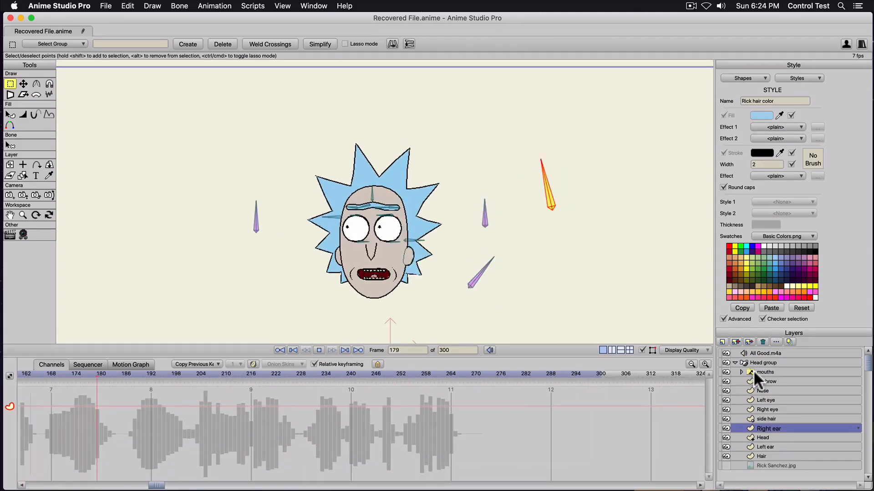
left_click(319, 350)
left_click_drag(155, 486, 4, 460)
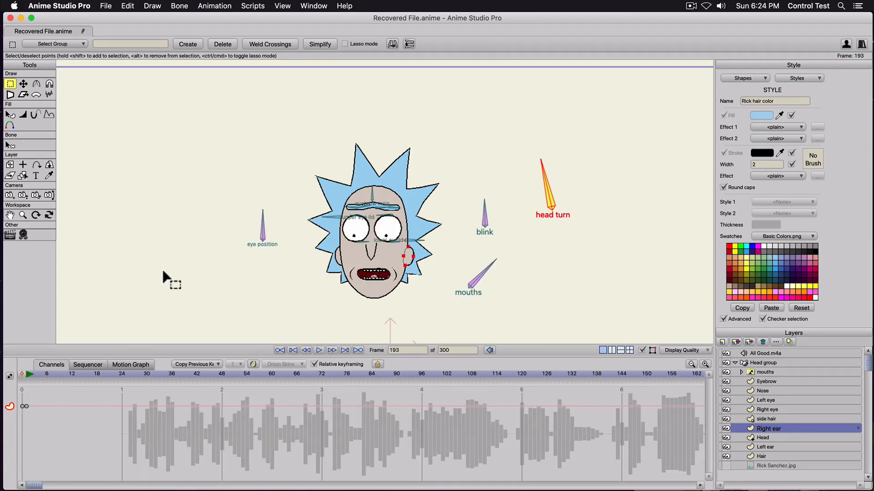
Delete the keyframes in the Right ear layer's timeline channel and return to frame 0.
left_click(9, 407)
key("Delete")
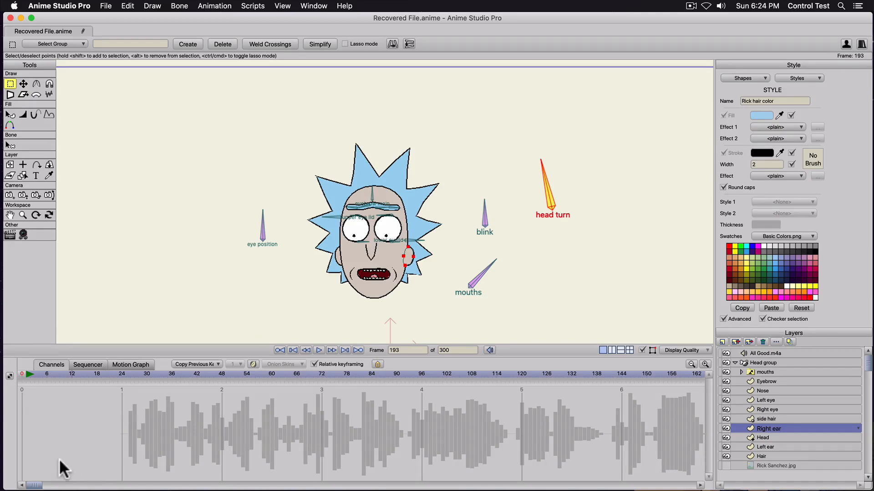
left_click(21, 374)
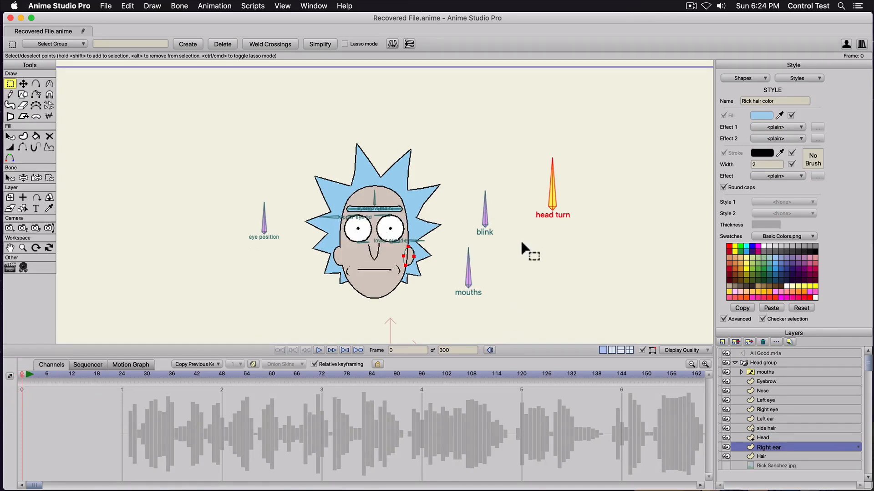
In the Head group, draw a separate horizontal bone about 0.17 long above the head turn bone and set its bone strength to 0.
key("b")
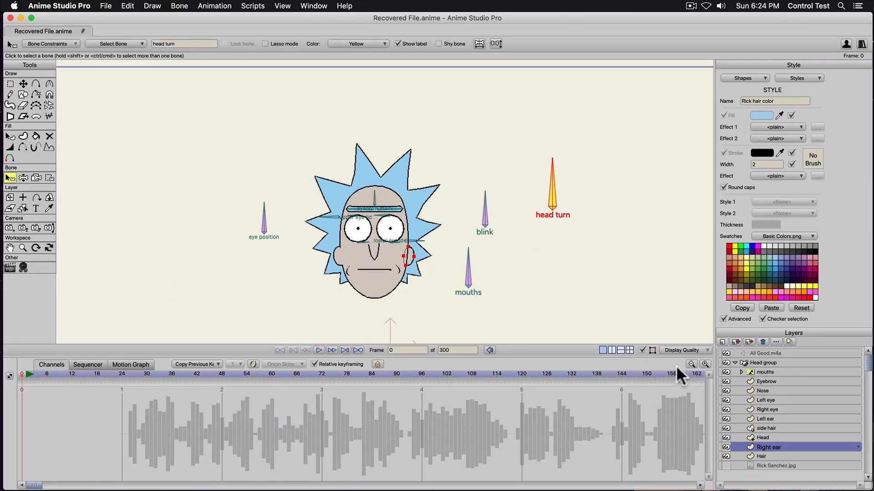
left_click(763, 363)
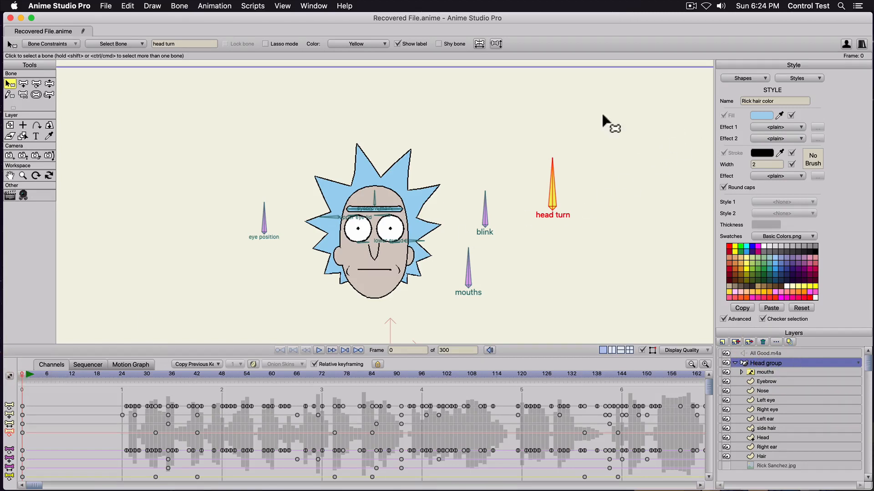
left_click(567, 133)
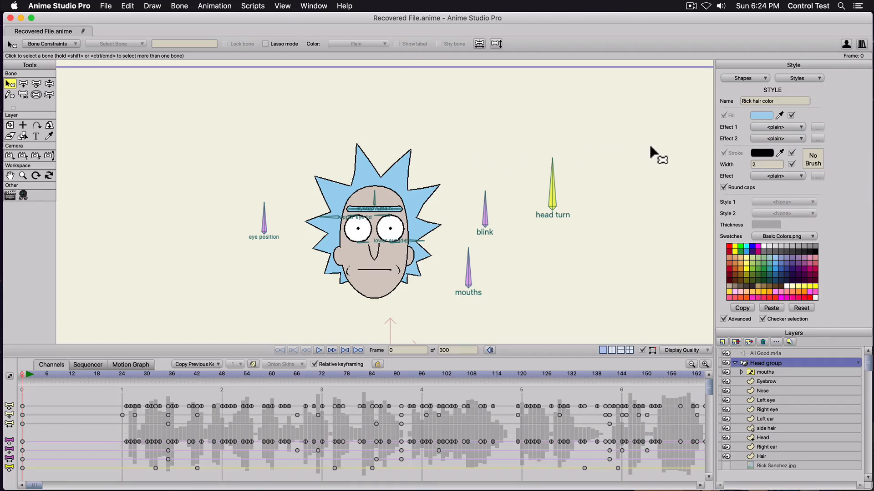
key("a")
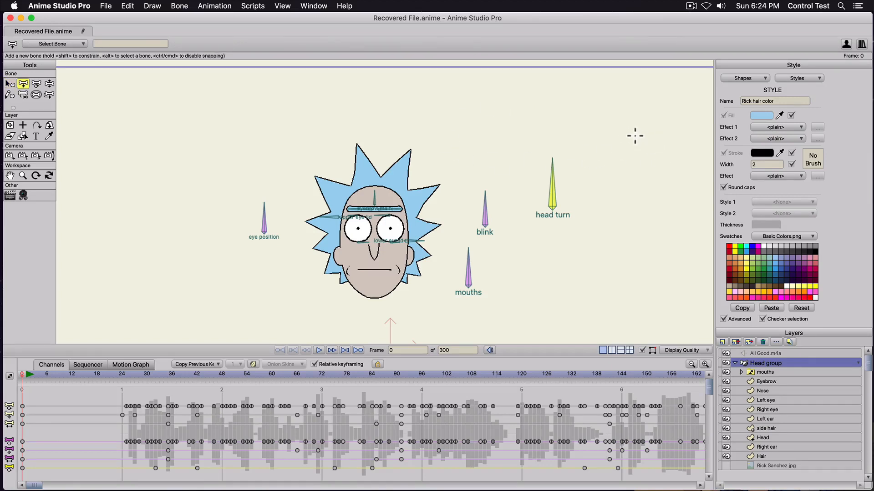
left_click_drag(634, 135, 584, 136)
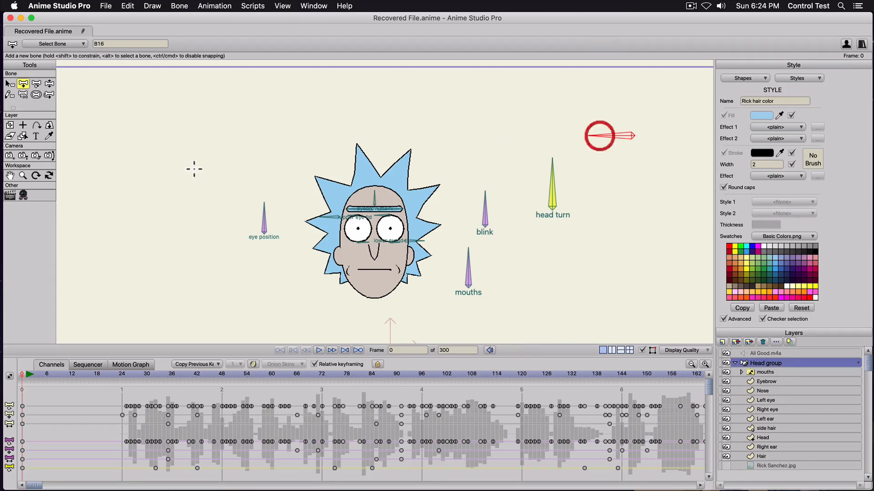
left_click(36, 94)
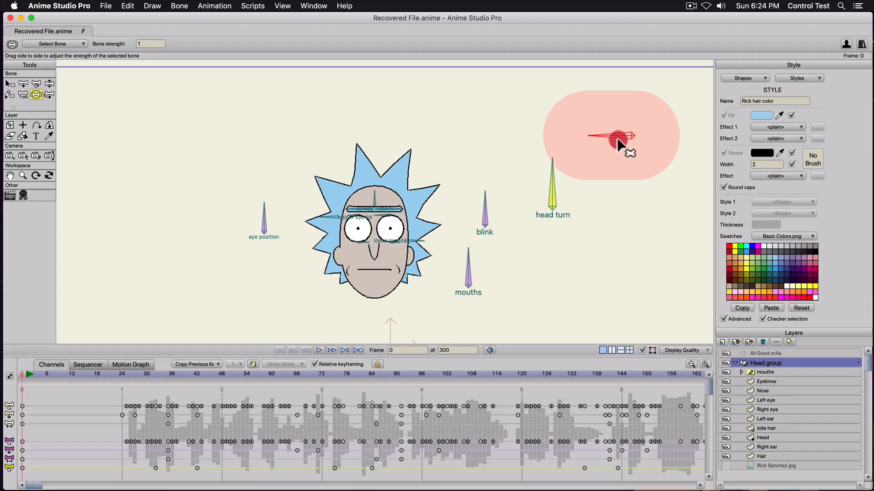
left_click_drag(619, 136, 522, 142)
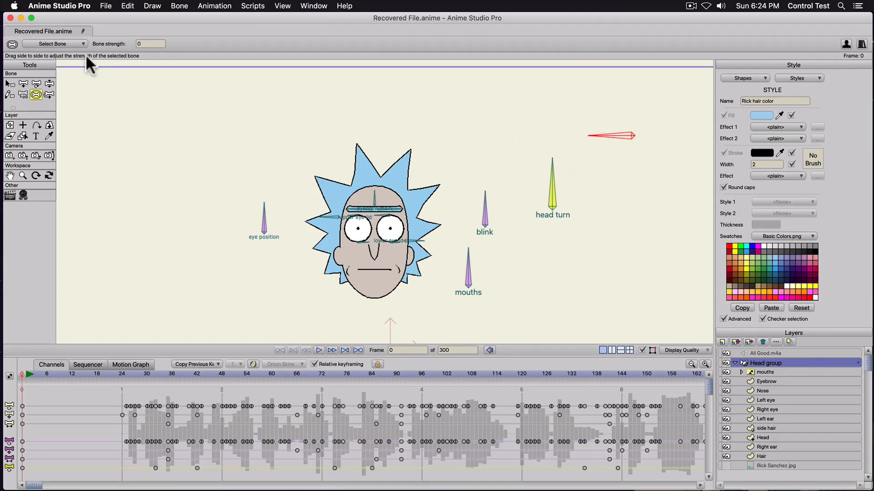
Name the new bone "head tilt", show its label and set its color to Yellow.
key("z")
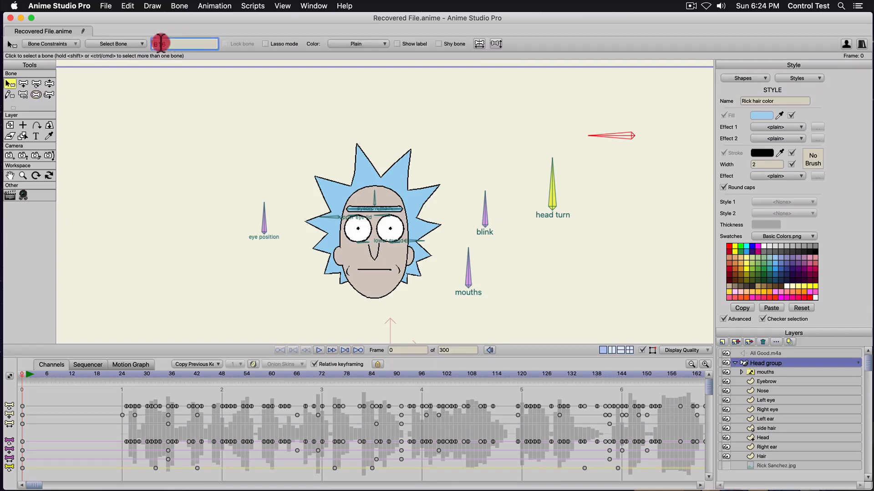
type("head tilt")
left_click(397, 42)
left_click(362, 44)
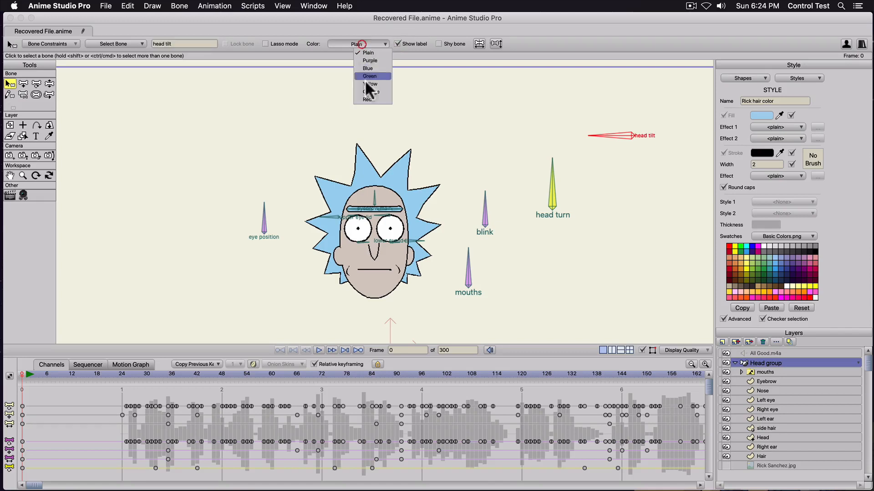
left_click(369, 85)
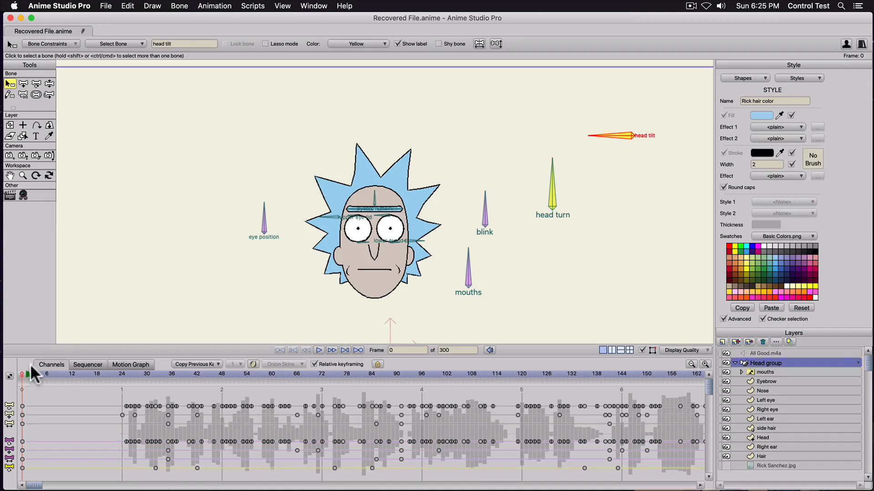
Create a new action named "head tilt" for the head tilt bone, keeping the Actions window clear of the bone.
left_click(313, 6)
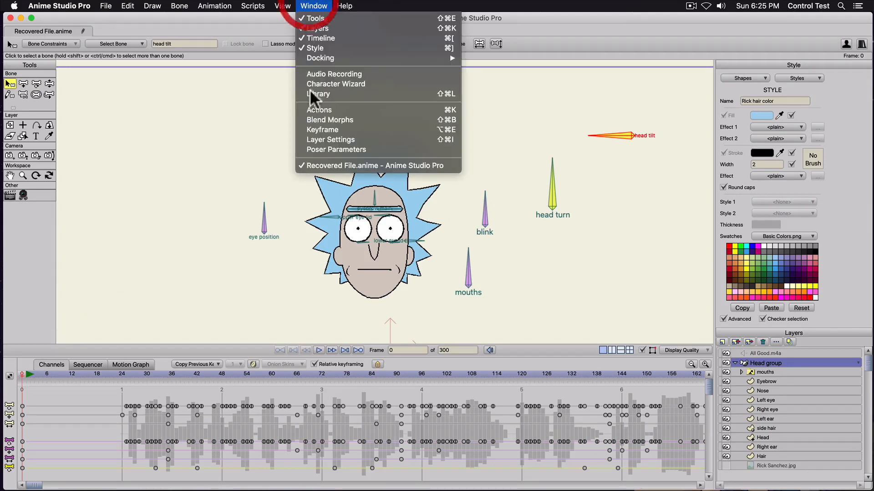
left_click(310, 111)
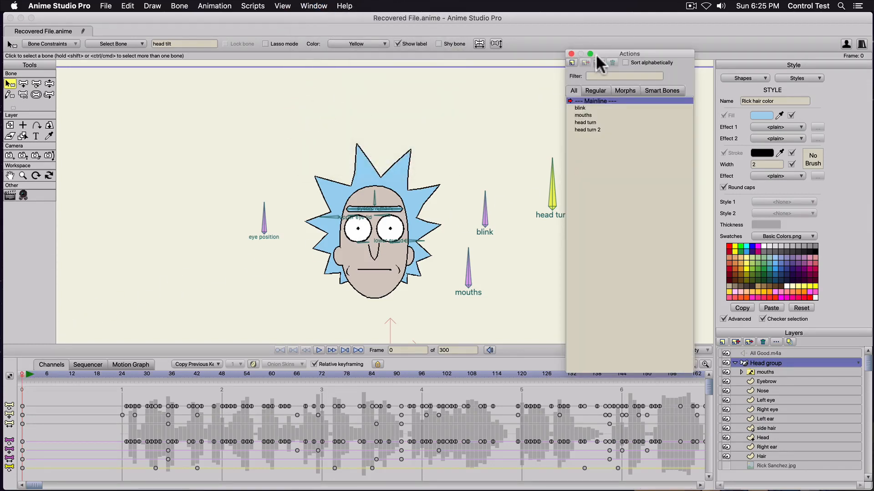
left_click_drag(608, 54, 605, 138)
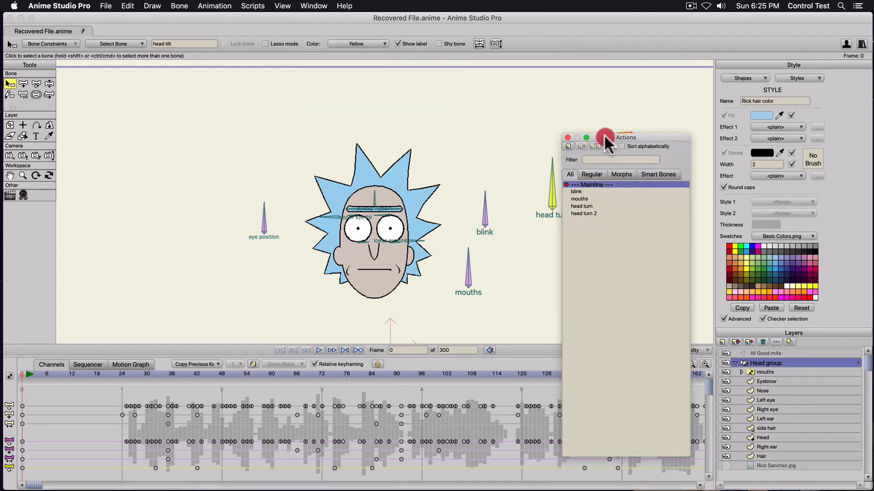
left_click(657, 173)
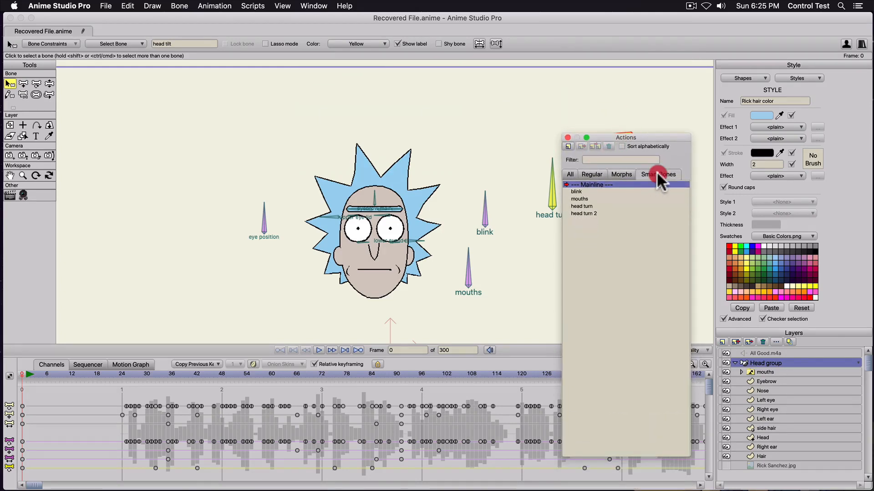
left_click(568, 146)
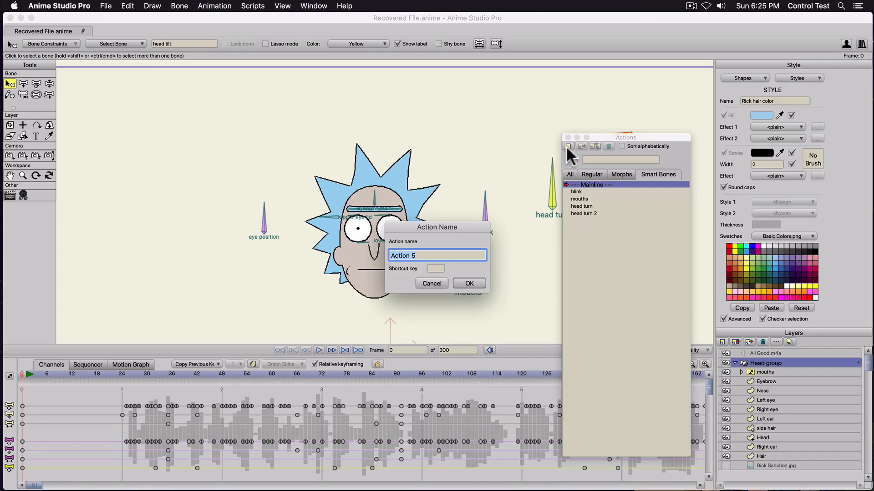
type("head tilt")
key("Return")
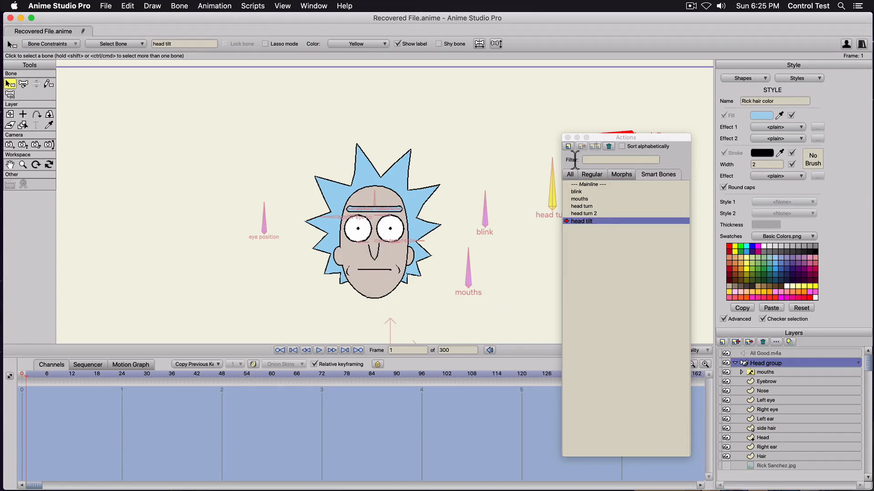
left_click_drag(620, 138, 621, 177)
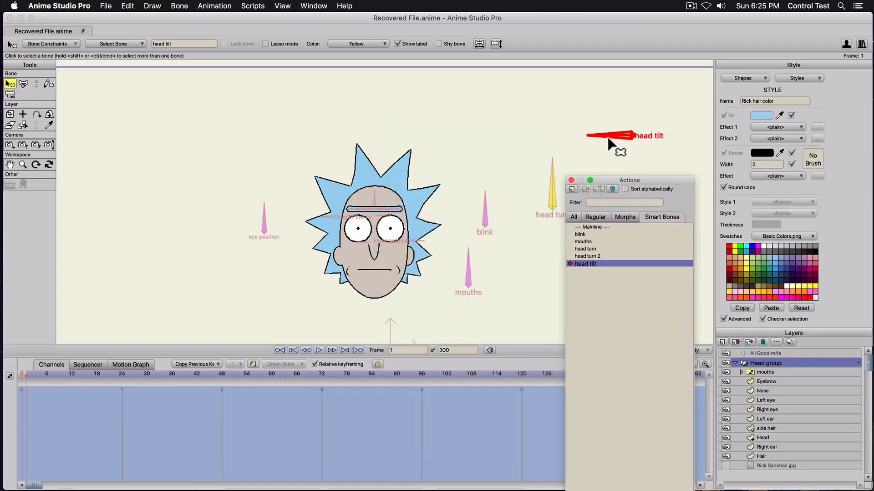
Rotate the head tilt bone upright to a 90° angle on frame 1 of the head tilt action.
left_click(612, 128)
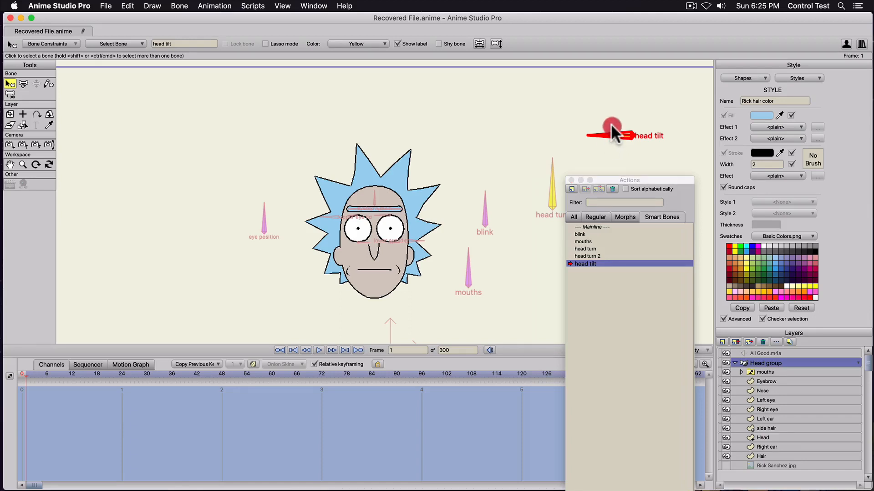
key("t")
left_click_drag(612, 130, 640, 114)
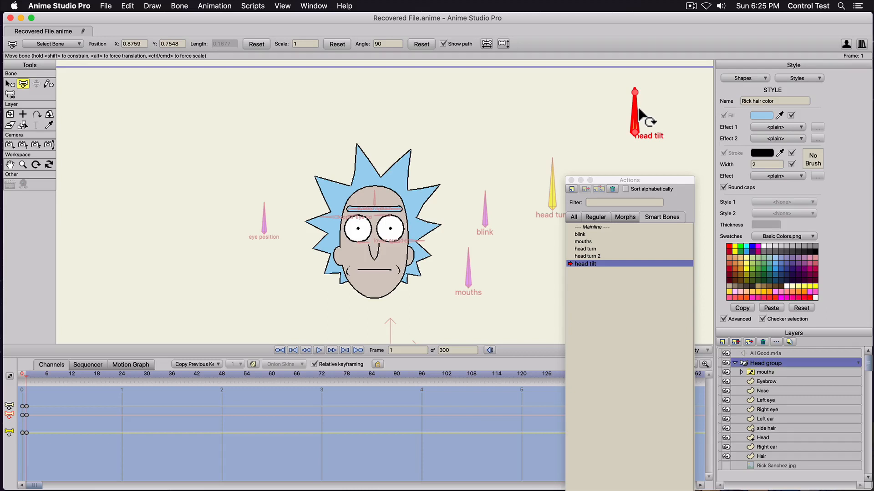
left_click_drag(608, 177, 610, 159)
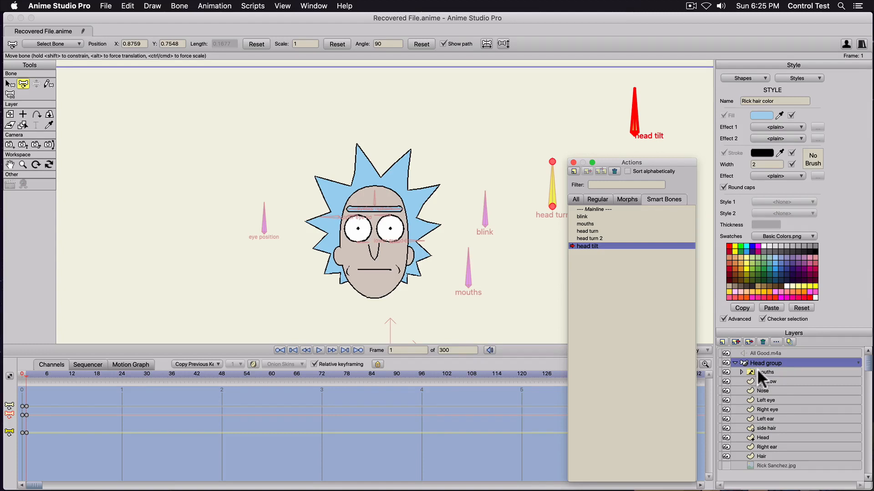
Select all points of the Head layer and place its origin near the mouth, at about X -0.0564, Y 0.2570.
left_click(767, 438)
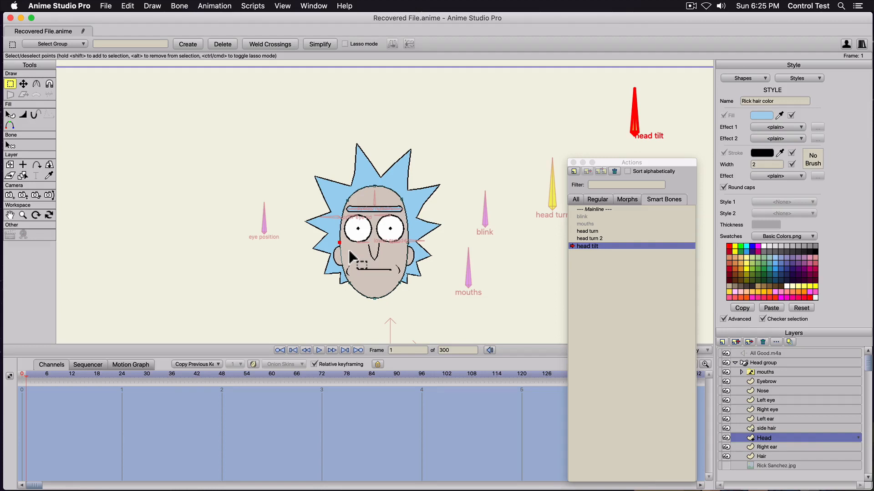
key("super+a")
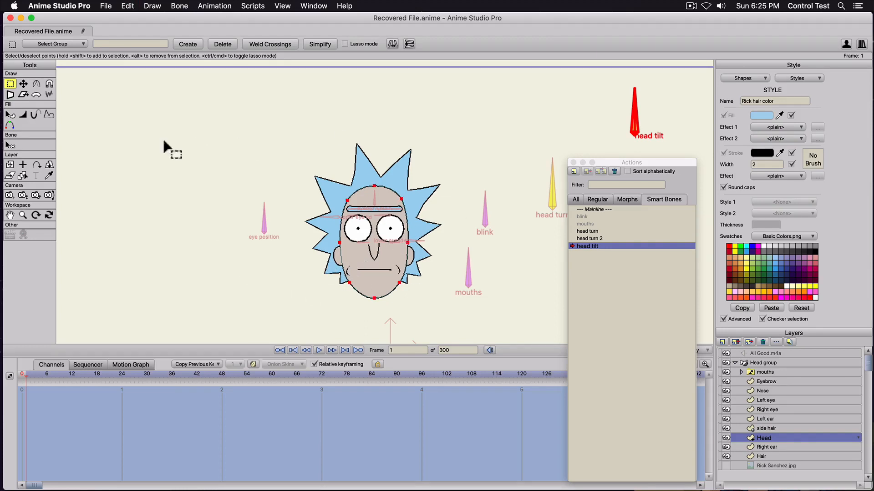
left_click(21, 165)
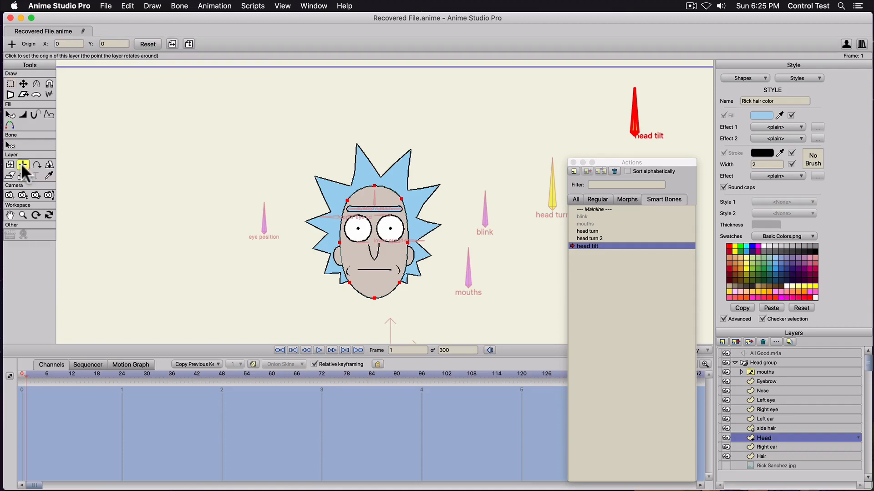
left_click(374, 275)
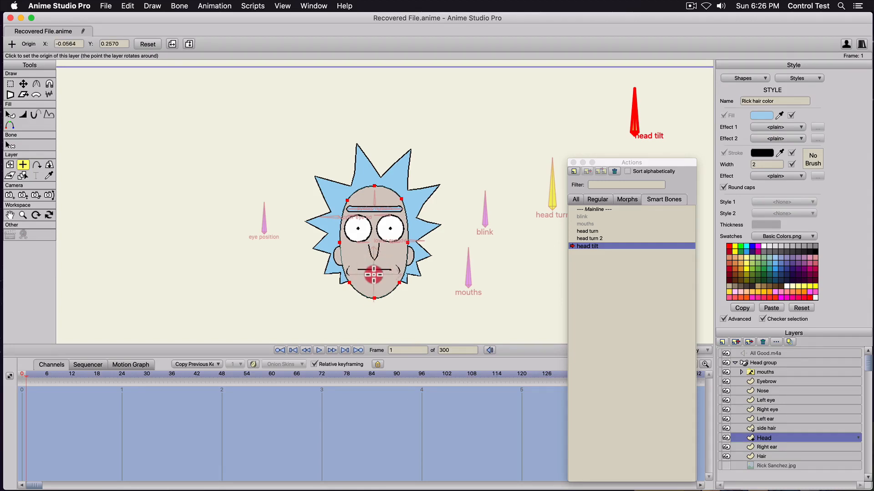
Squash the Head layer vertically to a Y scale of about 0.9127 on frame 1 of the head tilt action.
left_click(10, 165)
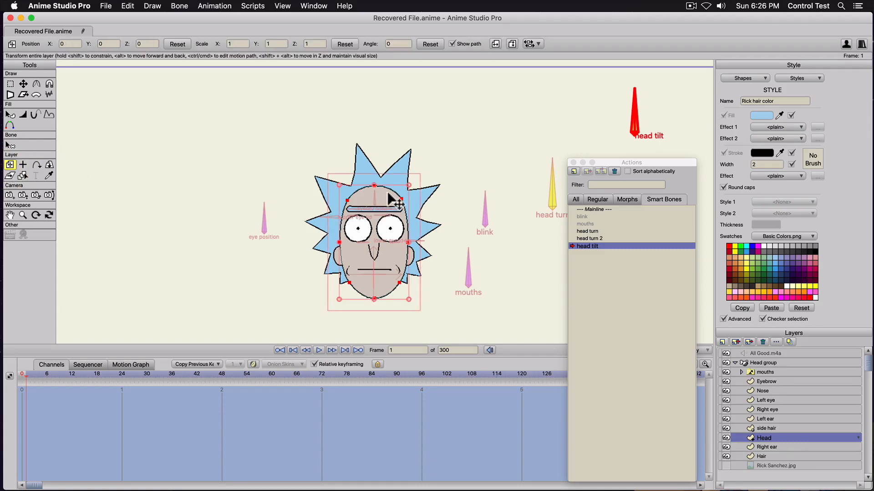
left_click_drag(374, 185, 369, 187)
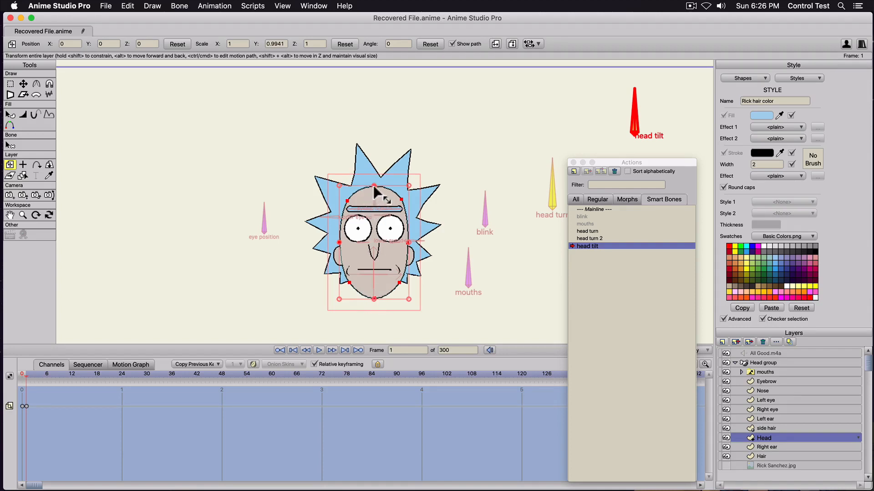
left_click_drag(373, 186, 372, 193)
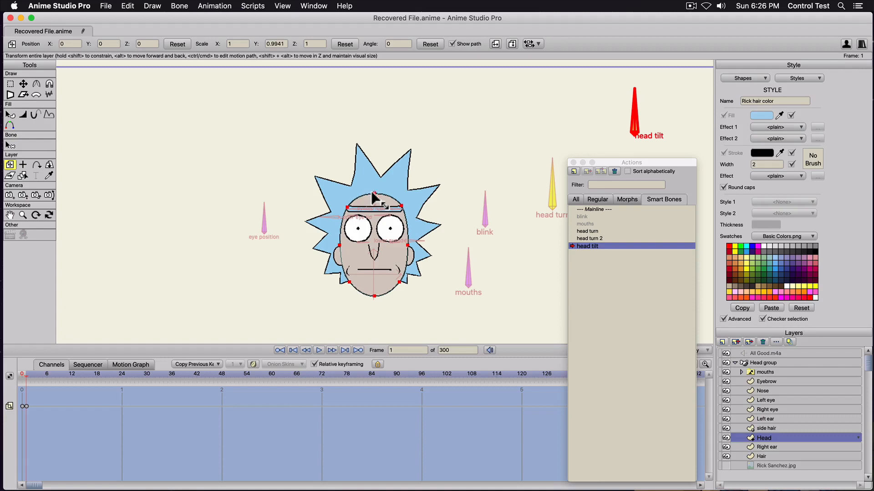
left_click(371, 193)
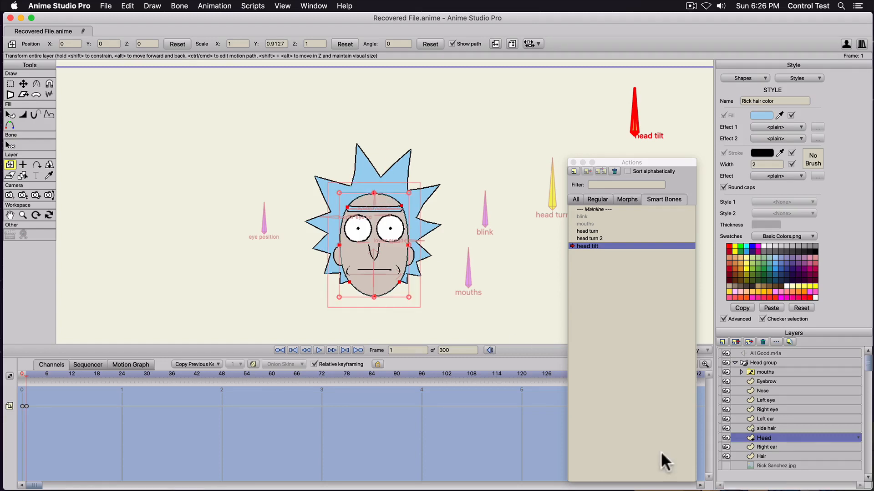
Place the Hair layer's origin at the mouth and squash the layer vertically to a Y scale of about 0.8984.
left_click(769, 455)
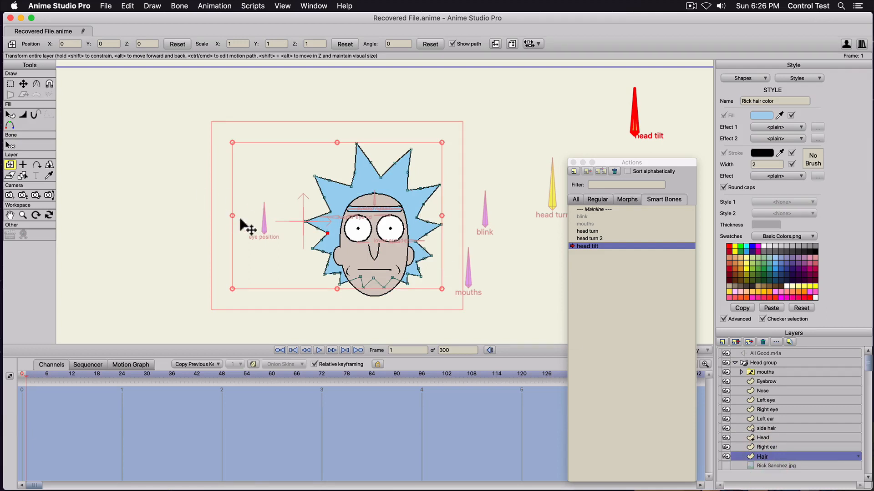
left_click(21, 164)
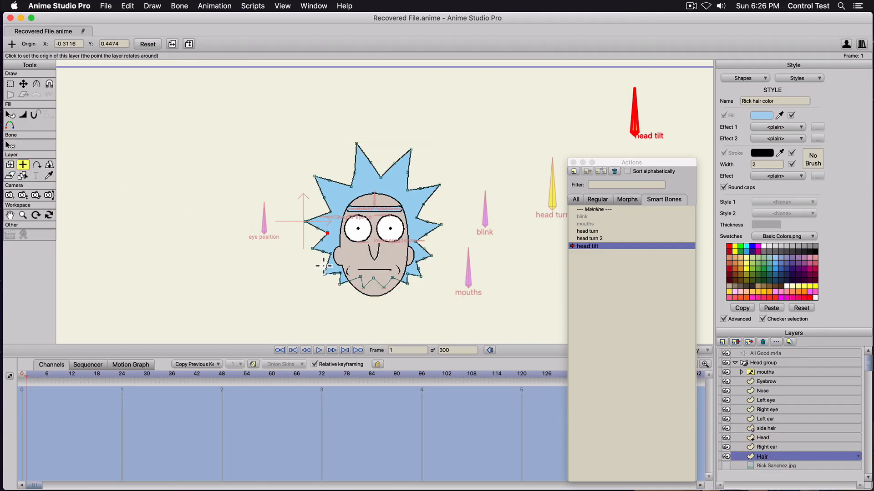
left_click(374, 275)
left_click(10, 165)
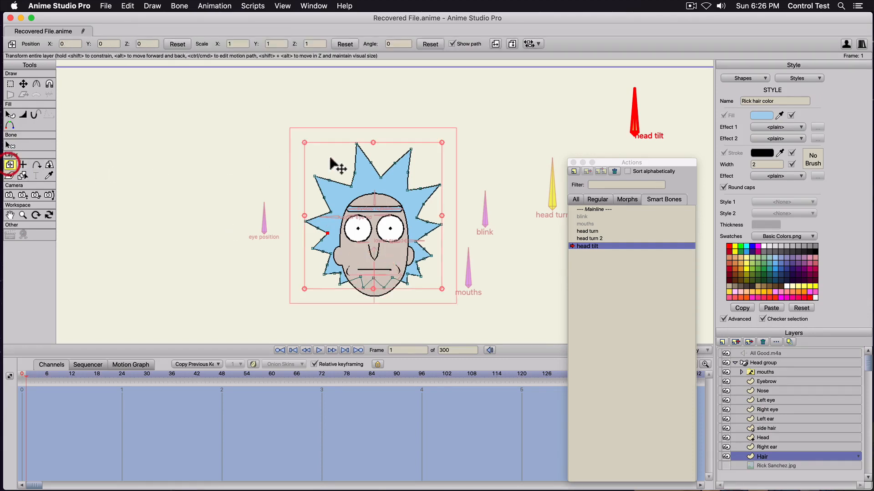
left_click_drag(373, 144, 372, 155)
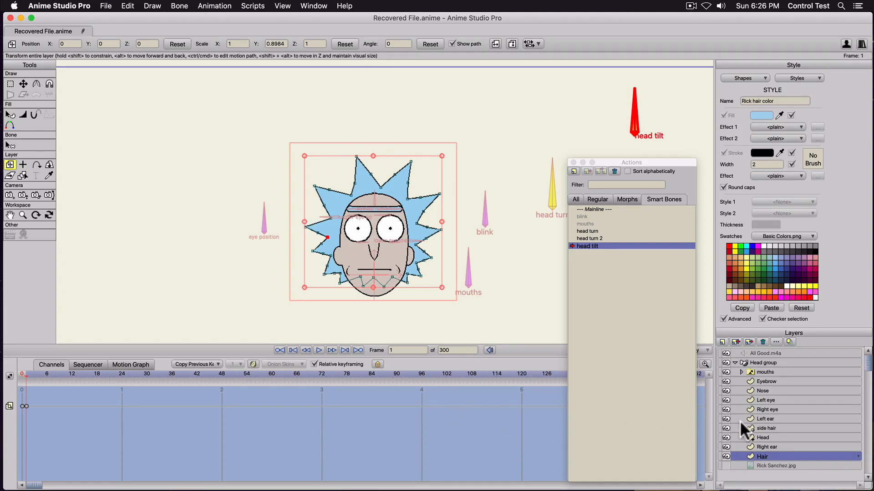
Flip the Nose layer upside down by scaling it vertically to a Y scale of about -0.7804.
left_click(764, 389)
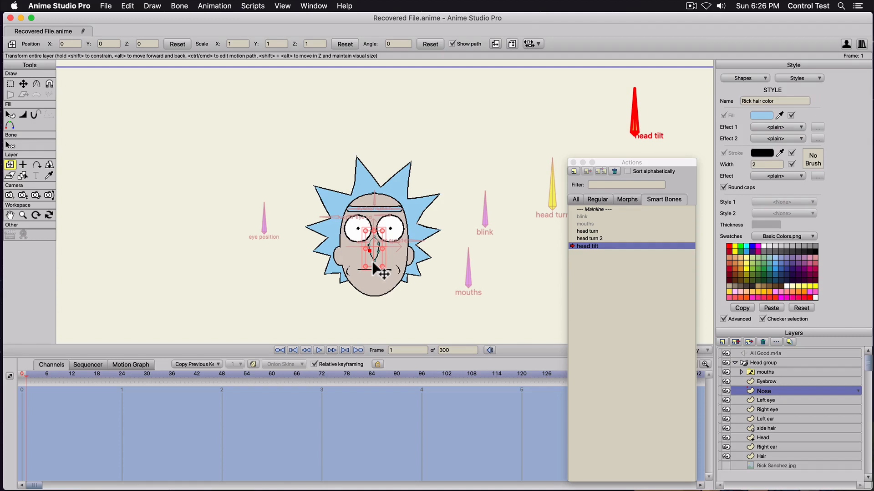
left_click_drag(372, 265, 371, 230)
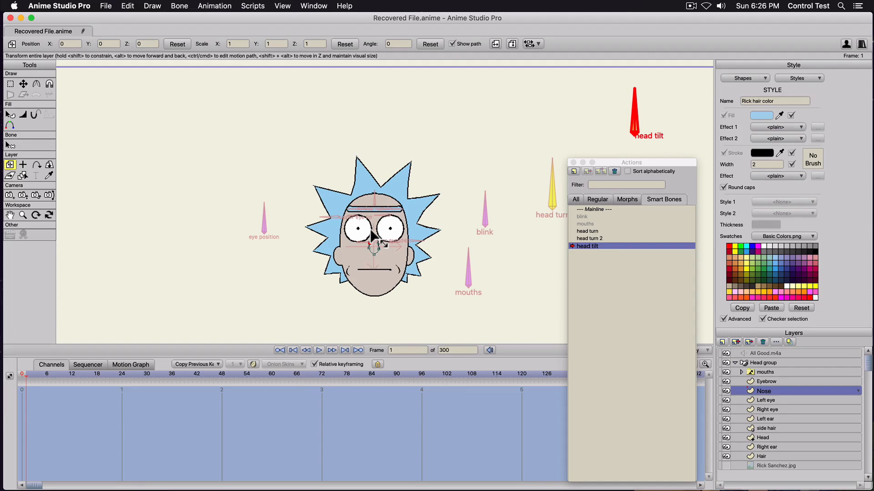
left_click_drag(371, 230, 370, 229)
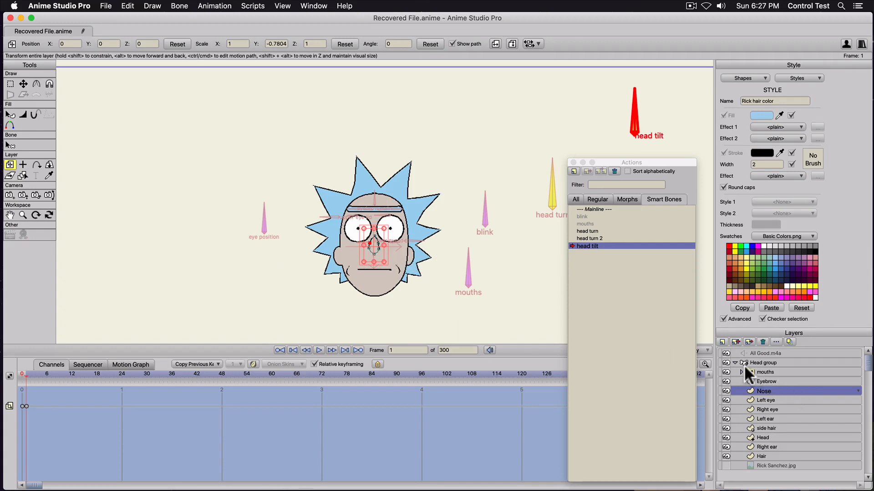
Center the mouths layer's origin on the mouth and raise the layer to a Y position of about 0.0336.
left_click(754, 371)
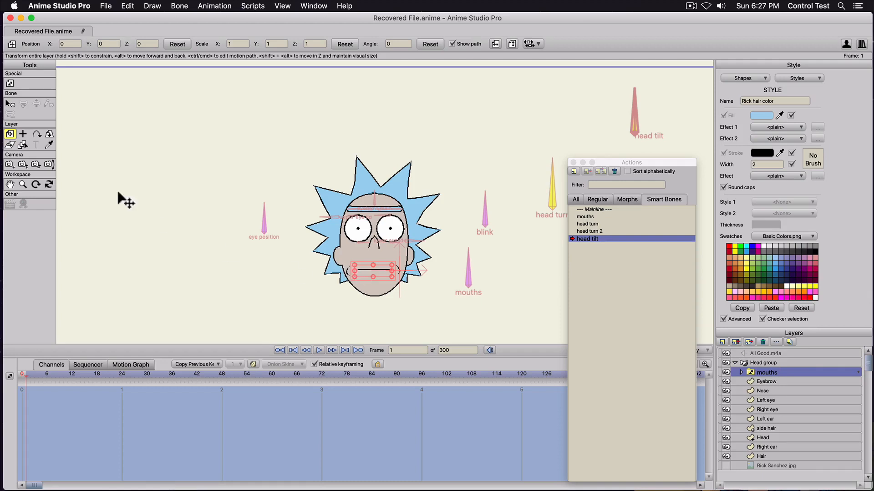
left_click(23, 134)
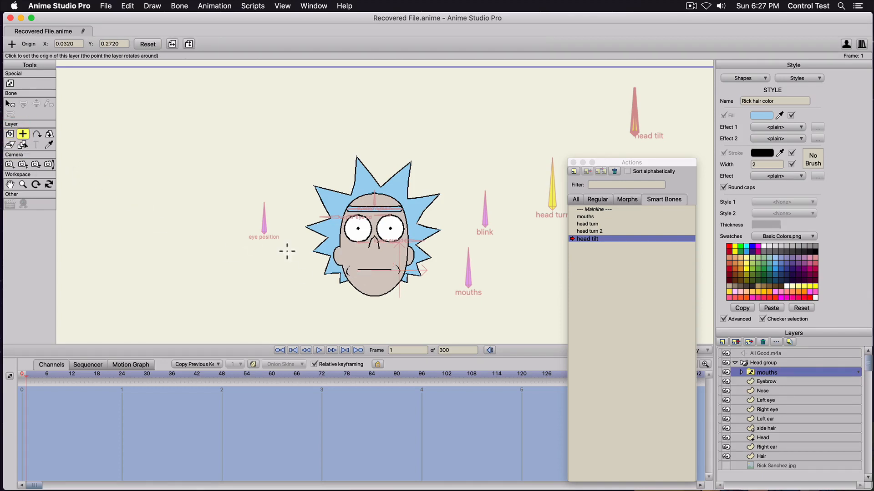
left_click(375, 271)
left_click(10, 134)
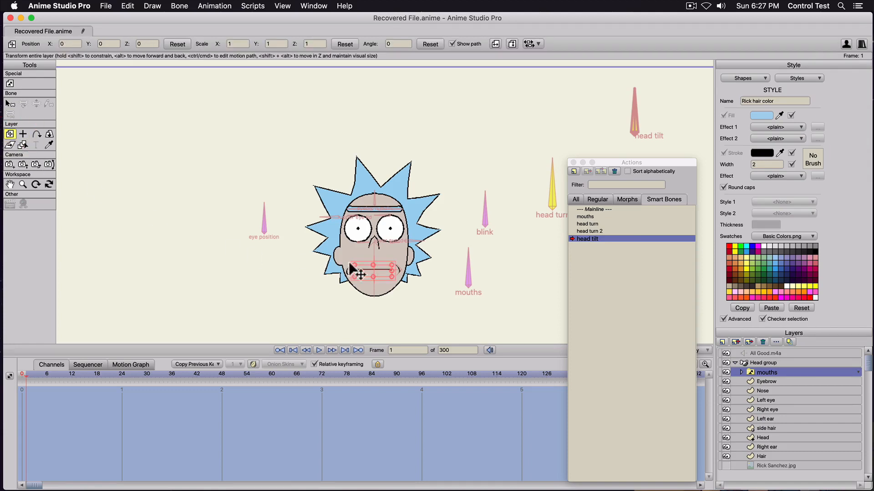
left_click_drag(372, 264, 370, 260)
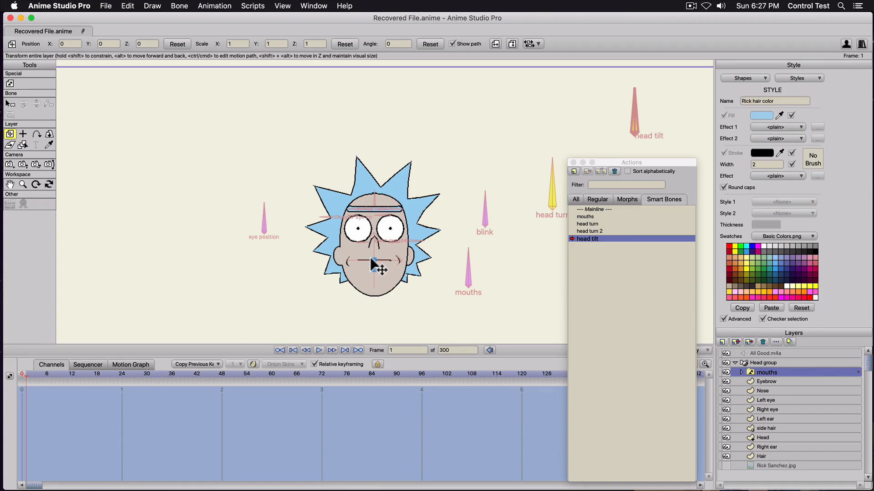
left_click_drag(371, 257, 370, 258)
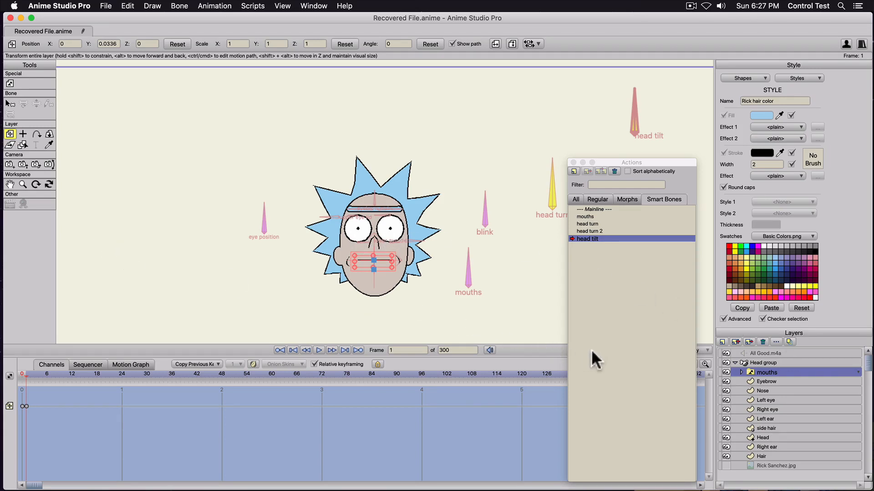
In the Head group, lower the eyebrow main bone slightly to a Y position of about 0.4924.
left_click(753, 362)
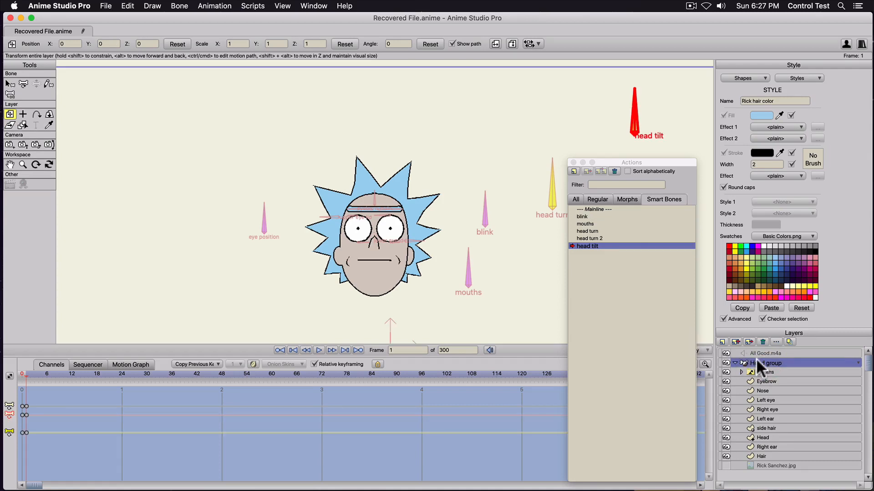
key("t")
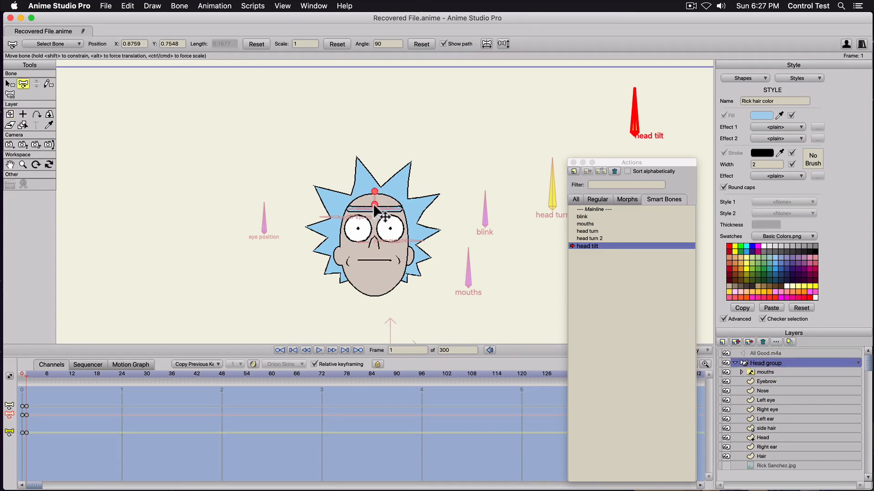
left_click(373, 206)
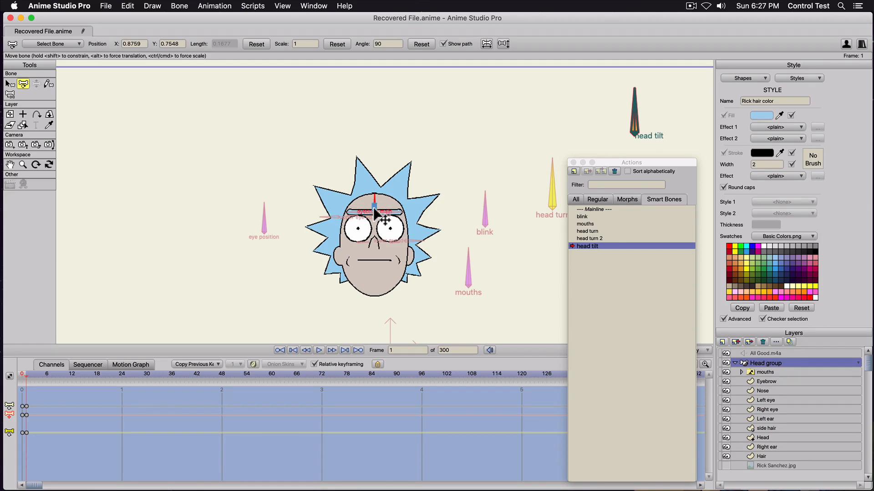
left_click(374, 210)
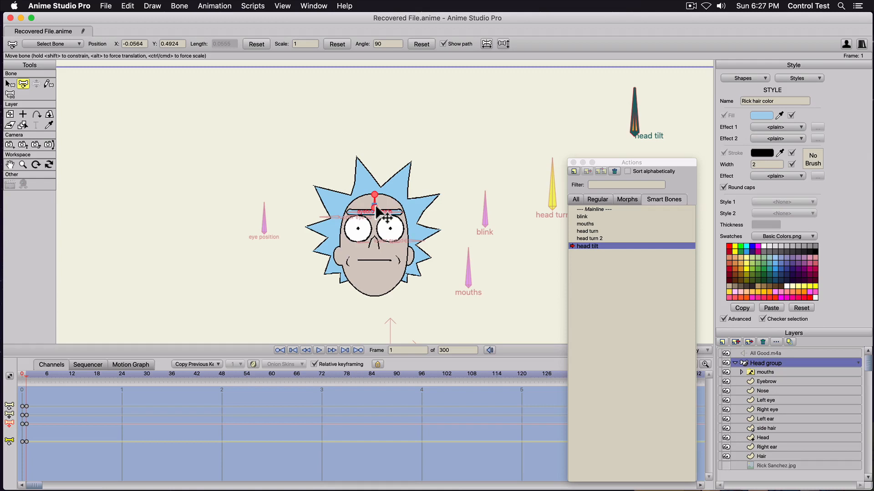
Raise the points of the Left ear and Right ear layers to a Y position of about 0.3353.
left_click(760, 418)
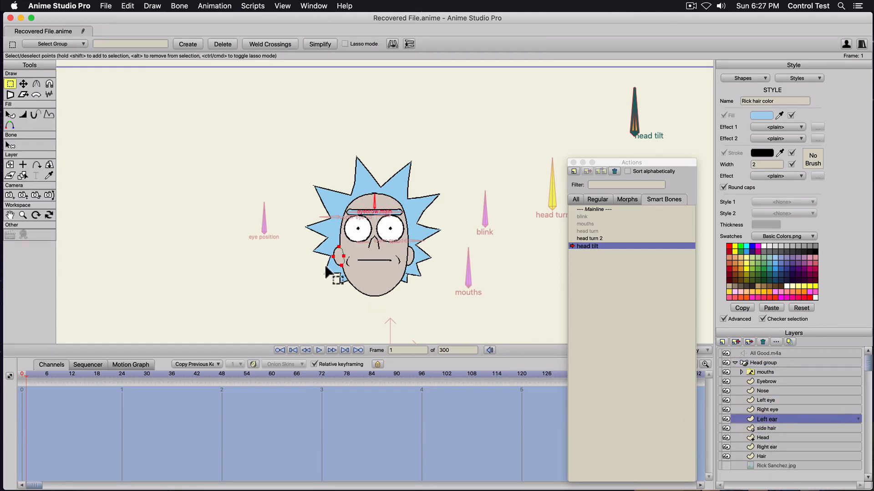
key("t")
left_click_drag(337, 261, 335, 253)
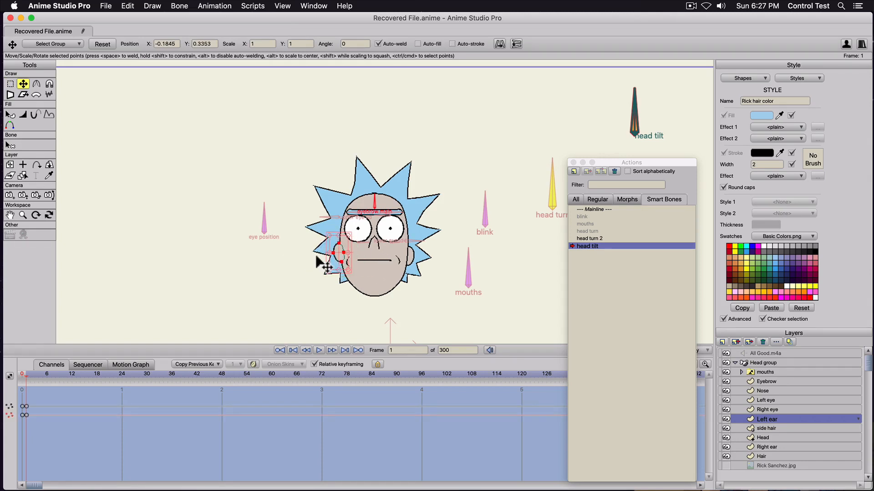
left_click(762, 446)
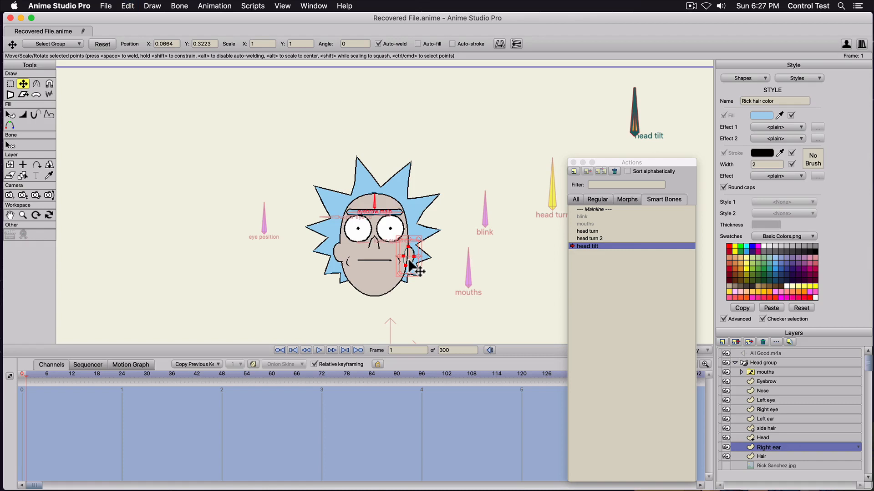
left_click_drag(412, 256, 410, 253)
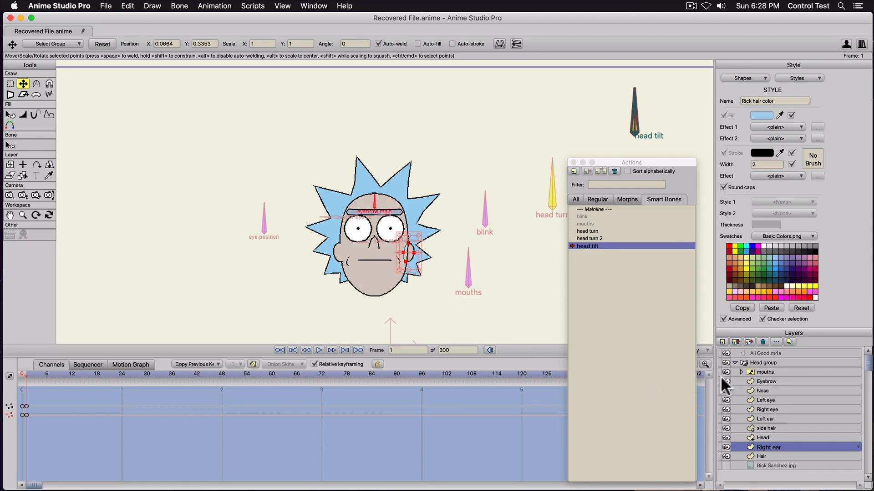
Select the pupil points of the Left eye layer and raise them to a Y position of about 0.4465.
left_click(757, 397)
scroll(318, 259, "up", 1)
scroll(318, 261, "up", 1)
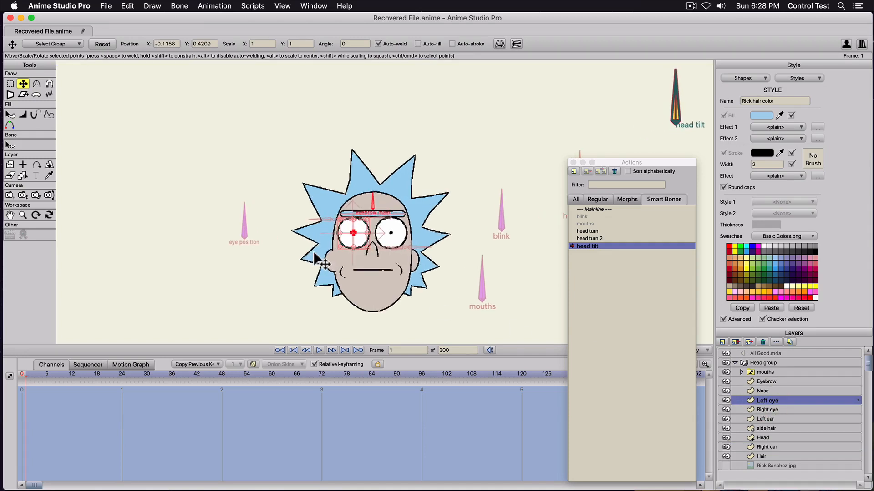
key("g")
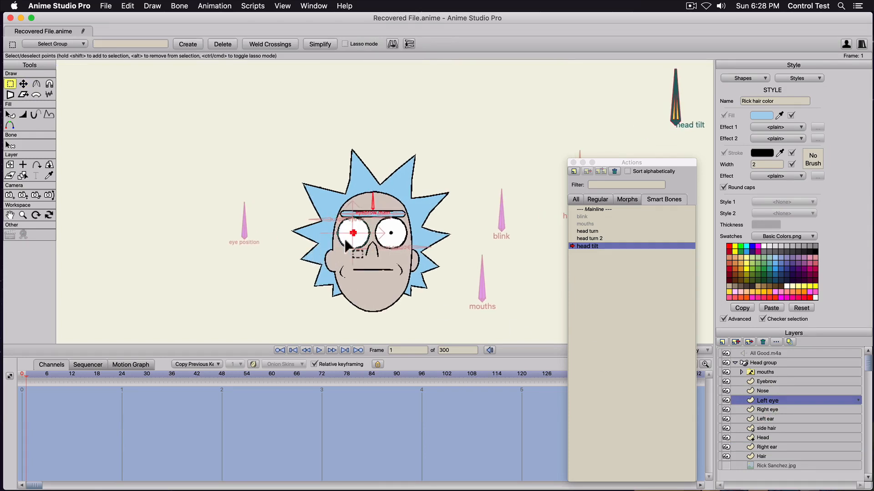
left_click_drag(345, 237, 354, 222)
key("t")
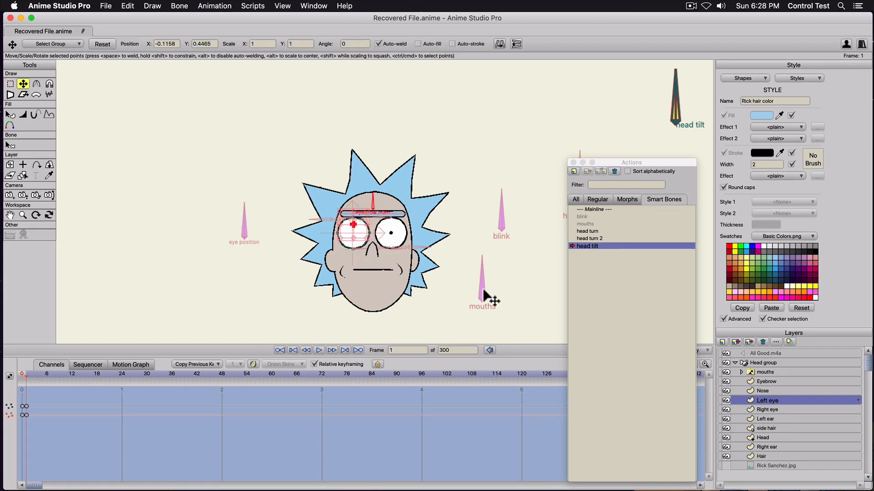
Raise the Right eye layer's pupil points to match the other pupil, at a Y position of about 0.4465.
left_click(769, 408)
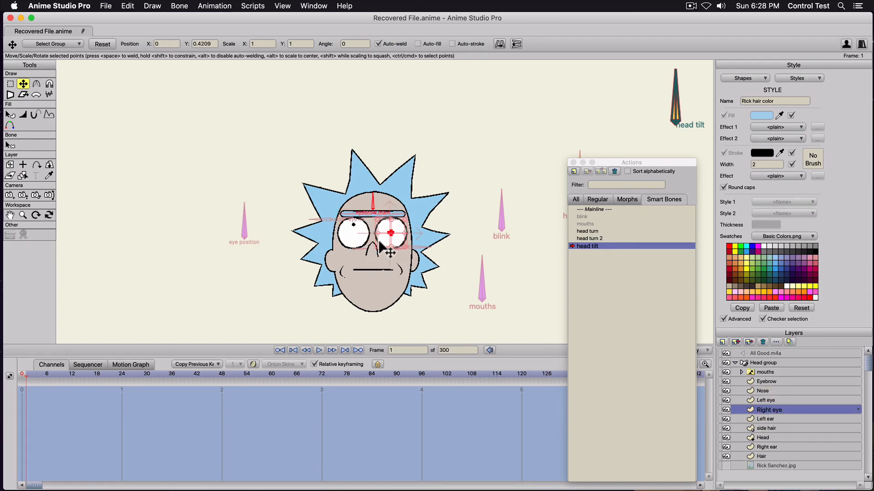
key("g")
left_click_drag(381, 248, 391, 223)
key("t")
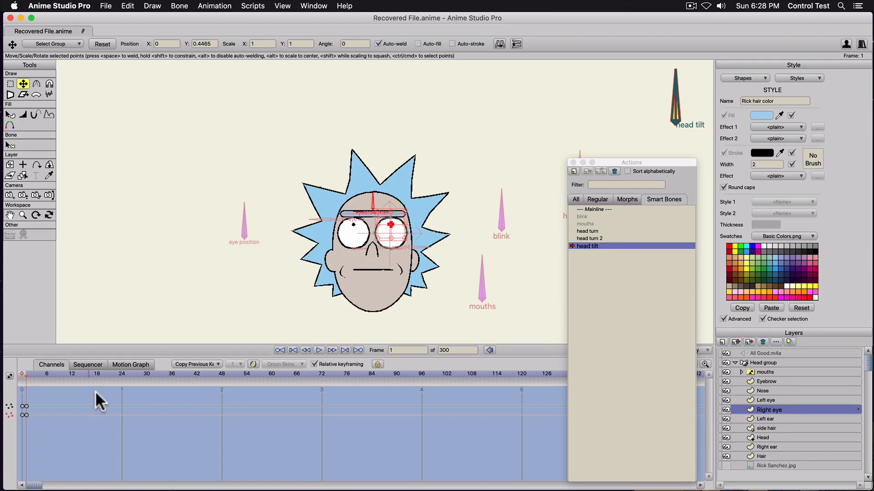
Return to the Mainline and test the Head group's head turn and head tilt bones by rotating both on frame 11.
left_click(595, 209)
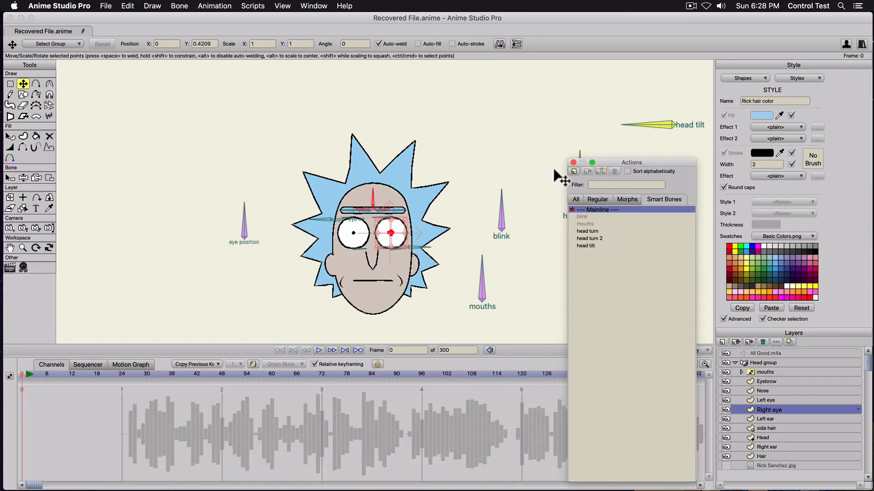
left_click(572, 163)
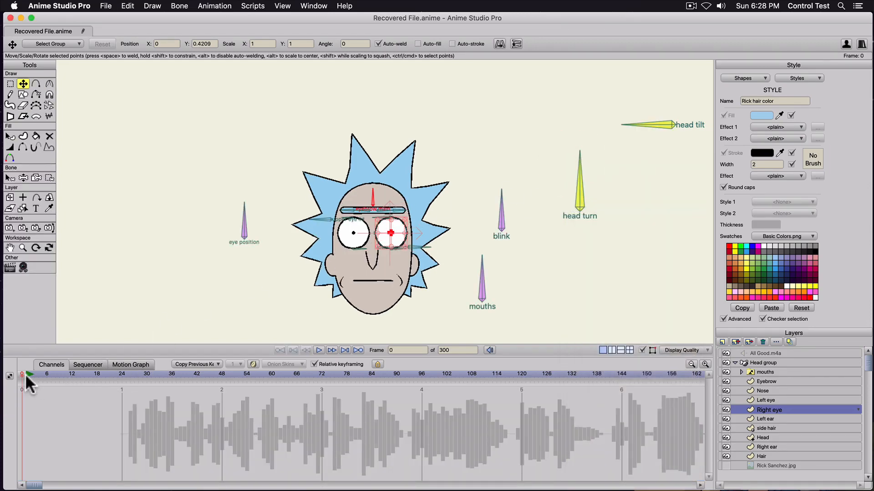
left_click_drag(26, 374, 67, 374)
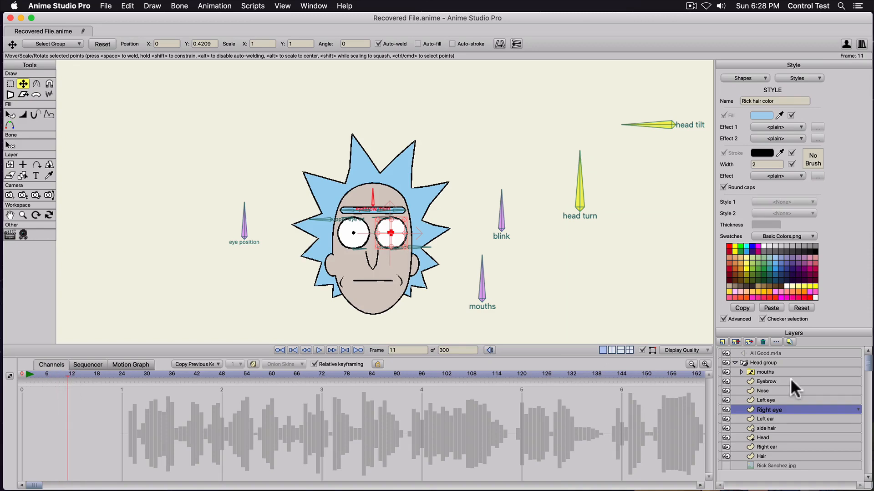
left_click(769, 362)
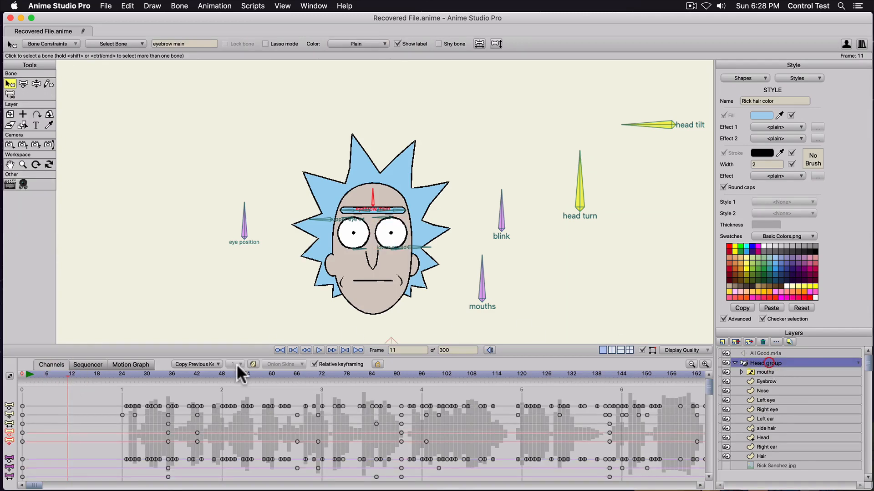
left_click(538, 231)
left_click_drag(581, 184, 569, 156)
left_click_drag(628, 125, 665, 66)
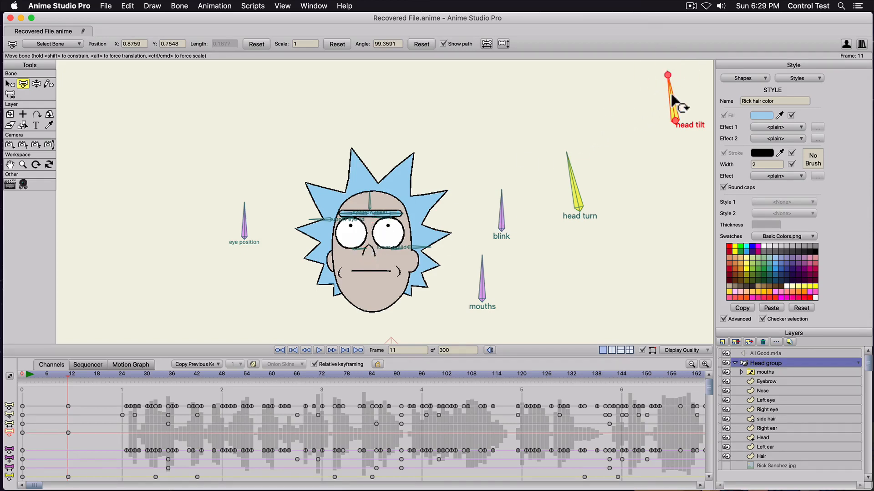
left_click_drag(672, 97, 663, 64)
Delete the test bone keyframes on frame 11 and return to frame 0.
left_click(64, 430)
key("Delete")
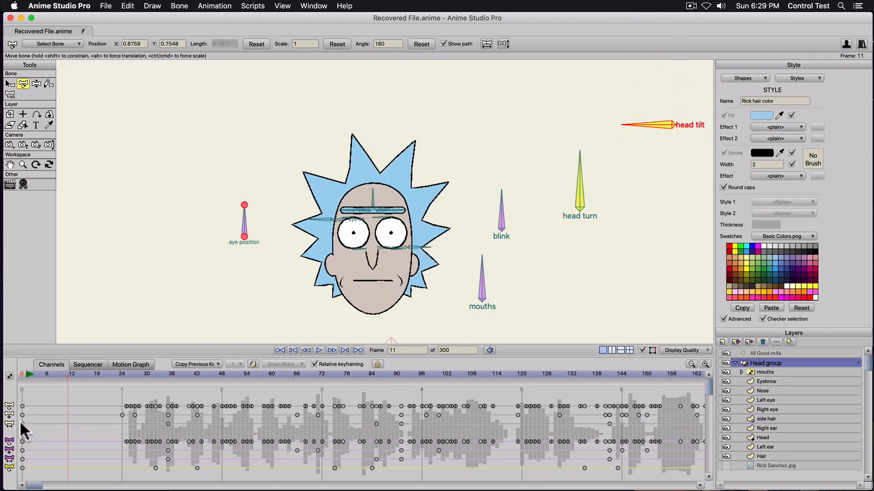
left_click(21, 374)
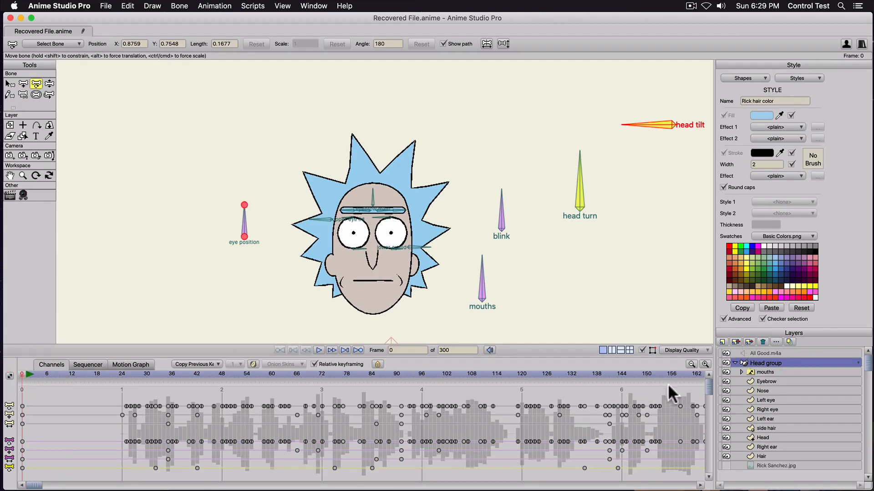
Reopen the Actions window and activate the head tilt action for editing.
left_click(312, 5)
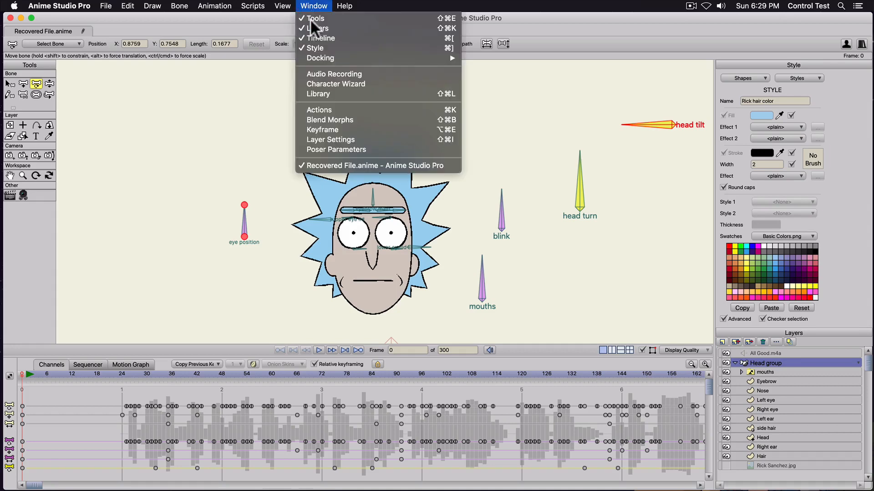
left_click(346, 110)
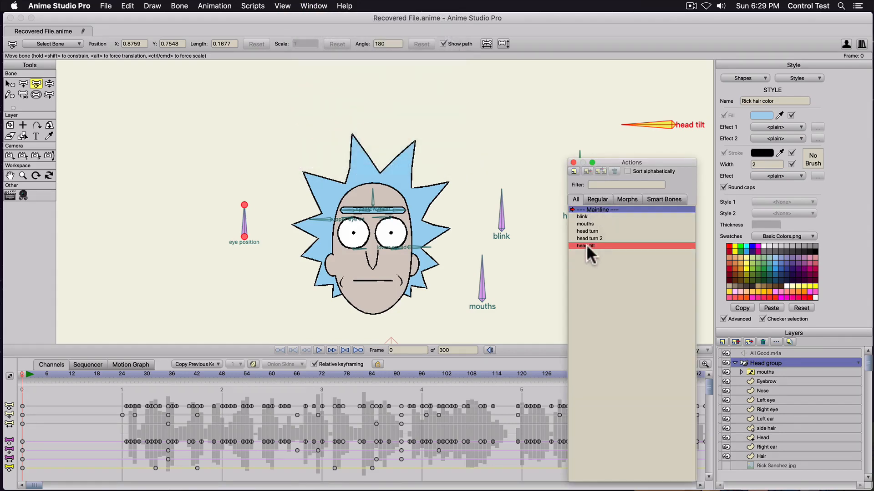
double_click(586, 245)
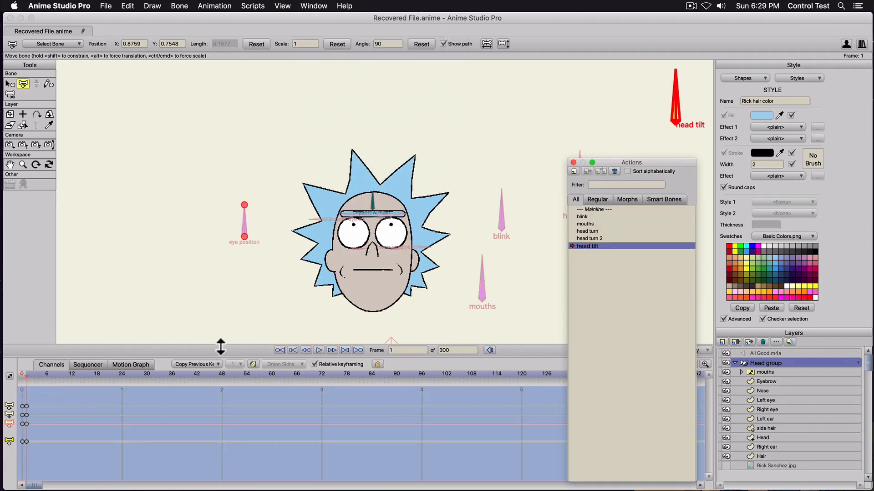
Set the Nose layer's origin at its upper end and flip the nose upward, with Y scale about -0.7925 and Y position about -0.0176.
left_click(764, 391)
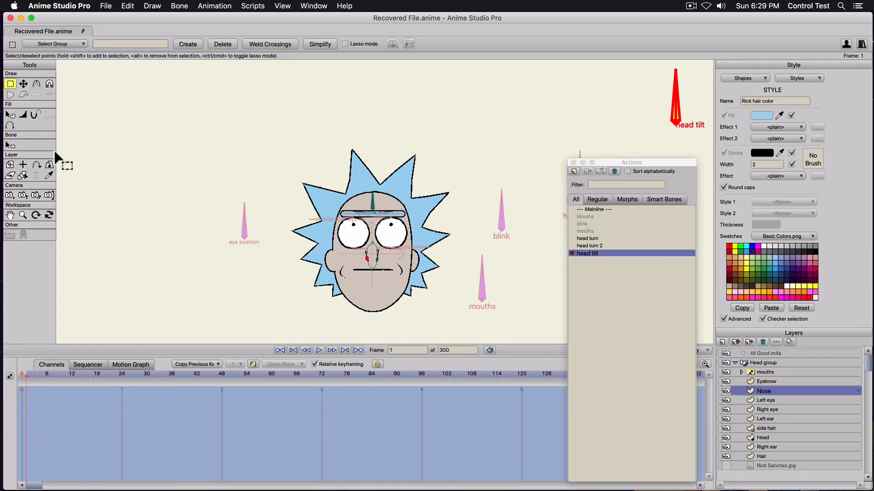
left_click(23, 165)
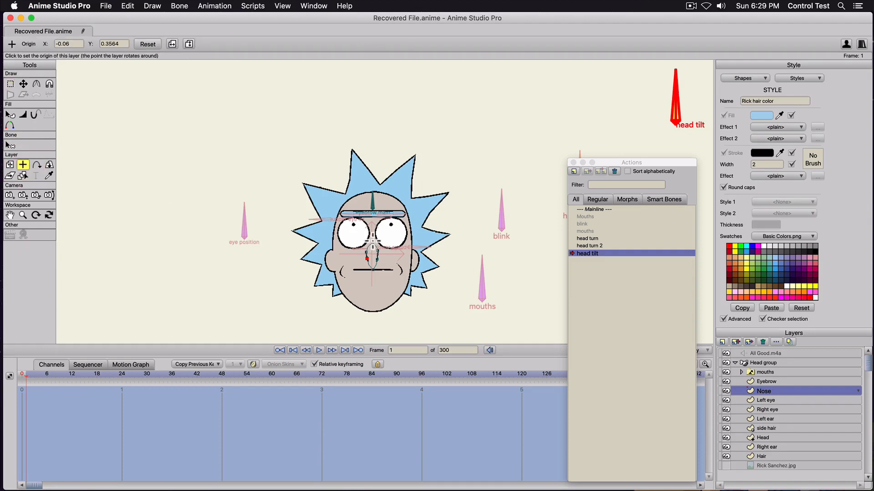
left_click(373, 241)
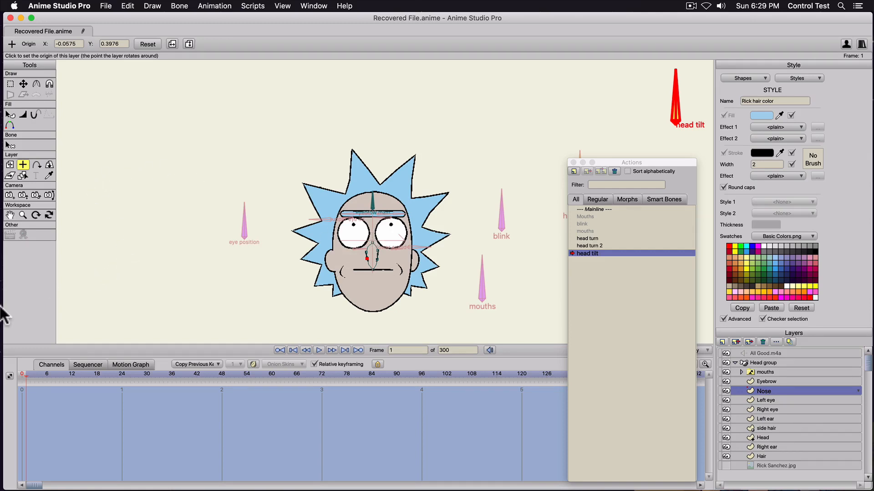
left_click(10, 165)
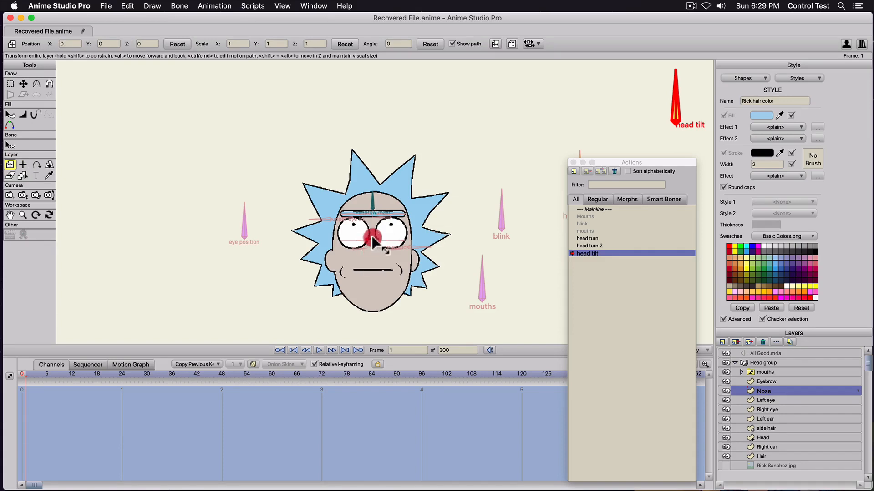
left_click_drag(372, 234, 371, 217)
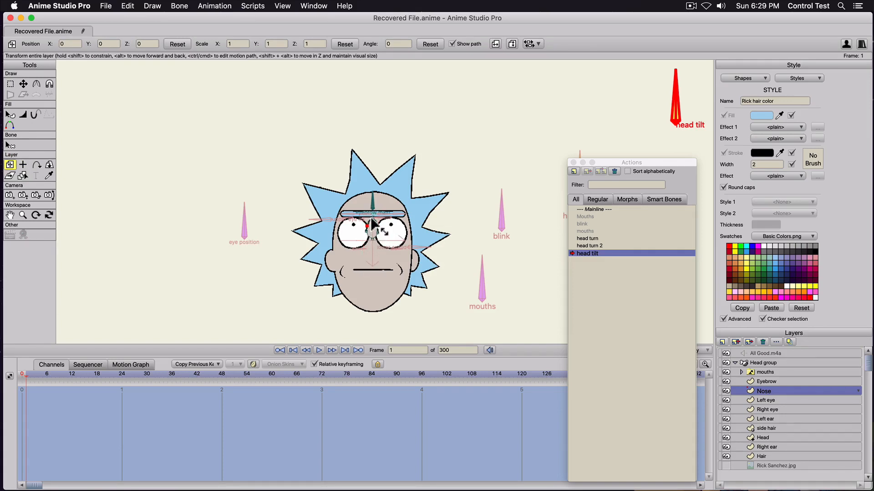
left_click_drag(371, 219, 370, 237)
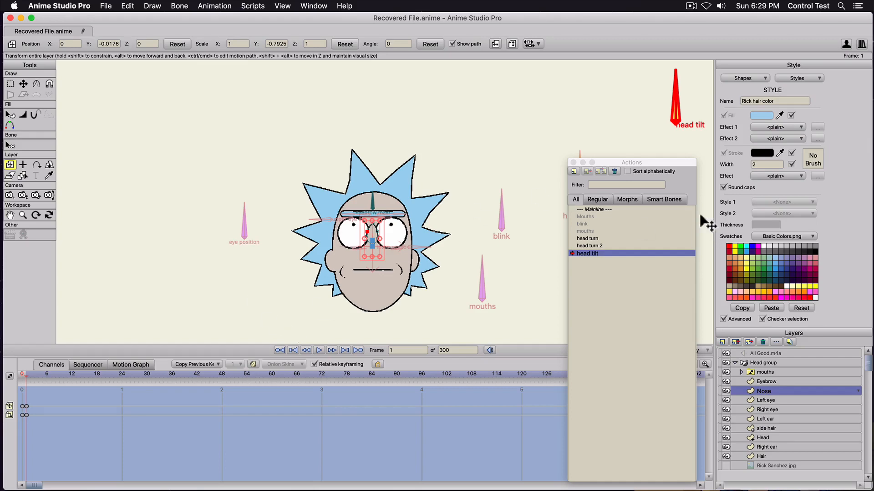
Return to the Mainline and test the Head group's head turn and head tilt bones by rotating both on frame 7.
double_click(591, 209)
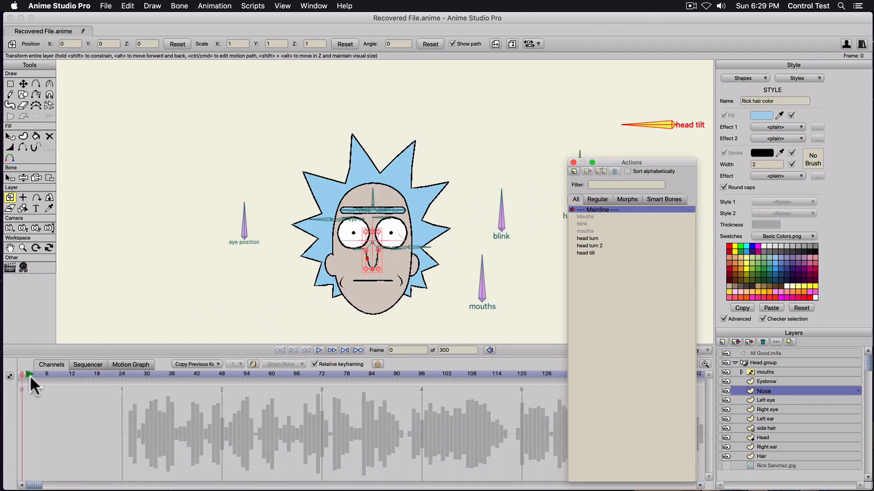
left_click_drag(19, 374, 51, 374)
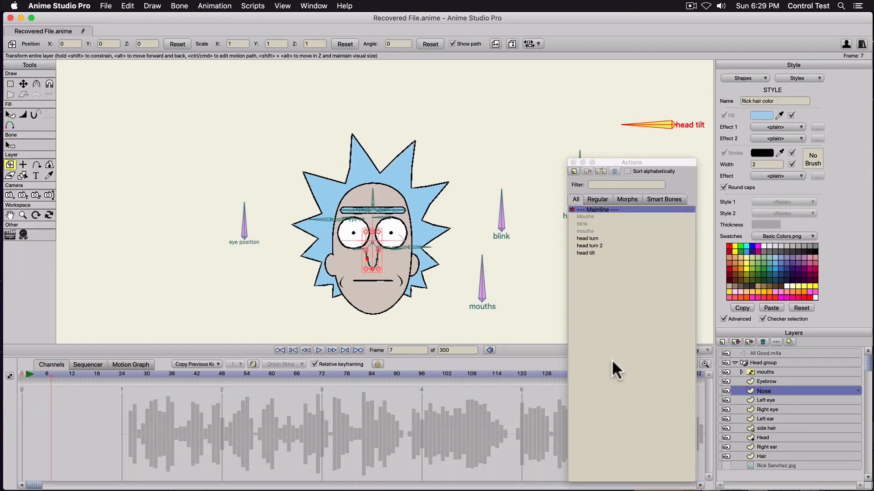
left_click(761, 363)
left_click(607, 155)
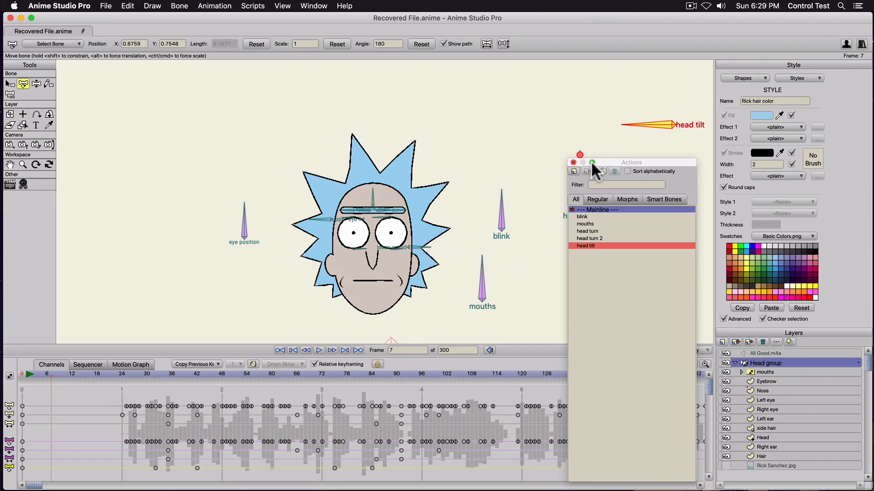
left_click_drag(601, 163, 569, 256)
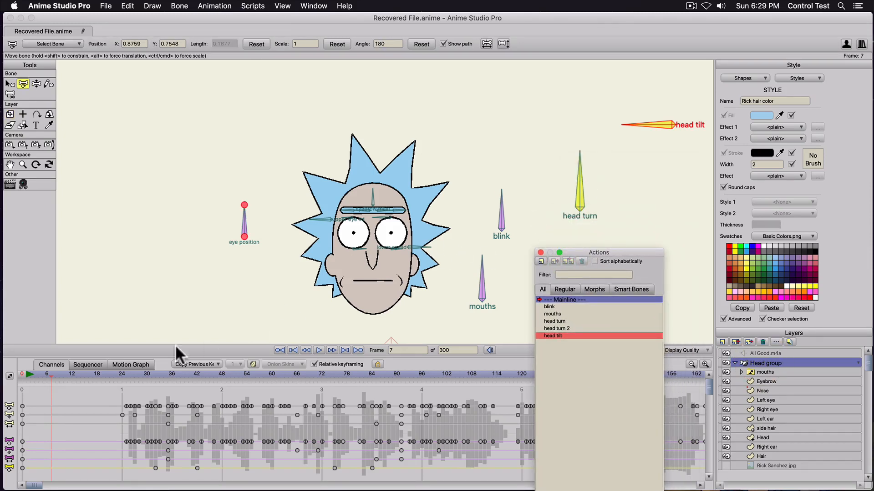
left_click(612, 191)
left_click_drag(598, 190, 628, 168)
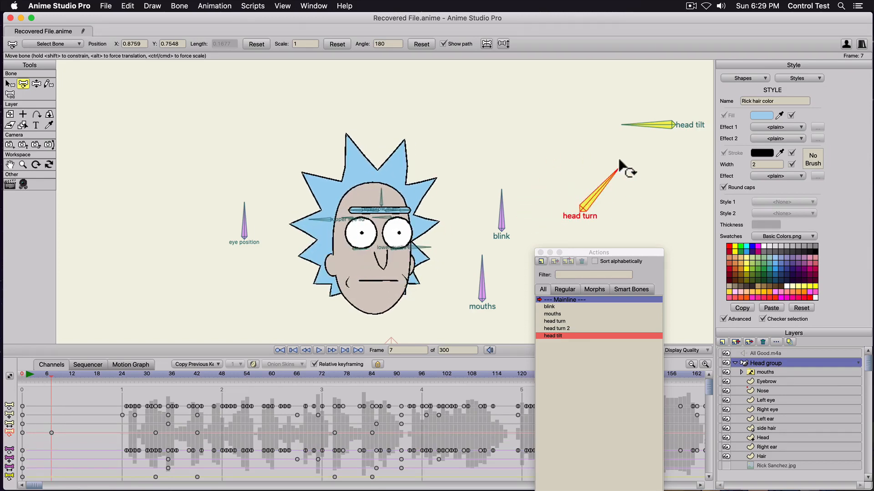
left_click(650, 113)
left_click_drag(649, 113, 619, 112)
left_click_drag(591, 252, 591, 169)
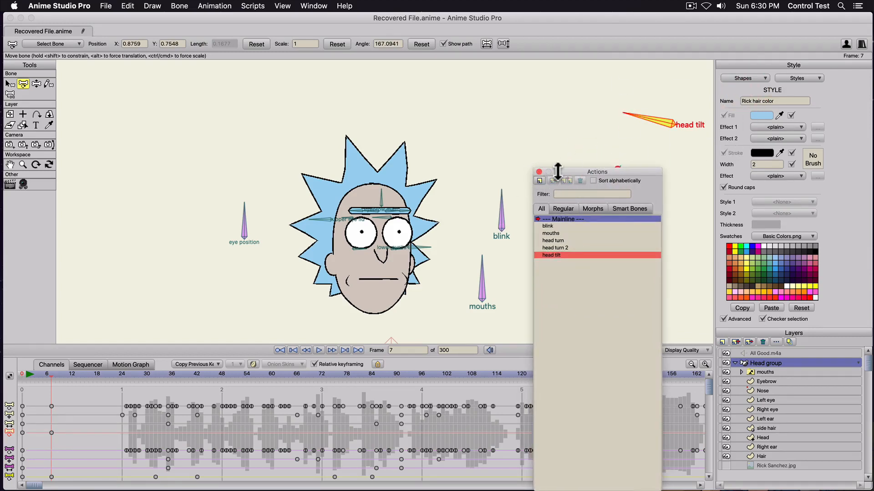
Delete the test bone keyframes on frame 7 and close the Actions window.
left_click(51, 433)
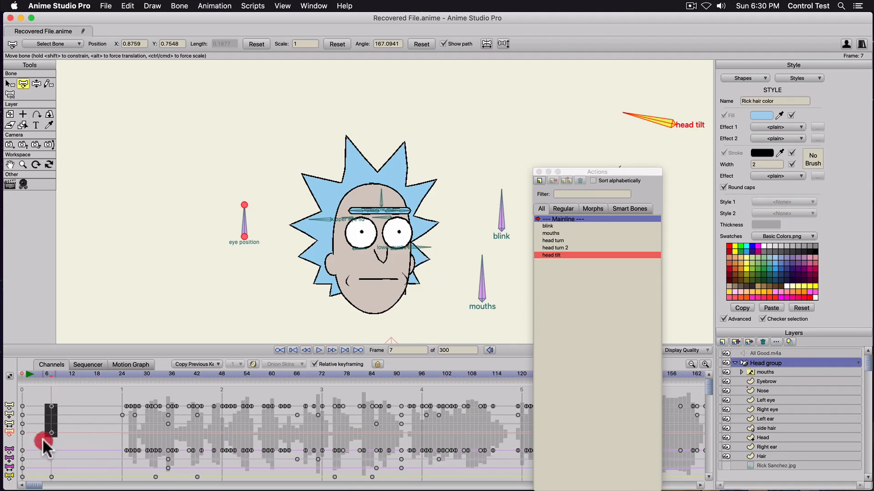
key("Delete")
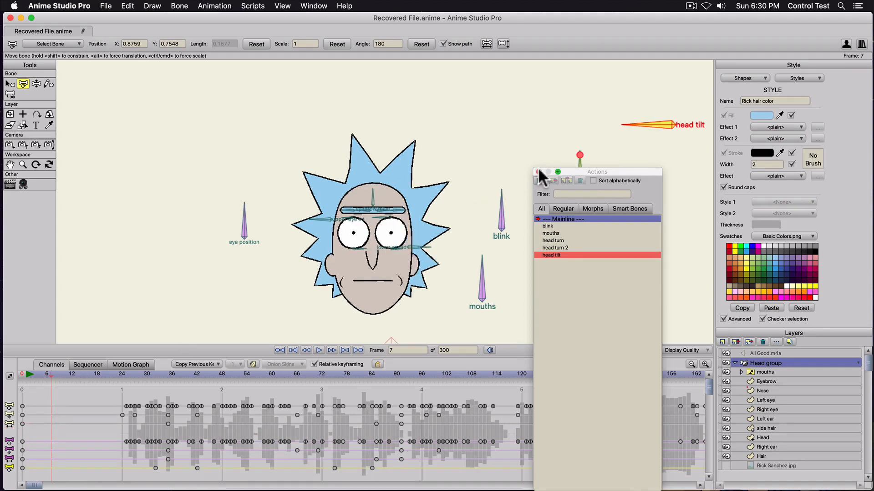
left_click(538, 171)
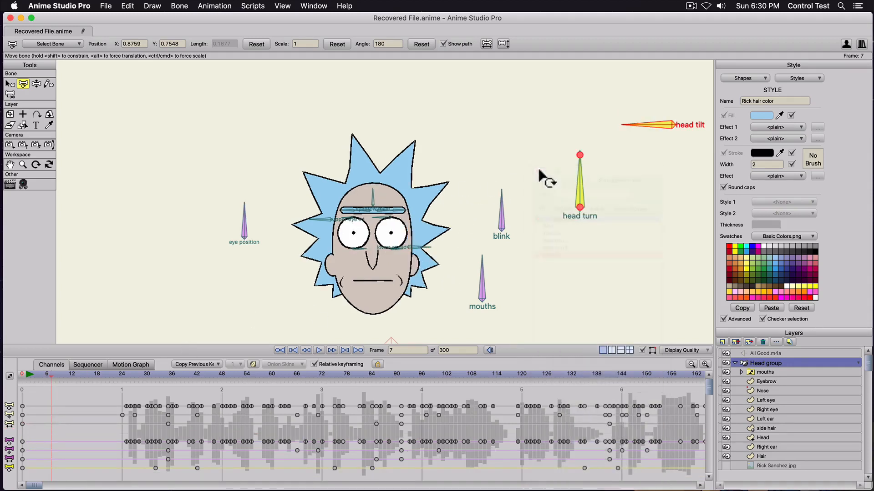
Go back to frame 0 and reopen the Actions window.
left_click(21, 376)
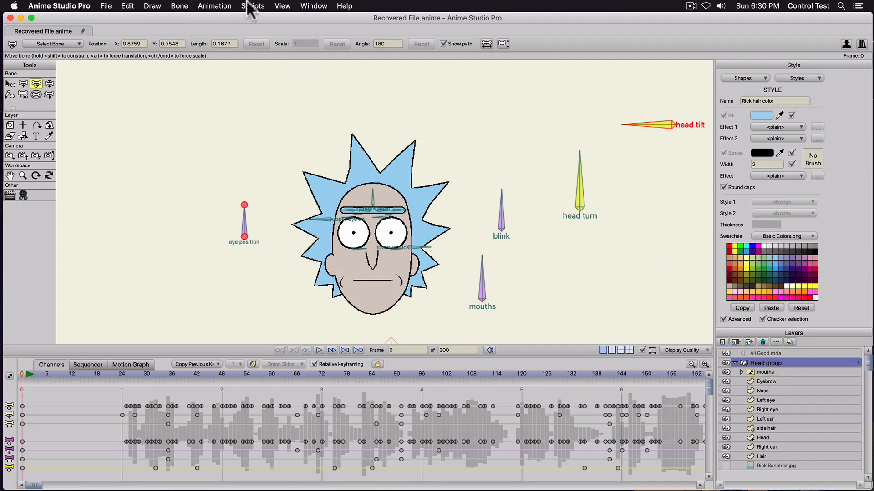
left_click(305, 6)
left_click(332, 109)
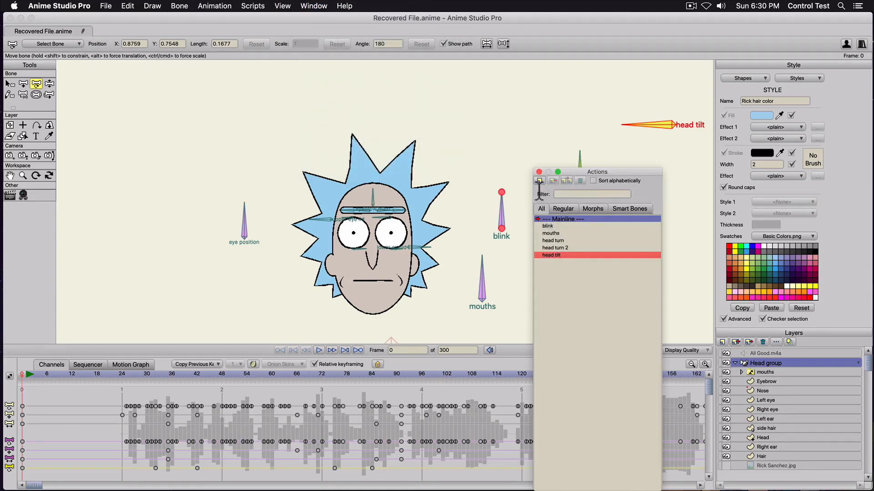
left_click(540, 182)
type("head tilt 3")
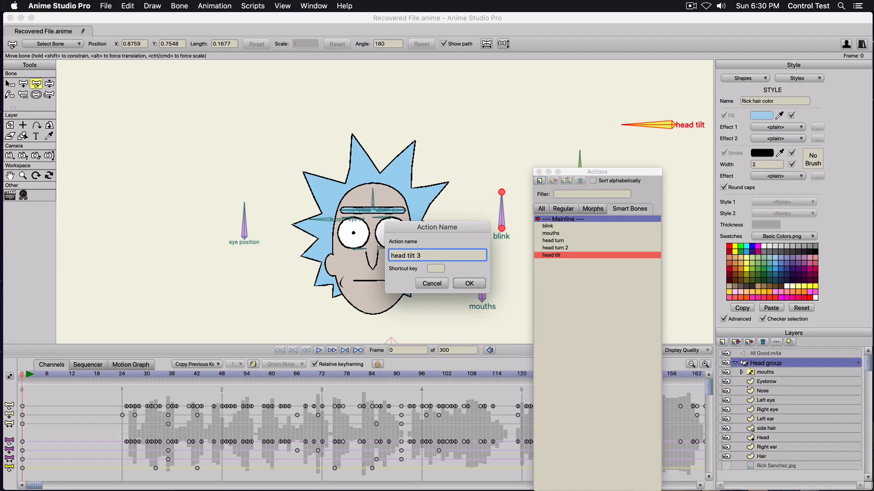
key("Return")
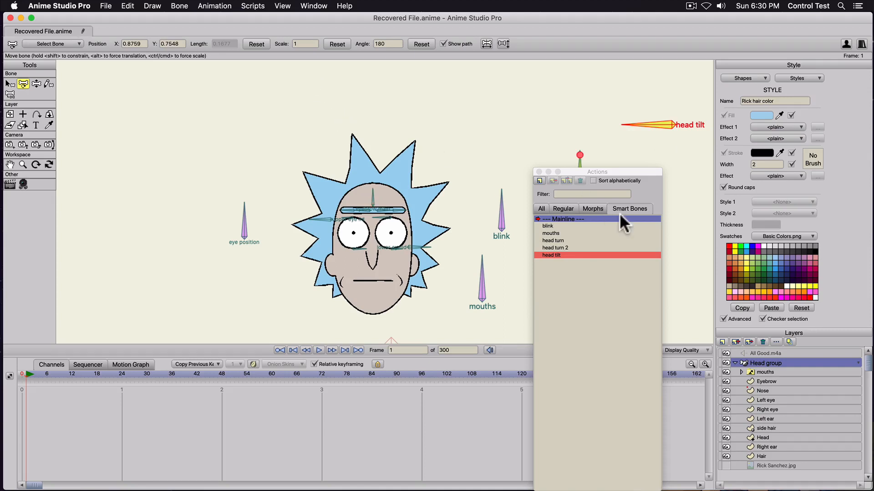
Create an action named "head tilt 2" and rotate the head tilt bone to point straight down at 270 degrees.
left_click(539, 180)
type("head tilt 2")
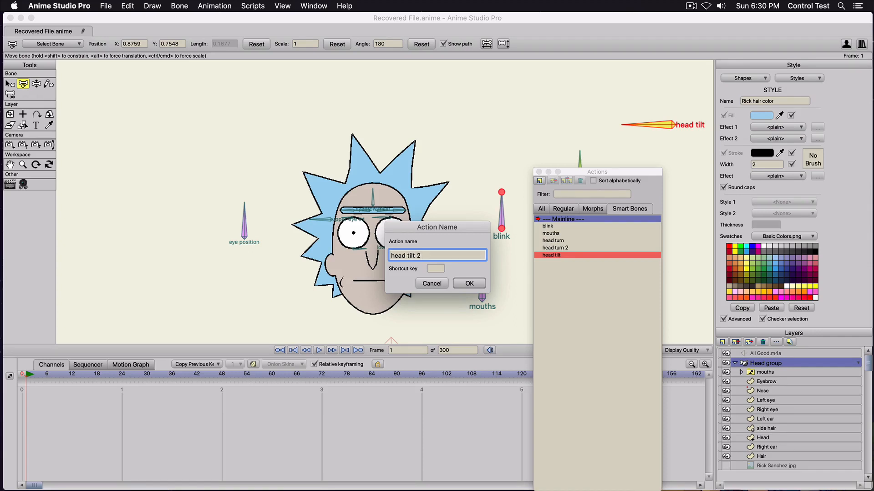
key("Return")
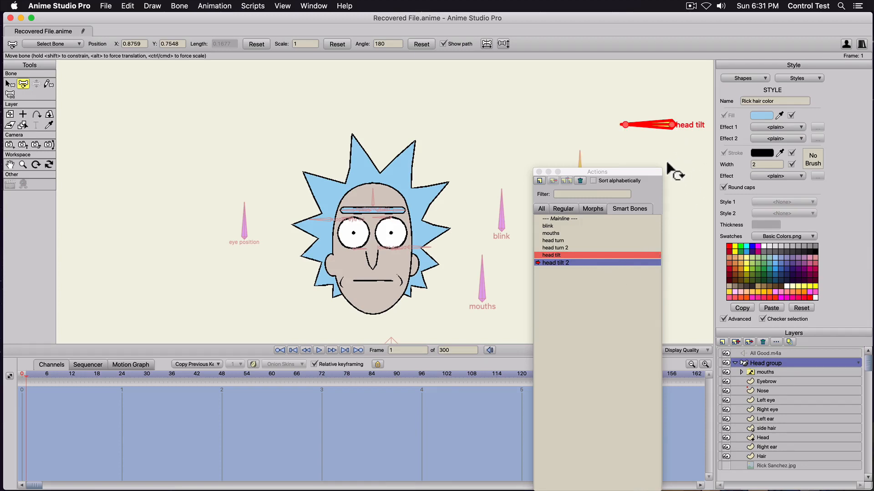
left_click_drag(654, 132, 682, 183)
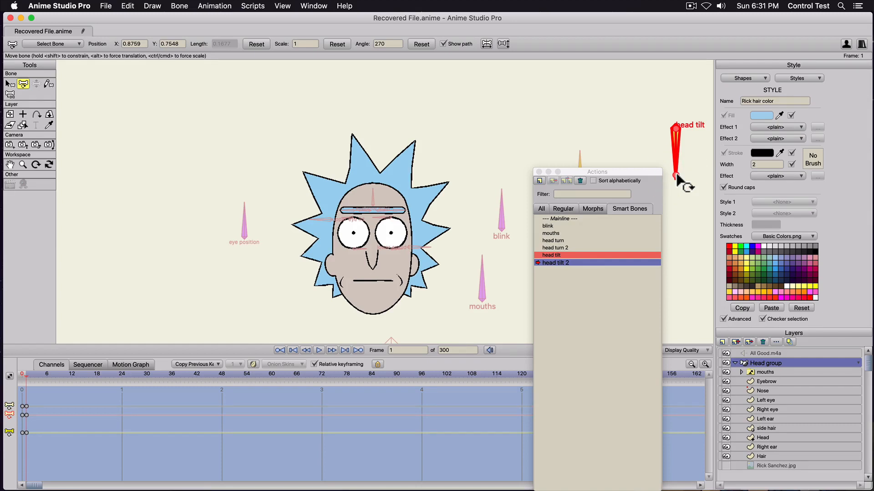
Squash the Head layer to a Y scale of about 0.9044 and the Hair layer to about 0.8784.
left_click(760, 438)
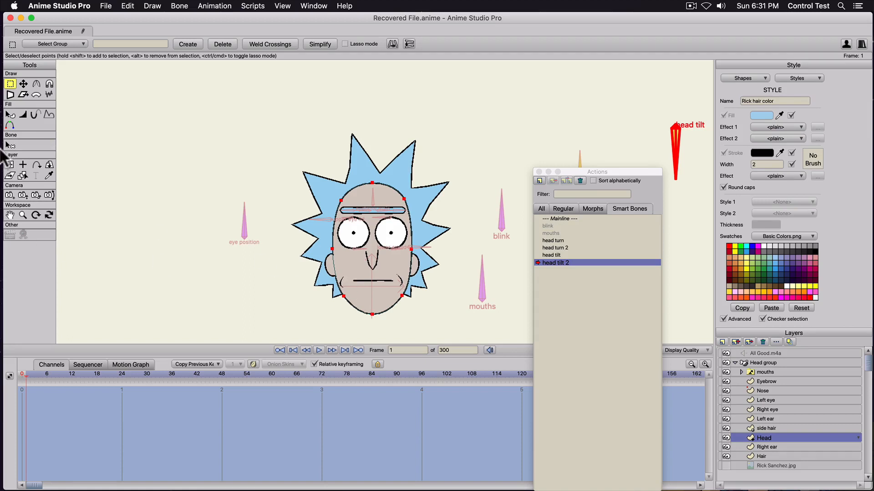
left_click(10, 165)
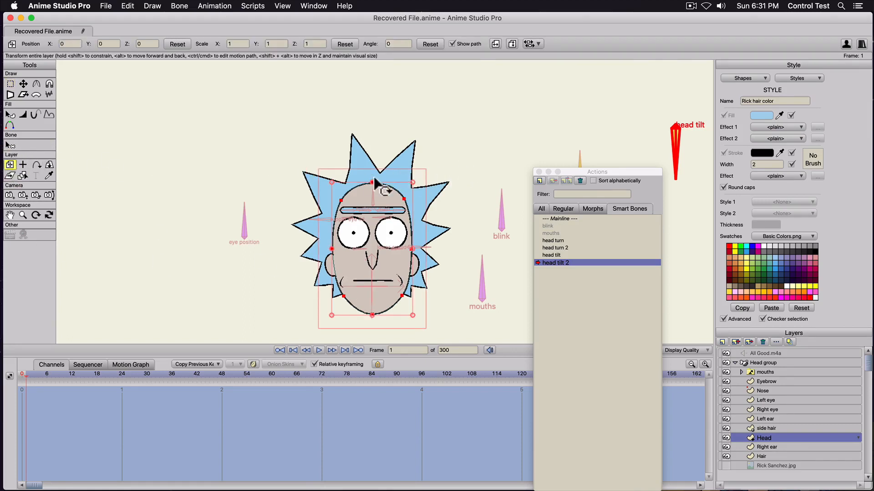
left_click_drag(371, 183, 371, 192)
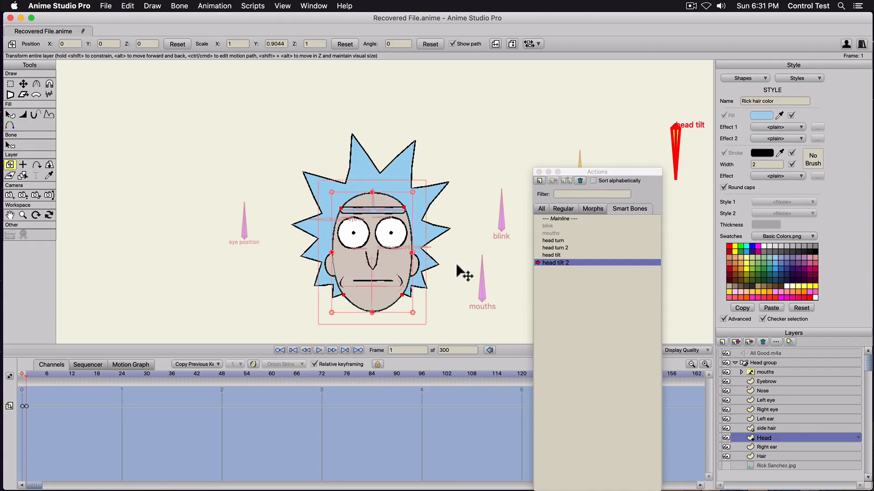
left_click(756, 454)
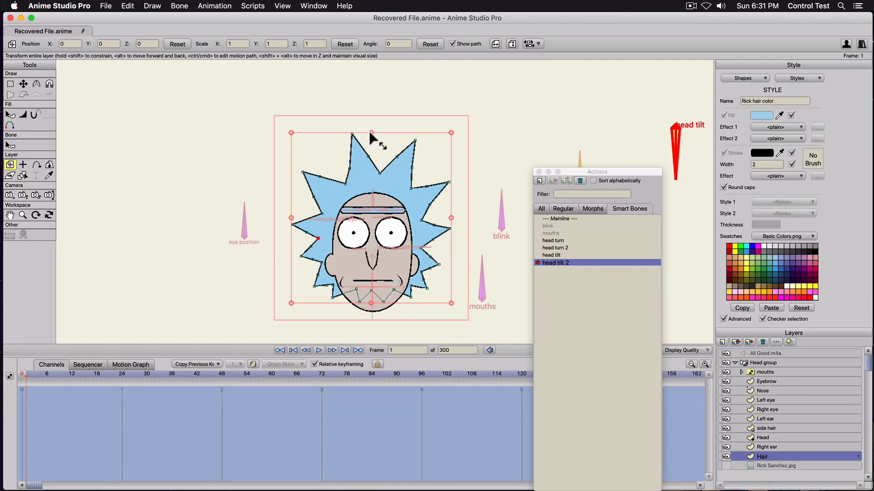
left_click_drag(370, 133, 368, 153)
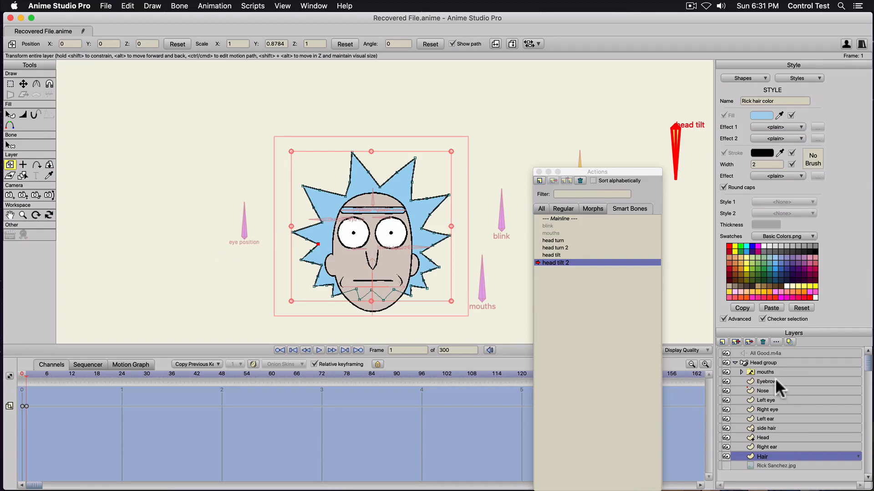
Lower the mouths layer toward the chin, to a Y position of about -0.0448.
left_click(766, 371)
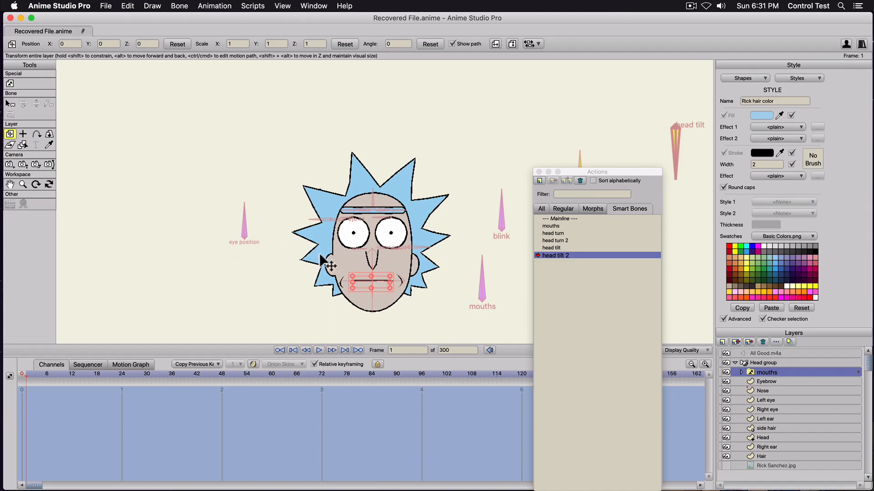
left_click_drag(363, 282, 364, 298)
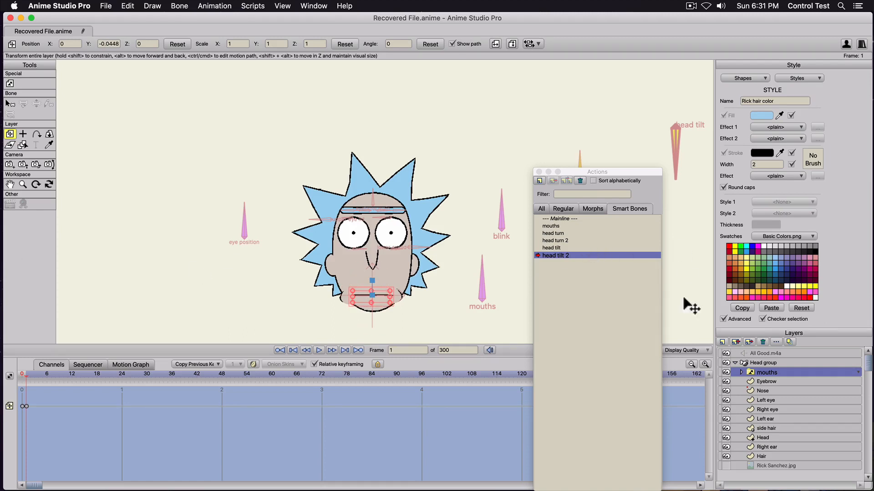
Lower the Nose layer to a Y position of about -0.0721 and reorder it above the mouths layer.
left_click(760, 391)
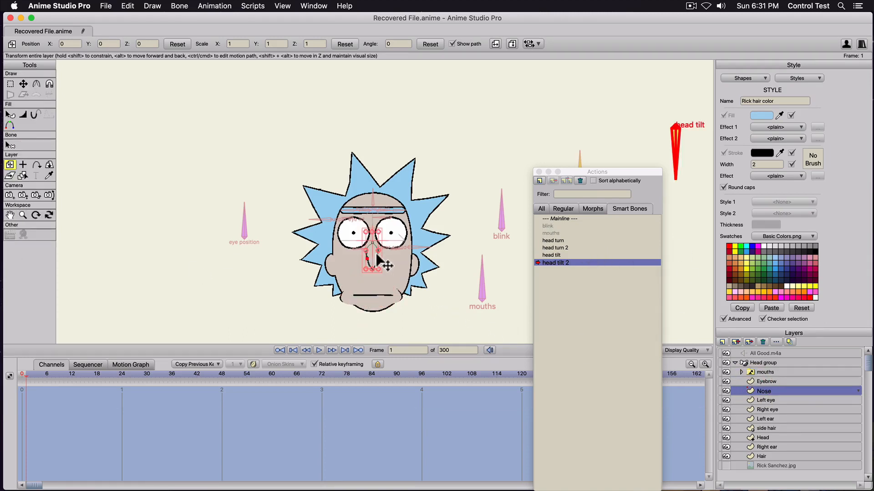
left_click_drag(371, 280, 372, 286)
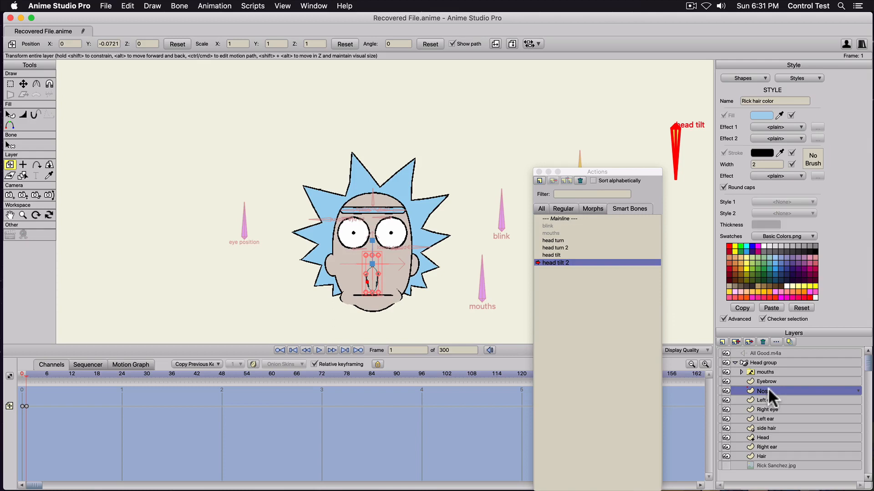
left_click_drag(771, 388, 768, 364)
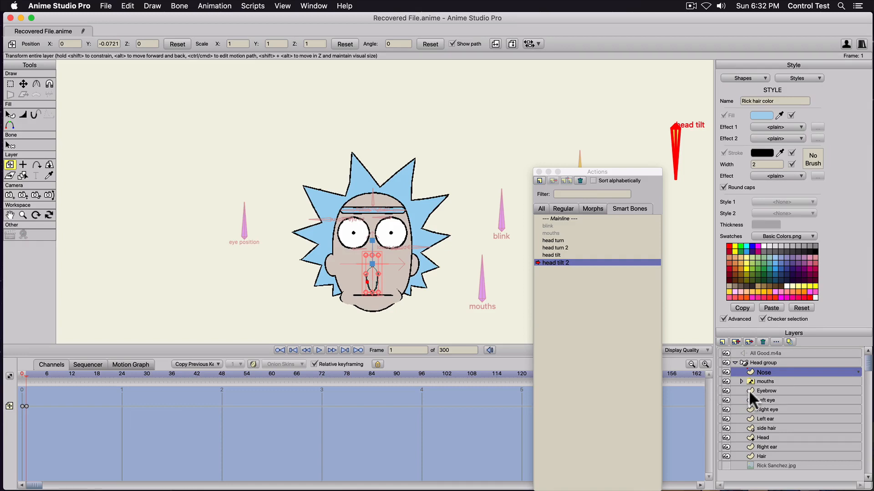
Move all of the Left eye layer's points straight down so the eye sits beside the lowered nose.
left_click(761, 401)
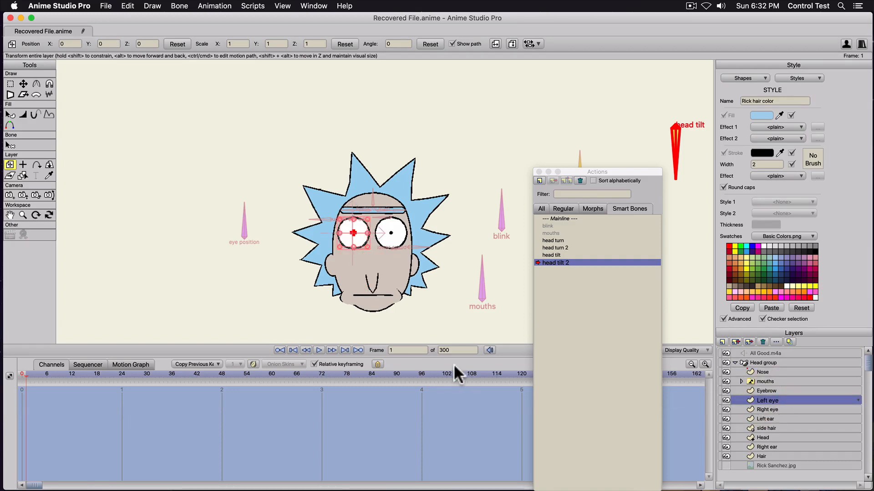
key("super+c")
key("t")
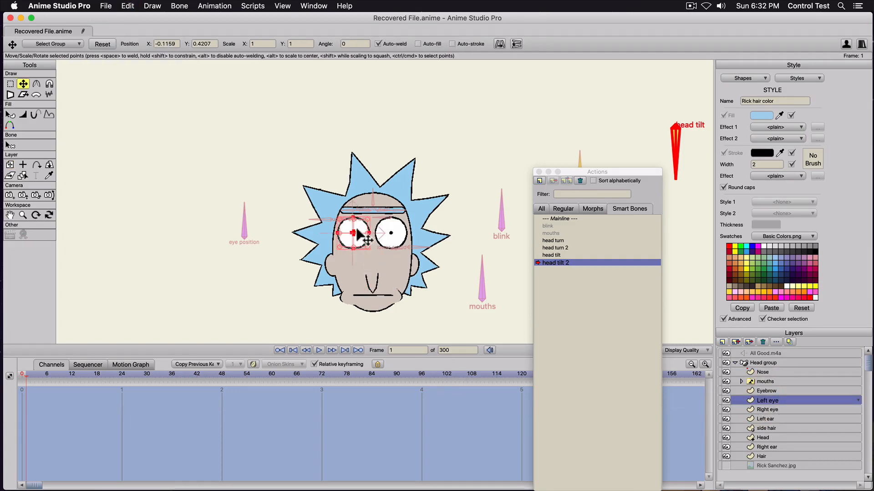
left_click_drag(353, 237, 351, 264)
key("g")
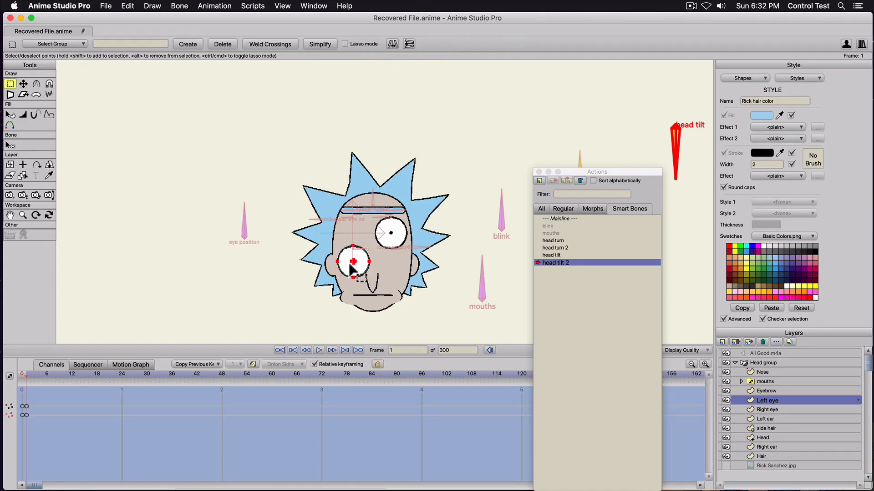
Lower the pupil of the Left eye layer within its eyeball to a Y position of about 0.2991.
left_click(348, 269)
left_click(351, 265)
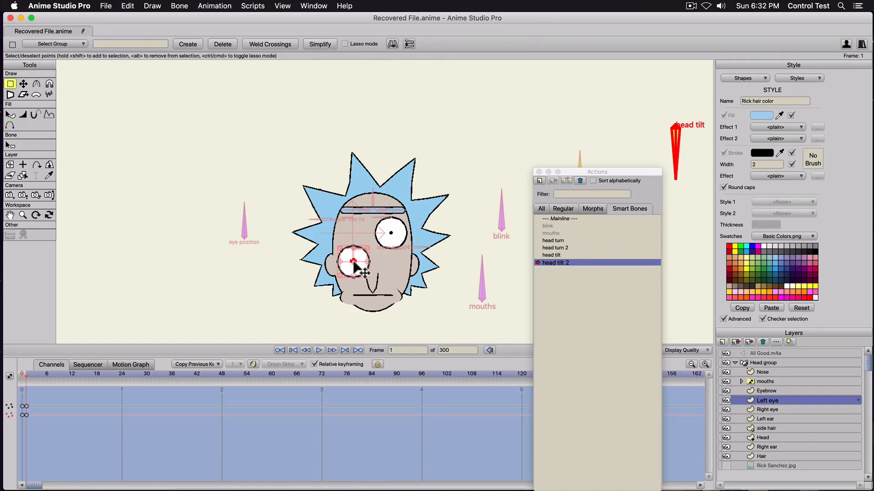
key("t")
left_click_drag(353, 259, 352, 278)
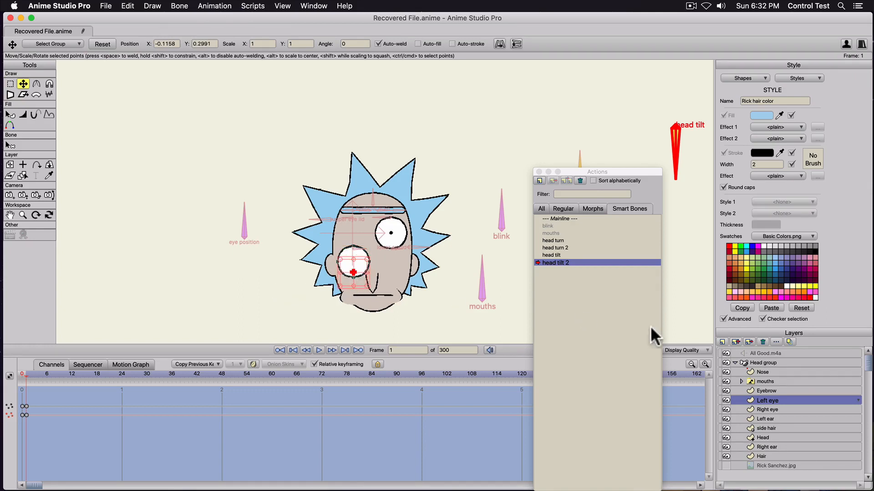
Move the Right eye layer's points down level with the left eye, and lower its pupil to a Y position of about 0.3007.
left_click(760, 408)
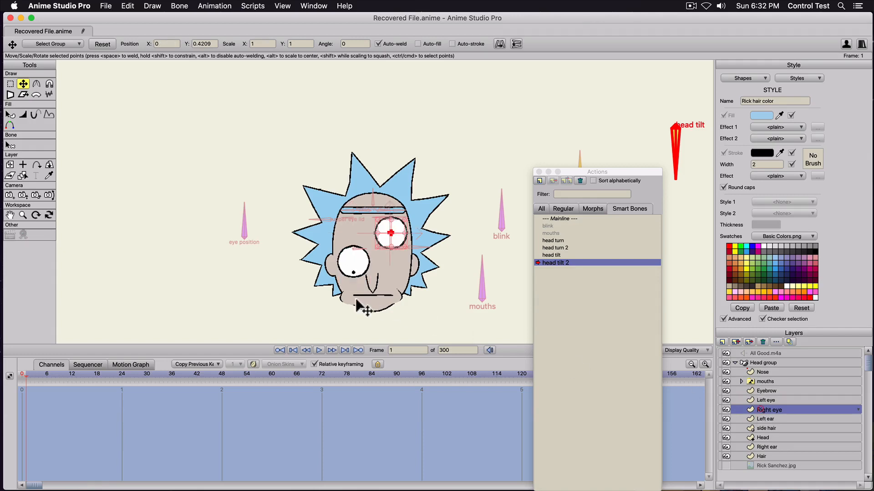
left_click_drag(355, 300, 355, 299)
left_click_drag(390, 233, 387, 272)
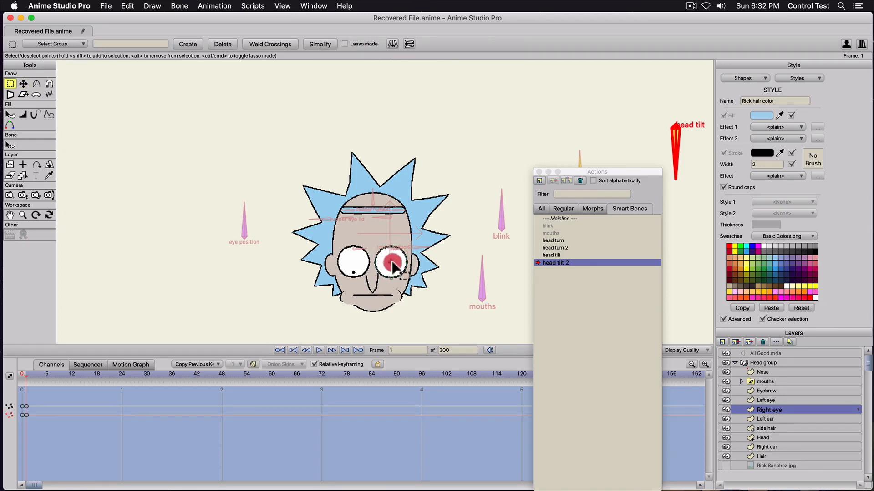
key("t")
left_click_drag(390, 272, 391, 277)
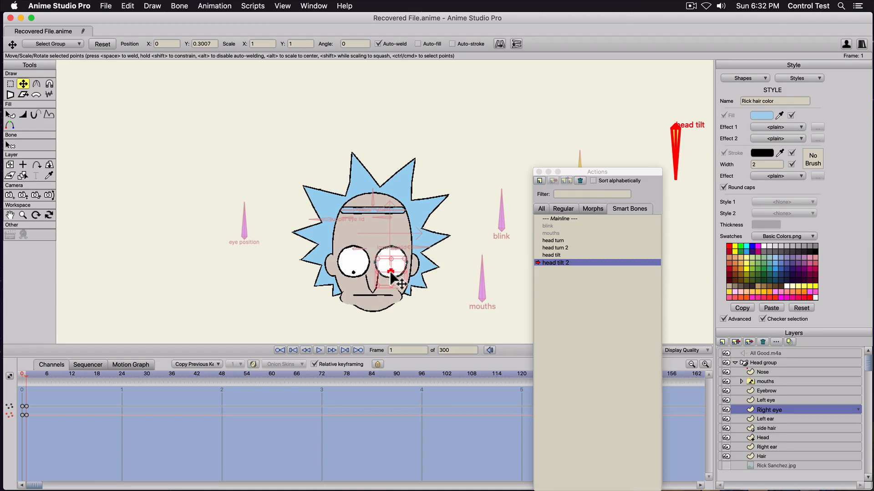
Move the eyebrow bone in the Head group straight down so the eyebrow rests just above the lowered eyes.
left_click(763, 361)
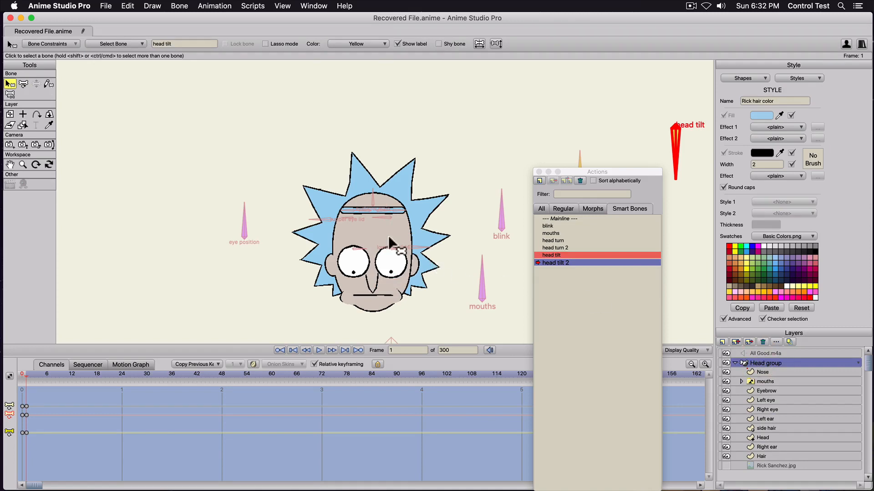
key("t")
left_click(373, 205)
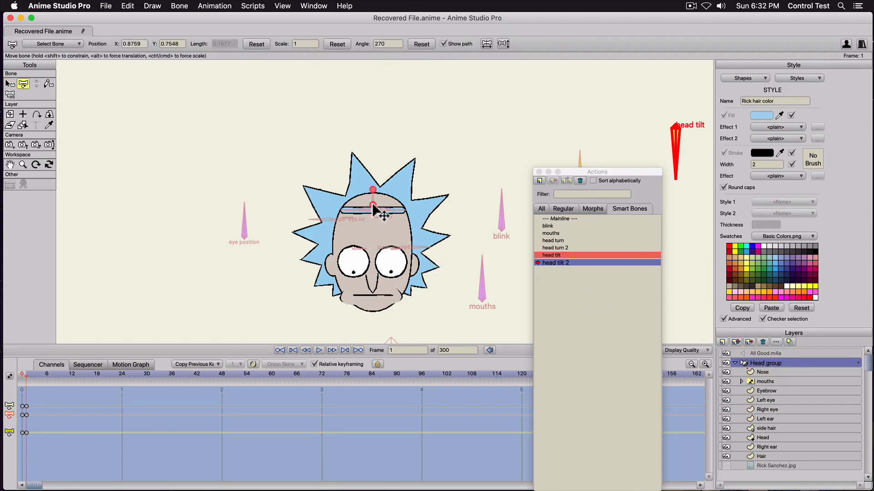
left_click_drag(373, 204, 370, 238)
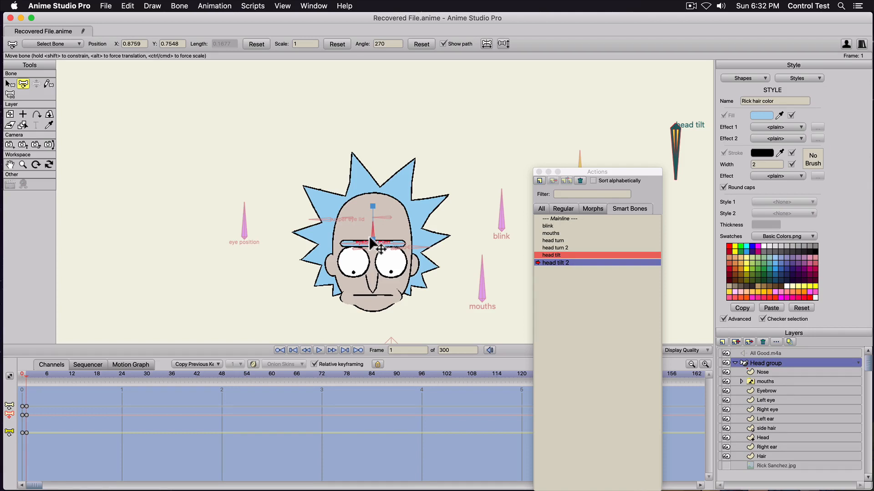
left_click(372, 244)
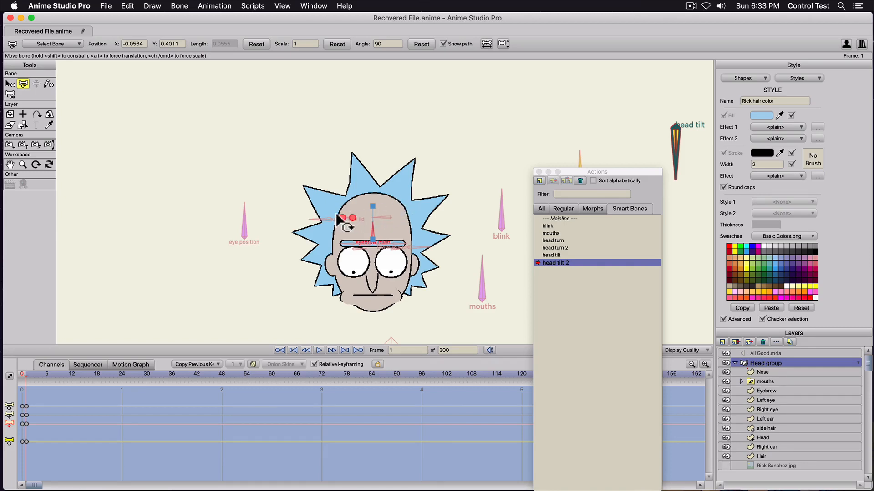
Return to the Mainline, go to frame 7 and close the Actions window.
double_click(556, 217)
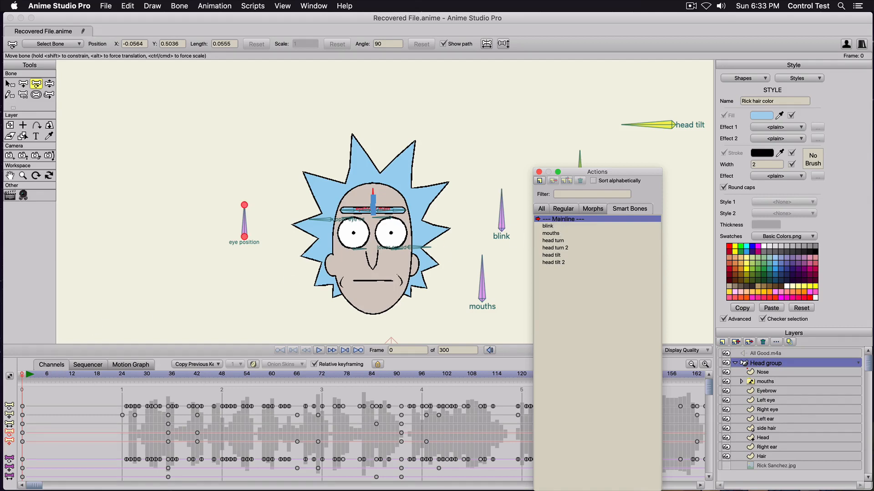
left_click(47, 373)
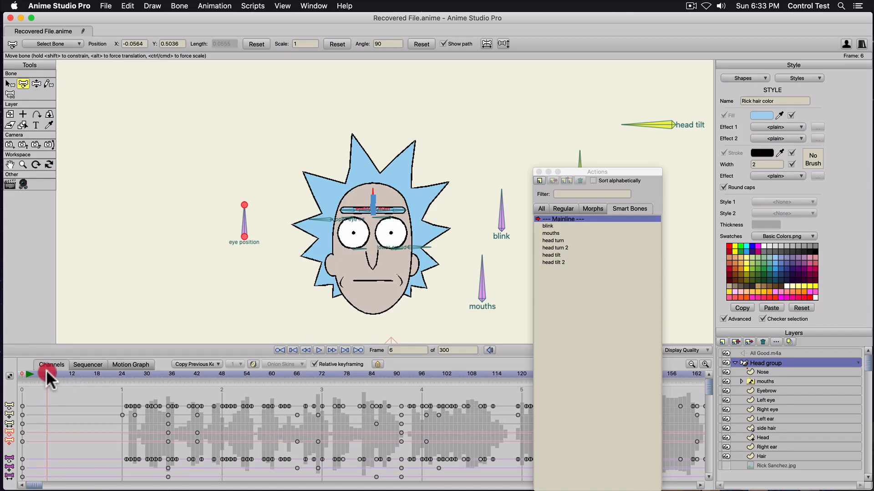
left_click_drag(47, 373, 51, 373)
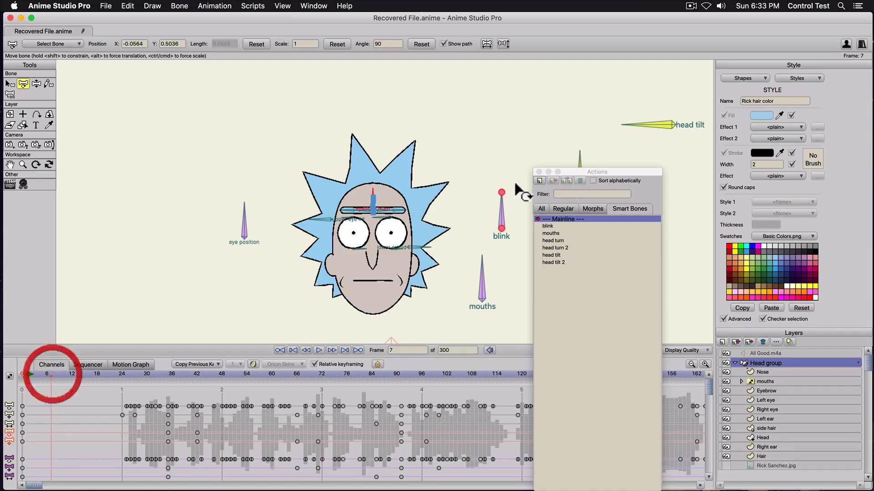
left_click(538, 172)
scroll(532, 166, "down", 3)
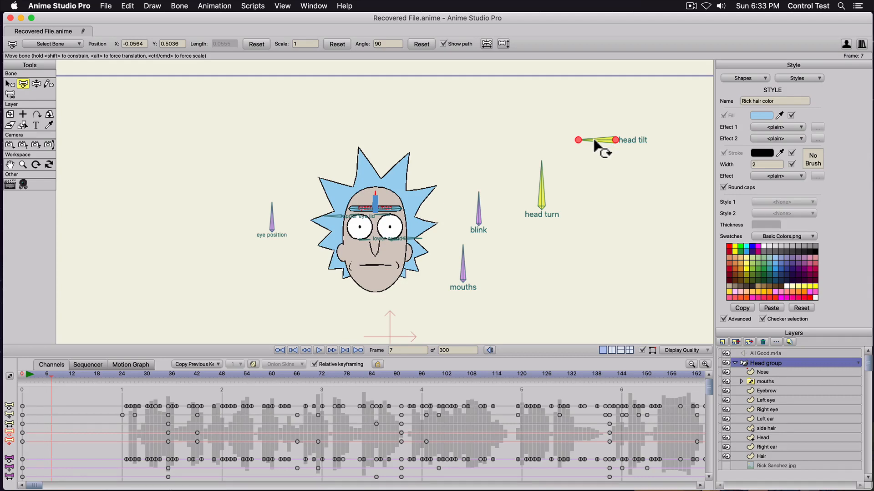
Test the rig at frame 7 by rotating the head tilt and head turn bones through combined poses.
left_click_drag(595, 145, 599, 119)
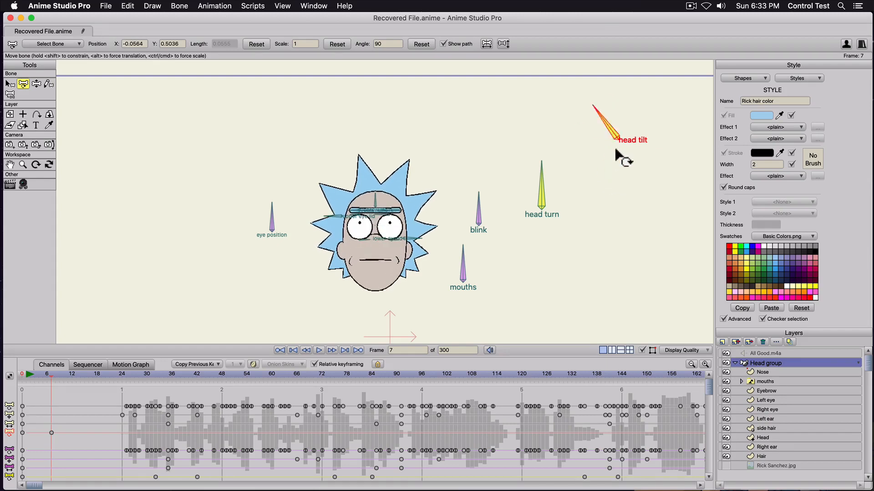
left_click_drag(551, 170, 576, 166)
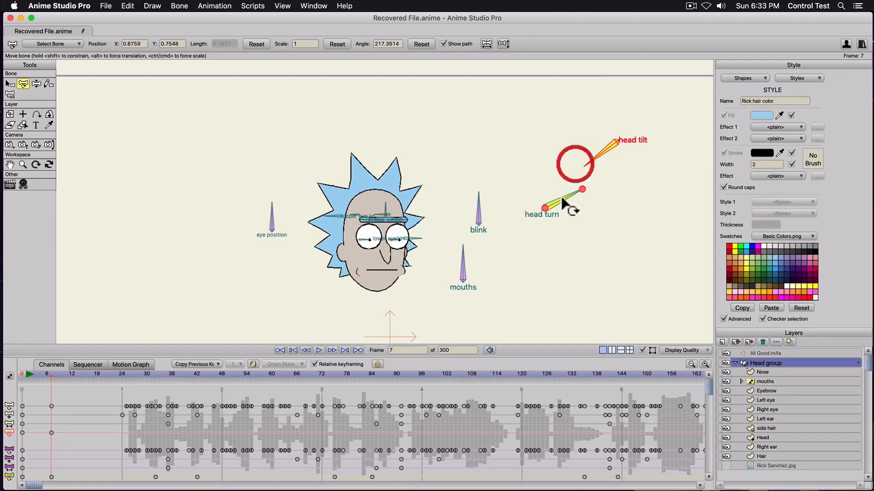
left_click_drag(562, 199, 587, 181)
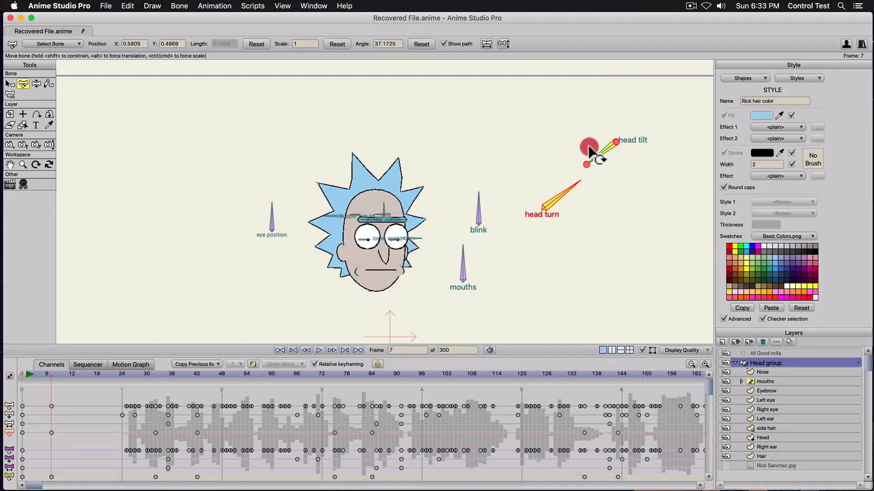
left_click_drag(590, 150, 577, 132)
left_click_drag(567, 193, 539, 178)
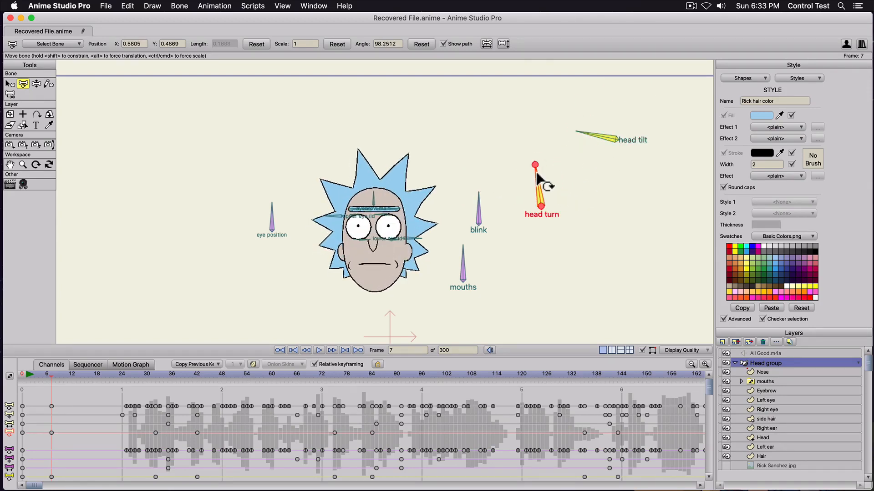
left_click(272, 217)
left_click(51, 433)
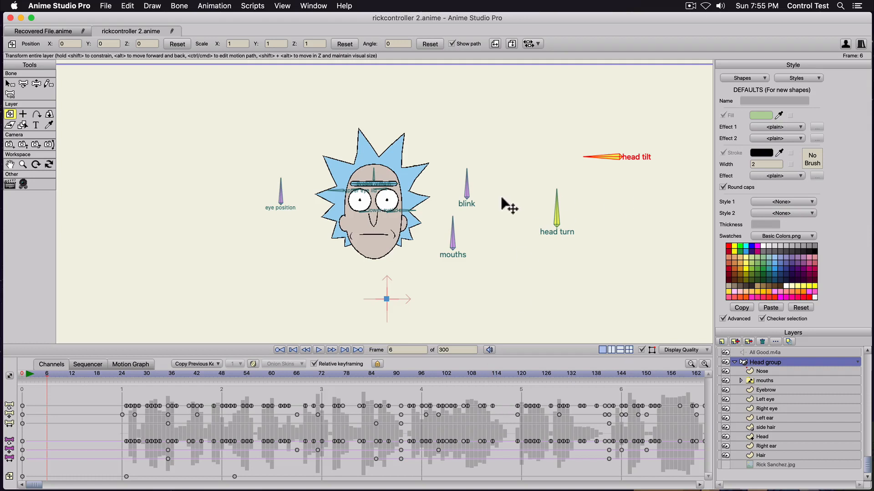
Play back the lip-synced animation in the rickcontroller 2 file.
left_click_drag(30, 373, 94, 368)
key("space")
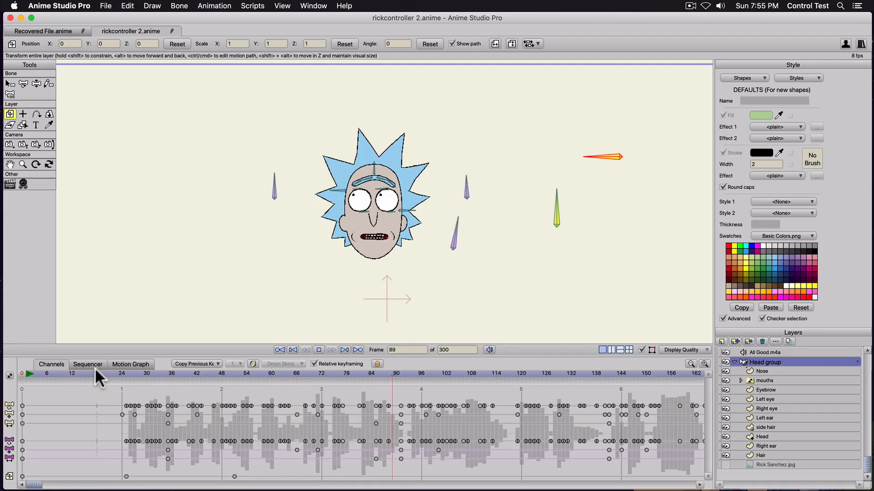
key("space")
Go to frame 9 and rotate the head turn bone to an angle of about -3.74 degrees to inspect the turned face.
left_click_drag(81, 369, 58, 370)
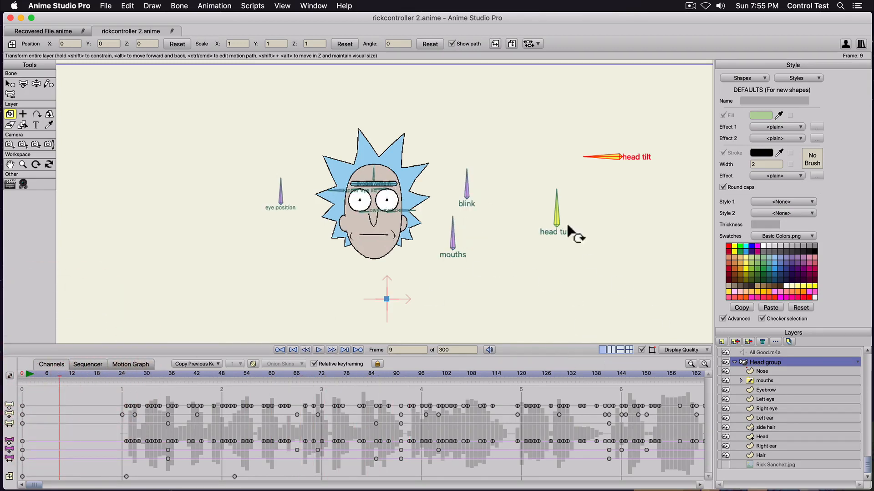
left_click(551, 210)
left_click_drag(550, 211, 587, 230)
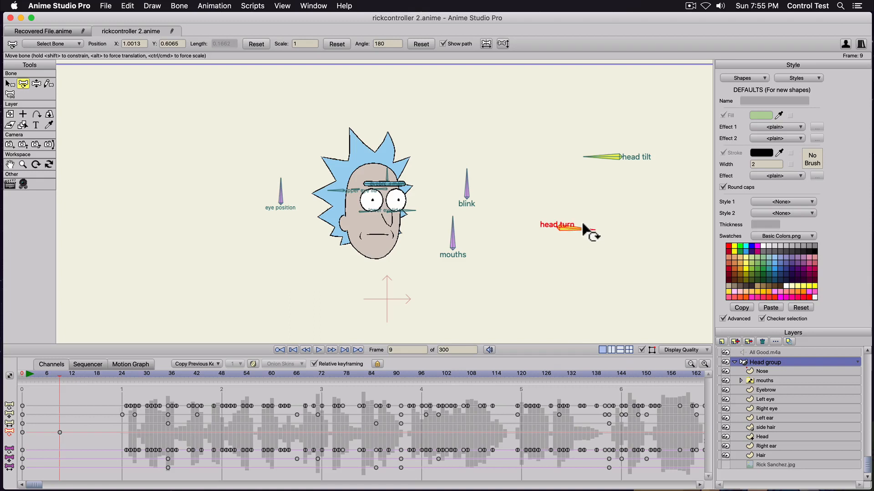
left_click(490, 226)
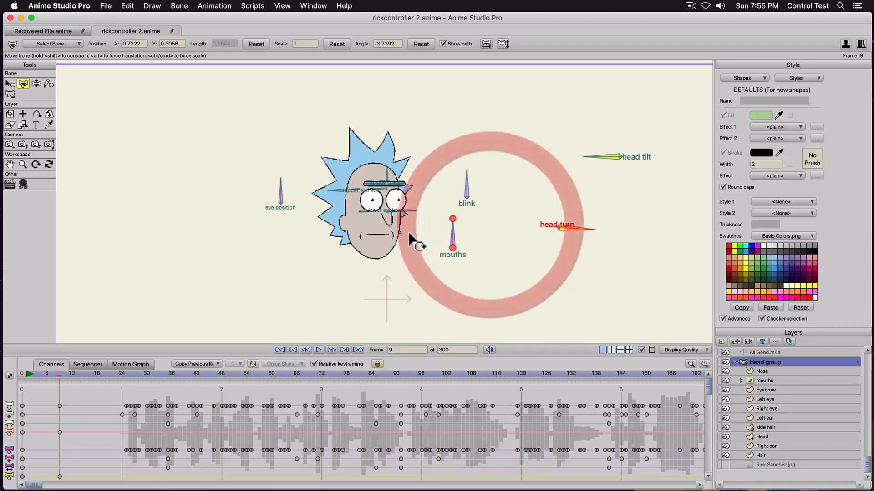
In the head turn action, shift the mouths layer to an X position of about 0.0766 and return to the Mainline.
left_click(319, 6)
left_click(336, 111)
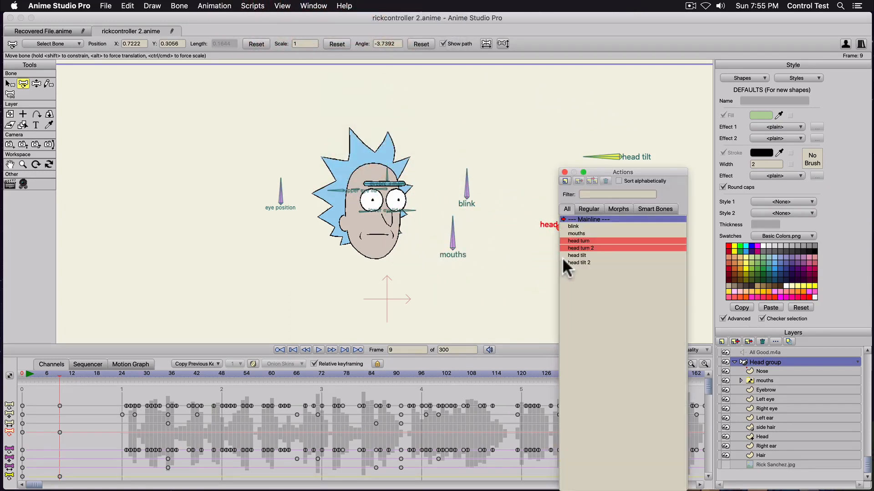
double_click(580, 240)
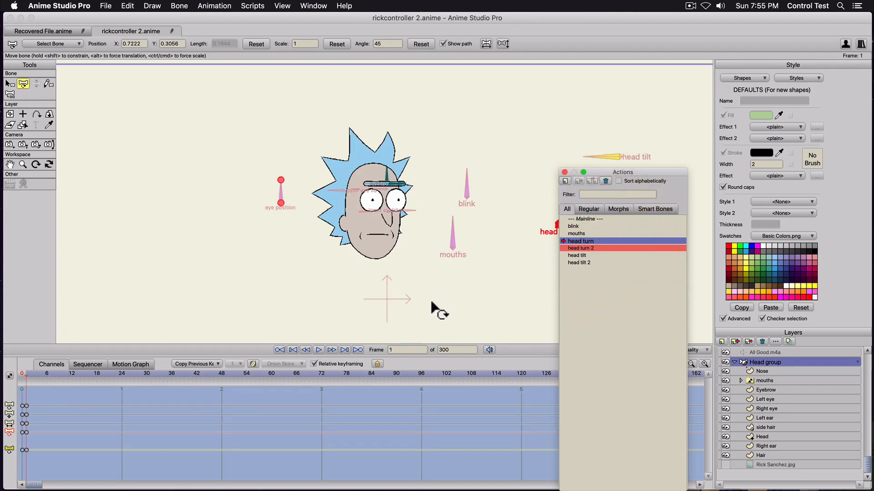
left_click(765, 379)
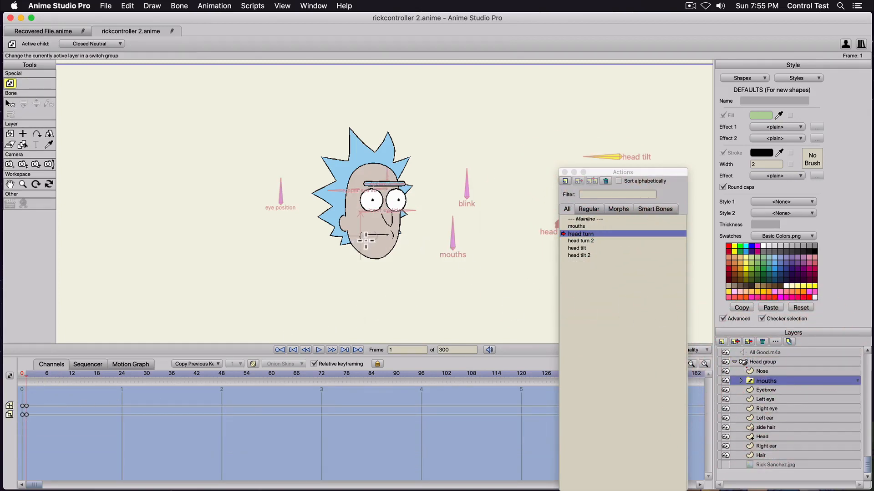
left_click(10, 133)
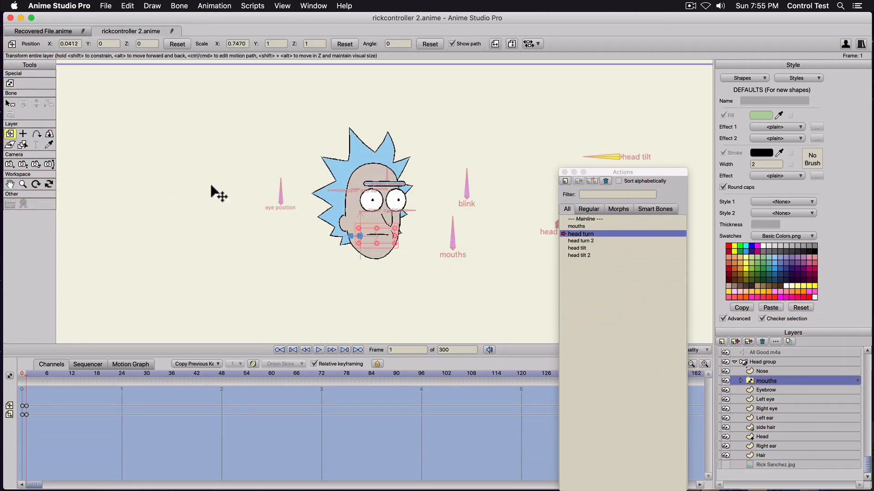
left_click_drag(337, 234, 398, 228)
left_click(582, 218)
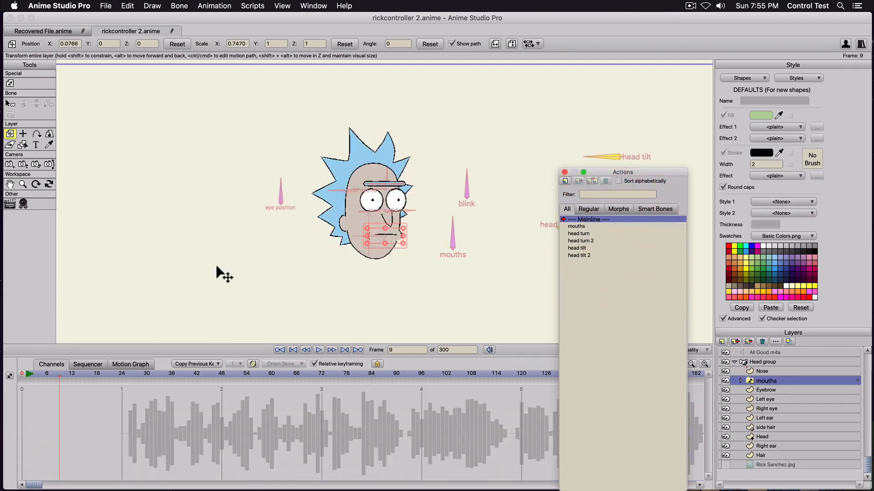
Test the Head group with the head turn and head tilt bones, and delete the test keyframes at frame 9.
left_click(762, 360)
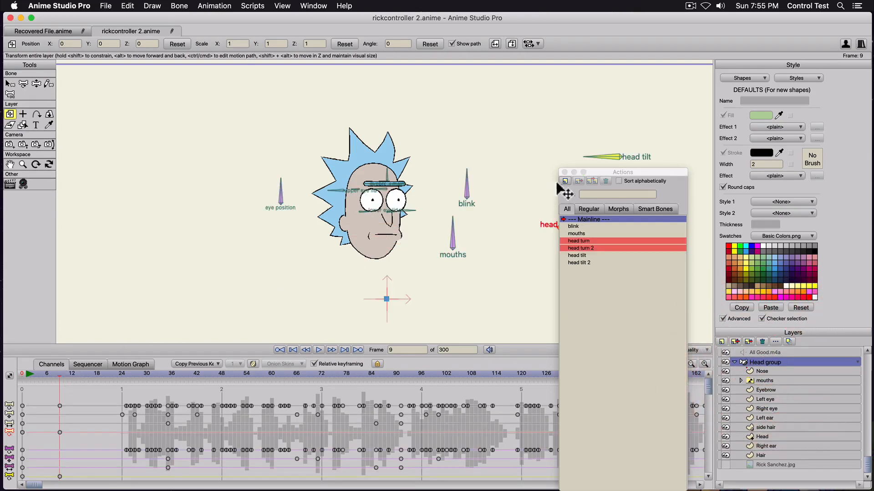
left_click(564, 172)
left_click_drag(573, 228, 551, 197)
key("super+z")
key("t")
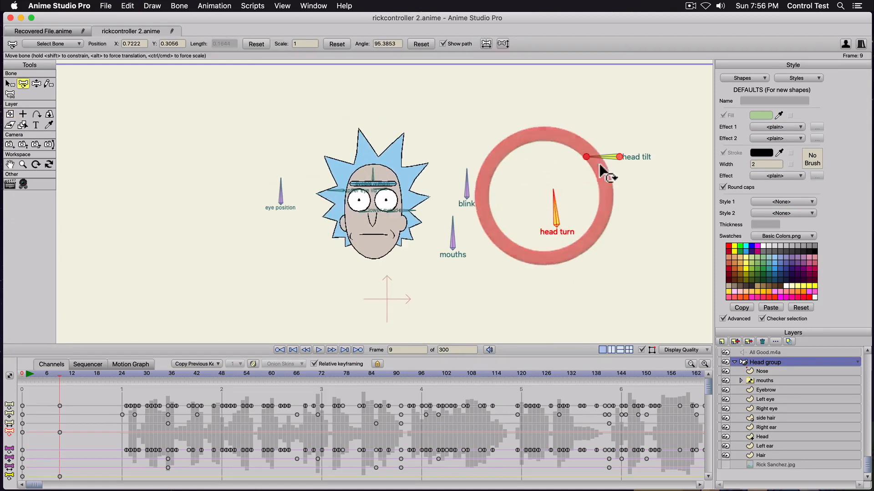
left_click_drag(601, 172, 606, 154)
left_click_drag(78, 391, 44, 431)
key("Delete")
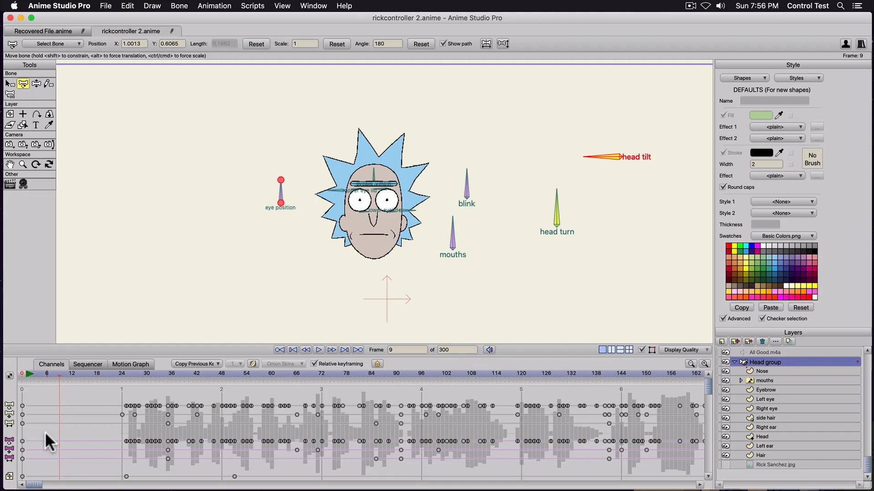
Show the grid over the canvas and view its settings without changing them.
key("super+g")
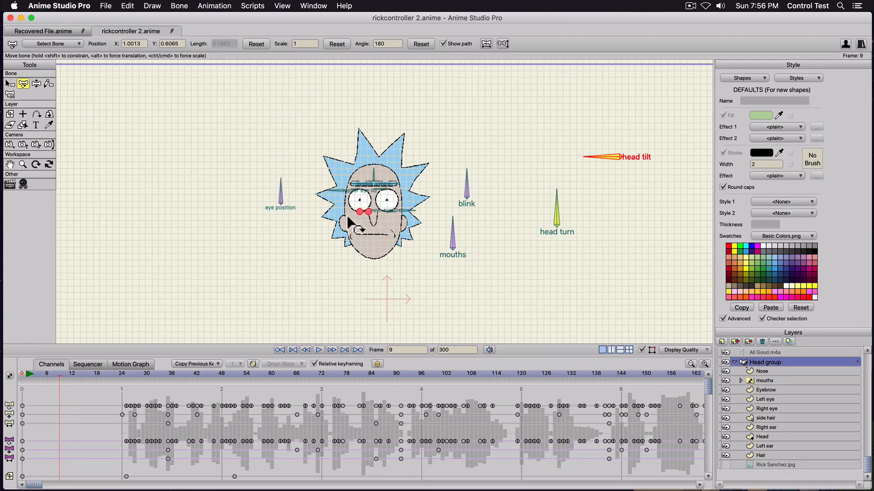
key("shift+super+g")
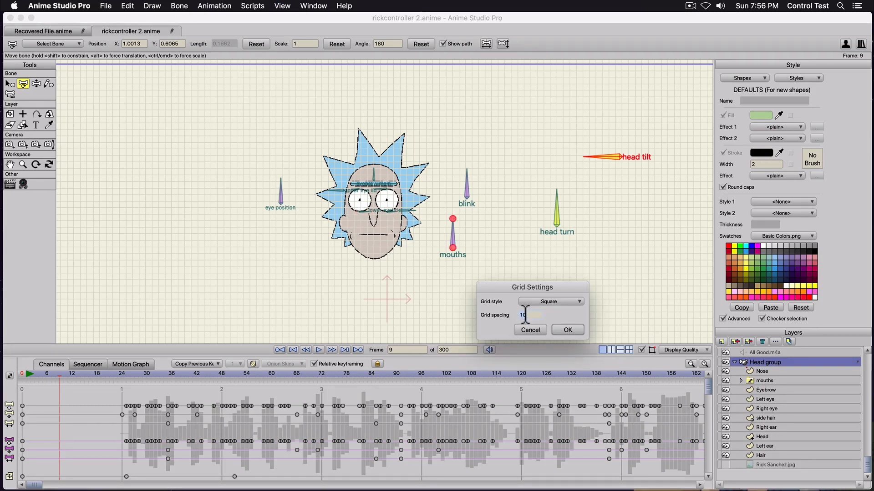
left_click(527, 329)
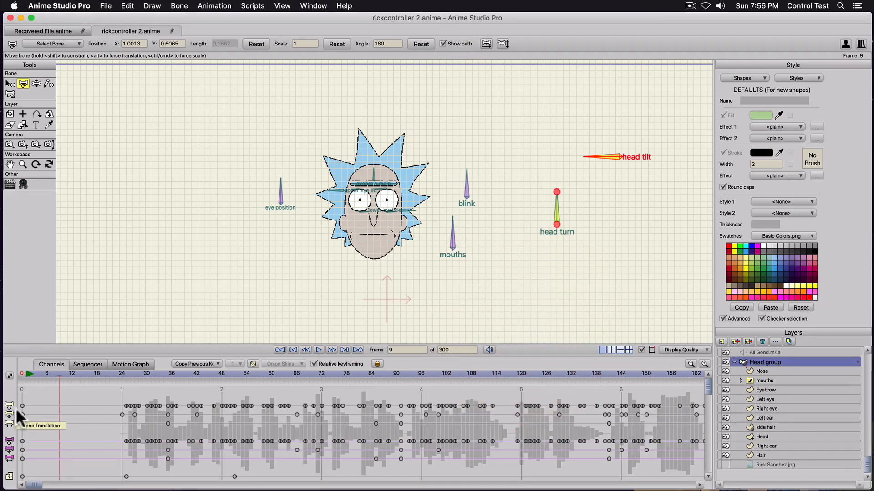
Add a new vector layer at frame 0.
left_click(24, 375)
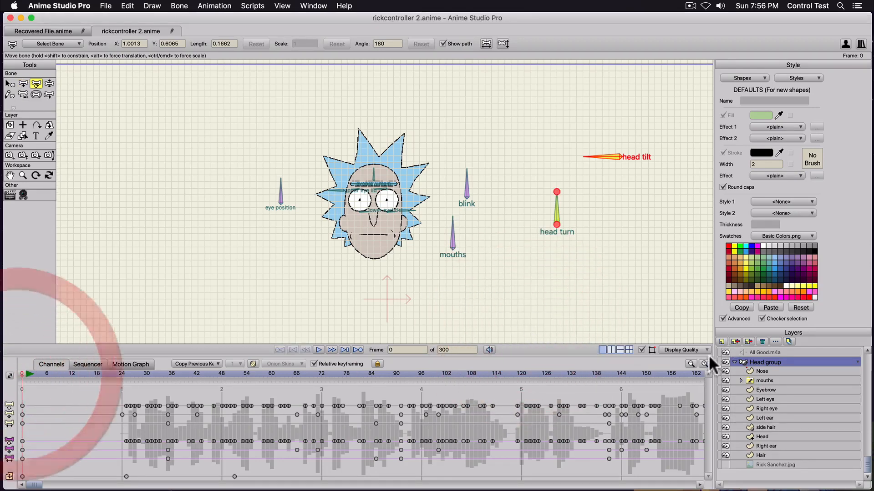
left_click(722, 341)
left_click(732, 351)
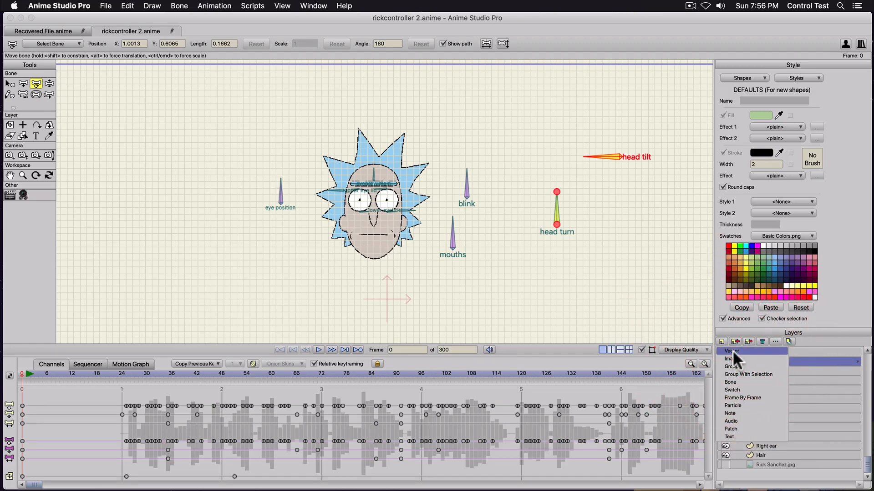
Name the new vector layer "head control" and move it into the Head group above the Nose layer.
type("he")
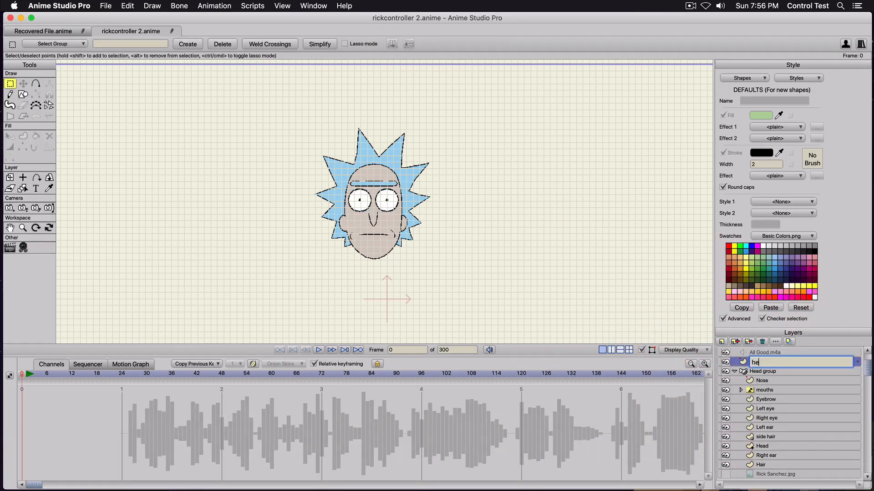
type("ad controll")
key("Return")
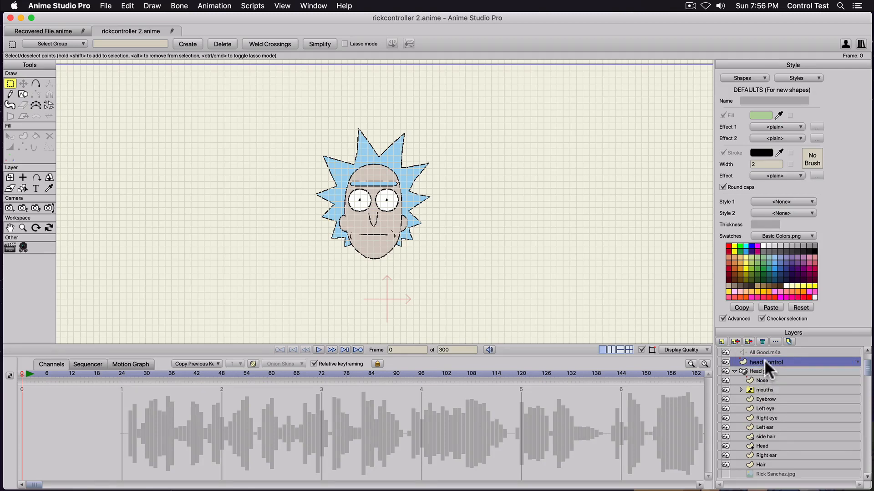
left_click_drag(764, 361, 760, 376)
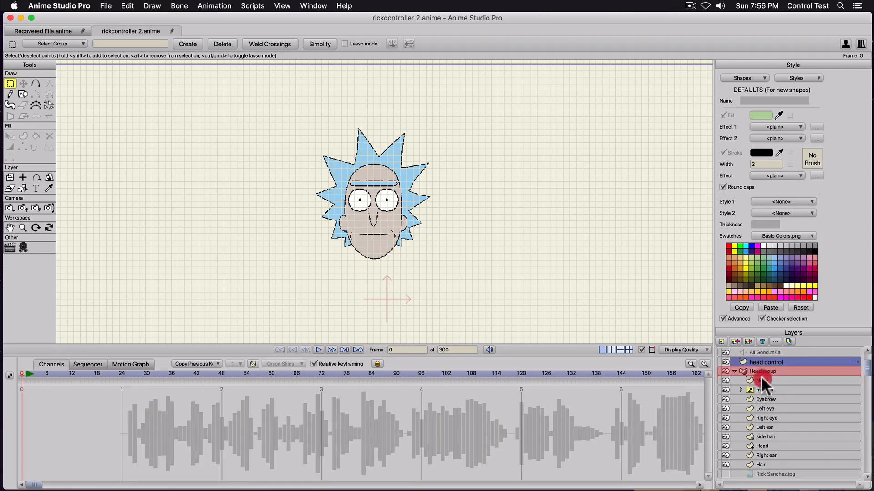
left_click_drag(760, 373, 761, 373)
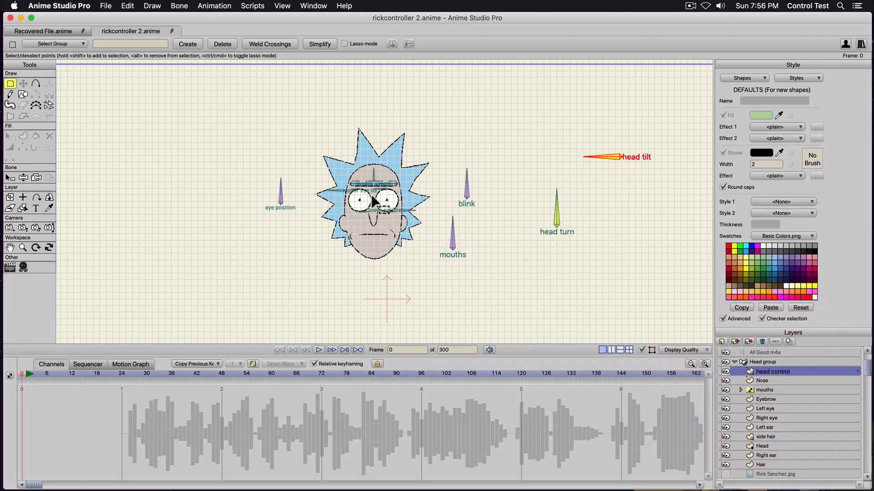
Draw a filled and stroked circle on the head control layer, centered above the head turn bone and left of the head tilt bone.
left_click(23, 94)
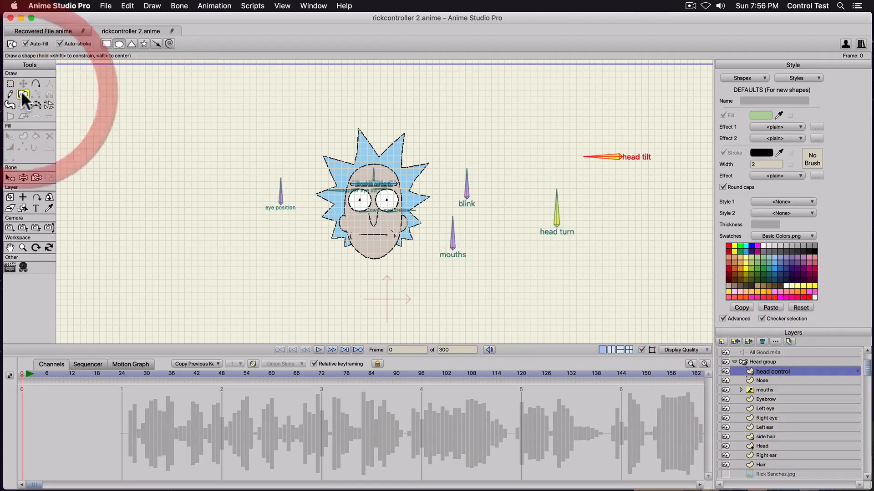
left_click(118, 43)
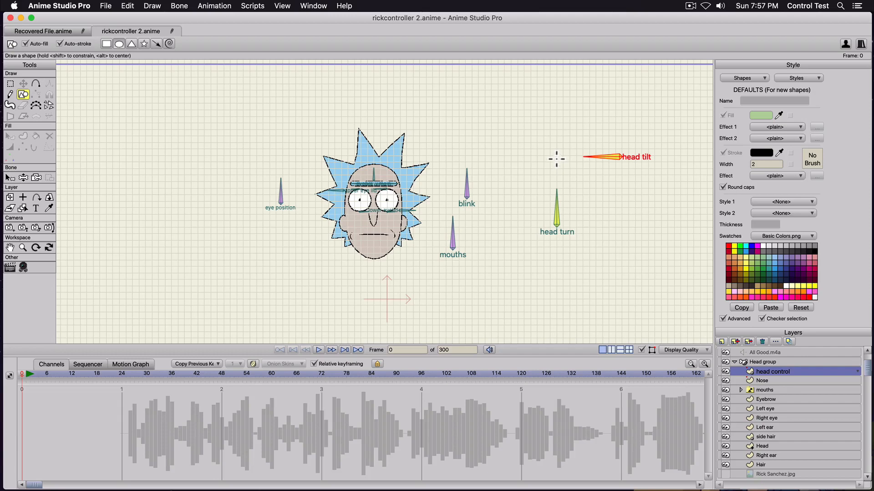
mouse_move(556, 156)
left_mouse_down()
mouse_move(601, 238)
mouse_move(556, 218)
mouse_move(587, 226)
left_mouse_up()
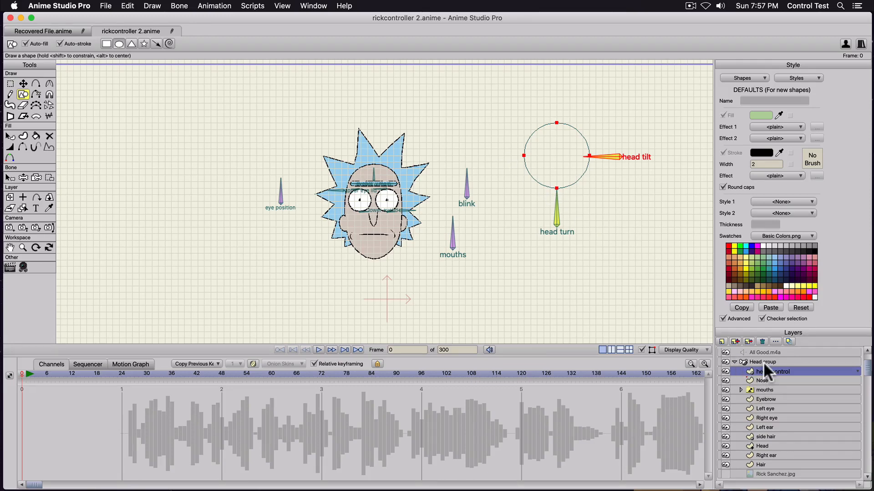
Set the head control layer's masking to "Don't mask this layer".
double_click(805, 367)
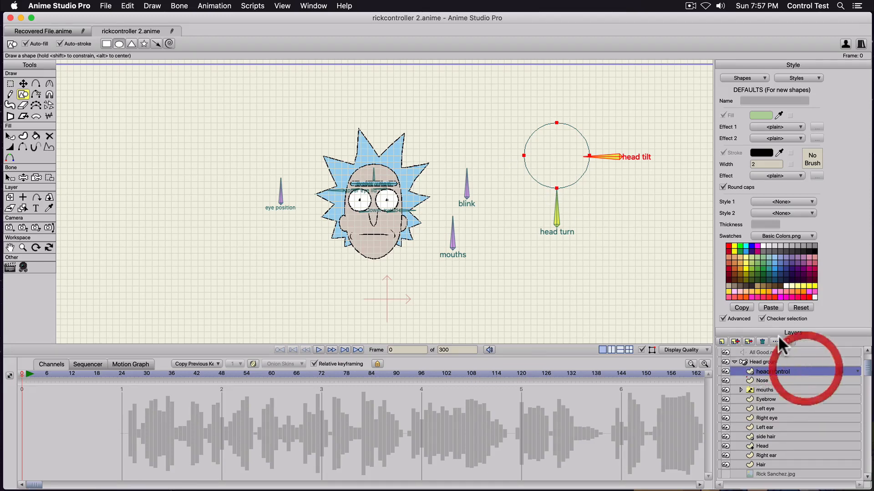
left_click(542, 91)
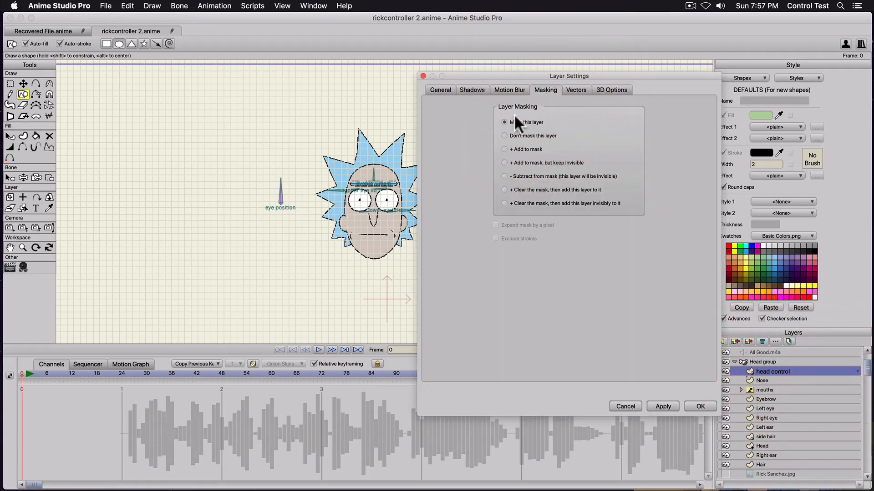
left_click(504, 135)
left_click(700, 407)
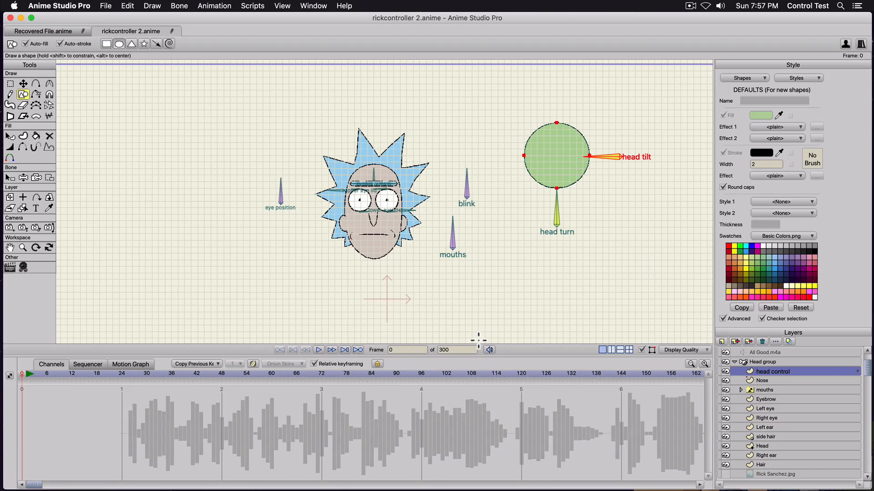
In the Head group, align the head tilt bone with the circle's right edge at about X 1.0278, Y 0.6111, with a length of about 0.1667.
left_click(757, 362)
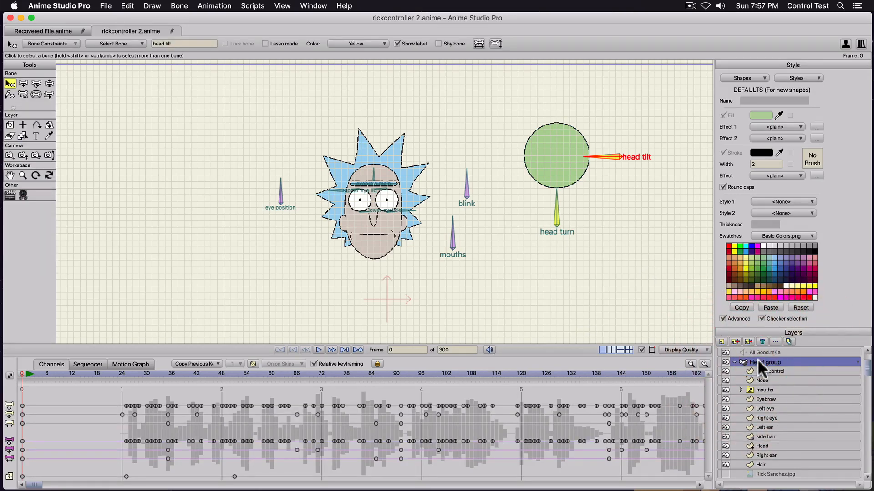
key("t")
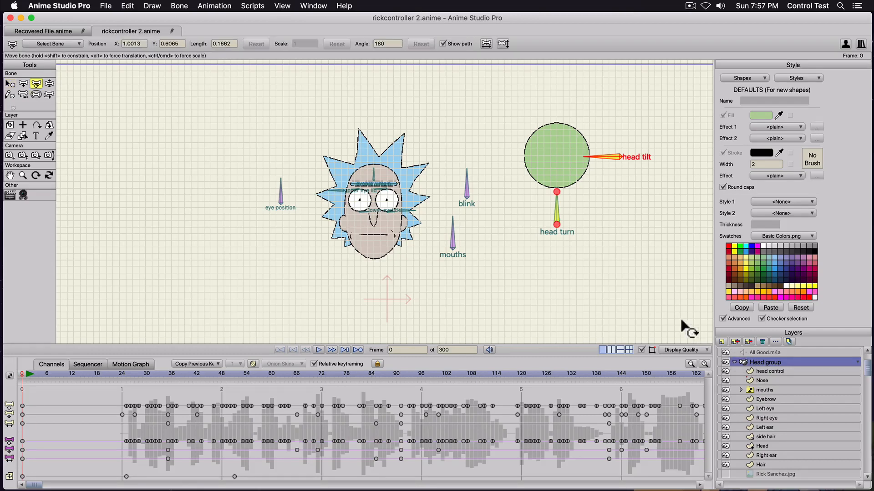
mouse_move(563, 230)
left_mouse_down()
mouse_move(512, 221)
mouse_move(559, 228)
left_mouse_up()
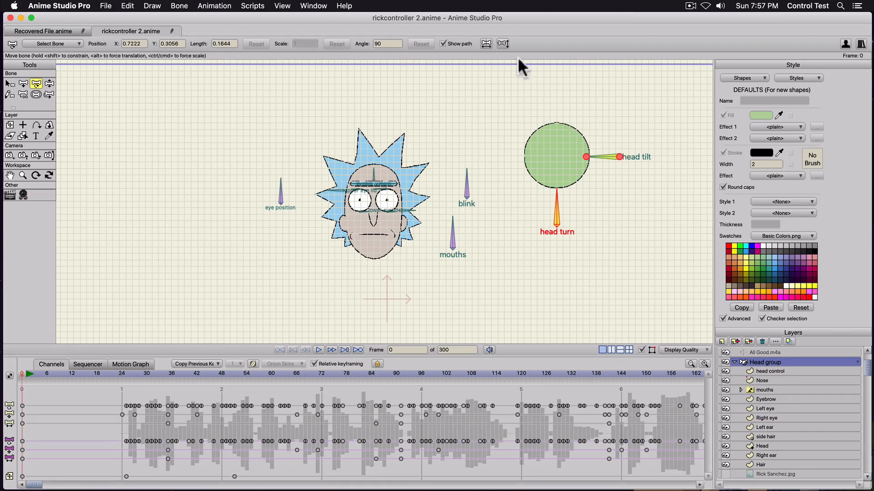
left_click_drag(618, 158, 600, 161)
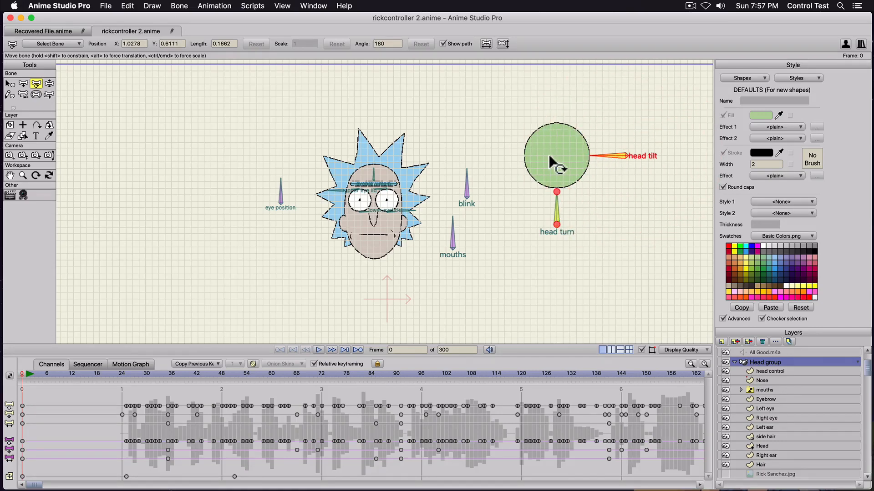
mouse_move(593, 156)
left_mouse_down()
mouse_move(585, 127)
mouse_move(634, 172)
mouse_move(564, 148)
mouse_move(609, 162)
mouse_move(592, 156)
left_mouse_up()
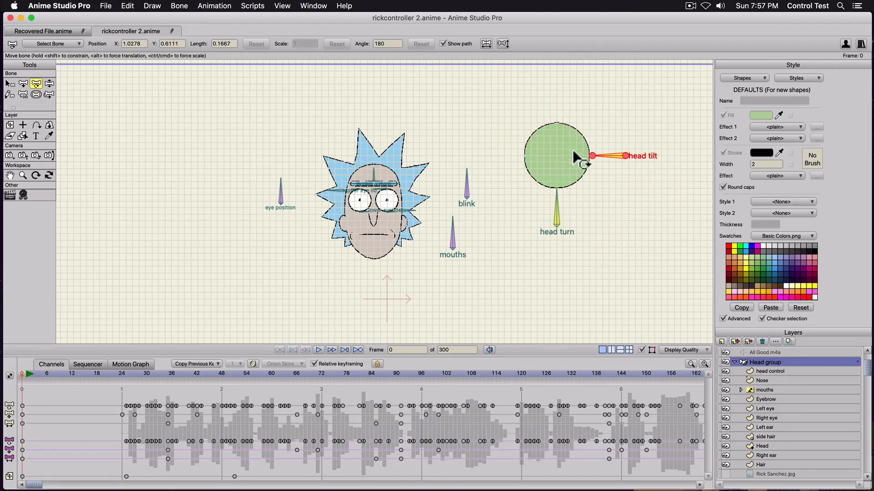
Add a short unparented bone from the circle's bottom edge straight up into the circle and name it "turn".
scroll(584, 162, "up", 4)
left_click_drag(542, 168, 413, 193)
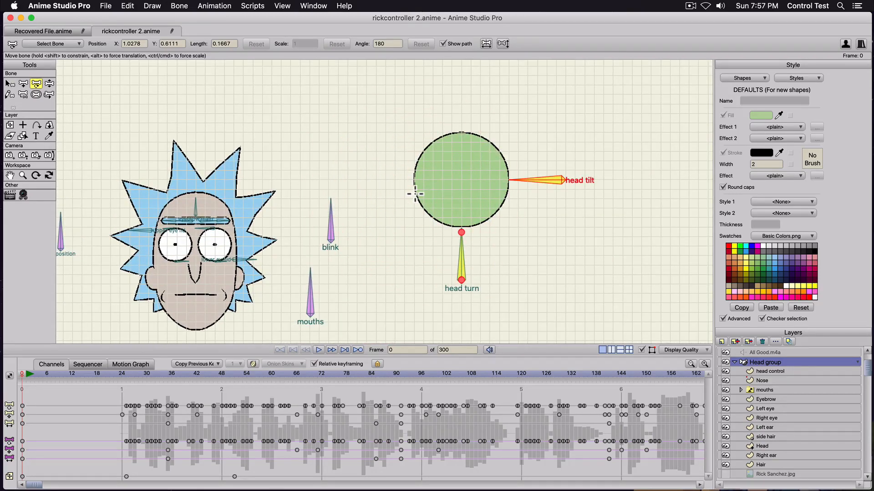
key("b")
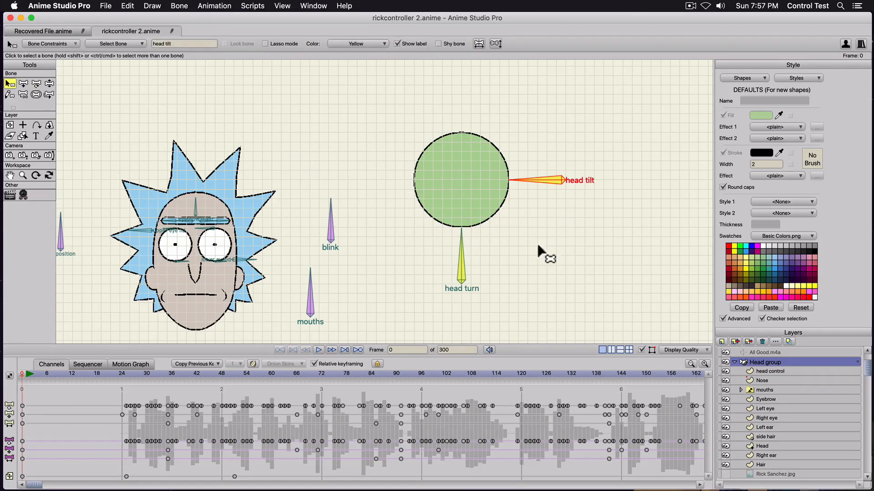
left_click(503, 222)
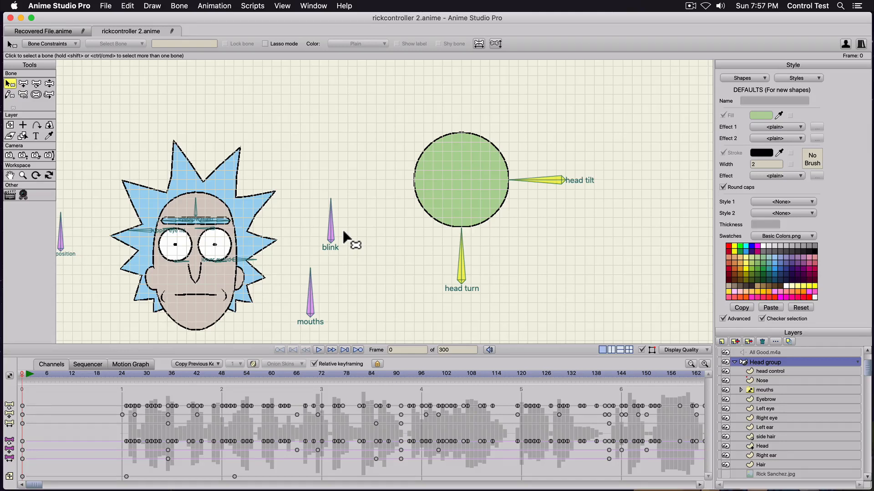
key("a")
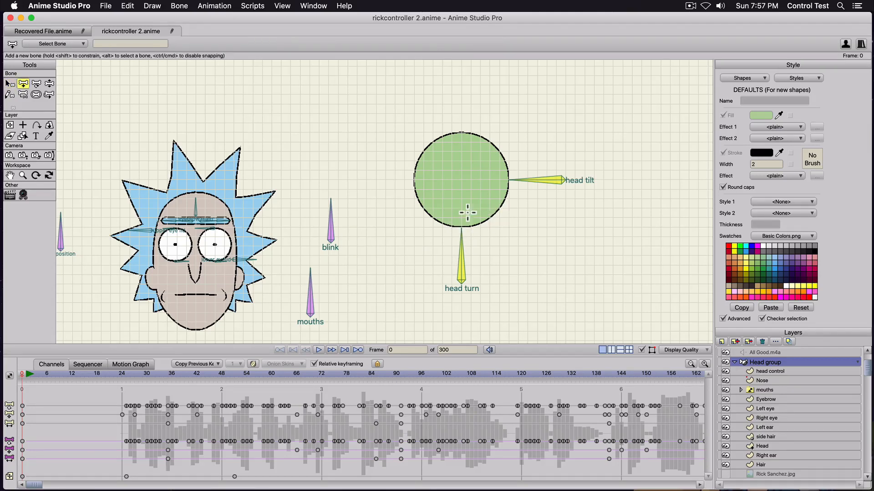
left_click_drag(462, 226, 460, 200)
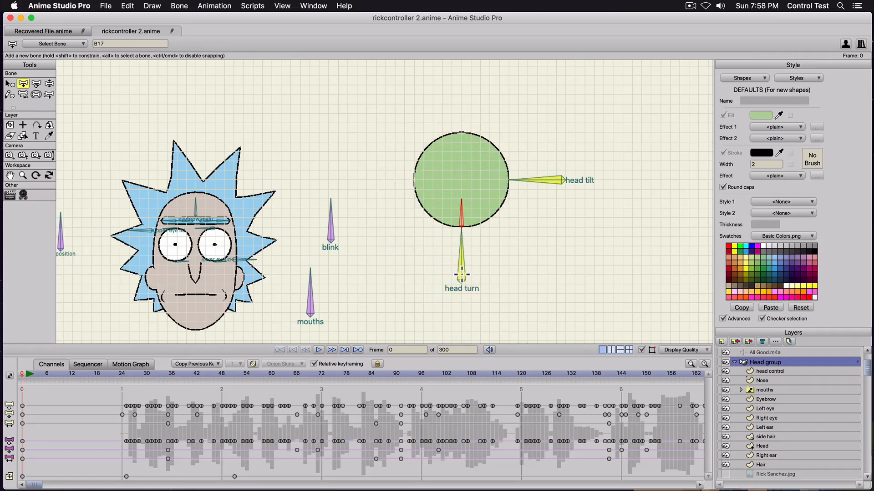
left_click(96, 44)
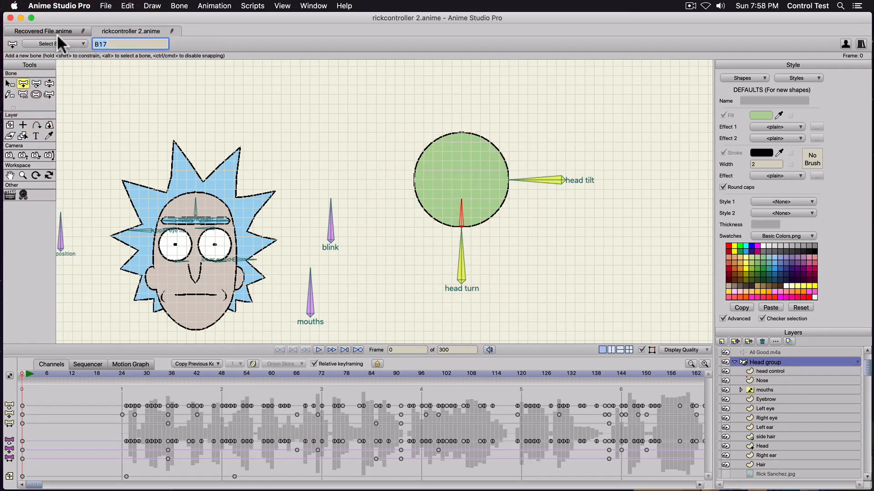
type("turn")
key("Return")
Set the turn bone's strength to 0.
key("z")
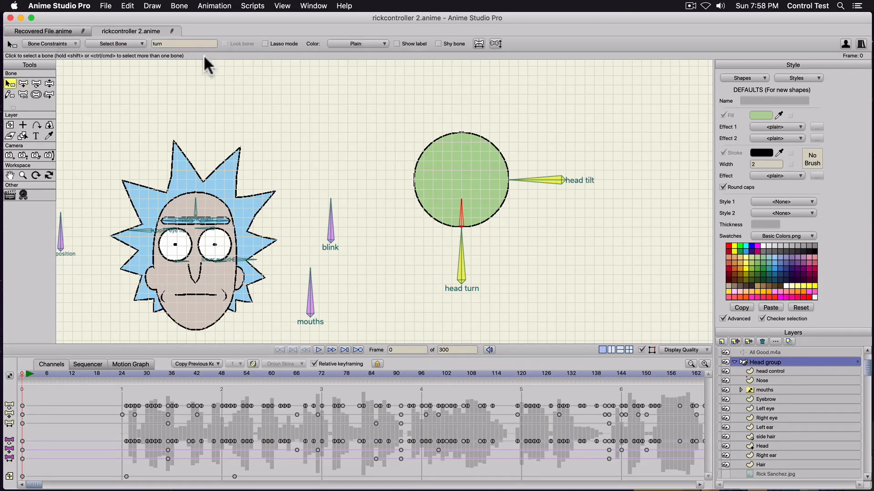
left_click(36, 94)
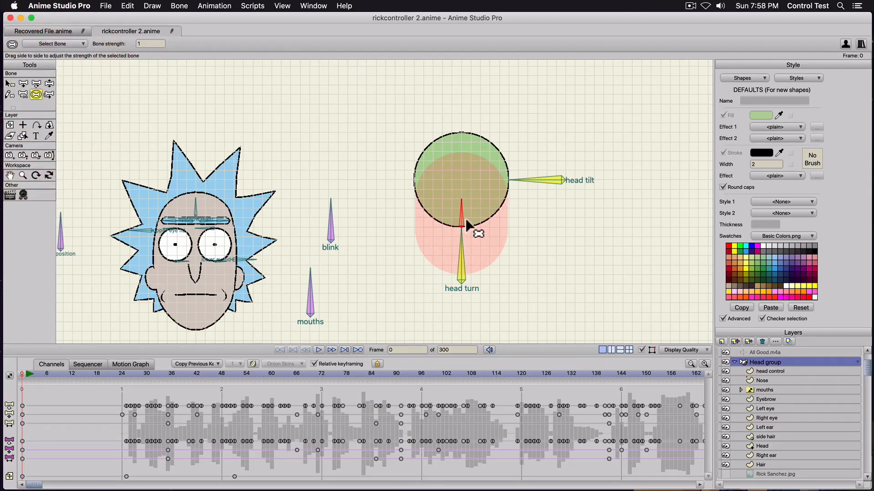
left_click_drag(460, 220, 241, 210)
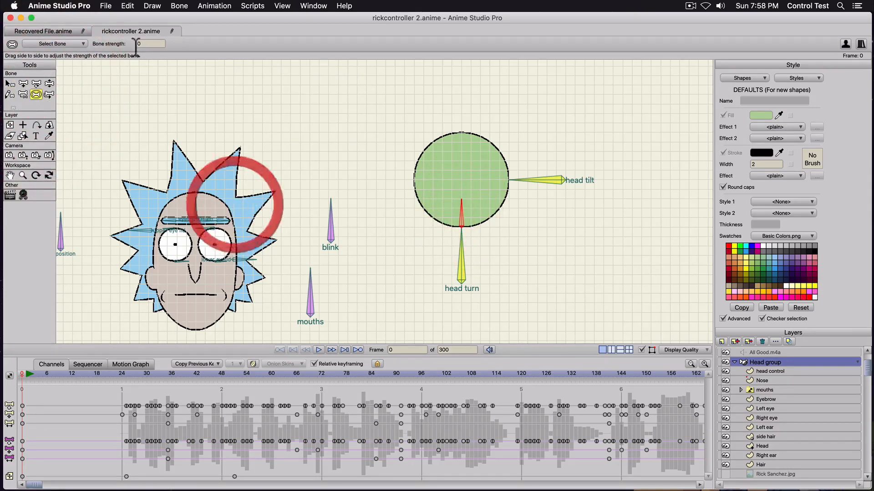
Show the turn bone's label, set its color to Yellow, and deselect it.
key("b")
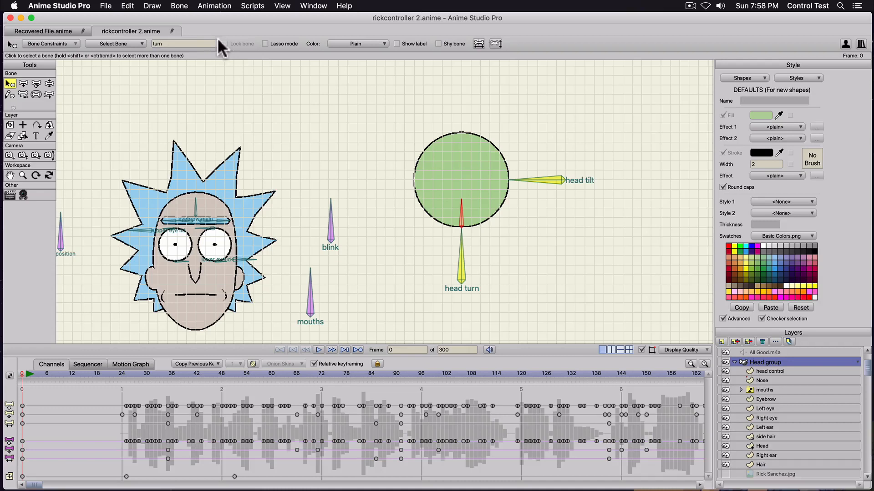
left_click(395, 43)
left_click(372, 43)
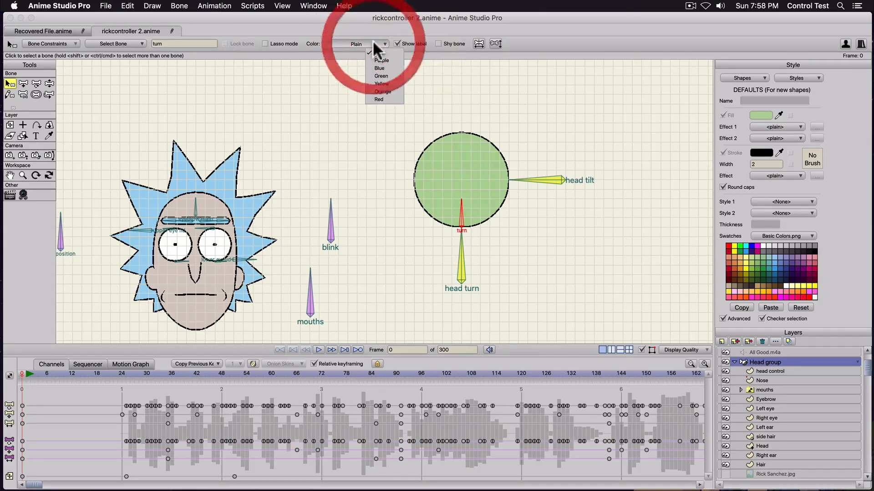
left_click(381, 82)
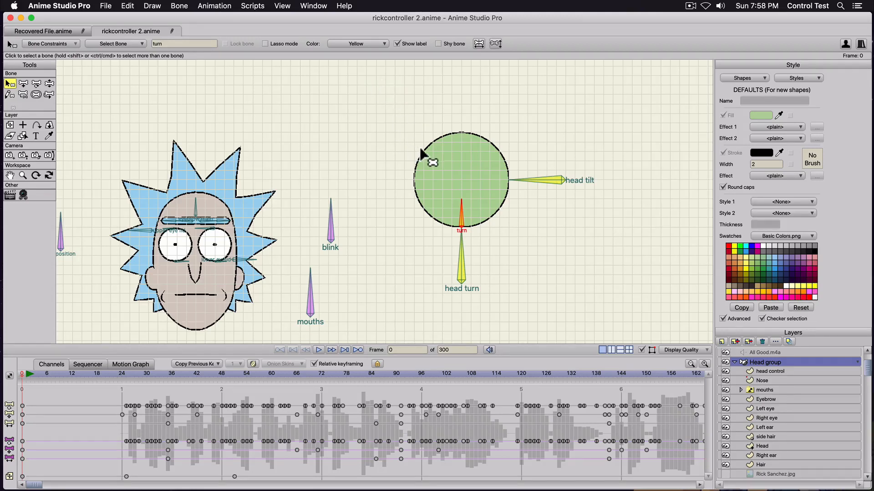
left_click(564, 118)
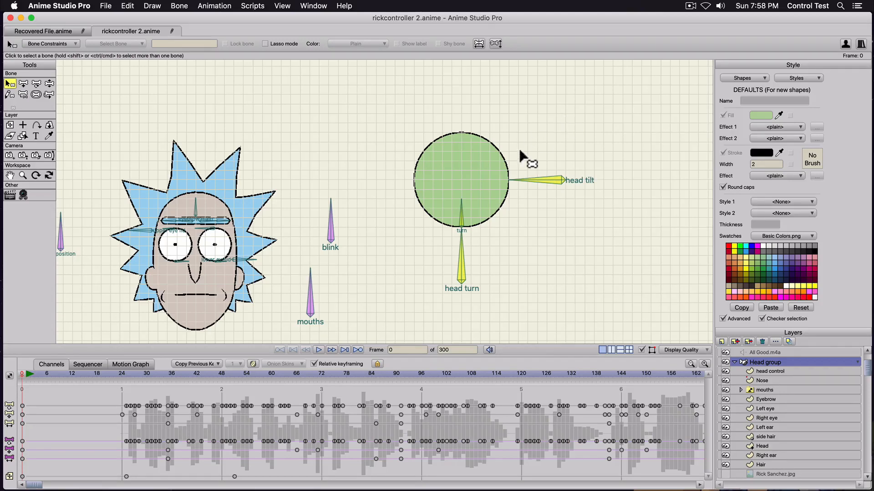
Add a short unparented bone from the circle's right edge horizontally into the circle and name it "tilt".
key("a")
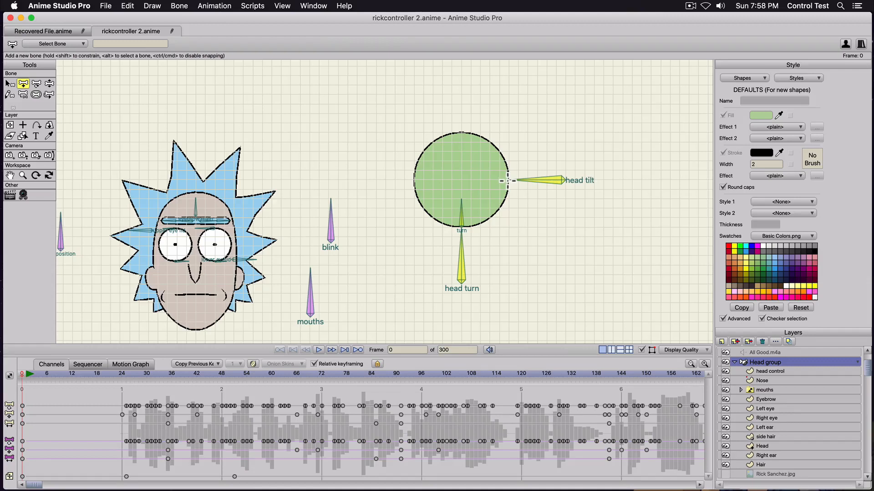
left_click_drag(508, 180, 480, 179)
double_click(137, 43)
type("til")
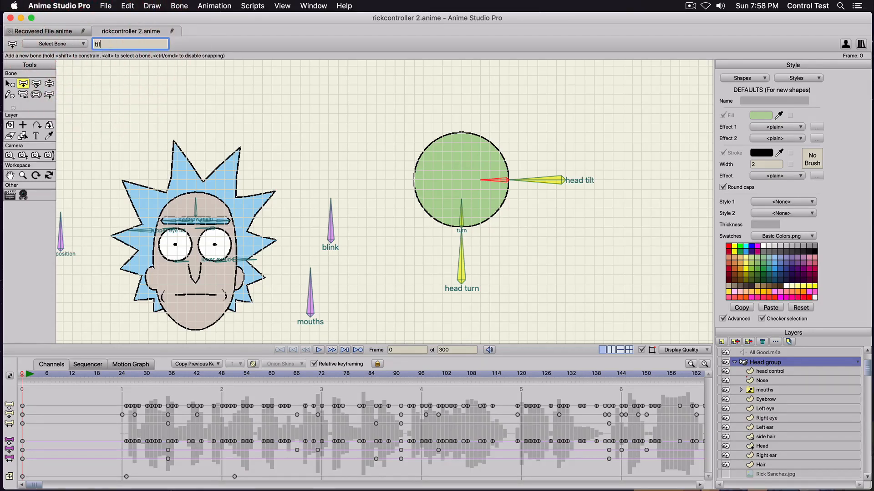
type("t")
key("Return")
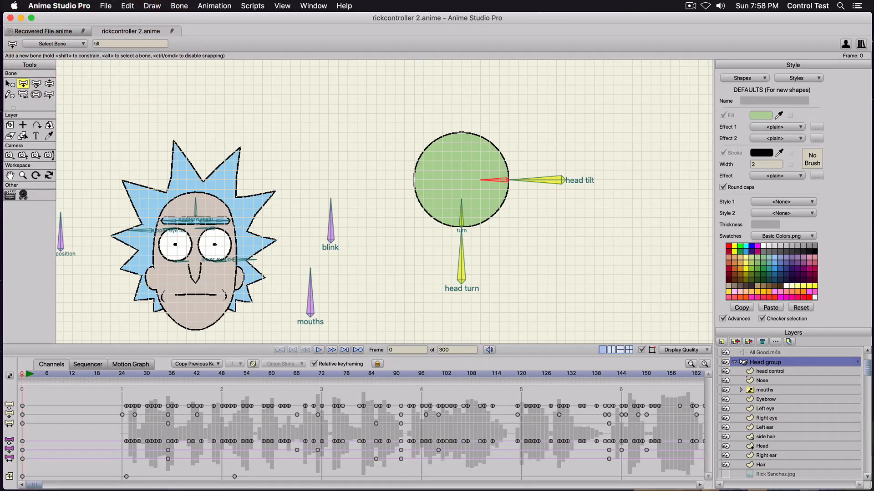
Reduce the tilt bone's strength, and give it the color Yellow with a visible label.
left_click(36, 94)
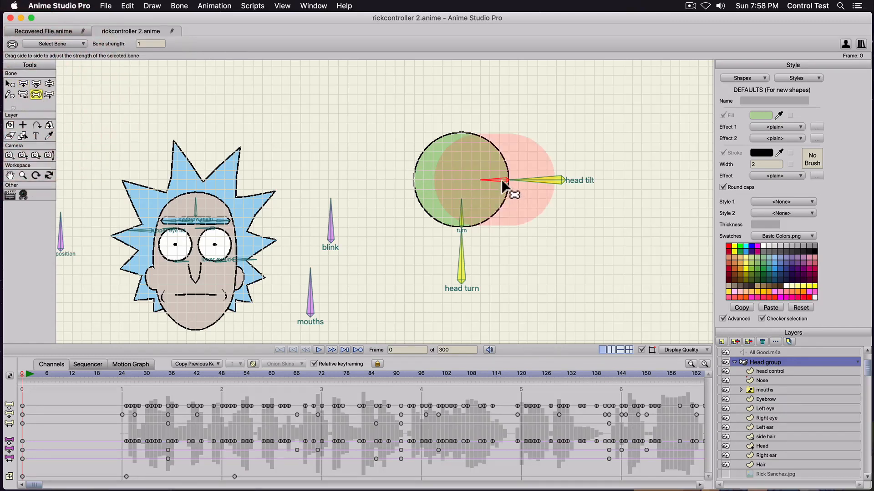
left_click_drag(501, 180, 379, 176)
key("b")
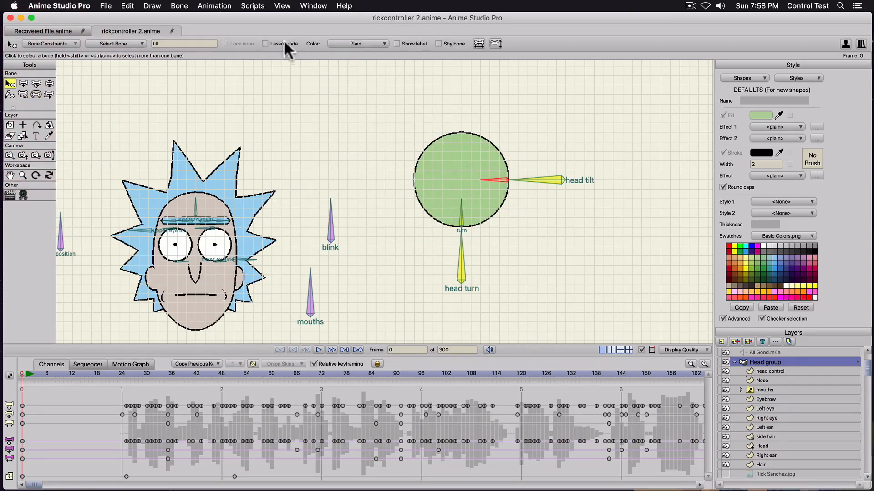
left_click(360, 44)
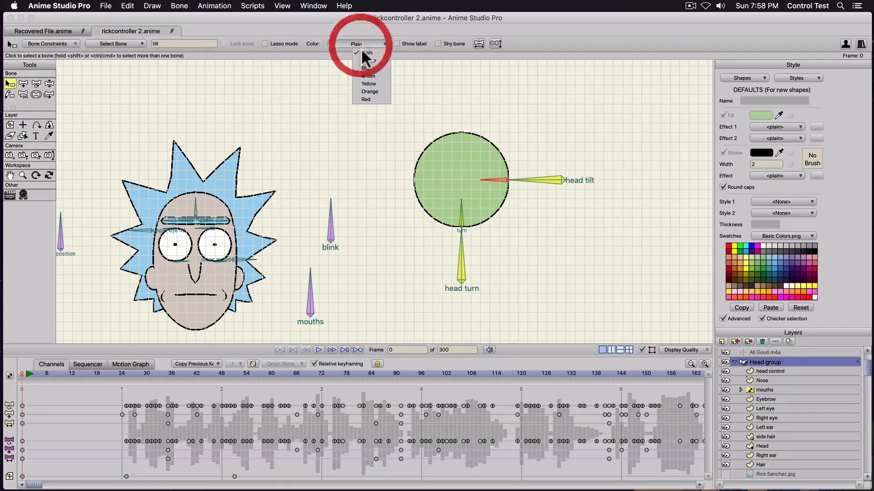
left_click(368, 82)
left_click(397, 42)
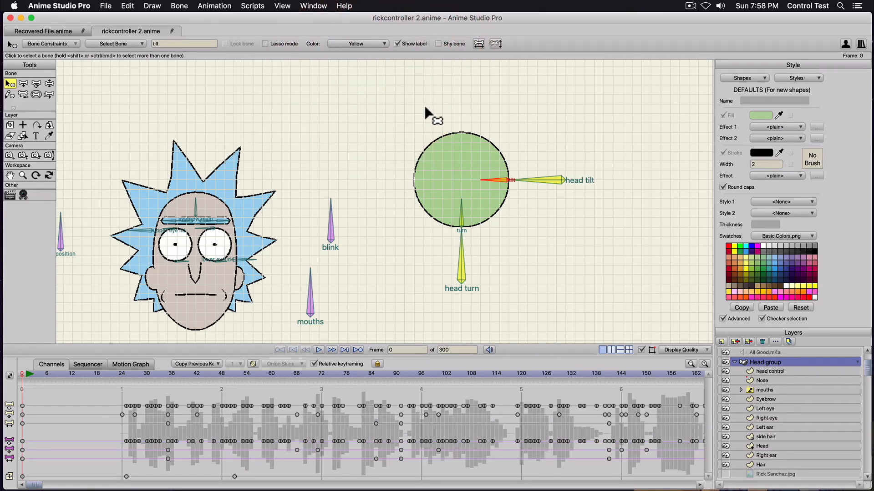
Add an unparented vertical bone between the circle's center and its top edge, and reduce the bone's strength.
left_click(397, 149)
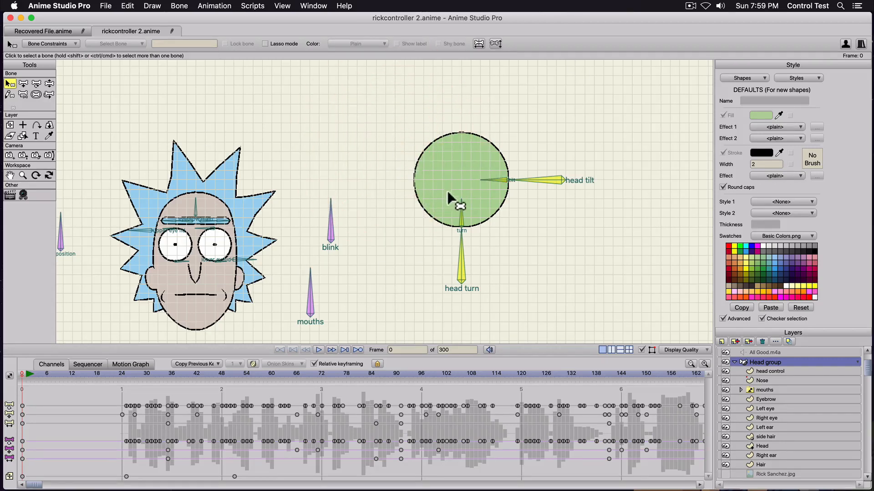
key("a")
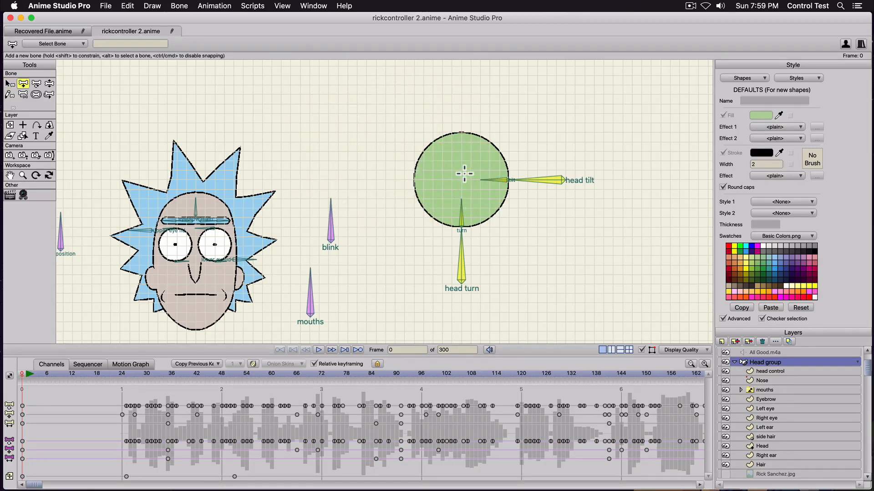
left_click_drag(461, 177, 463, 132)
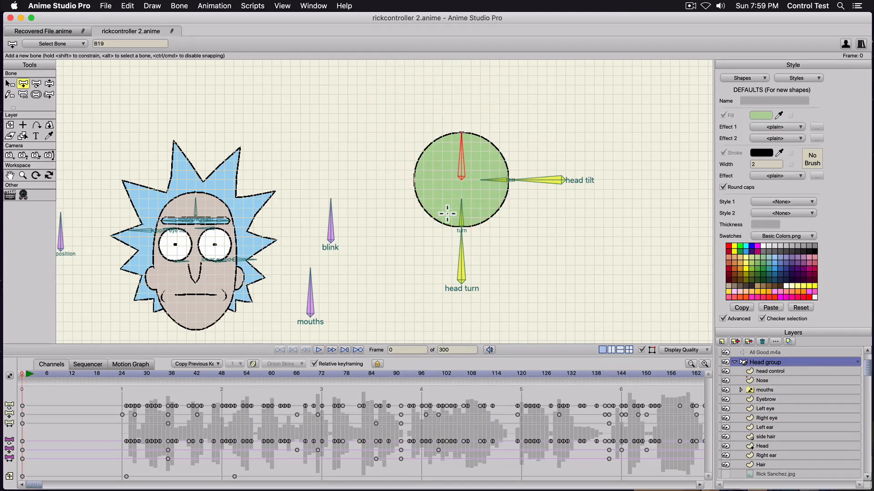
left_click(36, 94)
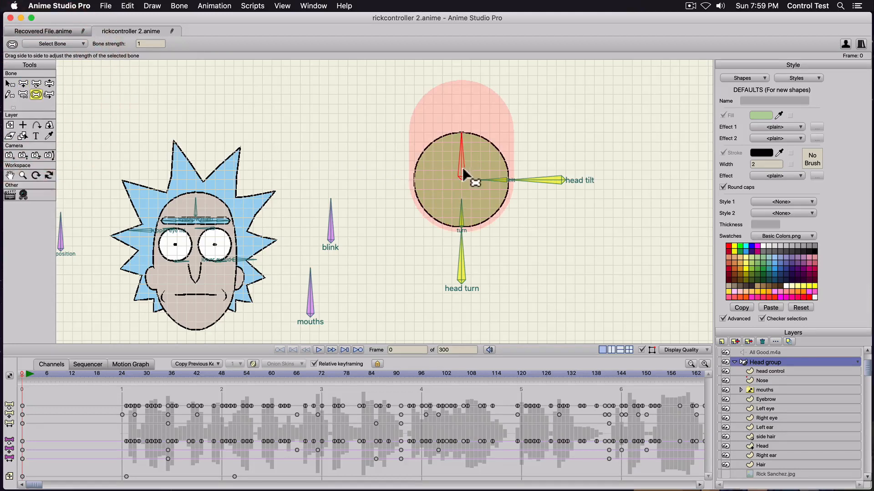
left_click(235, 170)
left_click_drag(235, 171, 296, 158)
Name the new bone "head control" and give it a visible label and the color Yellow.
key("b")
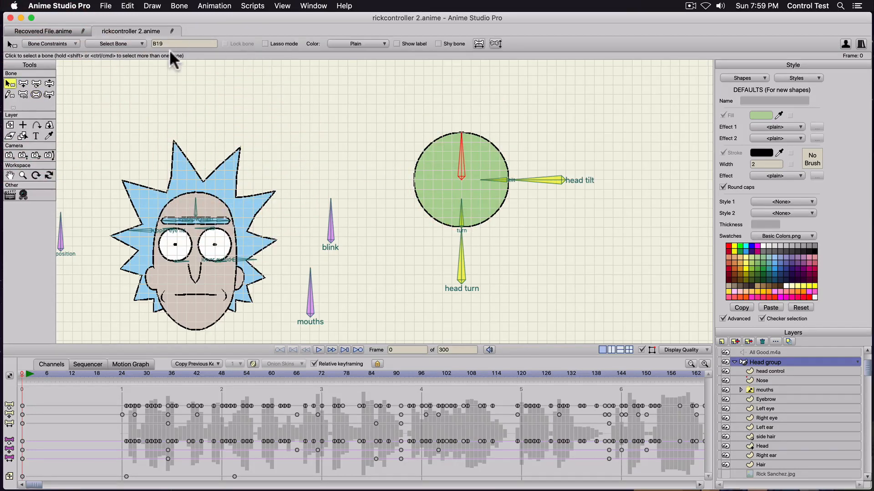
left_click(160, 45)
type("head control")
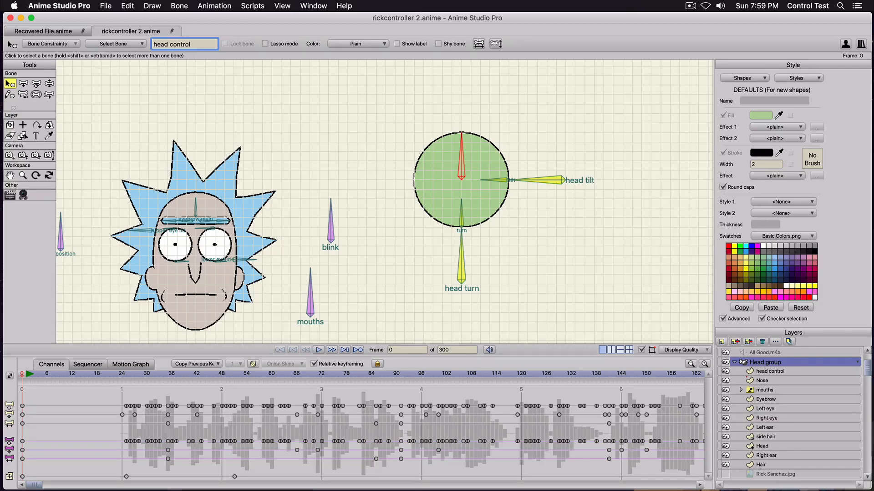
key("Return")
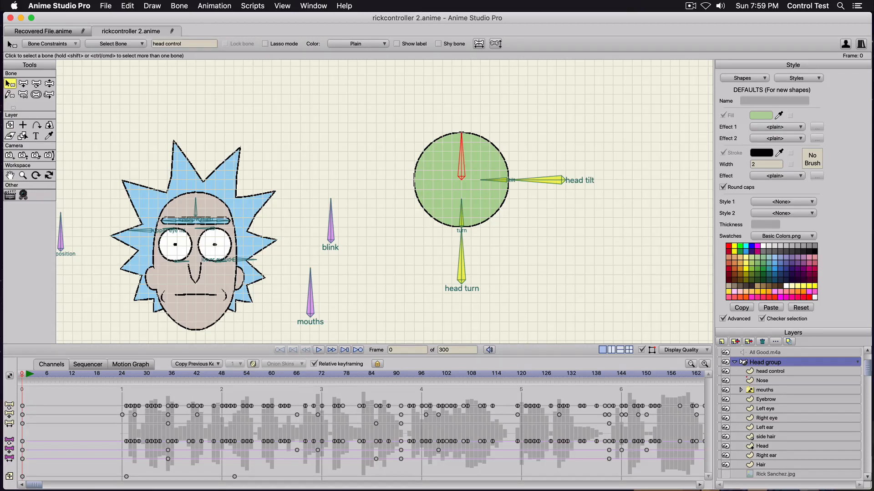
left_click(398, 44)
left_click(371, 43)
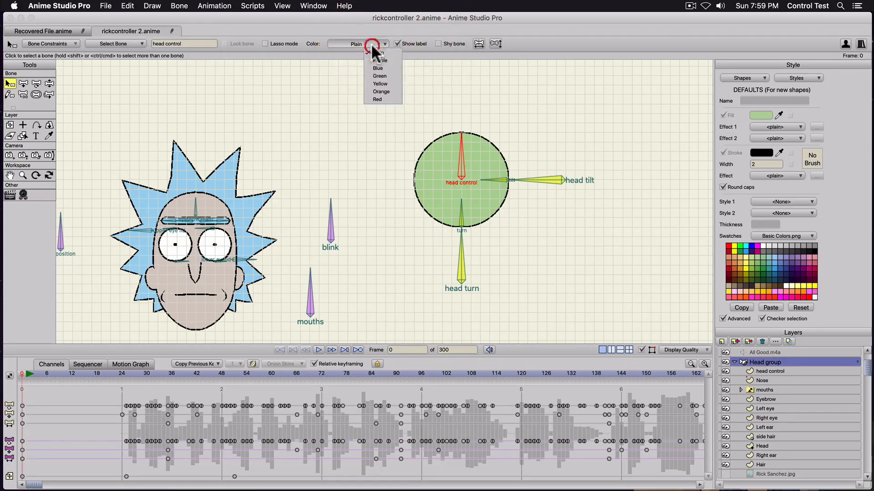
left_click(374, 85)
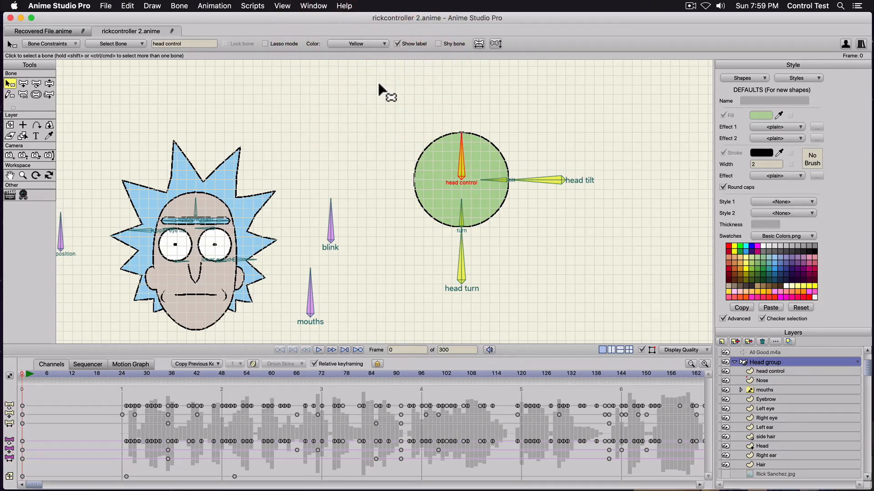
Set the head turn bone's constraint target to the turn bone.
left_click(463, 265)
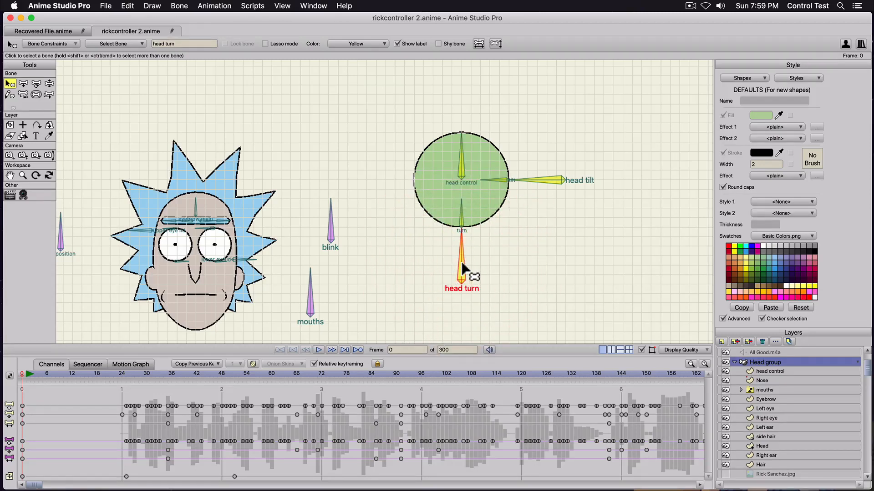
left_click(37, 43)
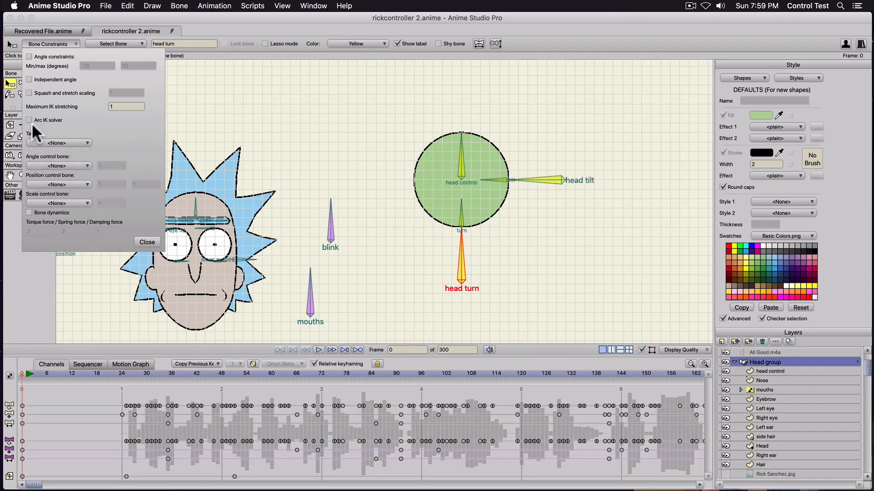
left_click(51, 143)
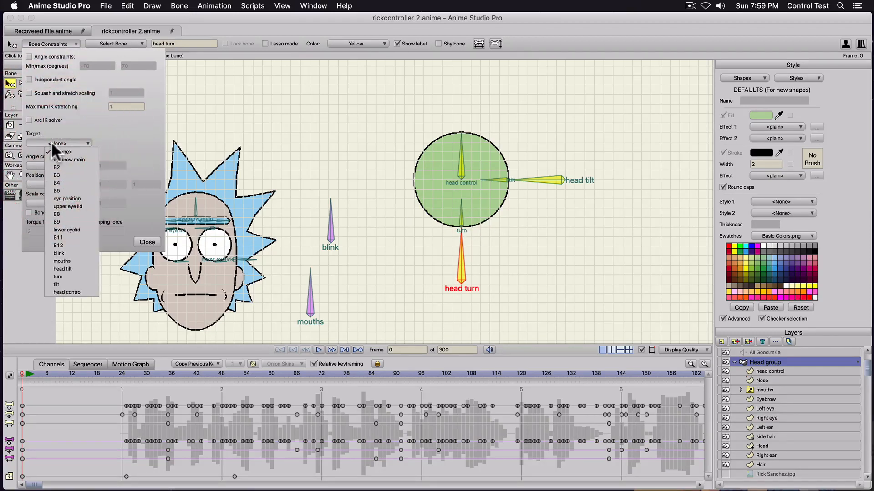
left_click(57, 275)
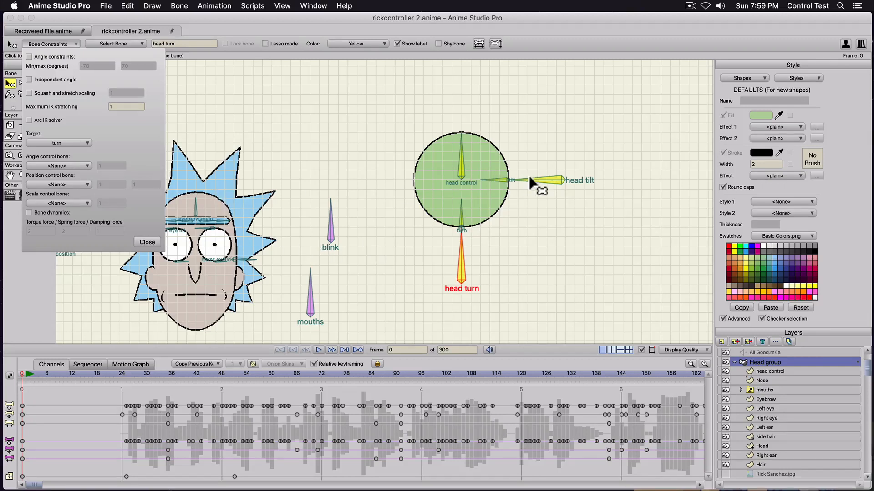
Set the head tilt bone's constraint target to the tilt bone.
left_click(557, 179)
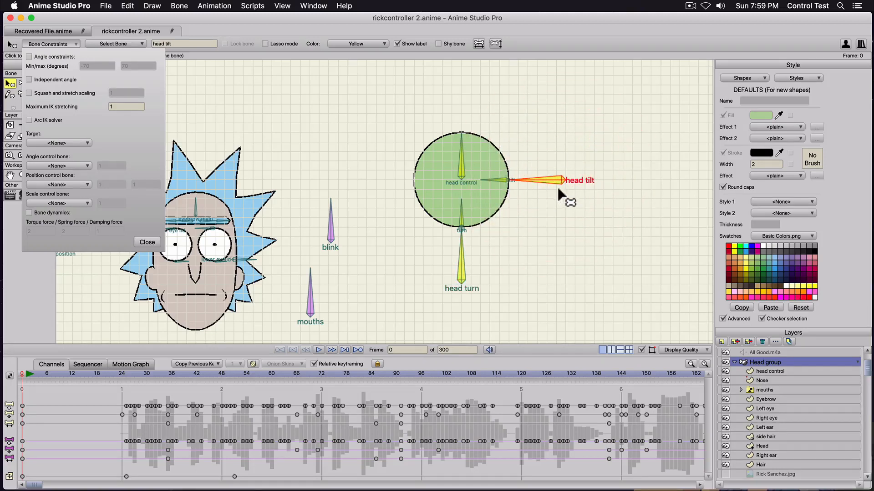
left_click(45, 141)
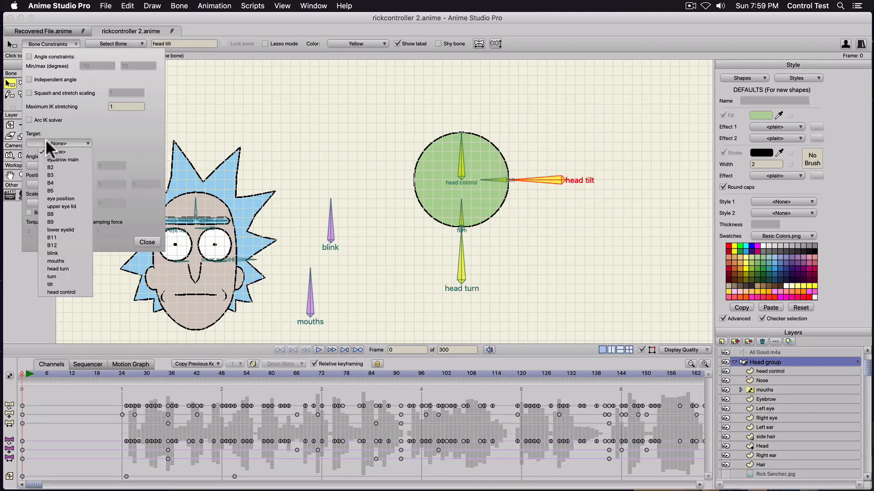
left_click(52, 284)
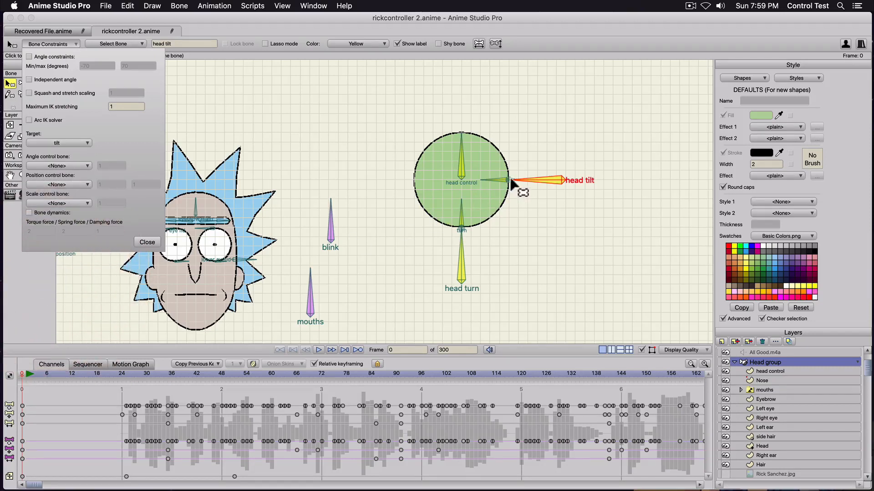
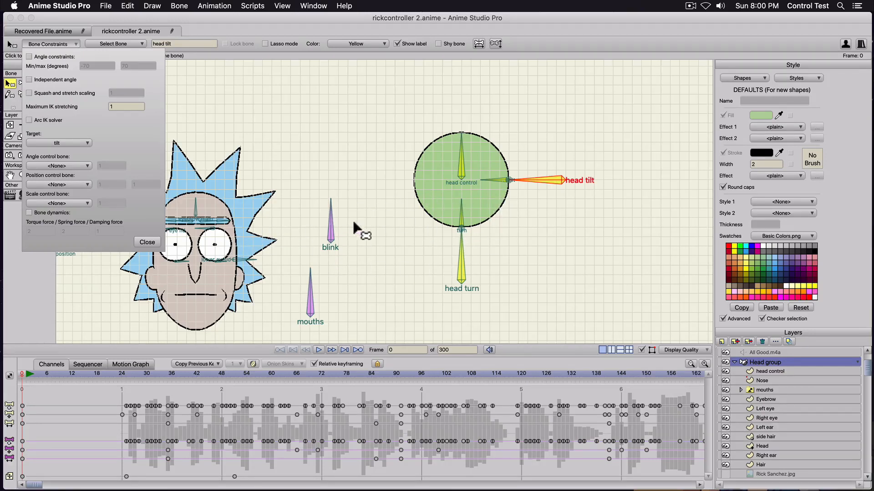
Make head control the position control bone of the turn bone, so it drives only horizontal movement.
left_click(460, 217)
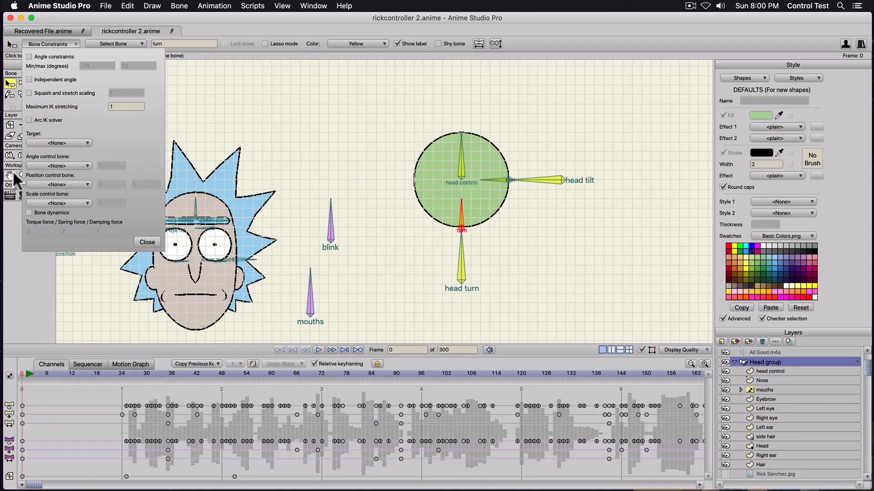
left_click(52, 183)
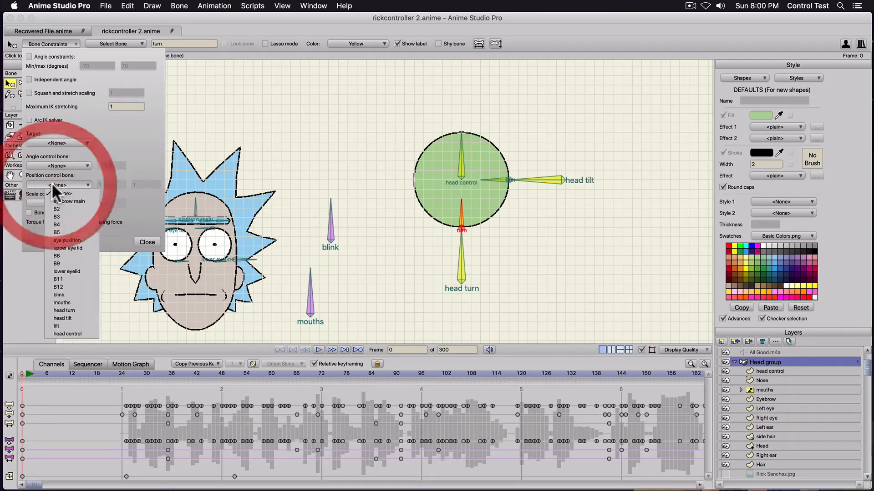
left_click(59, 334)
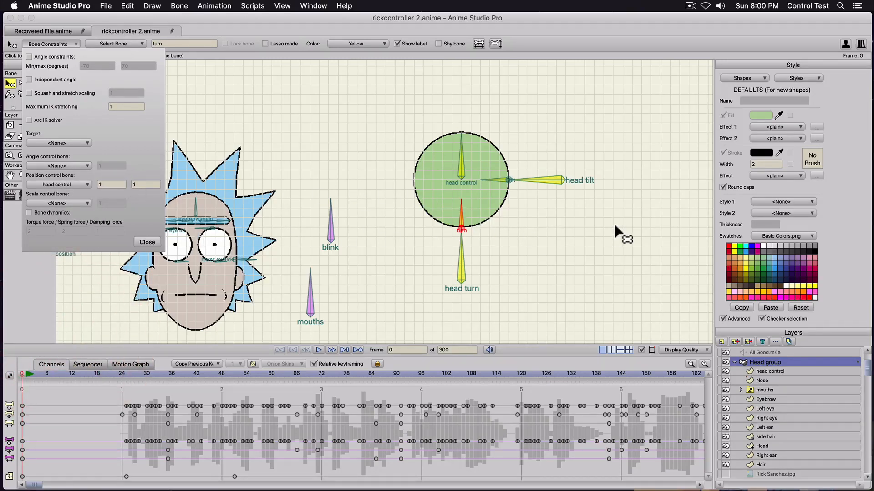
left_click(98, 184)
left_click_drag(139, 184, 128, 183)
Make head control the tilt bone's position control bone with a horizontal factor of 0, then close the constraints and deselect the bone.
left_click(501, 185)
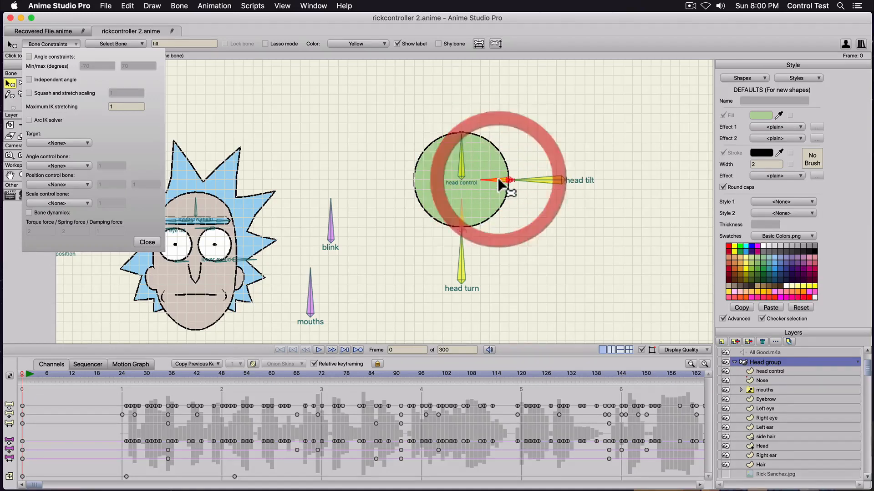
left_click(57, 182)
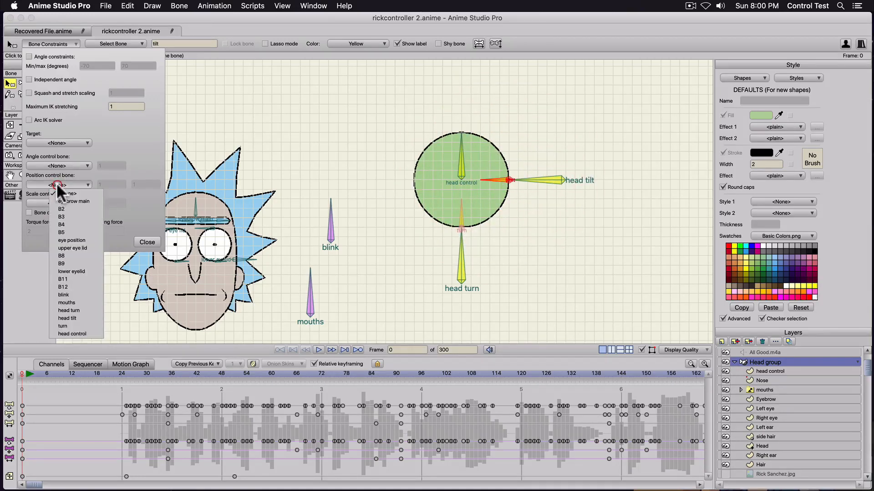
left_click(62, 331)
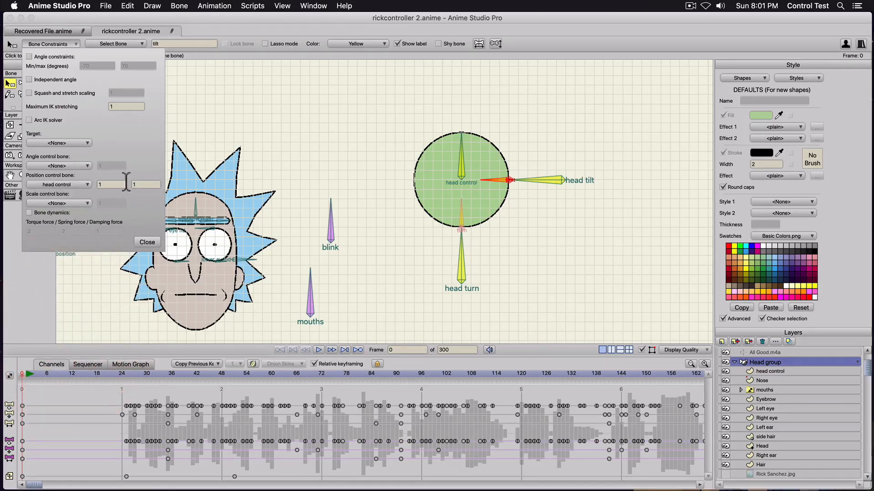
left_click(97, 182)
type("0")
left_click(147, 242)
left_click(334, 267)
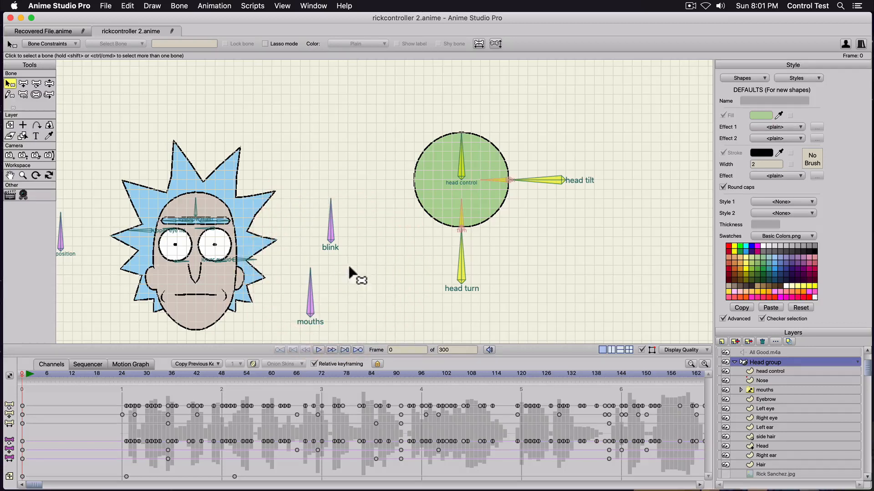
At frame 6, hide the grid and test the rig by moving the head control bone around, outside the circle and back near its center.
left_click(46, 372)
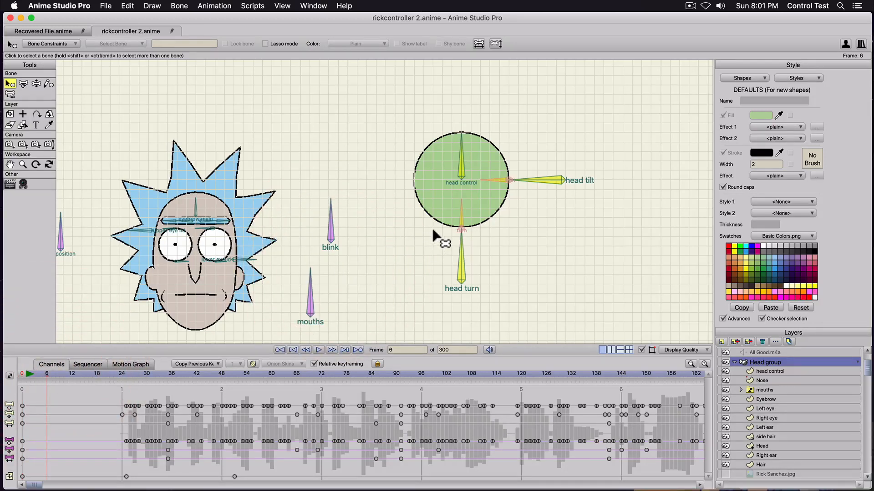
key("super+g")
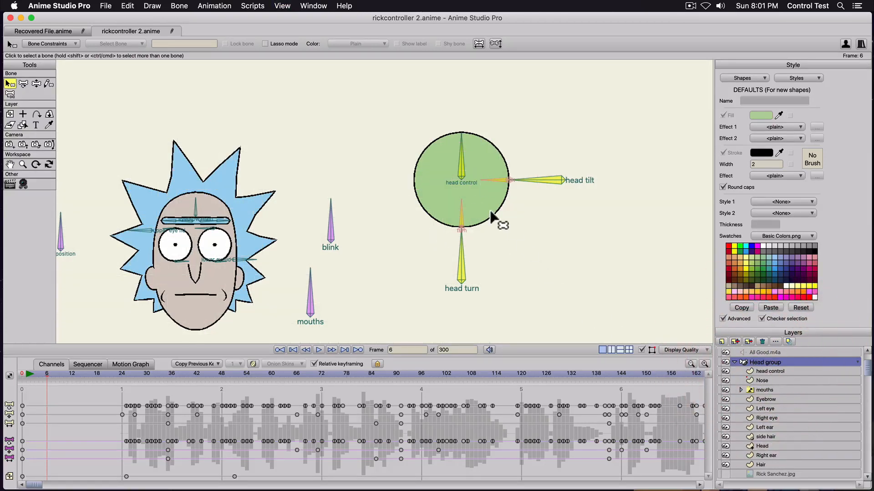
key("t")
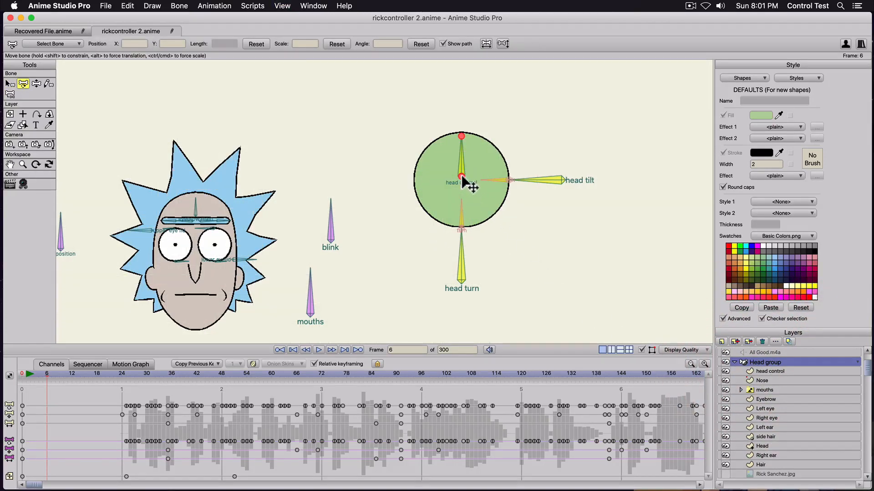
left_click_drag(461, 176, 437, 186)
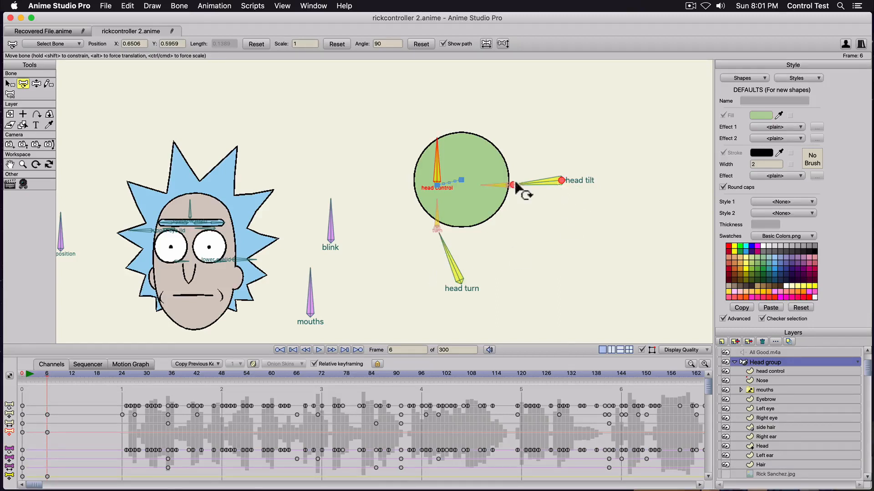
left_click(436, 183)
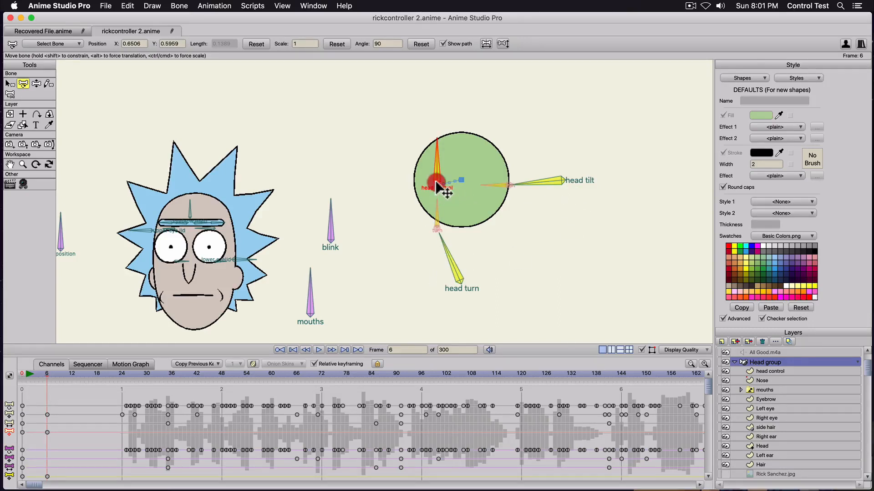
left_click_drag(436, 187, 444, 190)
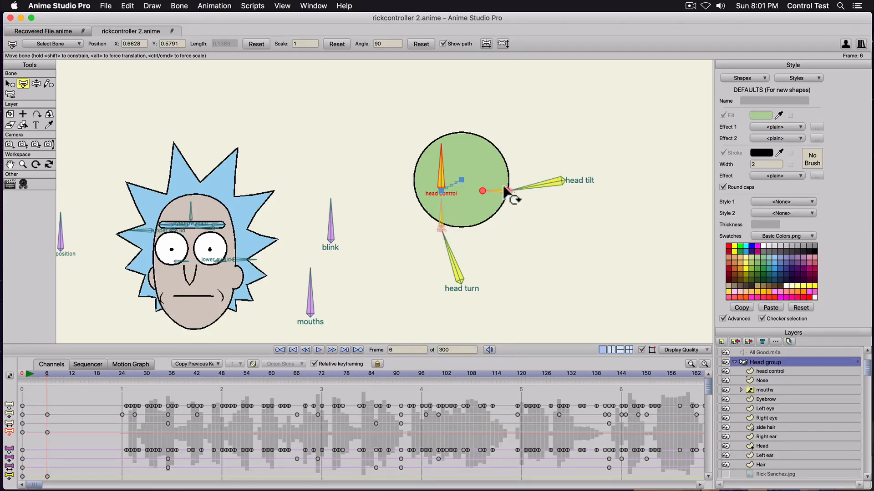
left_click_drag(452, 189, 401, 267)
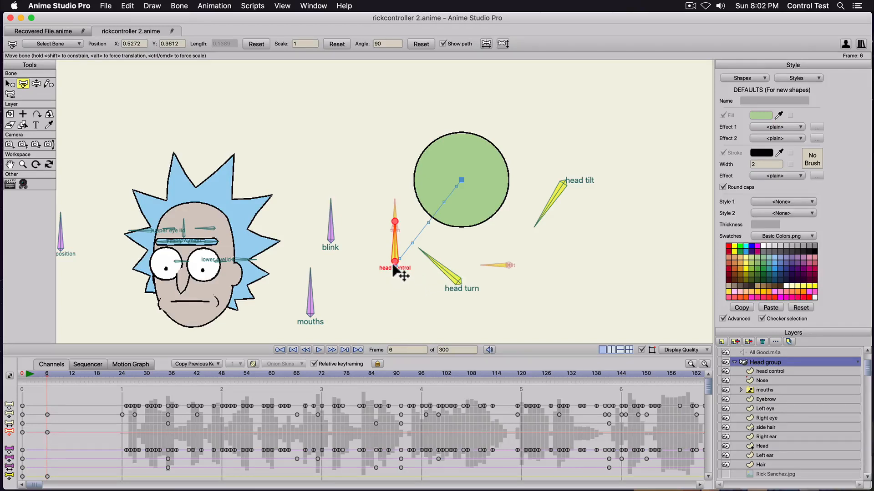
left_click_drag(395, 268, 465, 183)
Open the Actions window, activate the head turn action, and move the window clear of the controller bones.
left_click(313, 6)
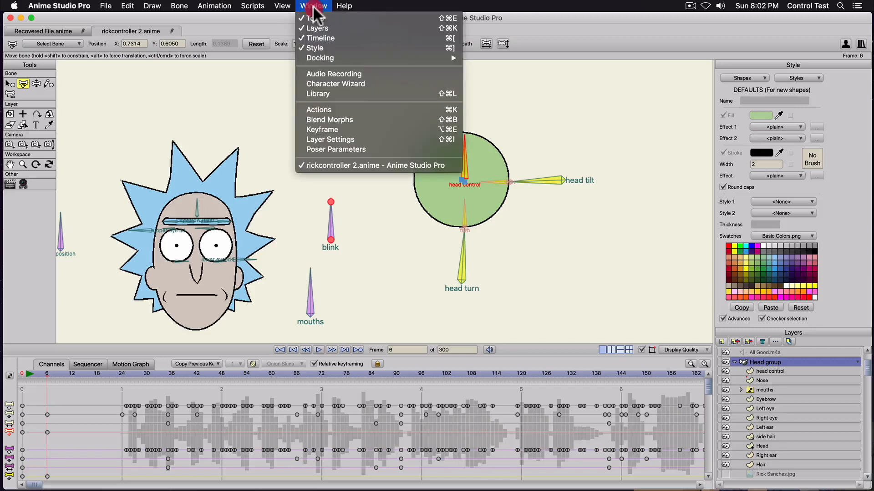
left_click(319, 110)
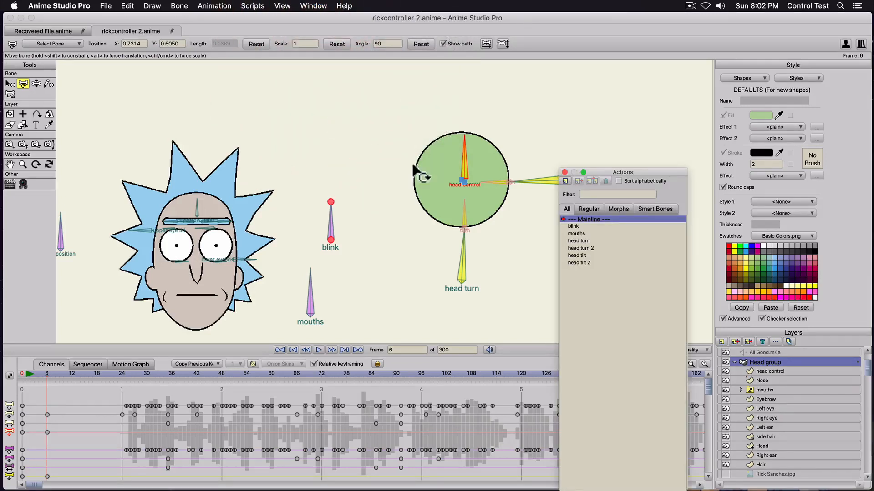
double_click(582, 240)
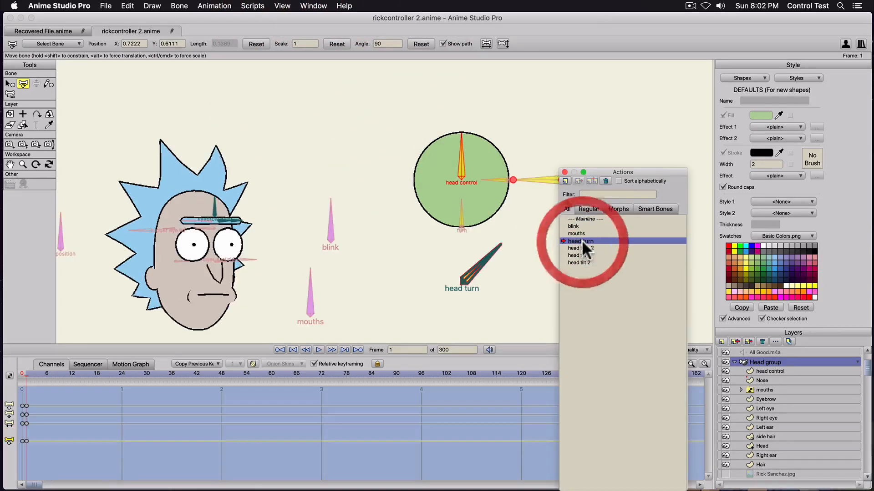
left_click_drag(614, 172, 664, 136)
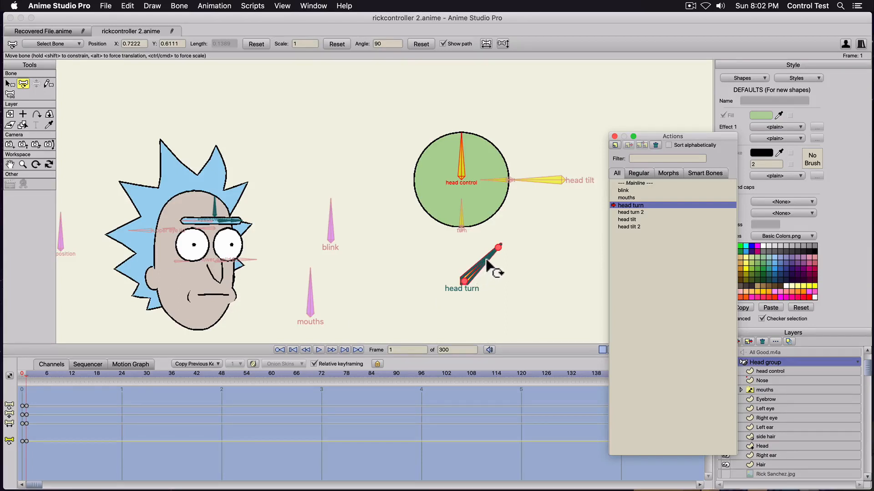
Set the head turn bone to 45 degrees in the head turn action, and rotate it to the opposite upward diagonal in head turn 2.
left_click(501, 287)
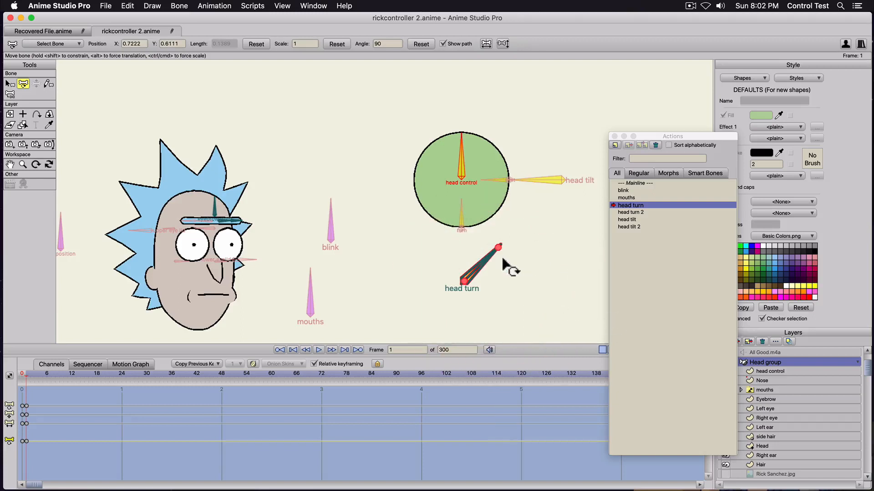
left_click(485, 259)
mouse_move(485, 259)
left_mouse_down()
mouse_move(501, 296)
mouse_move(511, 292)
mouse_move(498, 255)
left_mouse_up()
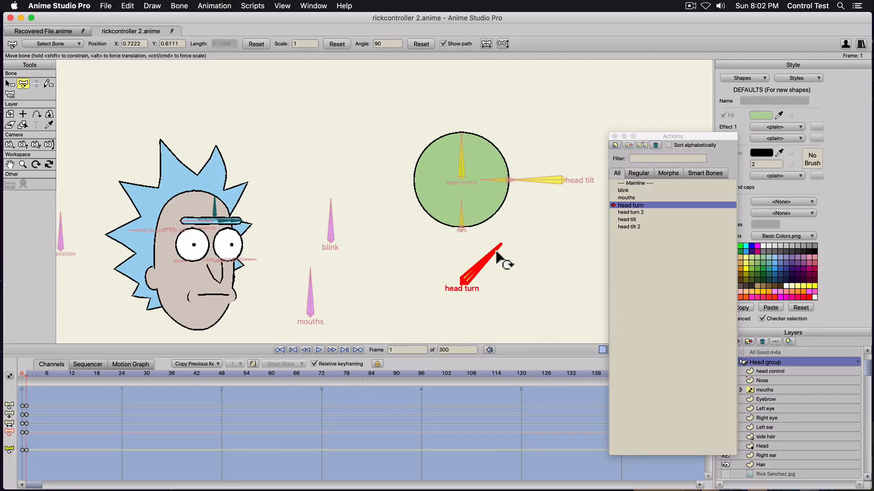
left_click(499, 257)
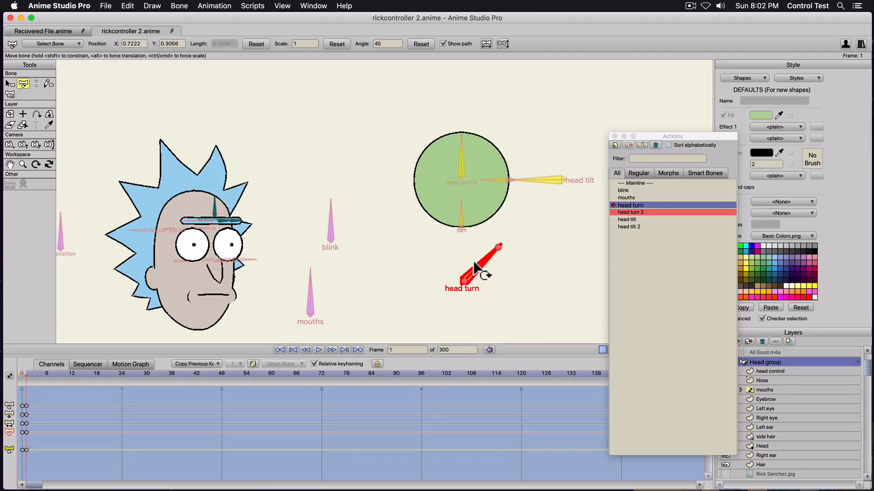
double_click(626, 212)
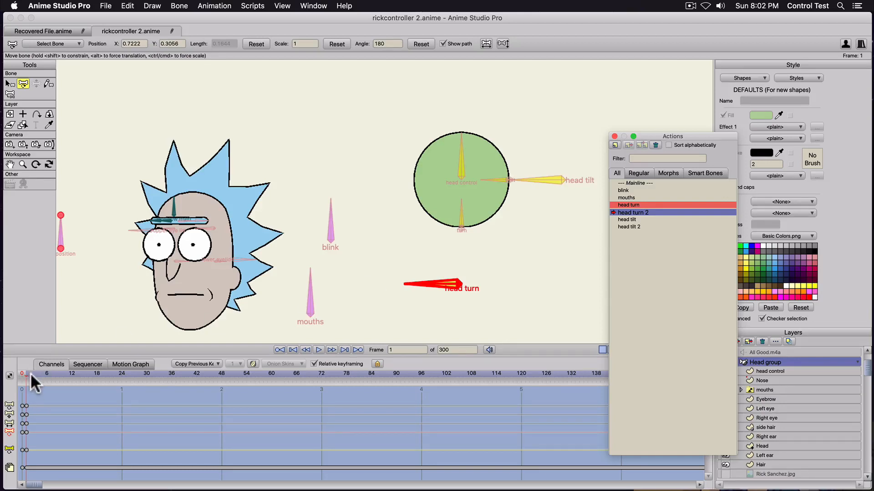
left_click(436, 278)
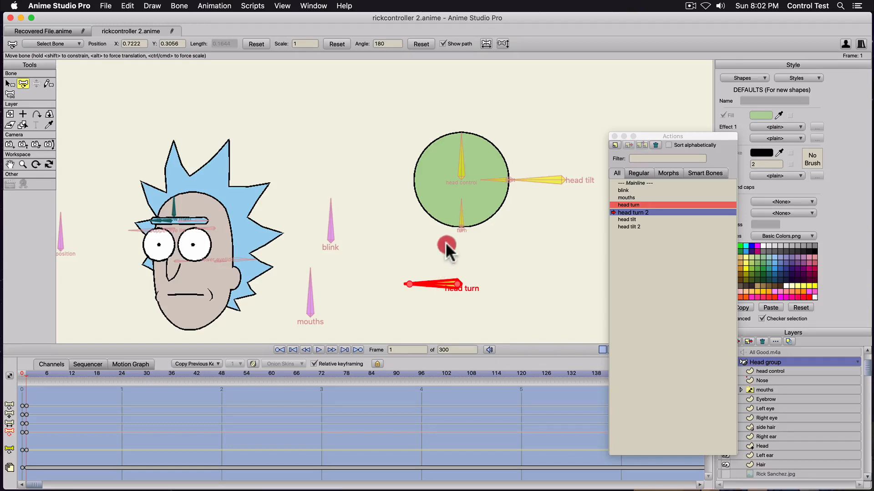
left_click_drag(438, 281, 440, 259)
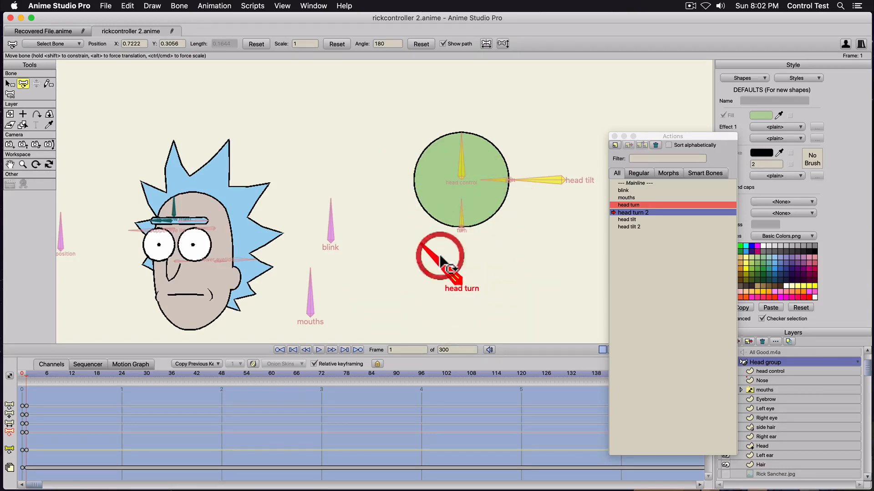
Set the head tilt bone's angle to 135 degrees in the head tilt action and to 225 degrees in head tilt 2.
left_click(623, 219)
double_click(623, 218)
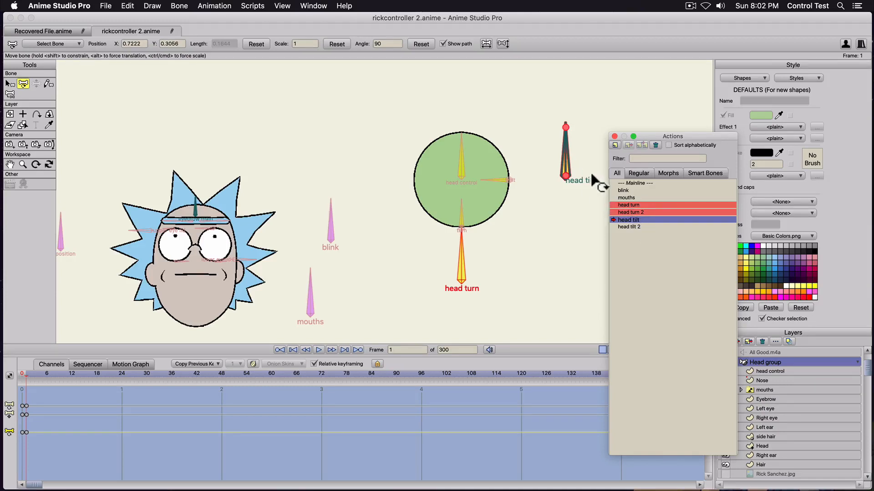
left_click(563, 154)
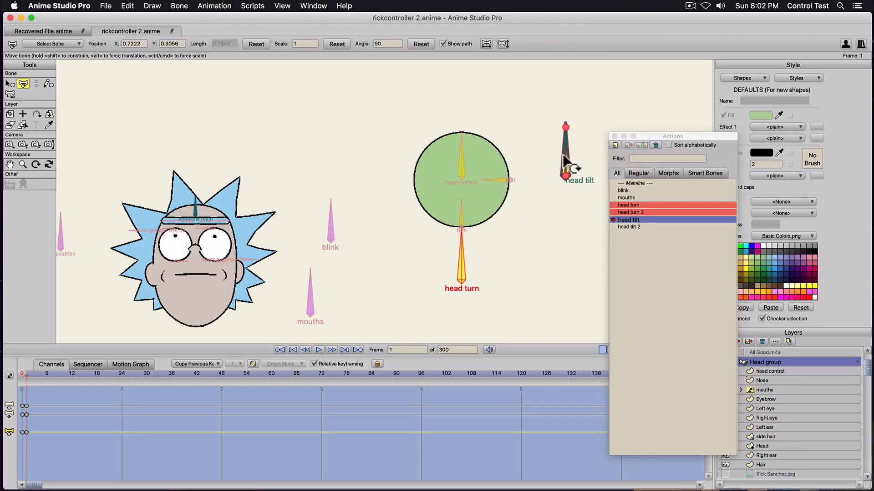
left_click_drag(563, 157, 552, 154)
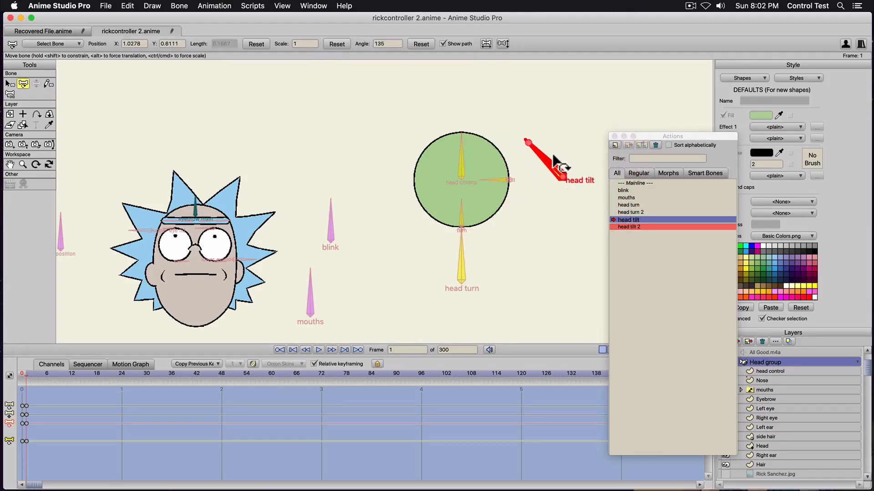
double_click(630, 225)
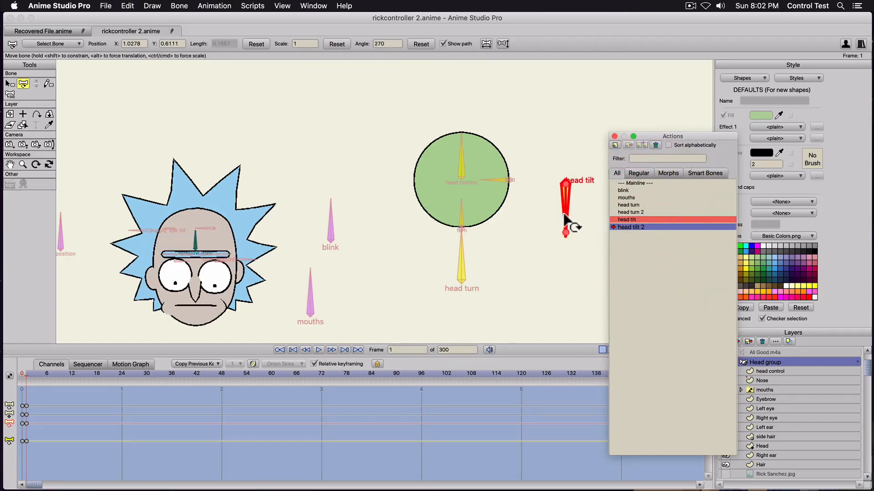
mouse_move(569, 220)
left_mouse_down()
mouse_move(548, 212)
mouse_move(557, 217)
left_mouse_up()
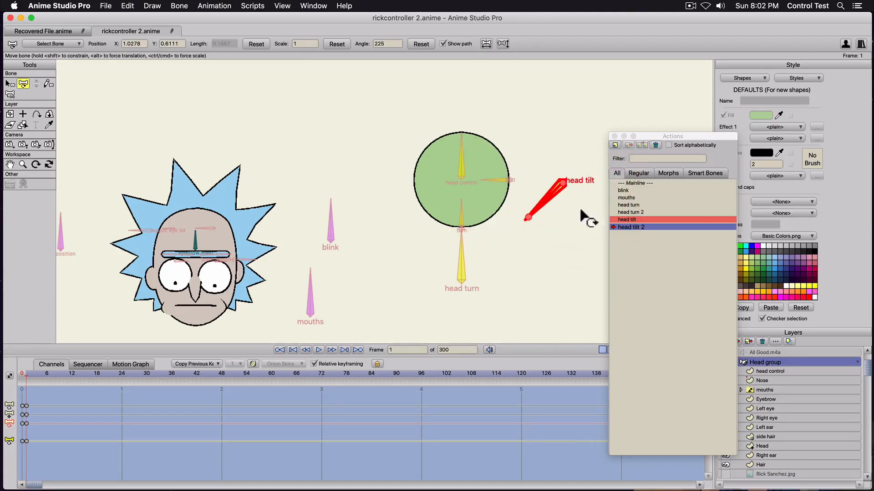
Return to the mainline, test the head control bone by moving it to both sides of the circle and back near center, and close the Actions window.
double_click(632, 182)
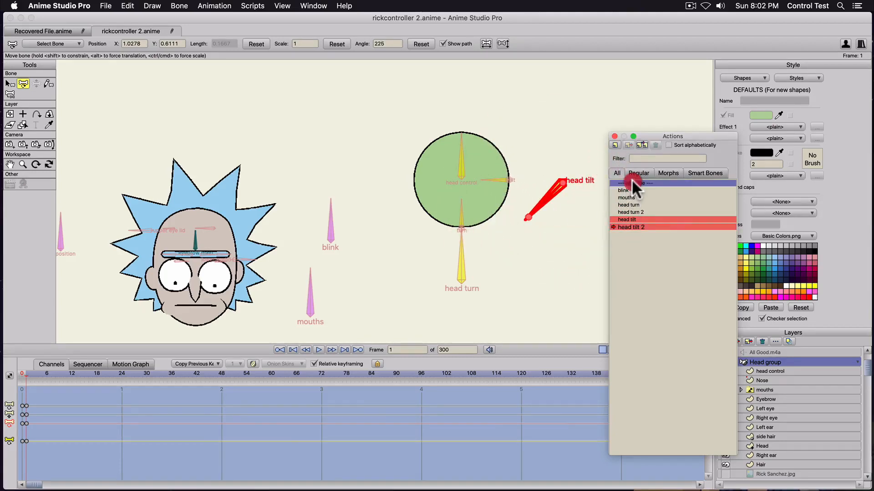
key("space")
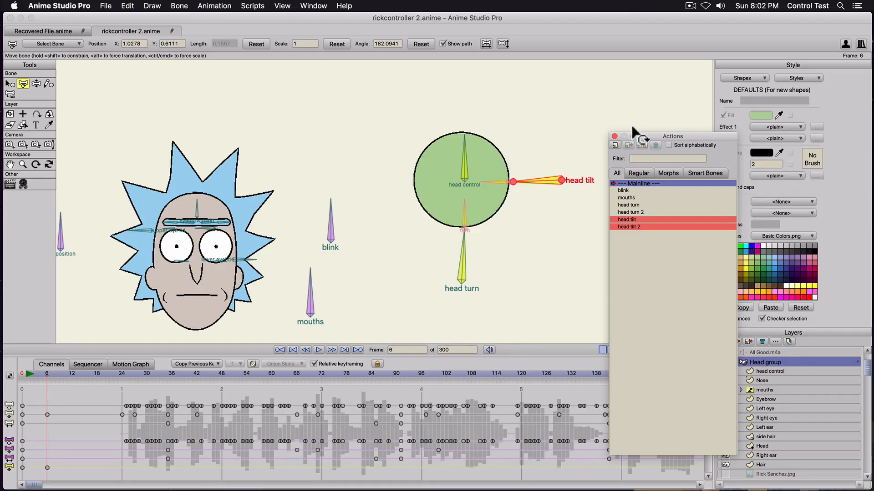
left_click_drag(642, 133, 631, 96)
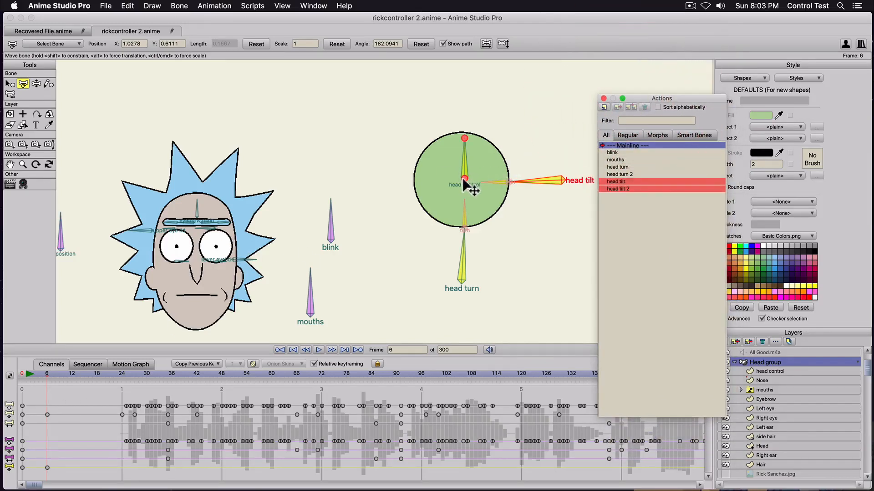
left_click_drag(464, 180, 425, 168)
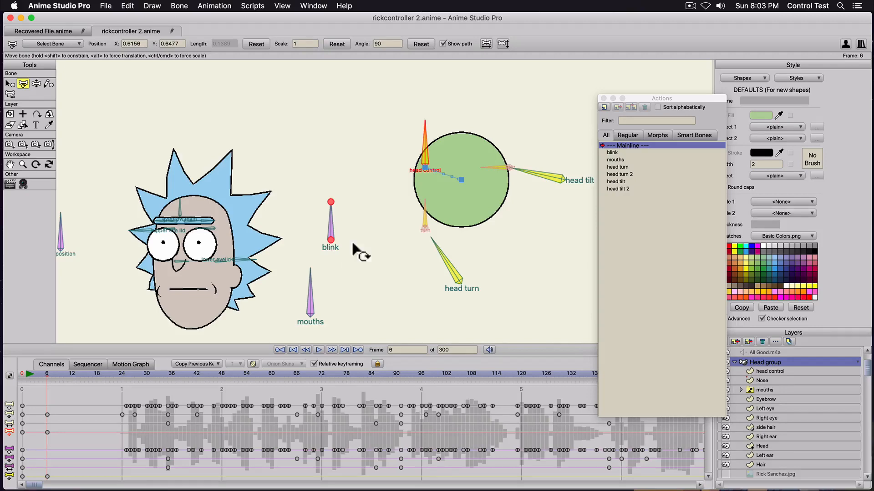
left_click_drag(425, 169, 531, 165)
left_click(603, 98)
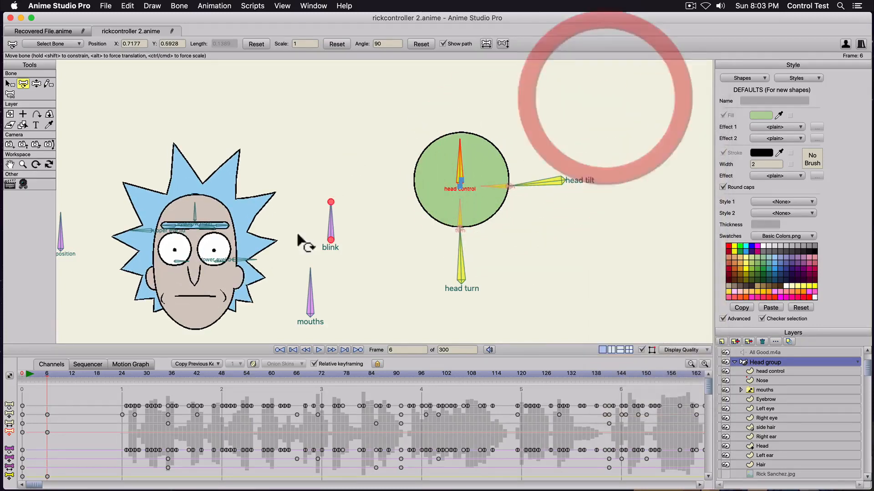
Delete the test keyframes at frame 6 and return the timeline to frame 0.
scroll(357, 269, "down", 4)
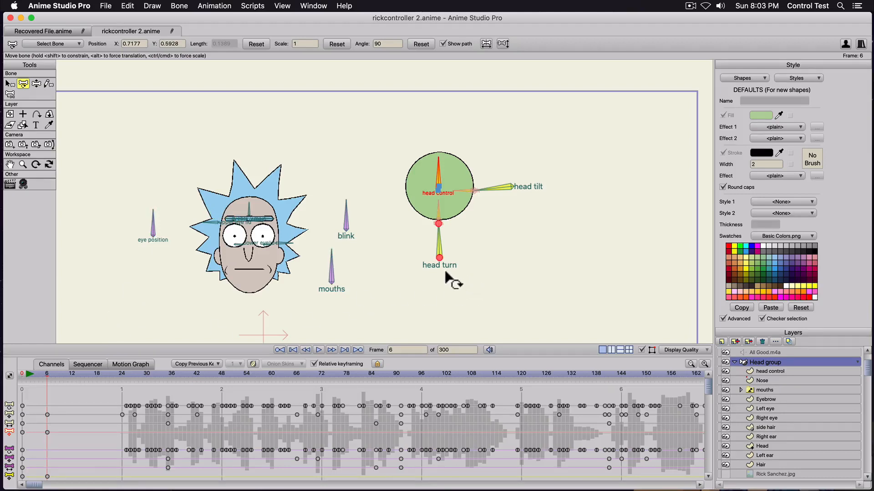
key("b")
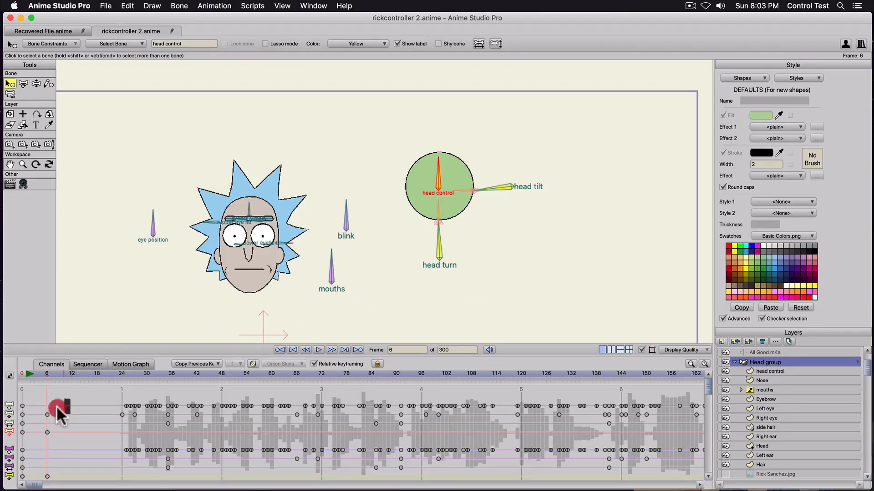
left_click_drag(55, 394, 46, 435)
key("Delete")
left_click(13, 376)
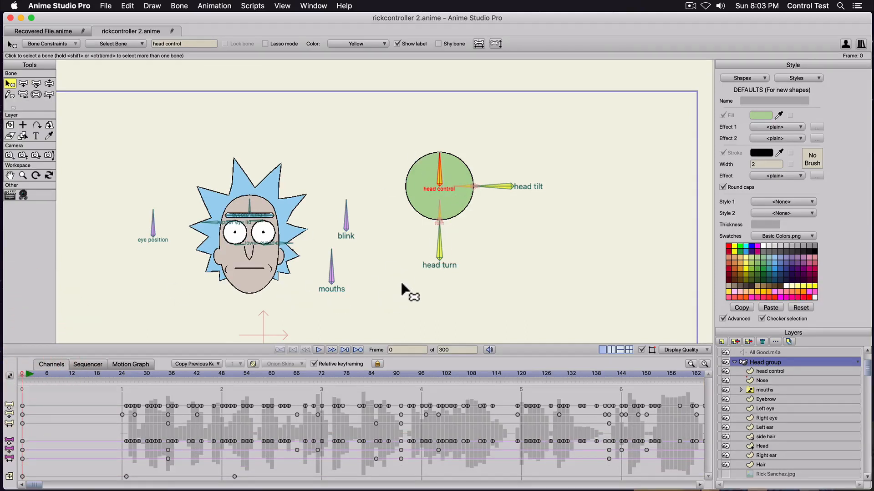
Select the turn, head turn, tilt and head tilt bones and hide them, leaving only head control at the circle.
left_click_drag(425, 269, 458, 211)
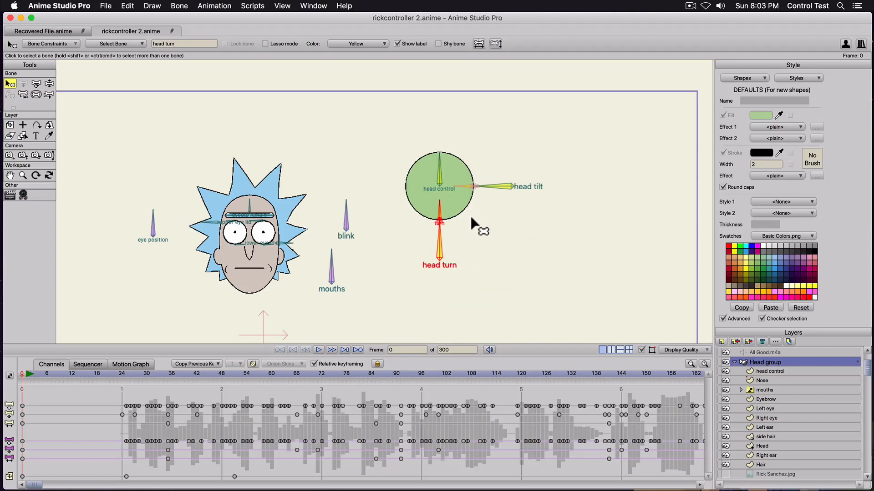
left_click_drag(533, 209, 461, 171)
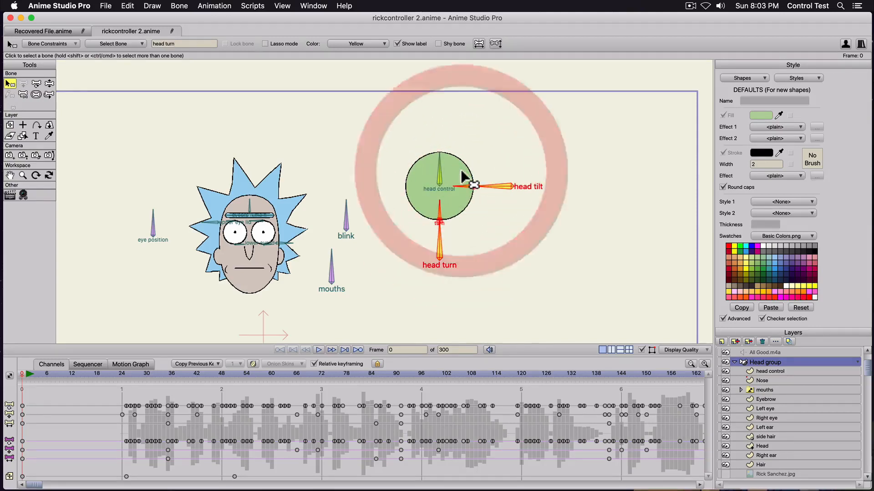
scroll(454, 219, "up", 1)
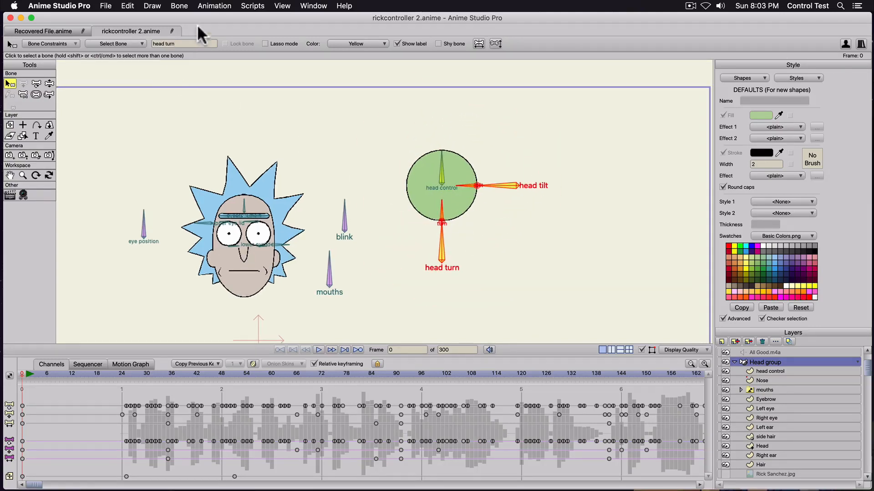
left_click(180, 5)
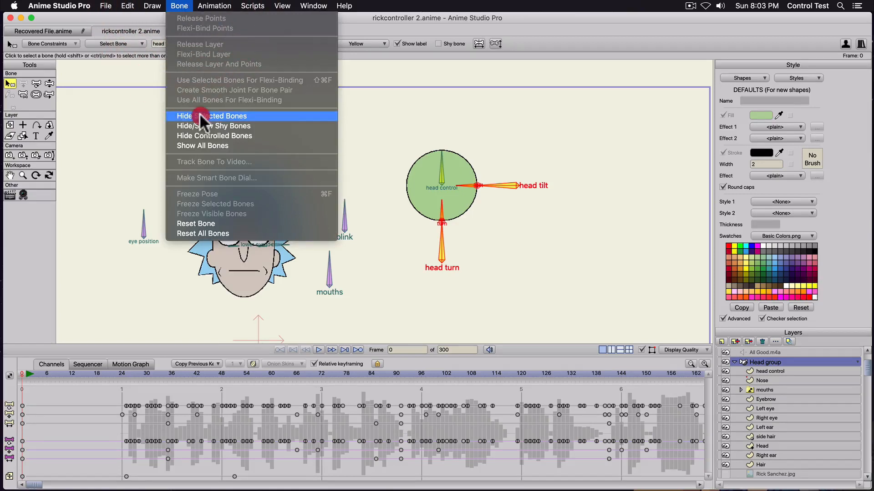
left_click(203, 119)
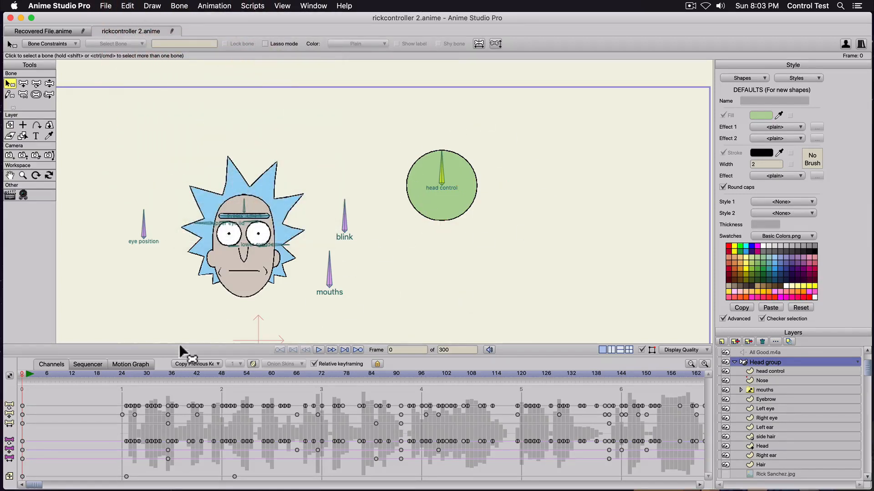
Play the animation from frame 6 to review the existing face motion, and stop playback.
left_click(47, 374)
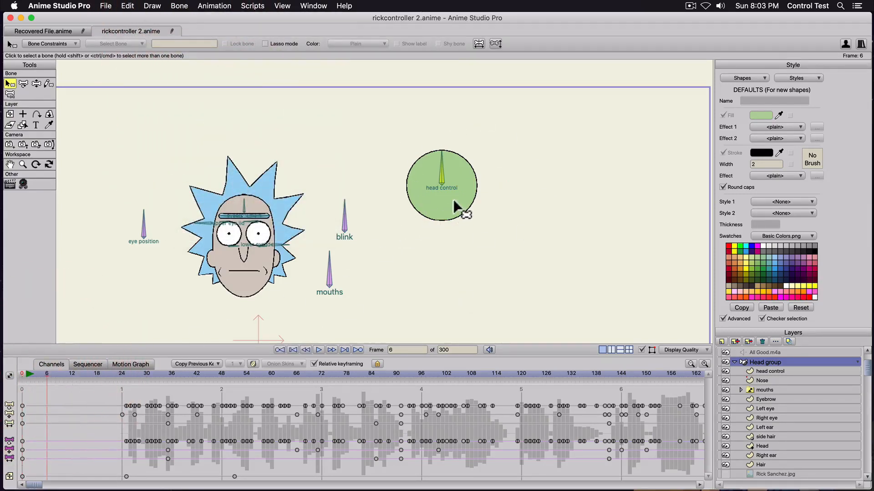
key("t")
mouse_move(442, 187)
left_mouse_down()
mouse_move(445, 156)
mouse_move(390, 181)
mouse_move(384, 225)
mouse_move(506, 197)
mouse_move(425, 172)
mouse_move(442, 185)
left_mouse_up()
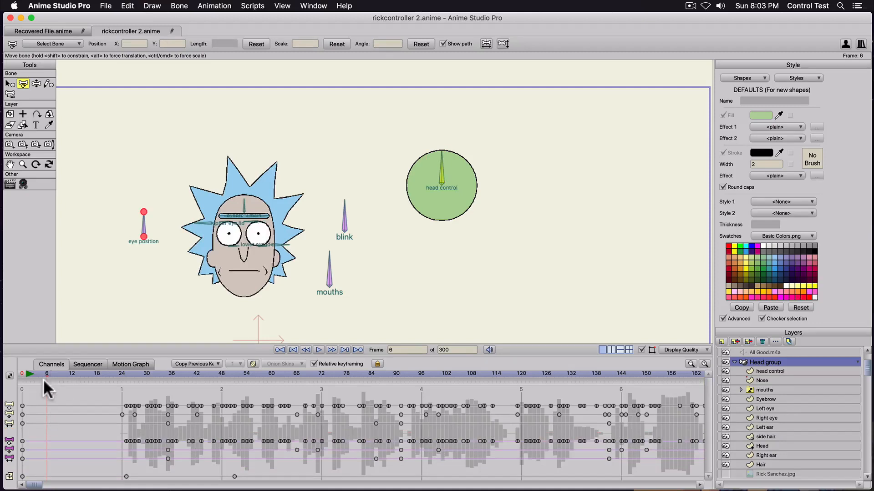
left_click(81, 364)
left_click(50, 364)
key("space")
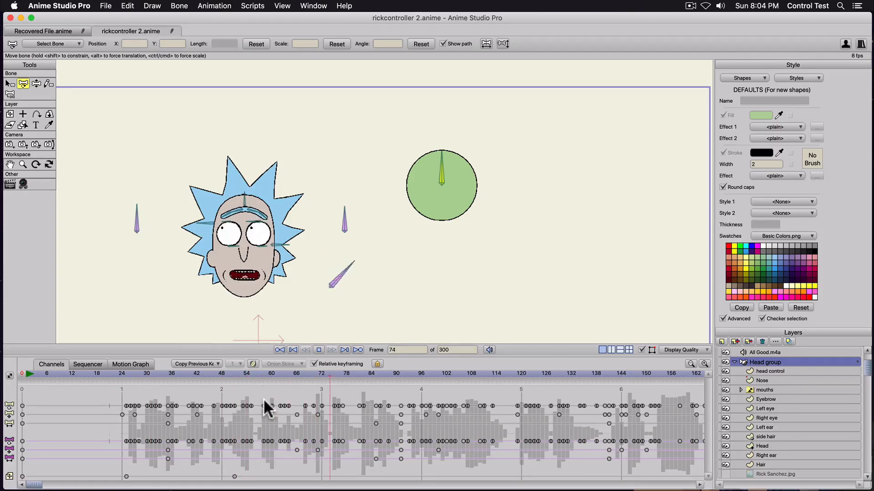
key("space")
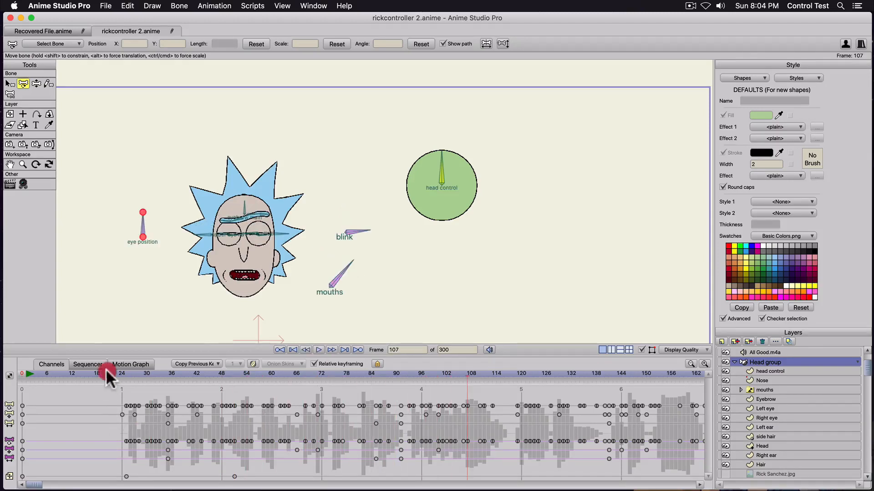
Keyframe head control at the circle's center at frame 25, and move it just past the circle's left edge to 0.5132, 0.5742 at frame 36.
left_click_drag(106, 368, 126, 374)
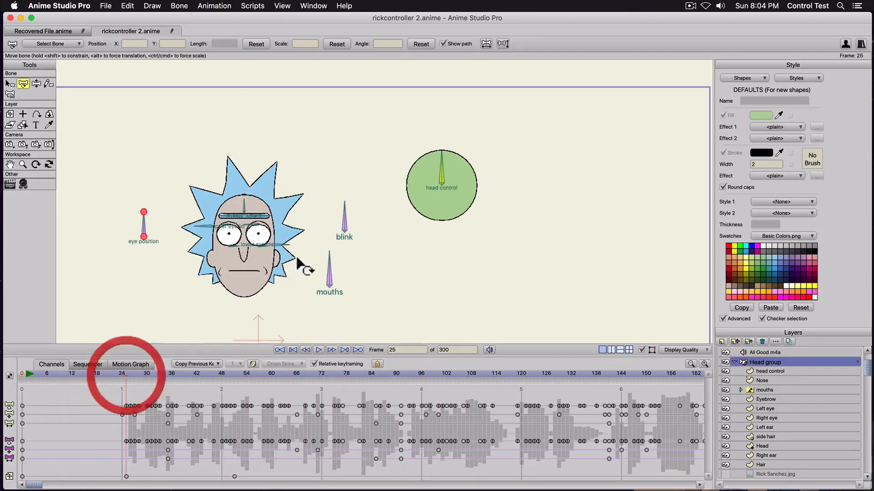
left_click(439, 202)
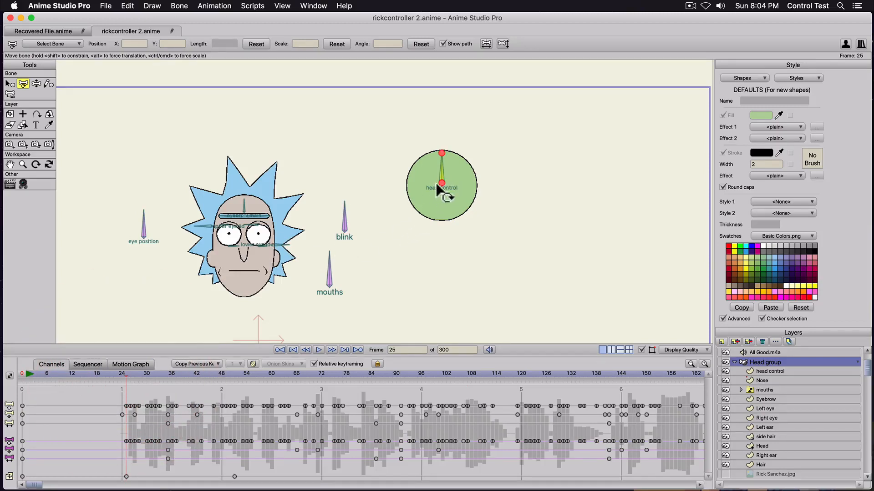
left_click(441, 184)
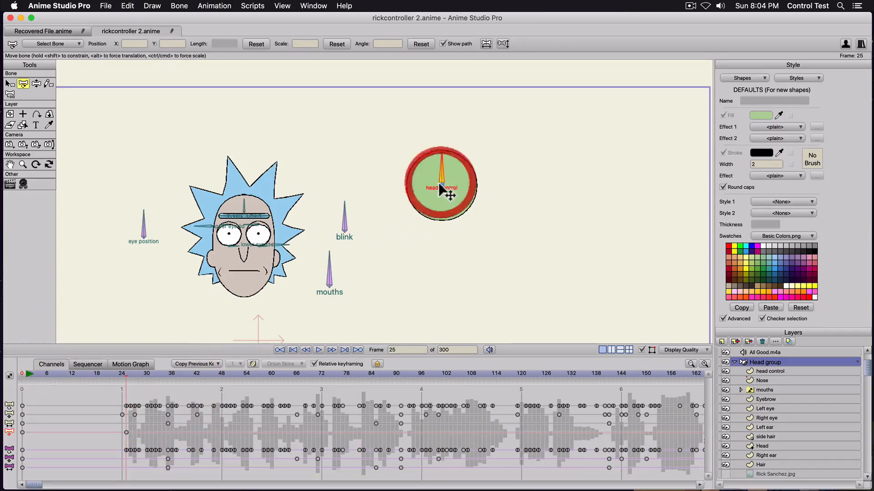
left_click(171, 372)
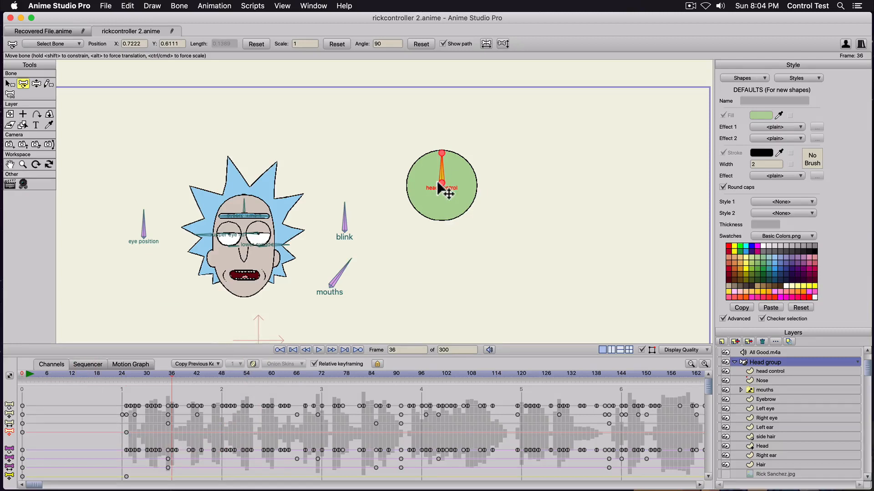
left_click_drag(438, 183, 389, 191)
left_click(340, 273)
Keyframe head control in place at frame 76, move it back to slightly above the circle's center at about frame 87, and return to frame 70.
left_click_drag(165, 373, 338, 373)
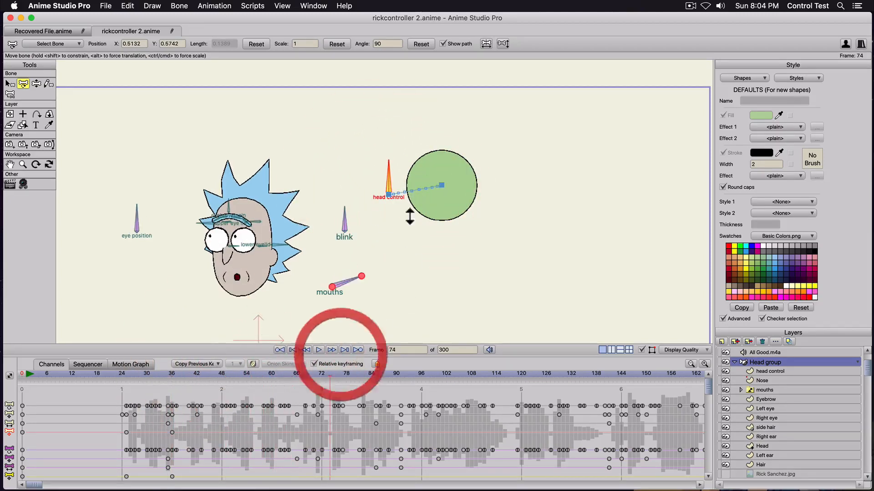
left_click(394, 199)
left_click(378, 283)
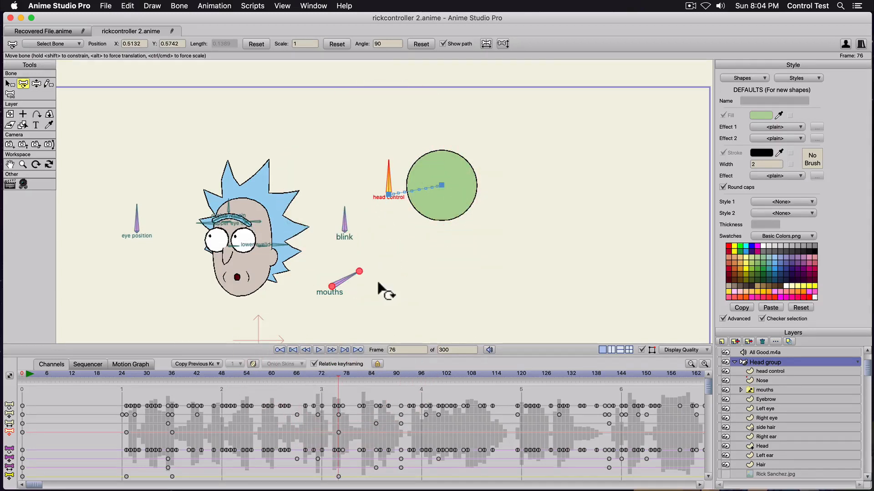
left_click(385, 373)
left_click_drag(394, 197, 444, 176)
left_click(313, 371)
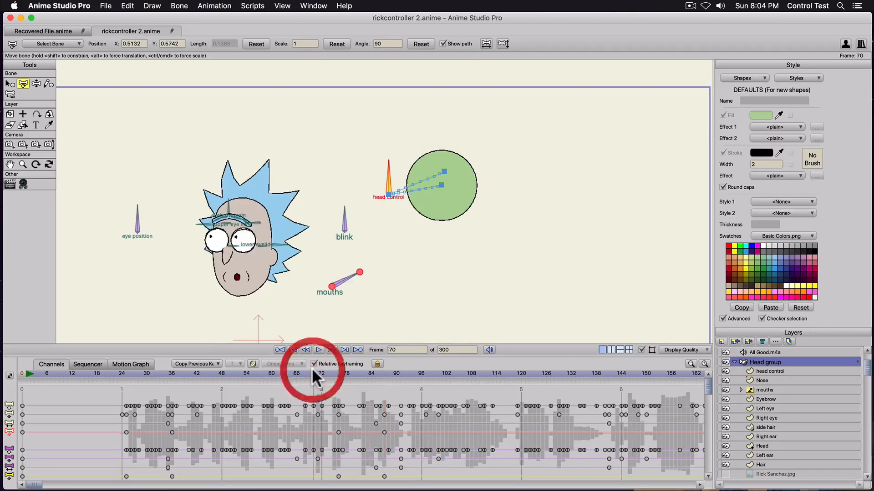
Keyframe head control in place at frame 119, move it to the circle's right edge (0.8493, 0.6316) at frame 132, and preview the motion.
left_click_drag(364, 371, 516, 370)
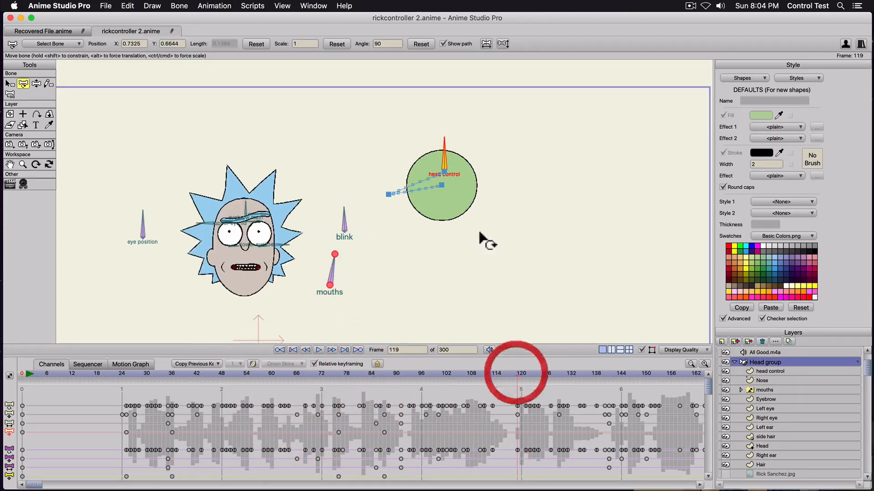
left_click(447, 171)
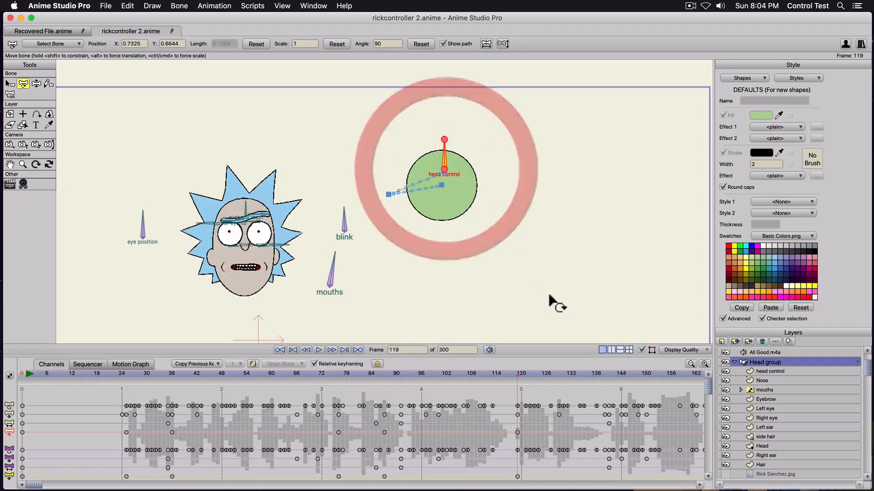
left_click(569, 373)
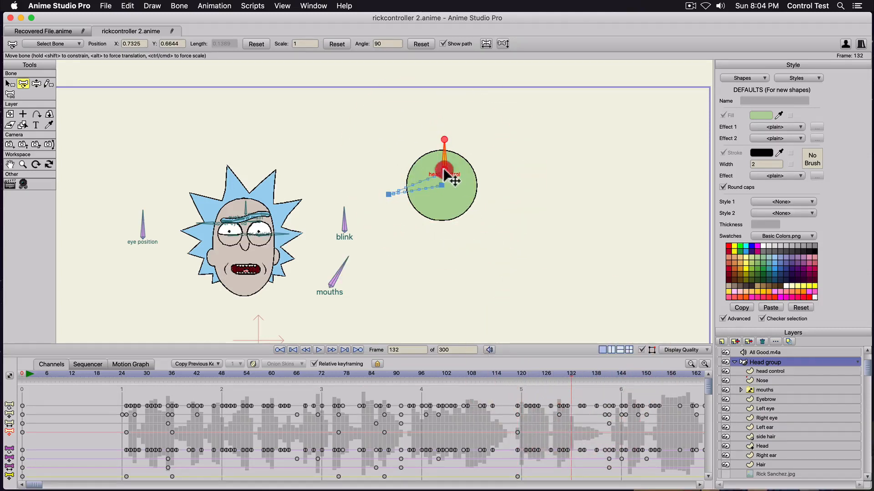
left_click_drag(445, 174, 475, 184)
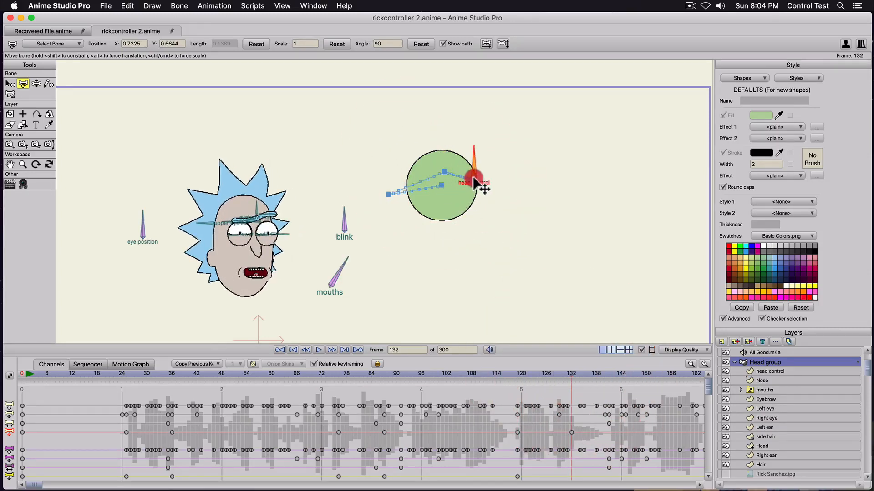
left_click(506, 372)
key("space")
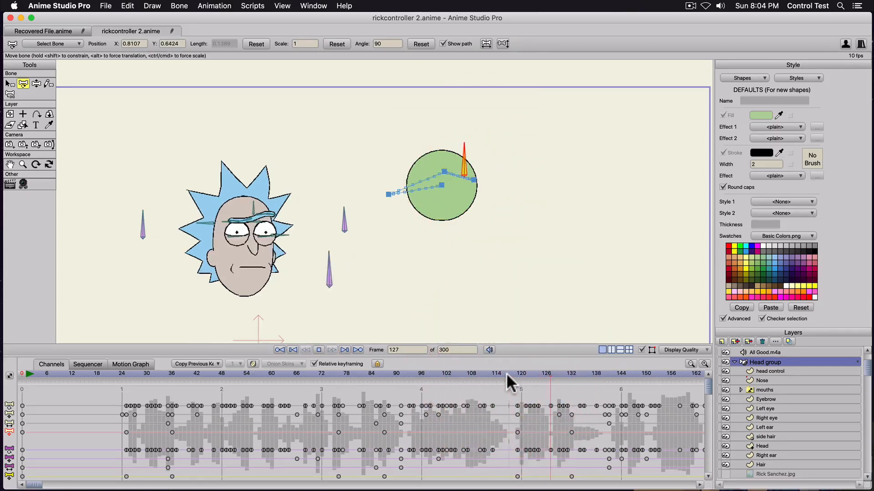
key("space")
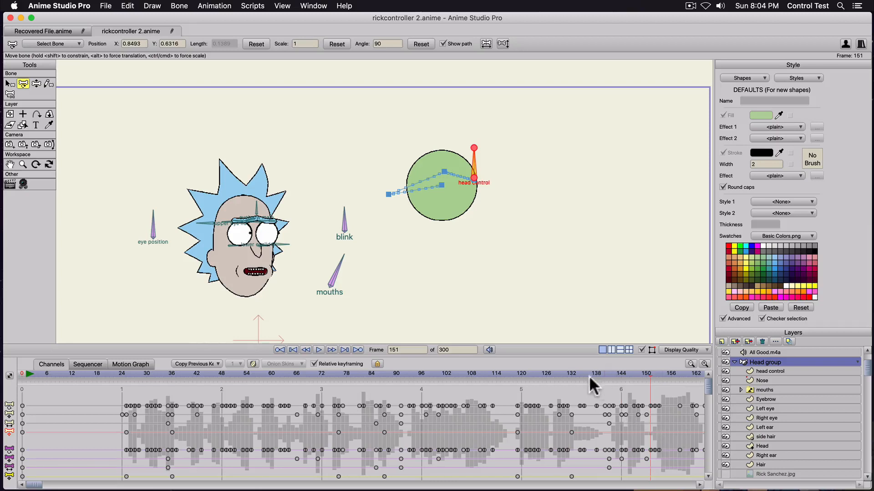
Keyframe head control in place at frame 144, move it back near the circle's center (0.7366, 0.6173) at frame 152, and preview the motion.
left_click_drag(589, 375, 621, 370)
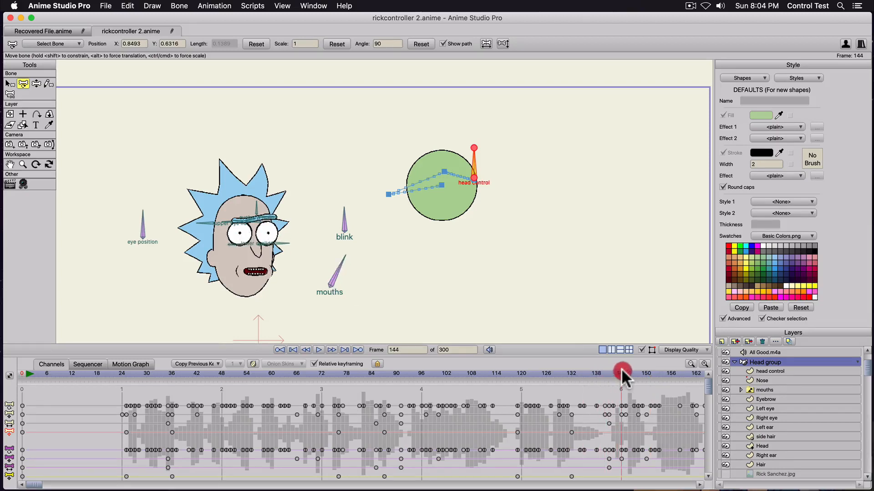
left_click(473, 179)
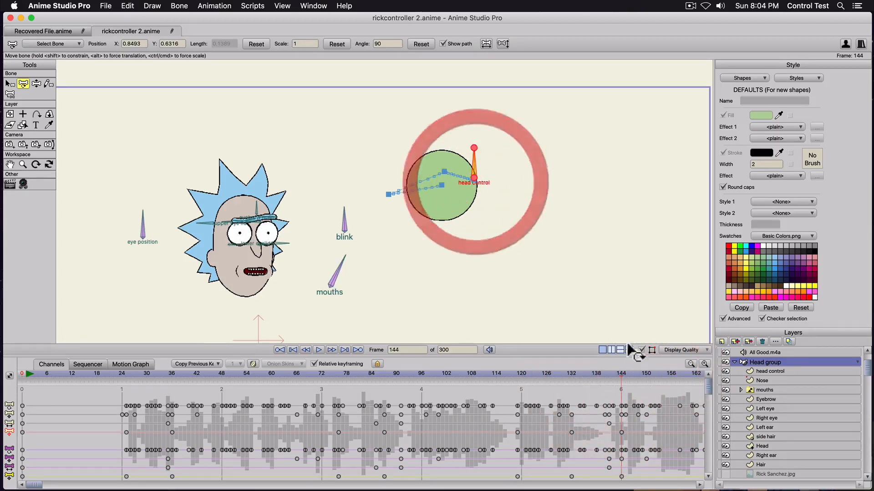
left_click(653, 369)
left_click_drag(475, 183, 446, 184)
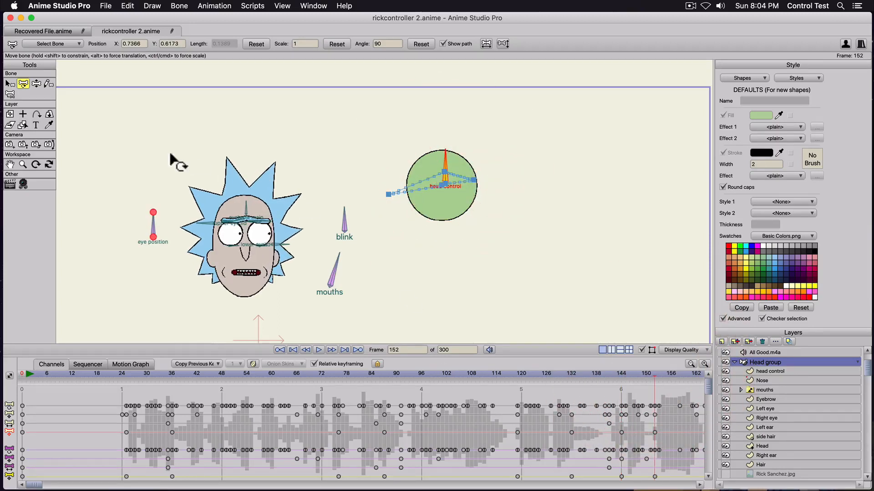
left_click(575, 374)
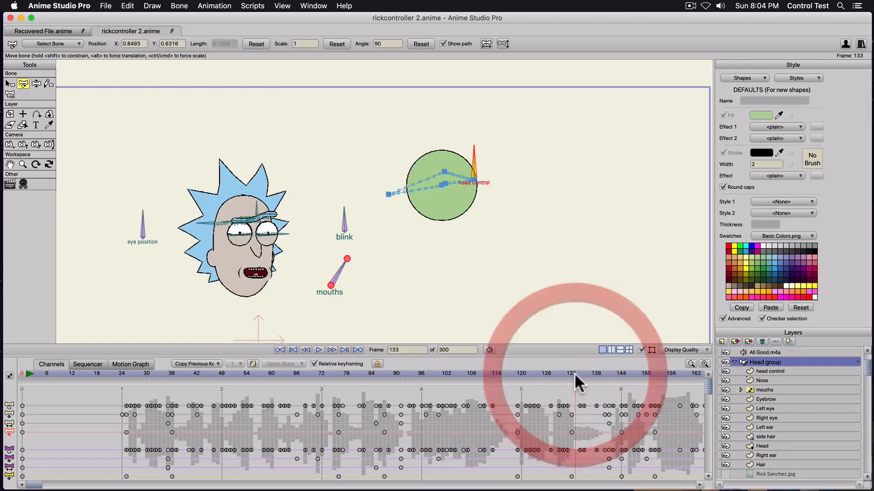
key("space")
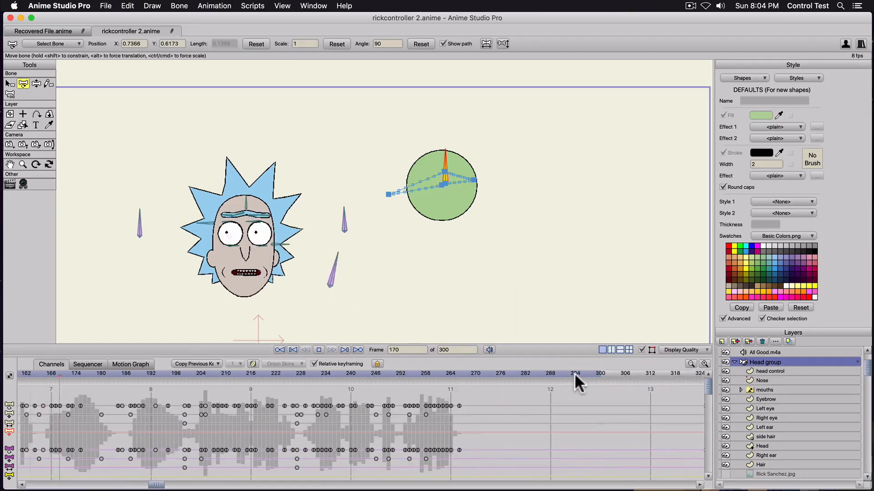
key("space")
Keyframe head control in place at frame 164, move it below the circle's center (0.7038, 0.5394) at frame 175, and preview the motion.
left_click_drag(155, 485, 119, 487)
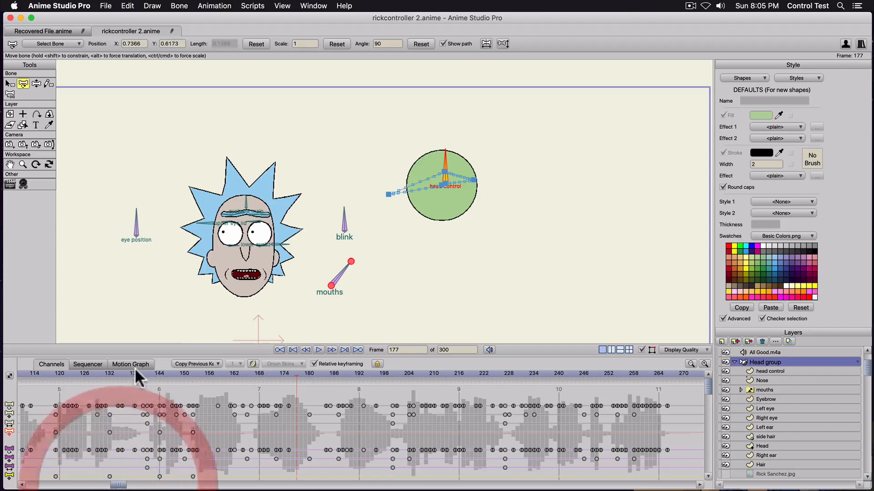
left_click_drag(56, 382, 264, 376)
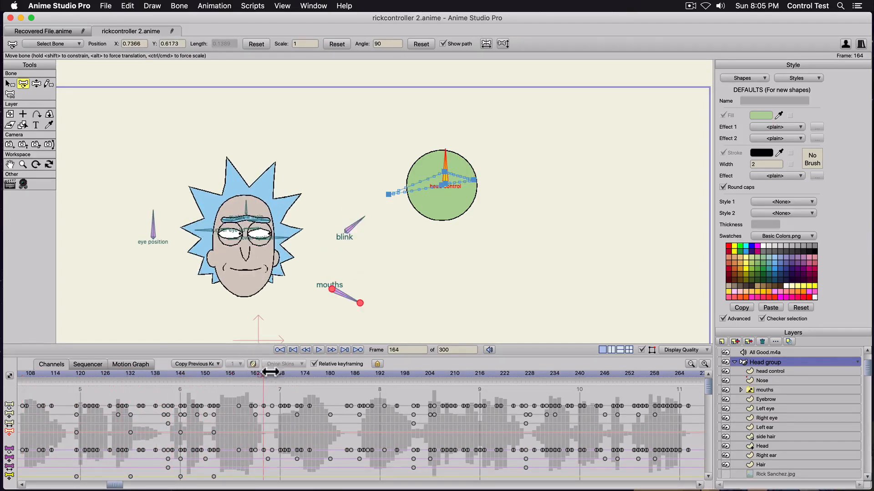
left_click(446, 191)
left_click(308, 374)
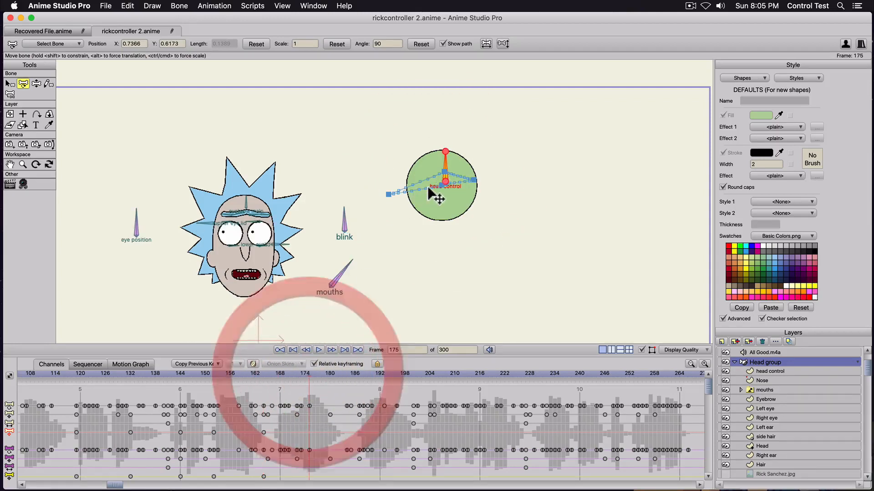
mouse_move(444, 190)
left_mouse_down()
mouse_move(432, 193)
mouse_move(435, 202)
left_mouse_up()
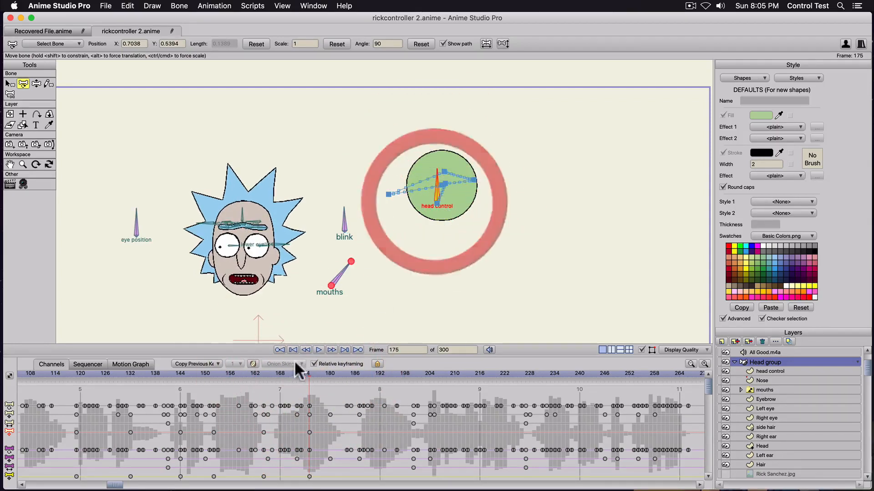
left_click(265, 374)
key("space")
key("space")
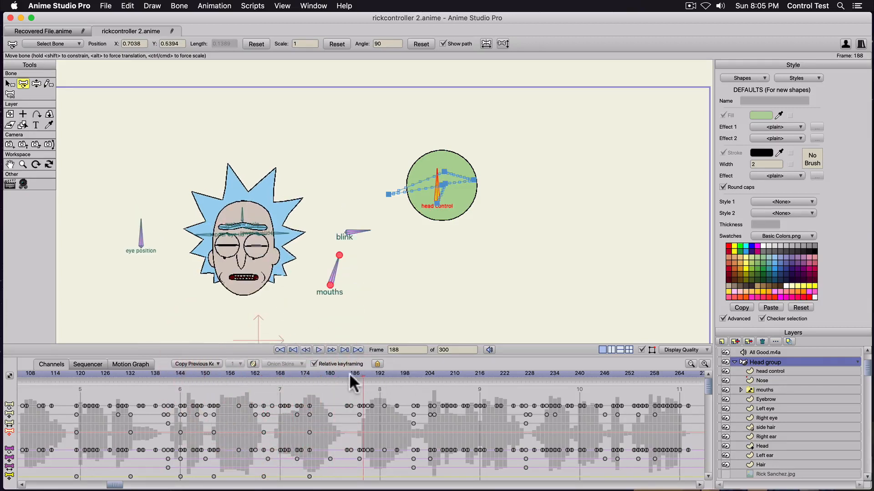
Keyframe head control in place at frame 179, move it back to the circle's center (0.7181, 0.6234) at frame 189, and scrub to frame 216.
left_click(323, 372)
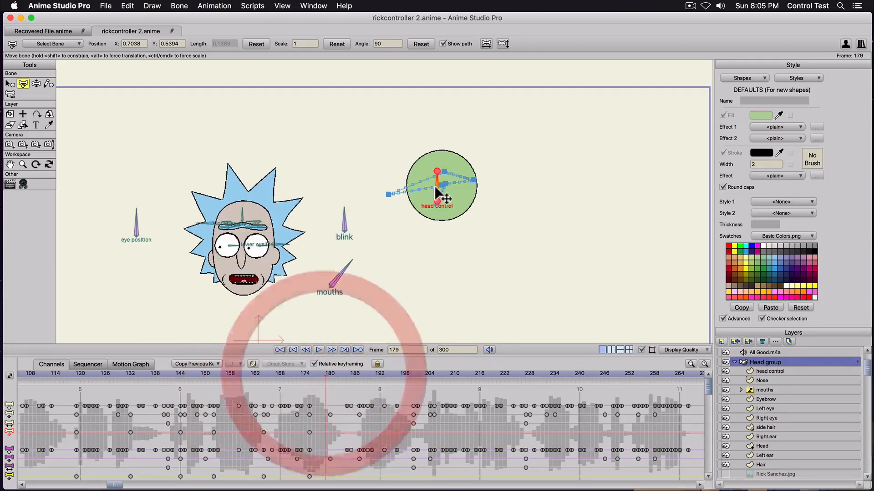
left_click(436, 201)
left_click(367, 374)
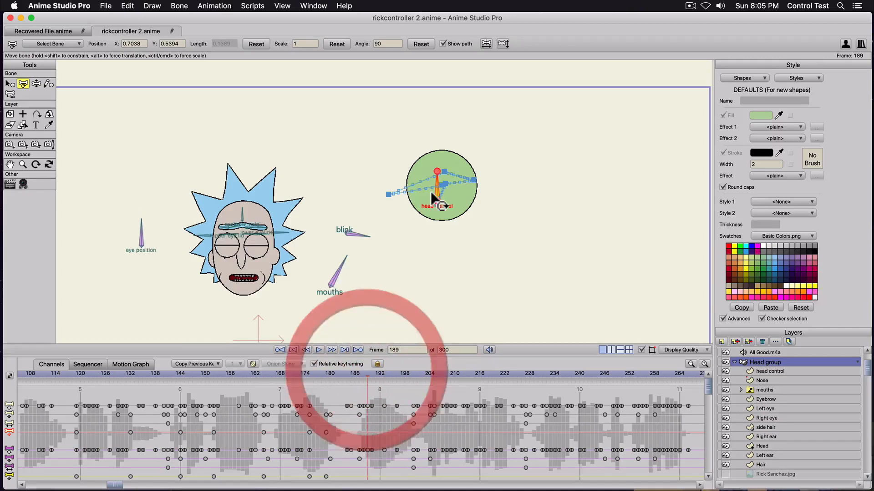
left_click_drag(442, 207, 441, 180)
left_click(344, 372)
left_click_drag(345, 371, 479, 373)
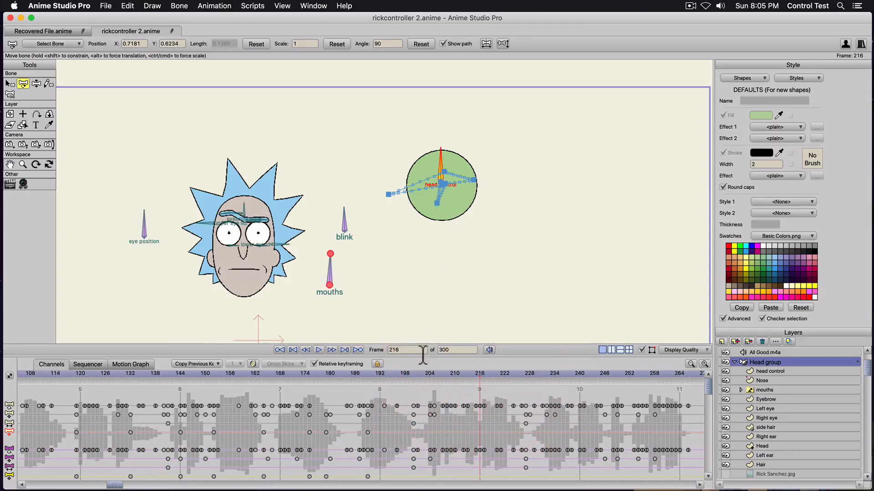
Keyframe head control in place at frame 204, move it toward the circle's left edge (0.6259, 0.6132) at frame 216, and preview the motion.
left_click(429, 372)
left_click(441, 185)
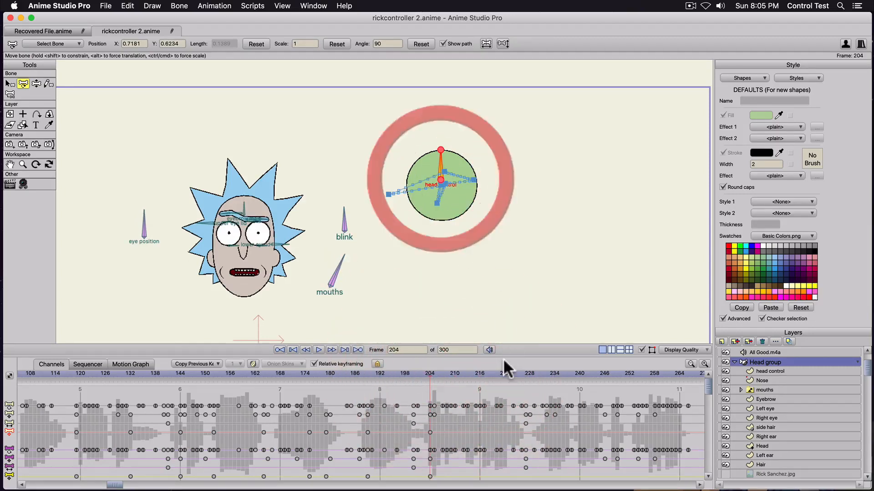
left_click(479, 372)
left_click_drag(439, 182, 417, 185)
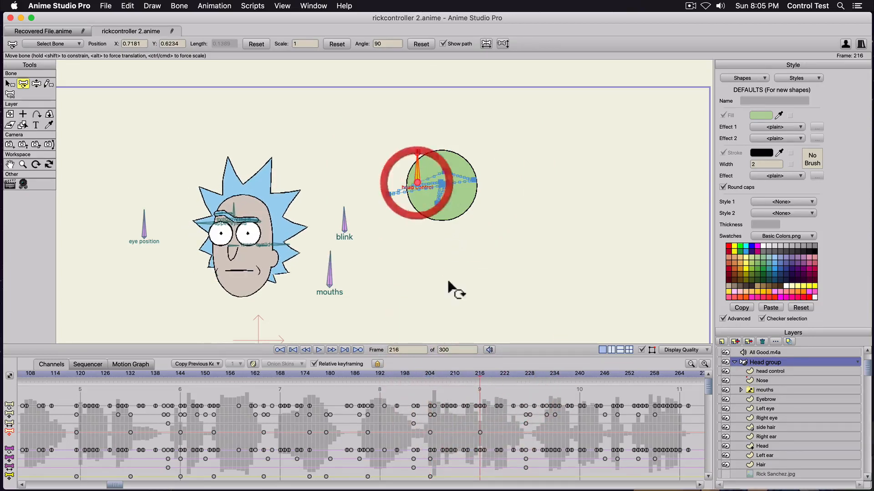
left_click(431, 373)
key("space")
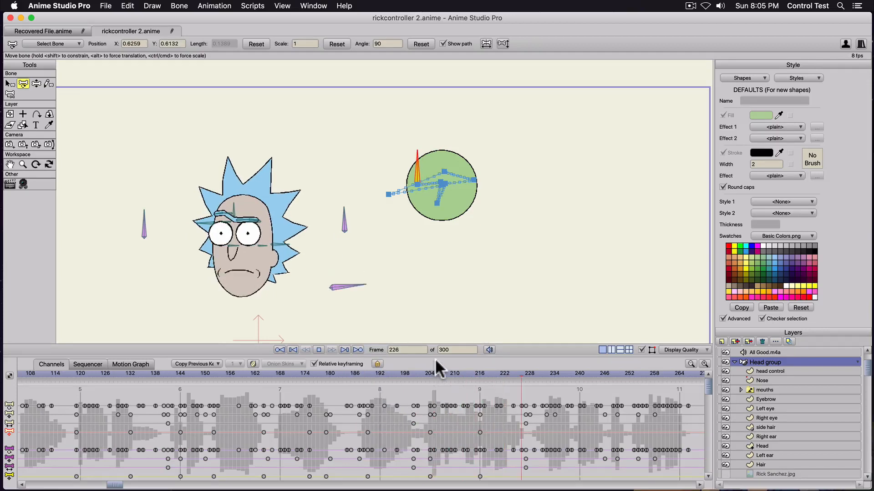
key("space")
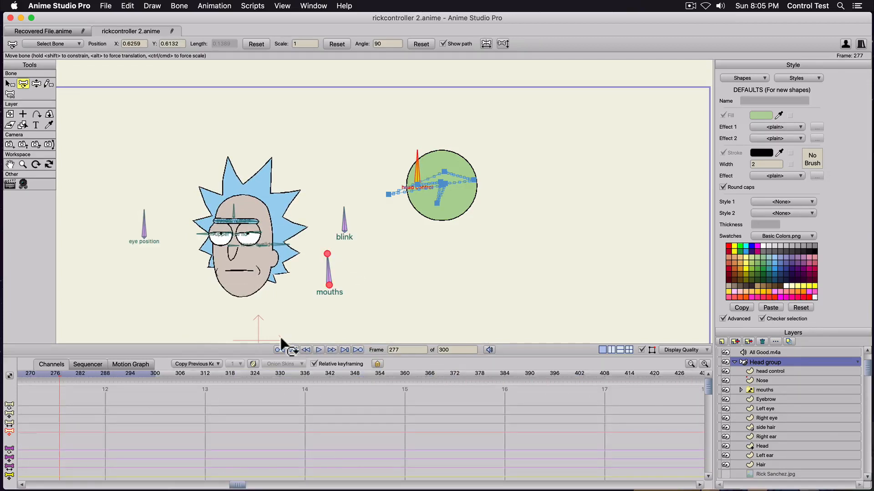
Play the animation from frame 21 to review the head turns and tilts together with the face motion, and stop playback.
left_click_drag(236, 486, 34, 483)
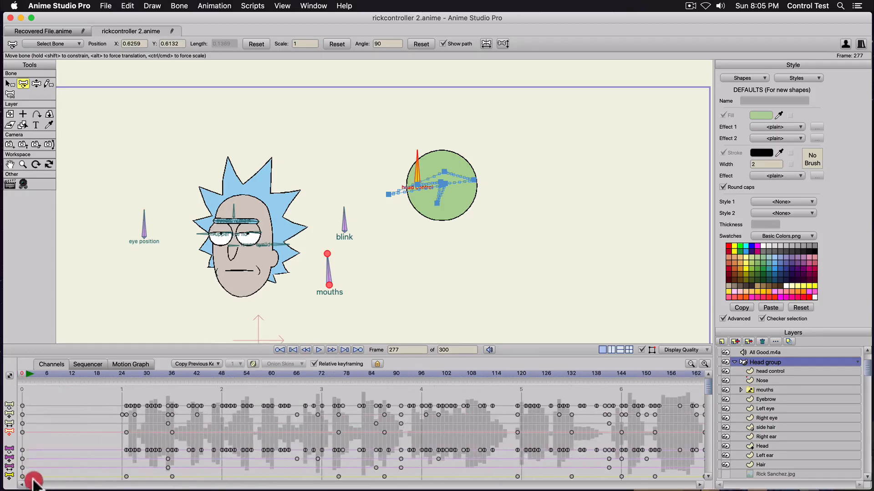
left_click(108, 373)
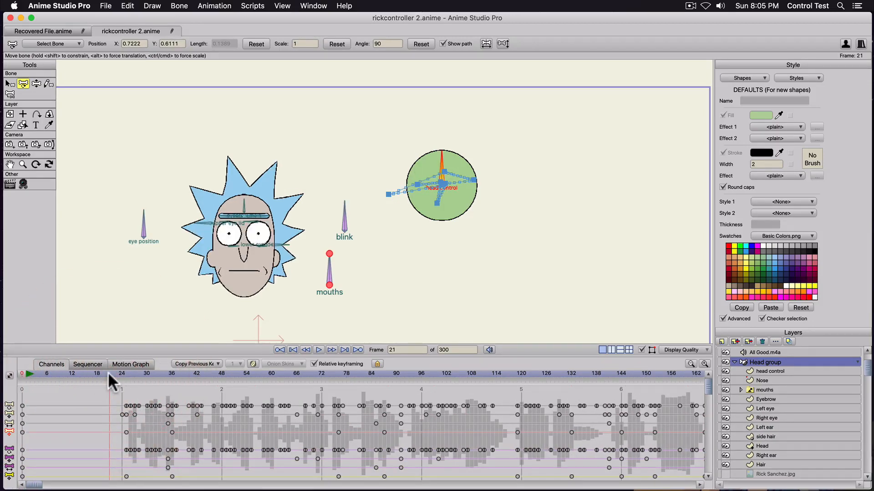
key("space")
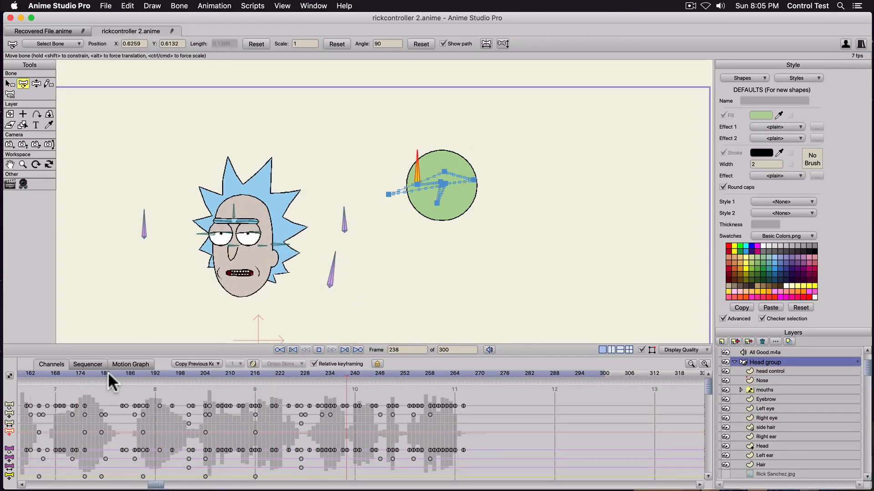
key("space")
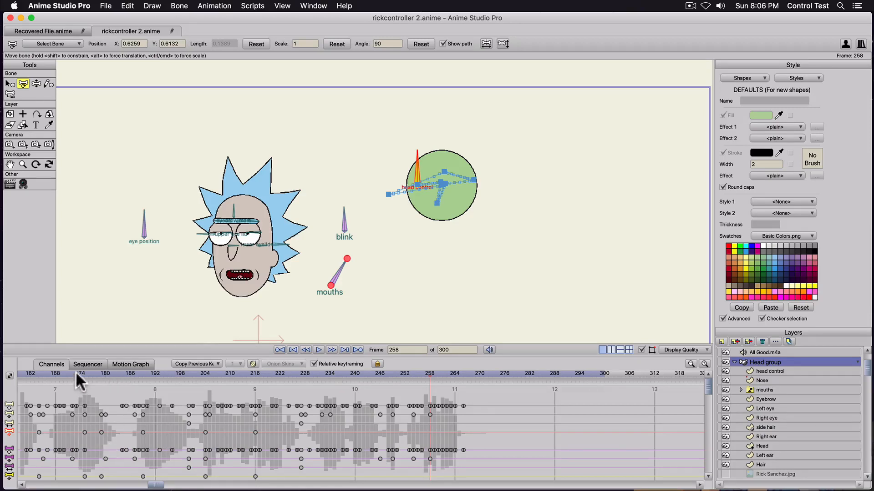
Try raising the lower eyelid bone and lowering the upper eyelid bone at frame 219 to narrow the eyes.
left_click_drag(76, 371, 269, 362)
scroll(203, 237, "up", 3)
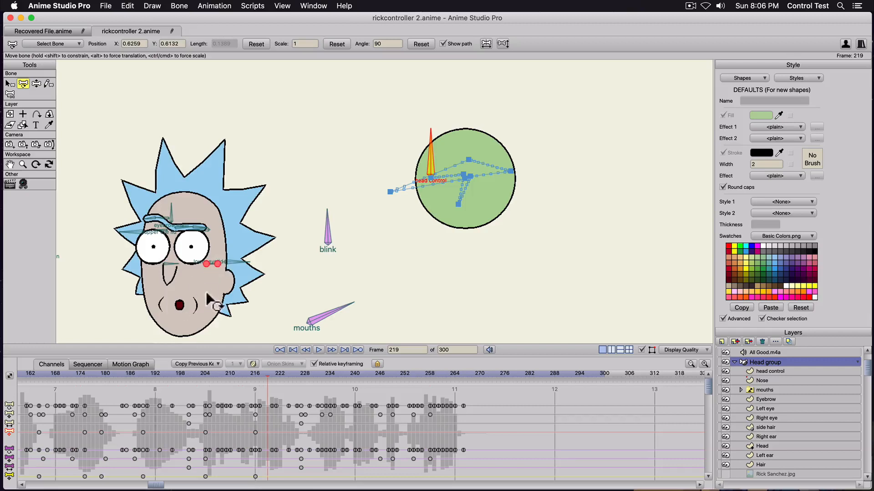
left_click_drag(208, 301, 372, 239)
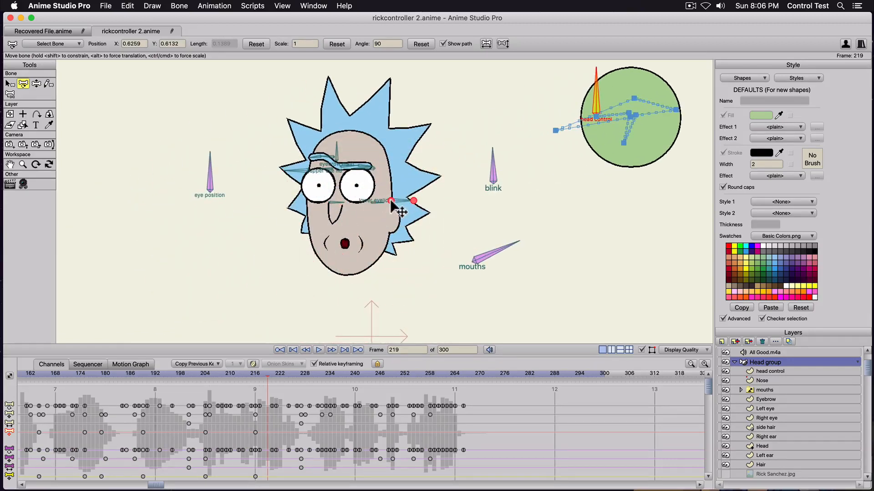
left_click_drag(391, 200, 388, 186)
left_click_drag(331, 174, 332, 179)
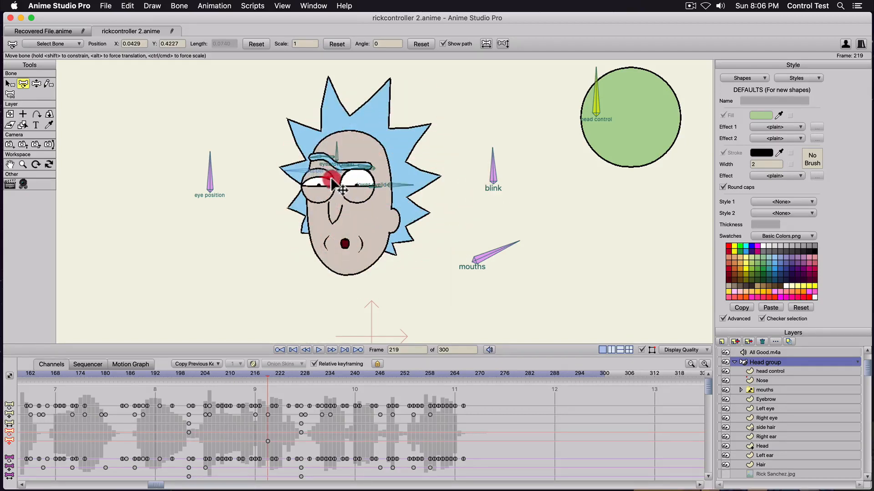
Undo both eyelid bone moves at frame 219 and head control's move at frame 216.
key("super+z")
key("super+z")
key("super+z")
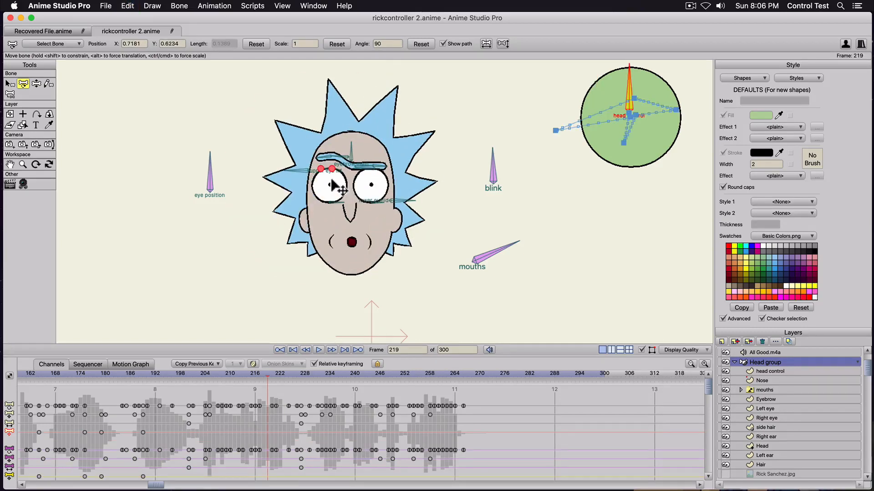